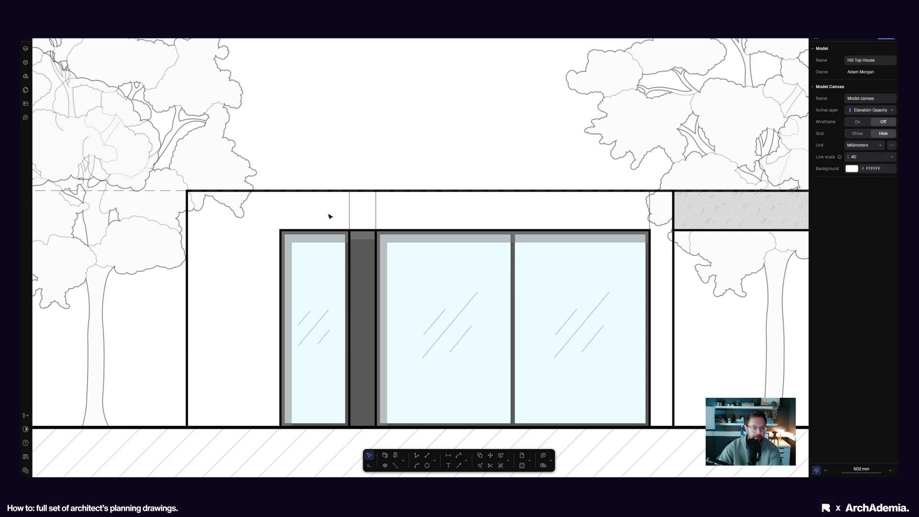
Step: Delete the windows, frames, glazing lines and a leftover sill line from the garden wing of the lower elevation copy
drag(416, 203, 294, 309)
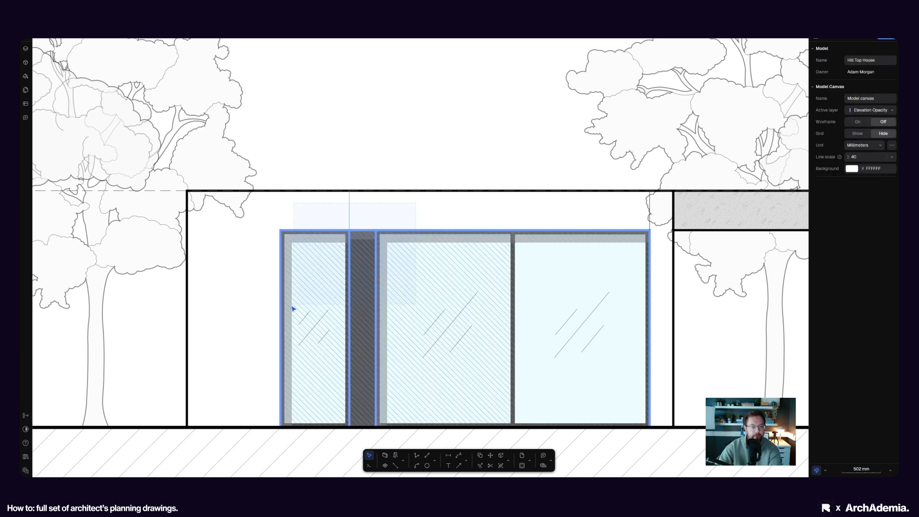
key(Delete)
scroll(312, 326, right, 5)
drag(461, 259, 331, 316)
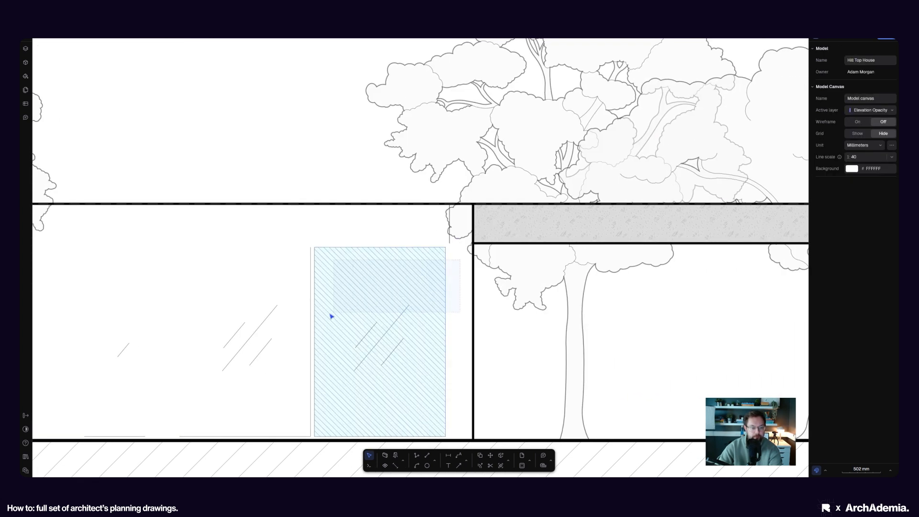
key(Delete)
drag(425, 288, 94, 386)
key(Delete)
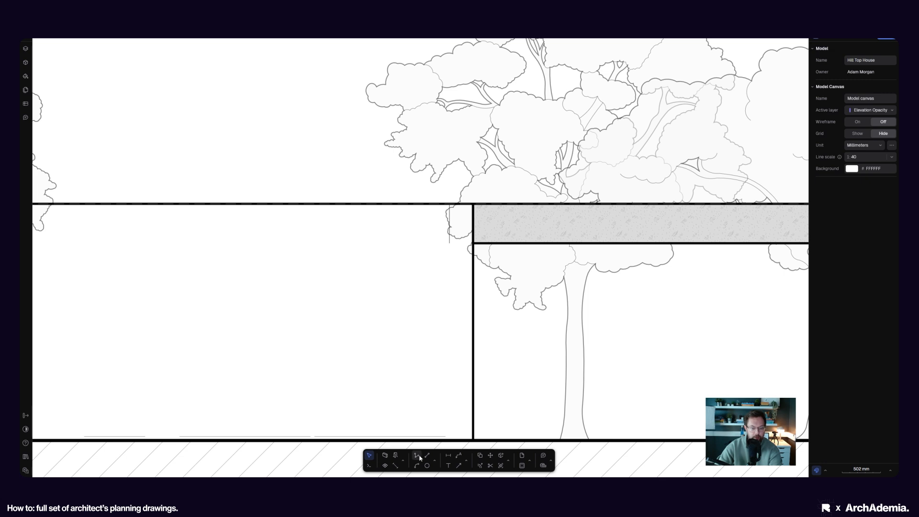
click(418, 437)
key(Delete)
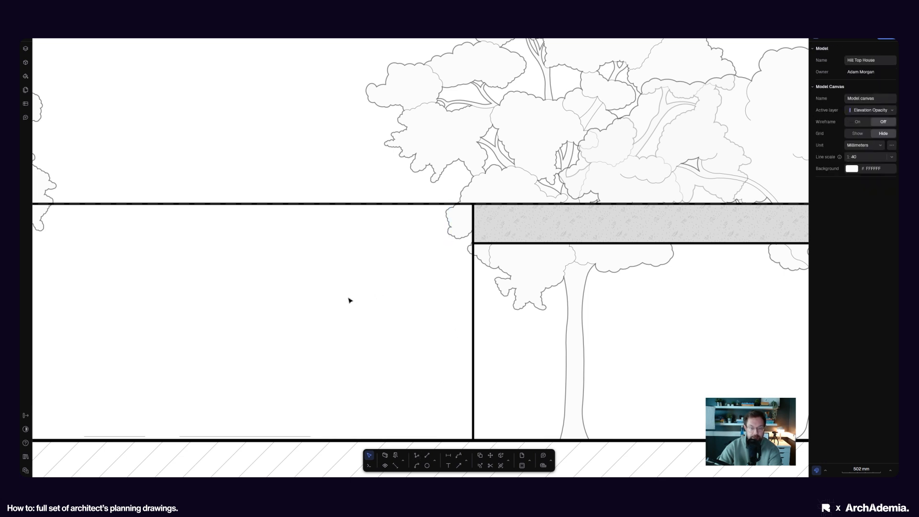
Step: Delete the beech and oak trees behind the covered link on the lower elevation
scroll(350, 300, down, 6)
scroll(322, 312, right, 2)
scroll(308, 249, up, 4)
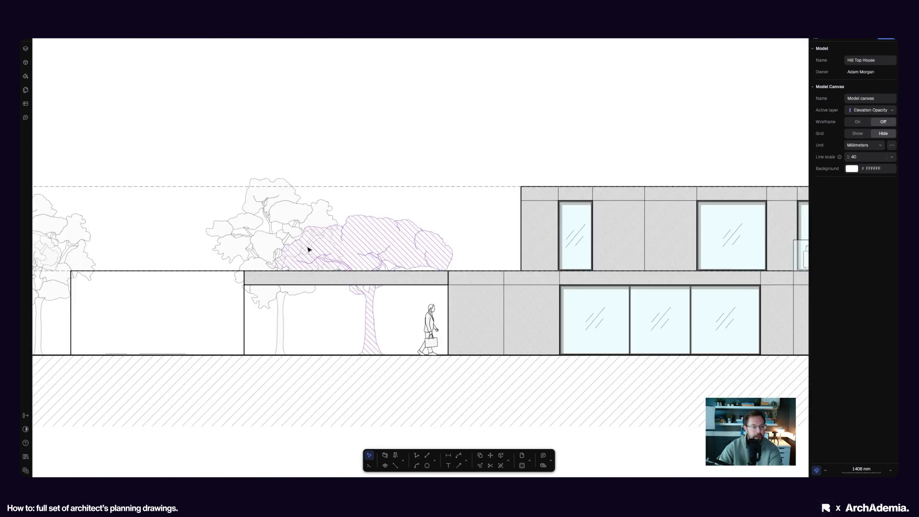
scroll(309, 249, down, 3)
drag(447, 235, 226, 257)
drag(294, 256, 293, 256)
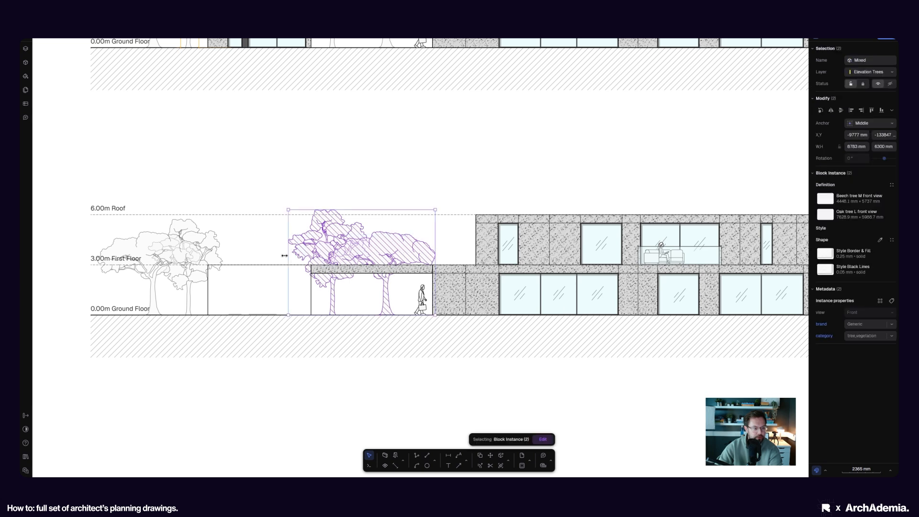
key(Delete)
Step: Delete the walking figure and the roof band fill at the covered link
scroll(249, 298, right, 3)
scroll(315, 294, up, 3)
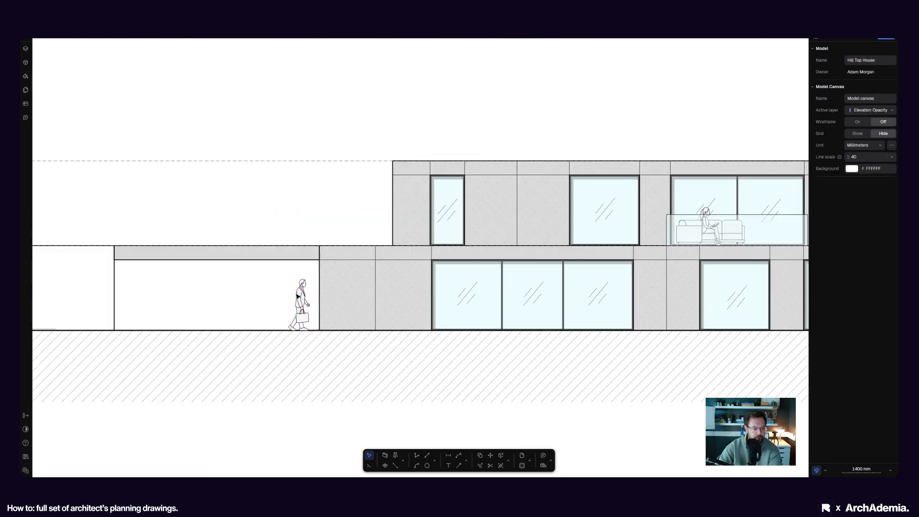
click(302, 299)
key(Delete)
click(296, 257)
key(Delete)
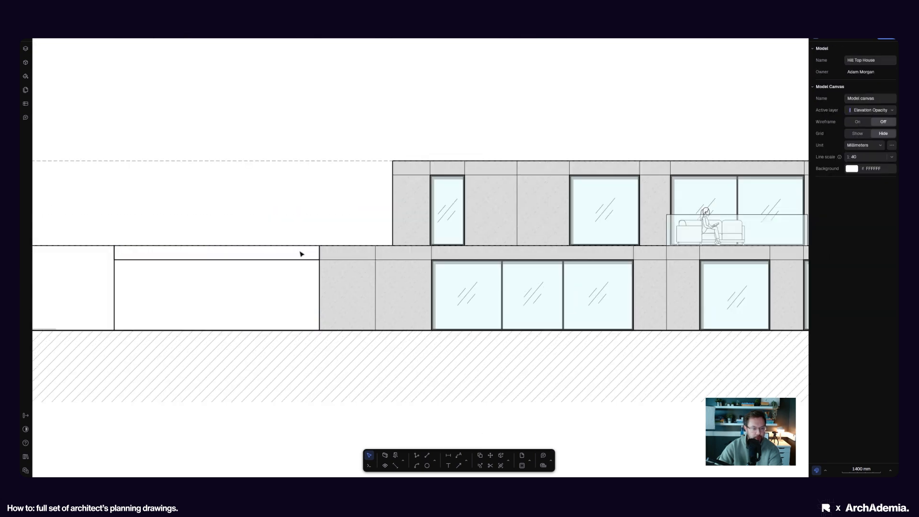
Step: Remove the cladding fill from the main ground-floor walls of the lower elevation
click(341, 269)
key(Delete)
click(341, 281)
key(Delete)
Step: Delete the main ground-floor windows, frames and panel joint lines, keeping the wall outline
scroll(455, 286, up, 3)
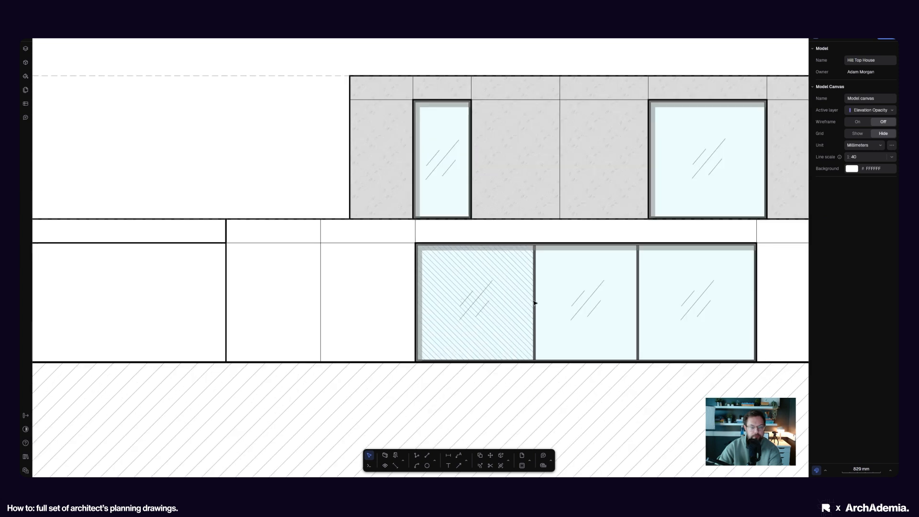
middle_drag(365, 262, 256, 274)
scroll(194, 299, down, 3)
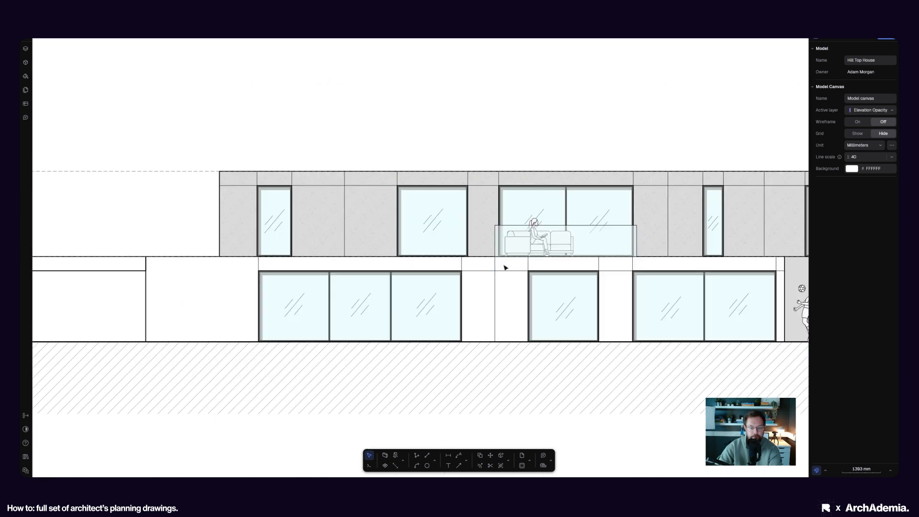
click(250, 329)
key(Delete)
scroll(522, 308, right, 5)
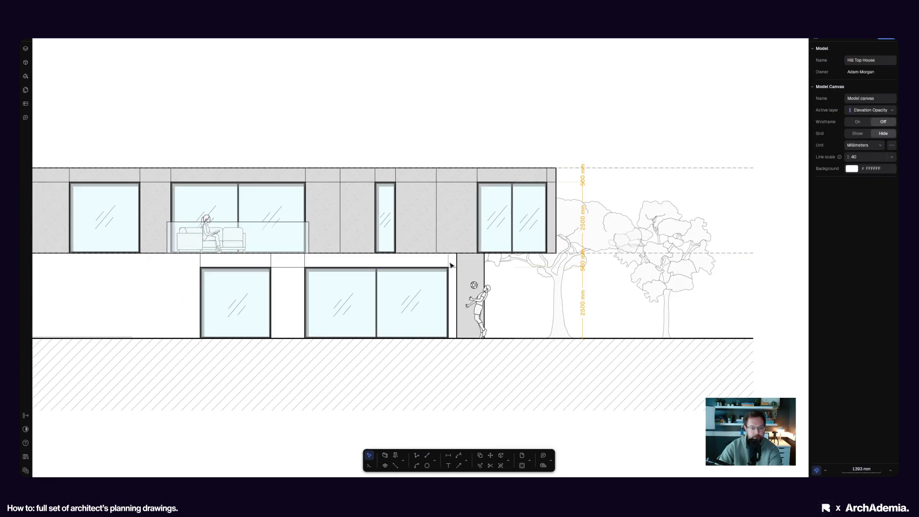
drag(450, 265, 185, 314)
key(Delete)
Step: Delete the ball-playing figure and the grey fill of the supporting wall beneath the upper storey's overhang
scroll(479, 308, up, 3)
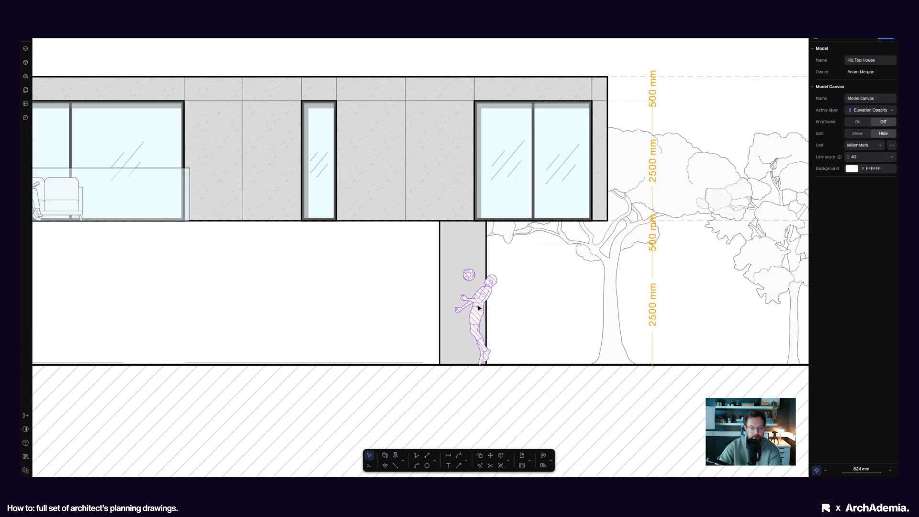
click(479, 308)
key(Delete)
click(452, 283)
key(Delete)
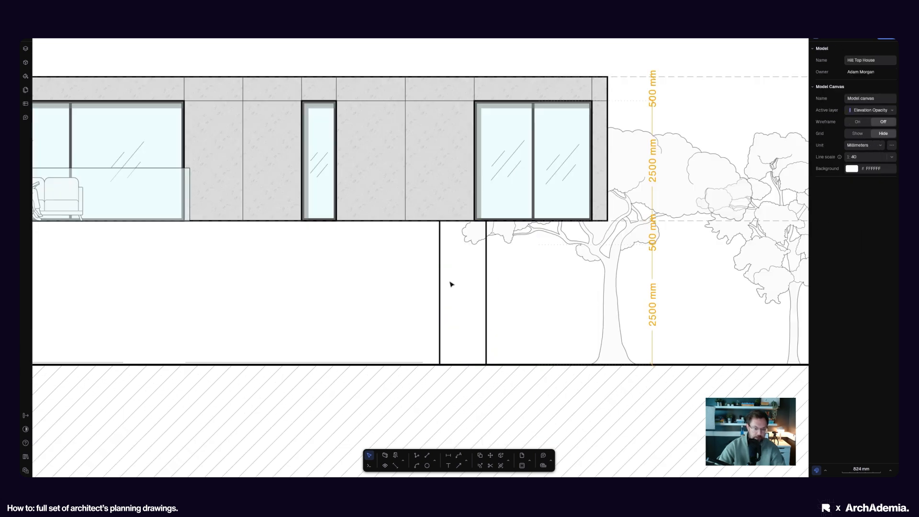
Step: Delete the large oak tree and the vertical height dimensions beside the overhang
scroll(489, 271, down, 5)
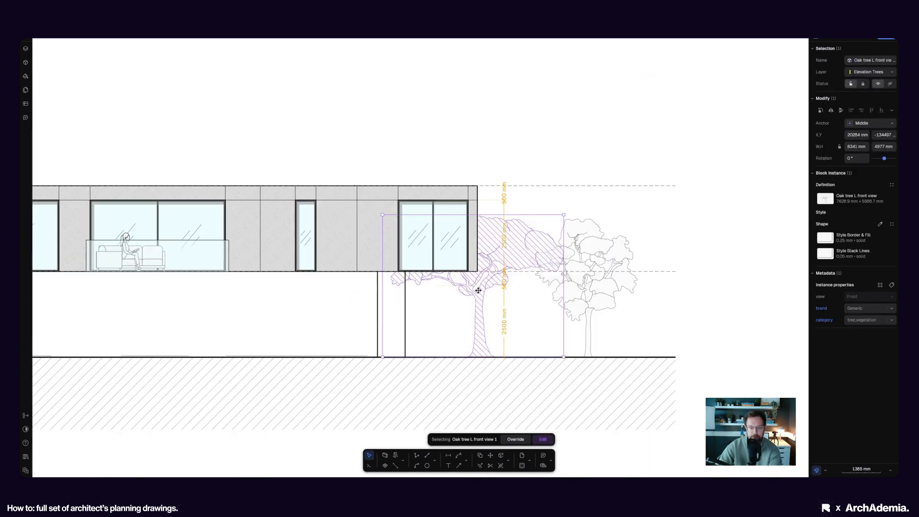
middle_drag(444, 281, 540, 296)
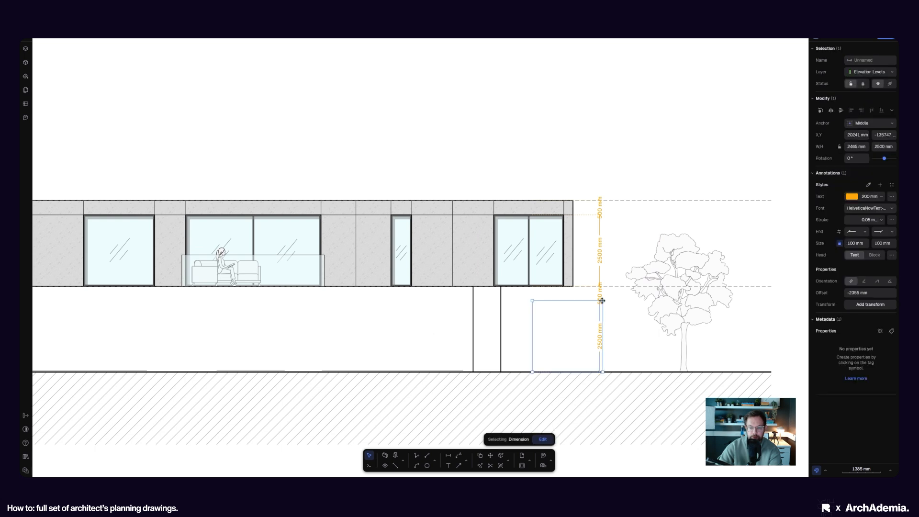
click(601, 226)
key(Delete)
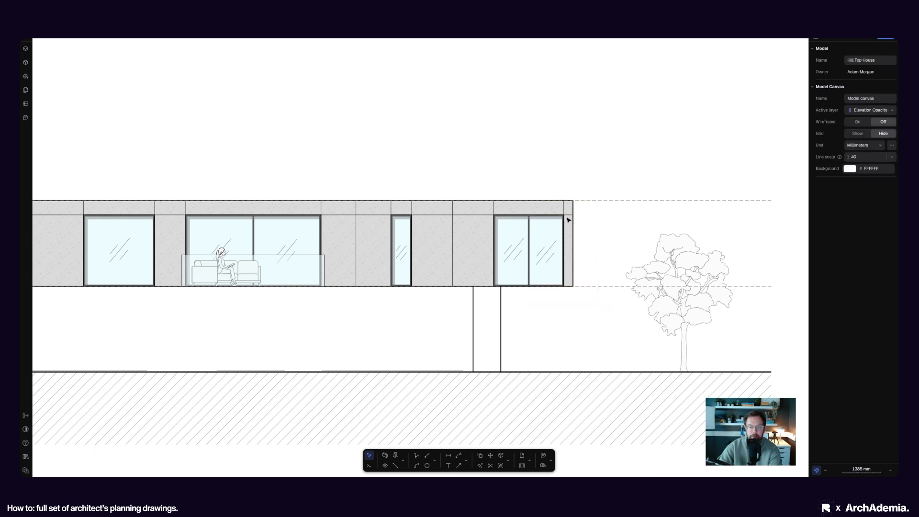
Step: Strip the upper storey to its outline by deleting the cladding fill, windows, panel joints, balcony, furniture and figure
click(566, 208)
key(Escape)
scroll(568, 210, up, 3)
key(Delete)
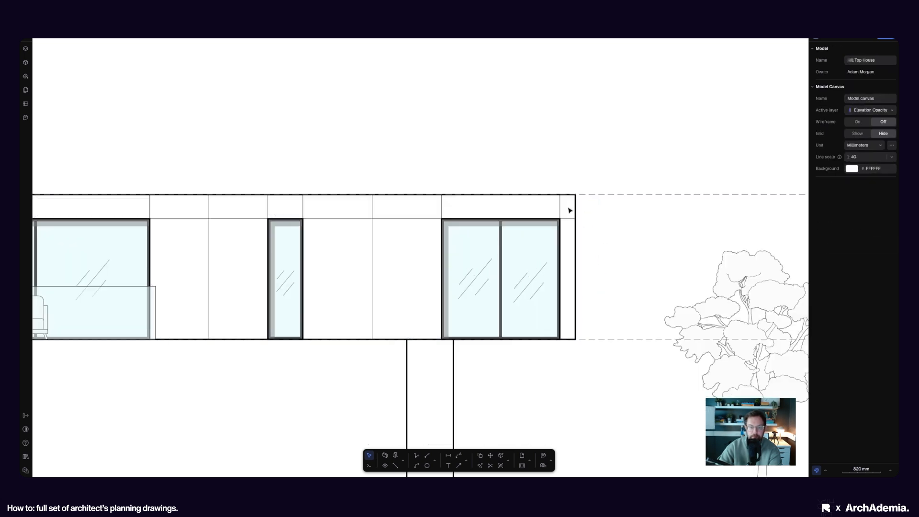
scroll(568, 208, down, 5)
mouse_move(568, 208)
mouse_down()
mouse_move(389, 236)
mouse_move(187, 246)
mouse_up()
key(Delete)
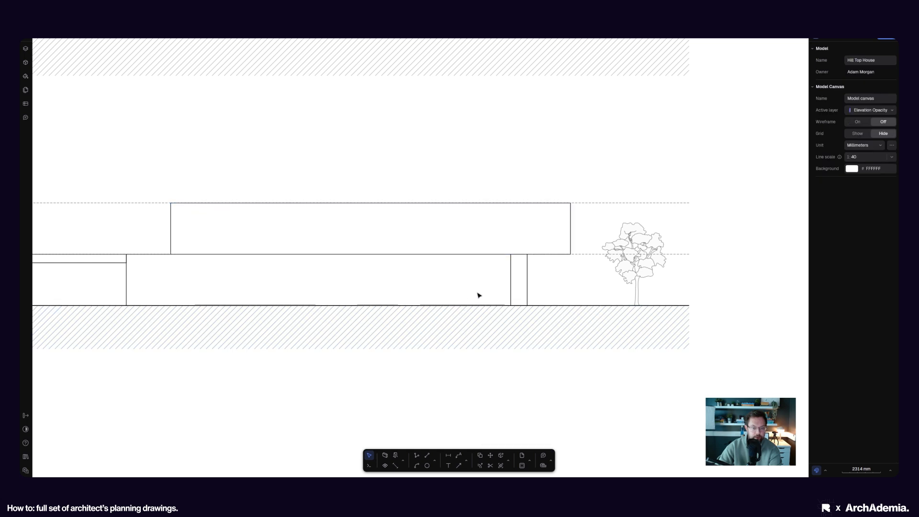
Step: Delete the remaining window sill lines along the main ground floor of the lower elevation
scroll(434, 292, down, 3)
middle_drag(433, 292, 534, 330)
middle_drag(405, 258, 406, 277)
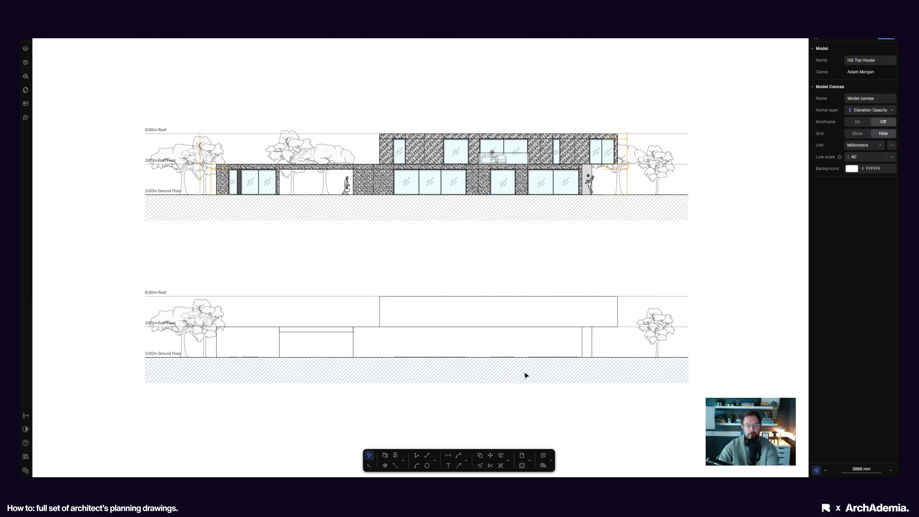
scroll(523, 371, up, 9)
scroll(356, 289, down, 3)
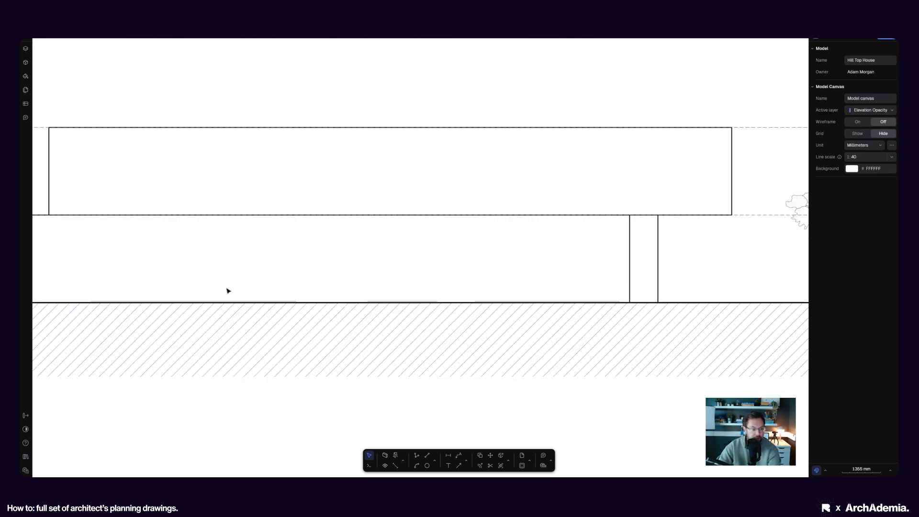
click(210, 303)
key(Delete)
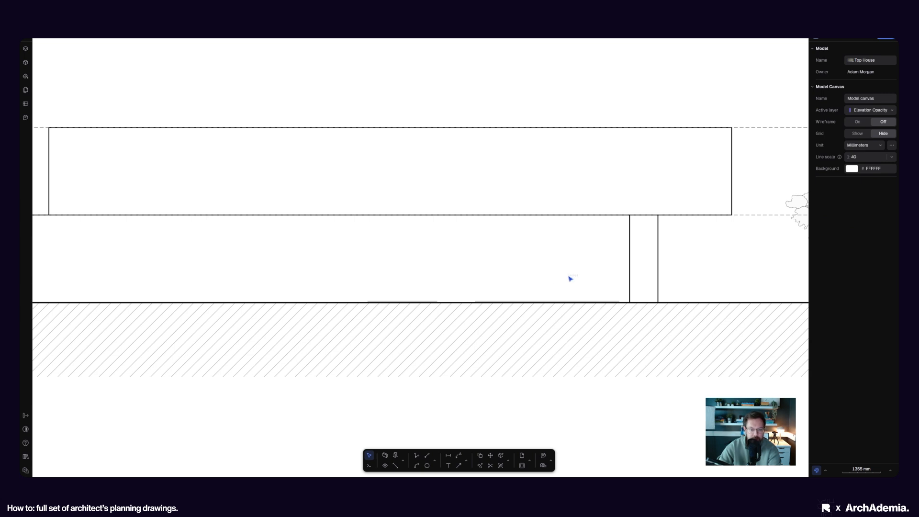
scroll(470, 304, up, 4)
scroll(399, 309, down, 8)
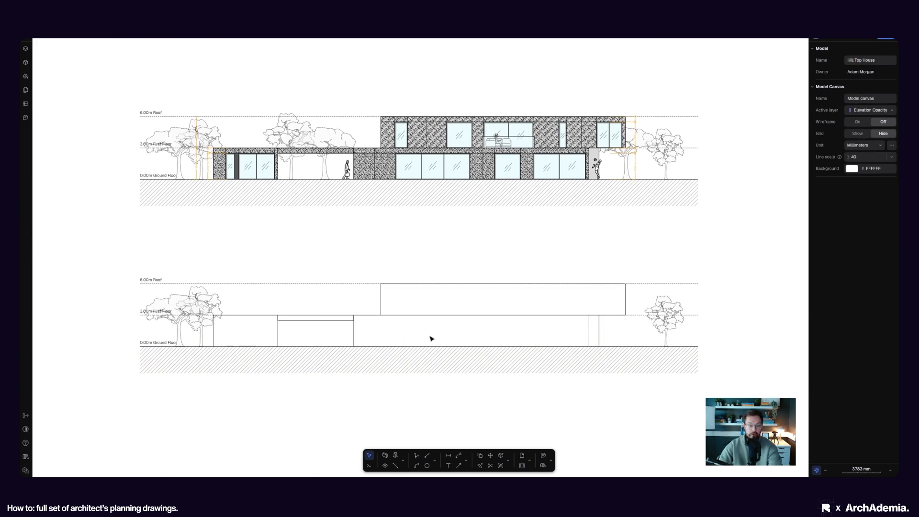
Step: Examine how the stripped elevation lines up with the detailed elevation and the floor plans on the canvas
scroll(429, 342, down, 3)
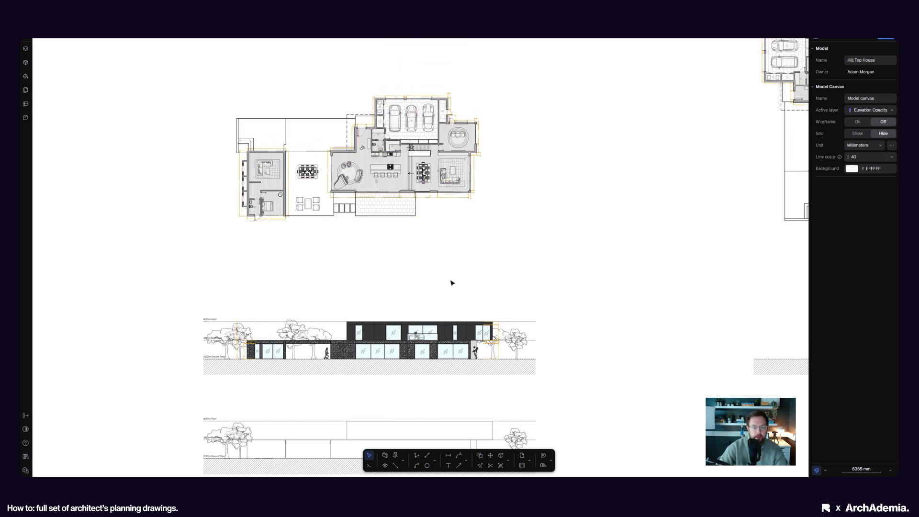
scroll(451, 283, down, 3)
middle_drag(562, 273, 436, 253)
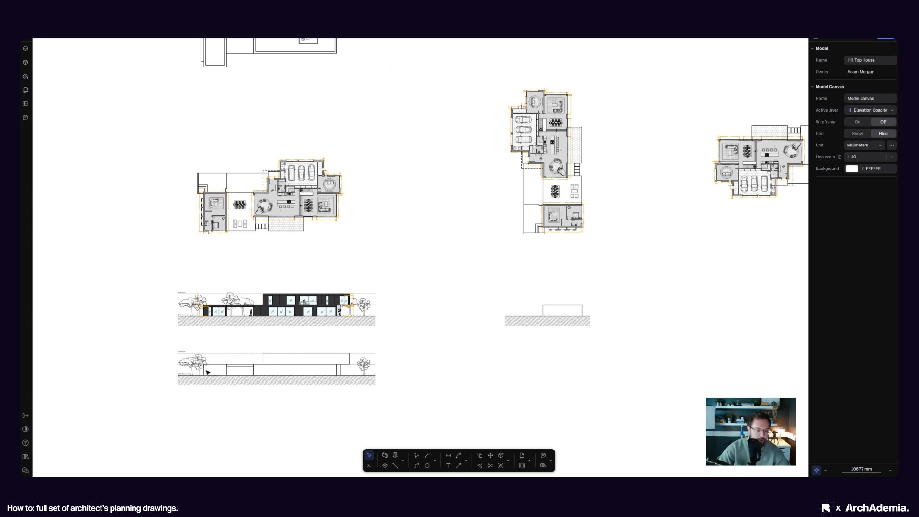
middle_drag(270, 351, 321, 308)
scroll(260, 351, up, 3)
scroll(342, 338, down, 3)
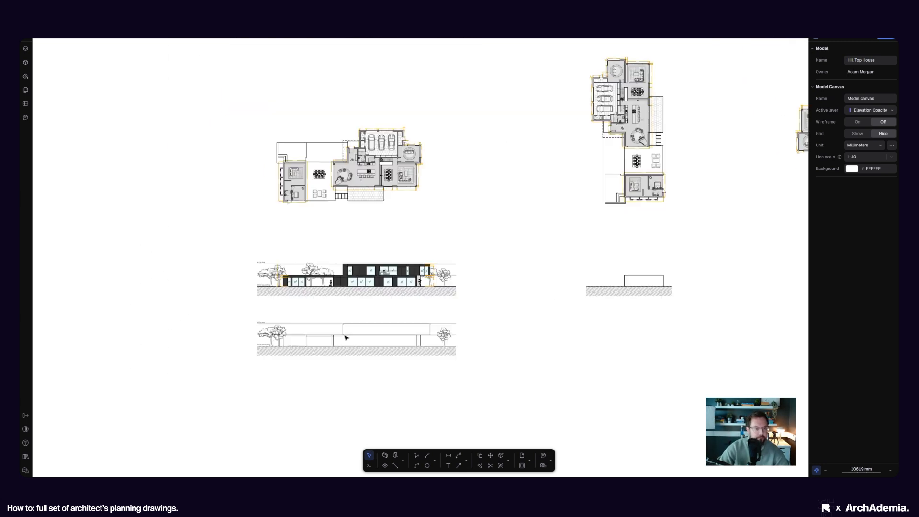
scroll(380, 312, up, 3)
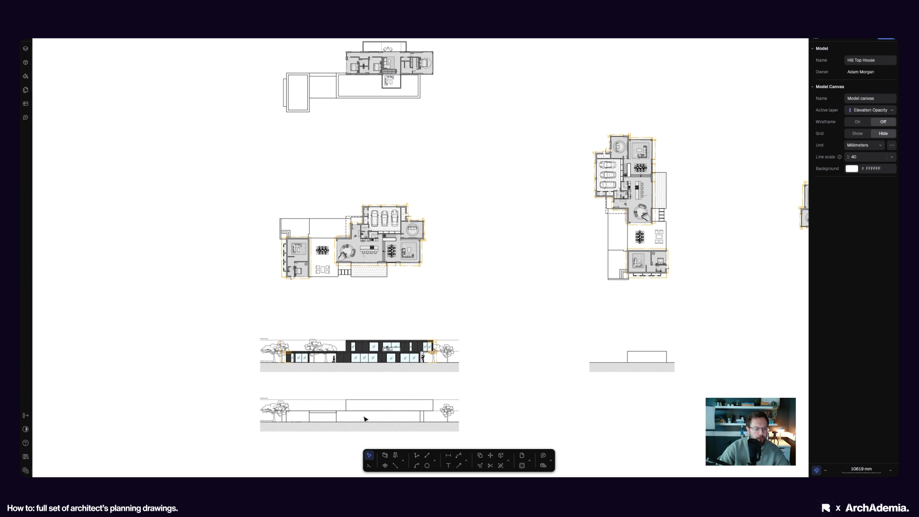
Step: Delete the two leftover sill lines at the base of the garden wing on the lower elevation
scroll(364, 419, up, 10)
scroll(302, 354, down, 3)
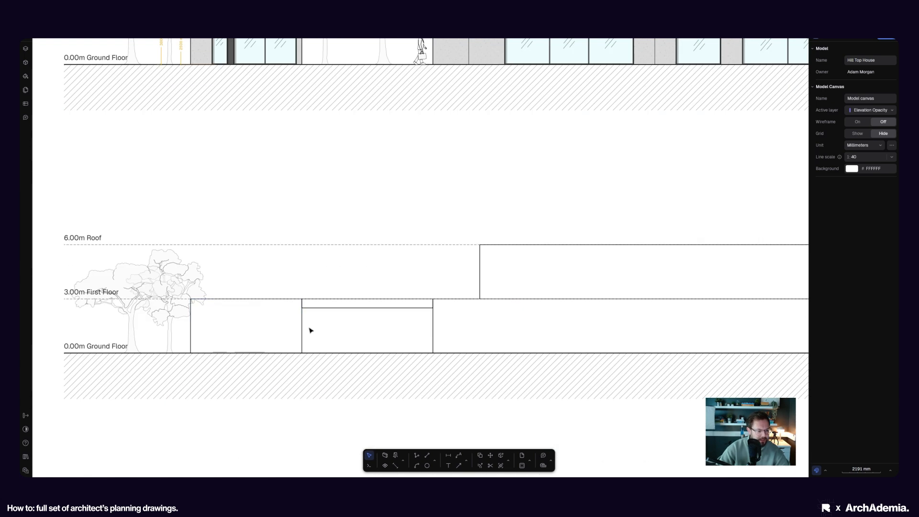
scroll(214, 352, up, 7)
drag(295, 336, 274, 356)
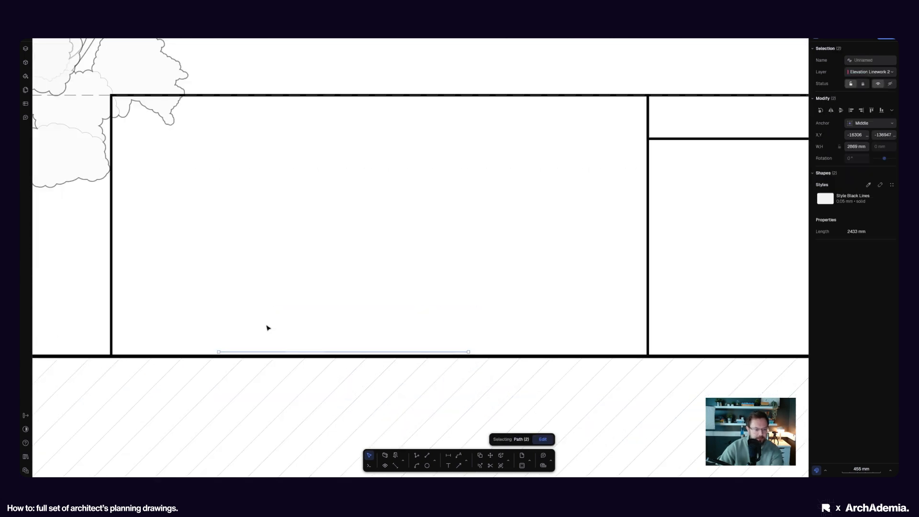
key(Delete)
Step: Dismiss the CCleaner notification and bring the ground-floor plan above the elevations into view
scroll(278, 367, down, 10)
scroll(286, 358, up, 2)
scroll(283, 294, down, 5)
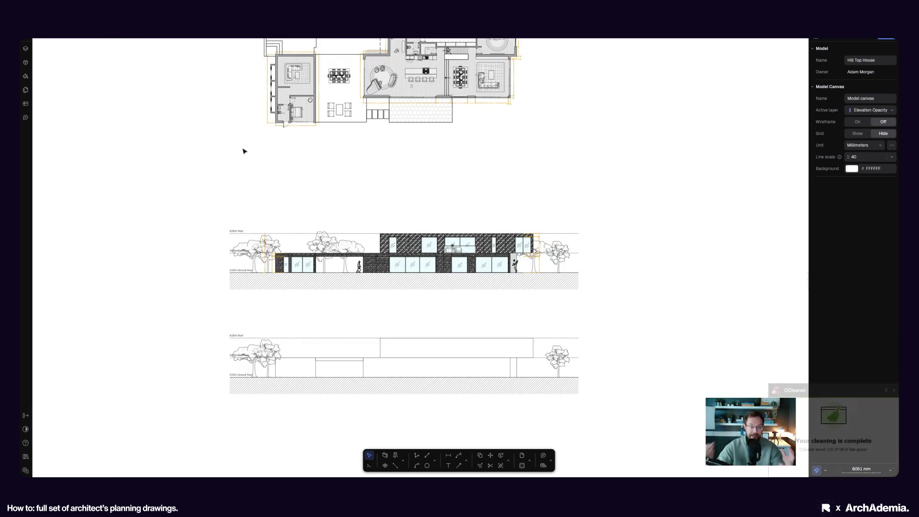
click(895, 390)
middle_drag(300, 183, 300, 220)
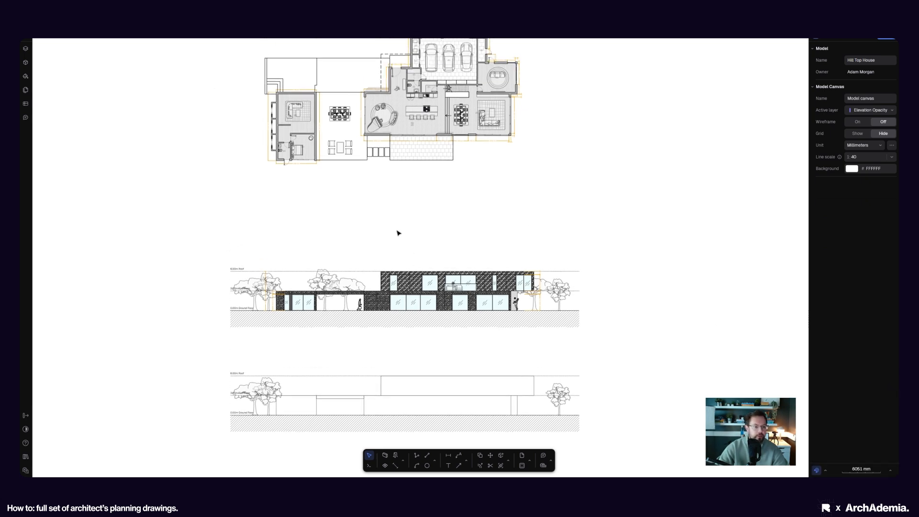
Step: Draw a vertical guide line about 46 m long from the inner wall corner of Zone 13 down past the lower elevation
click(417, 460)
scroll(282, 181, up, 10)
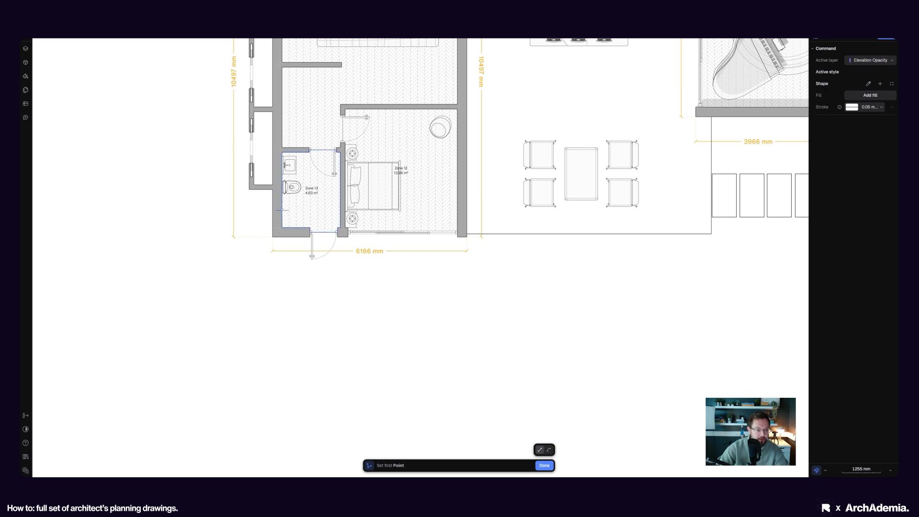
click(282, 229)
scroll(273, 139, down, 8)
scroll(272, 205, up, 4)
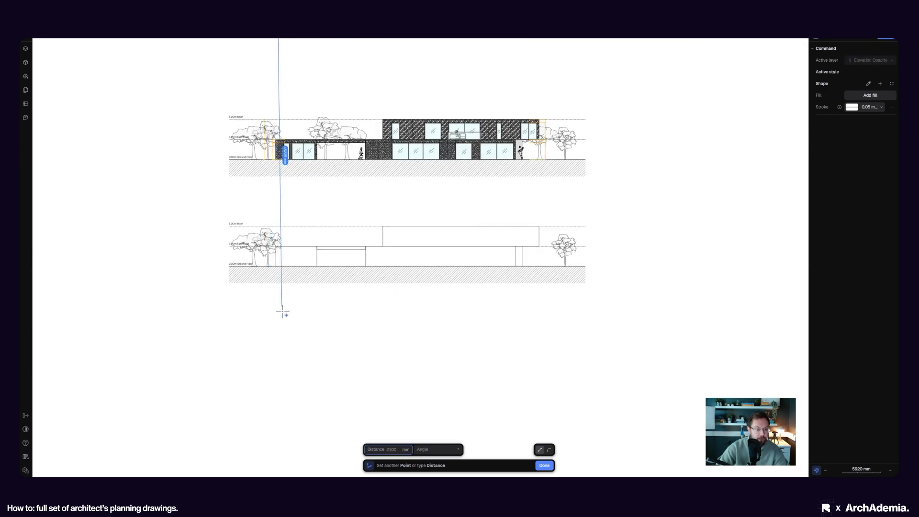
click(277, 312)
key(Escape)
Step: Copy the vertical guide line from the Zone 13 inner corner to both faces of the partition wall and the far external wall's inner face
scroll(278, 358, down, 3)
middle_drag(277, 162, 277, 248)
scroll(279, 240, up, 12)
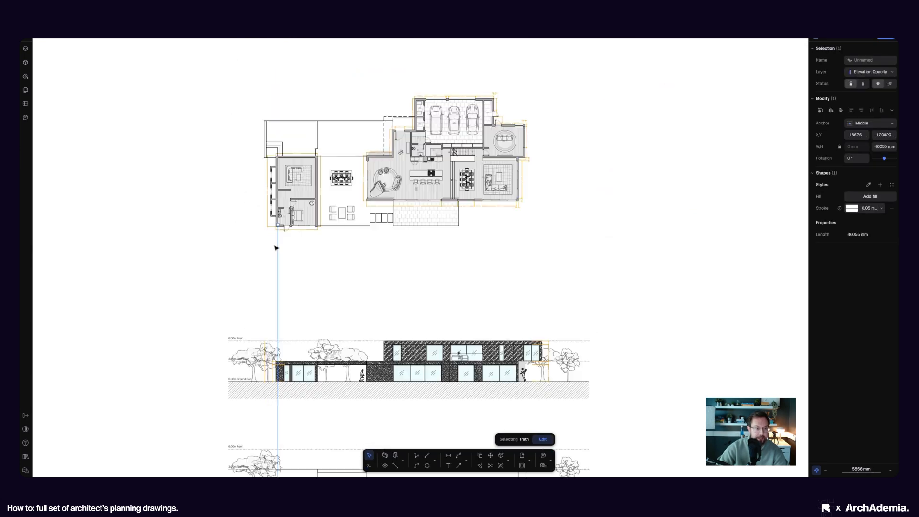
click(479, 455)
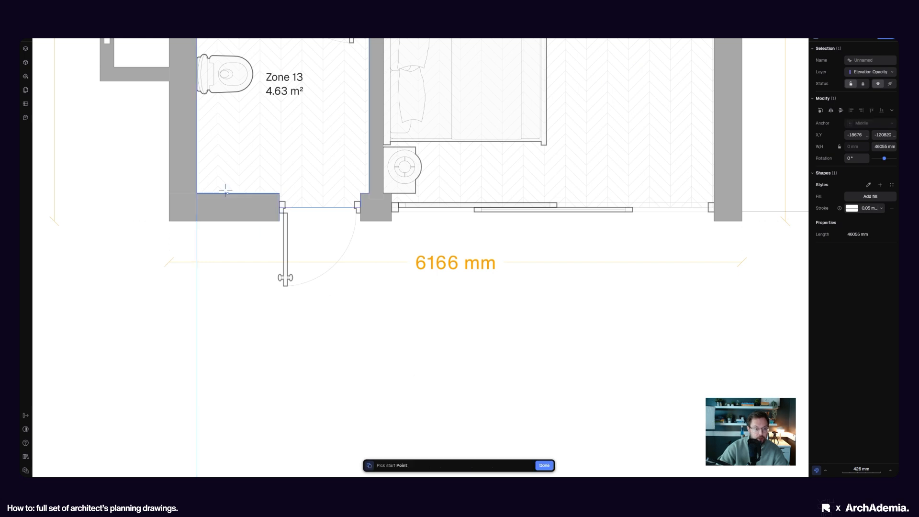
click(196, 193)
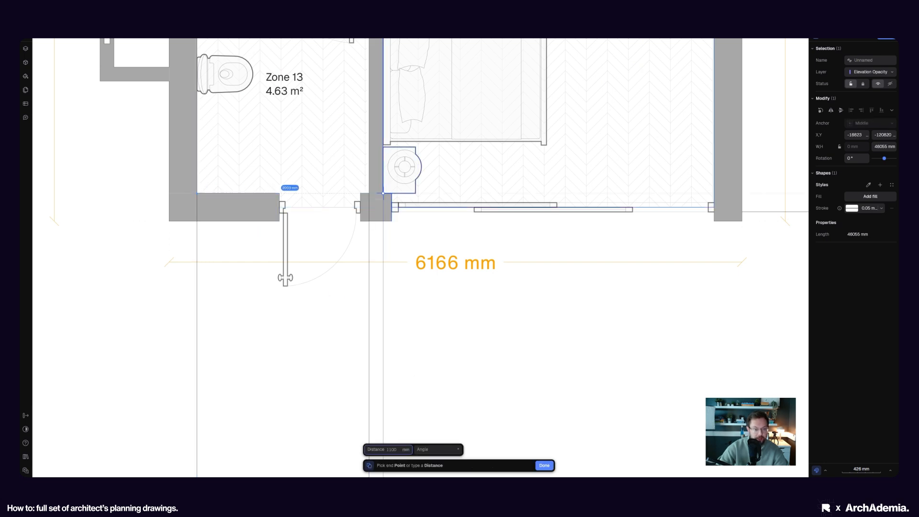
click(714, 197)
scroll(420, 309, down, 10)
scroll(420, 309, up, 10)
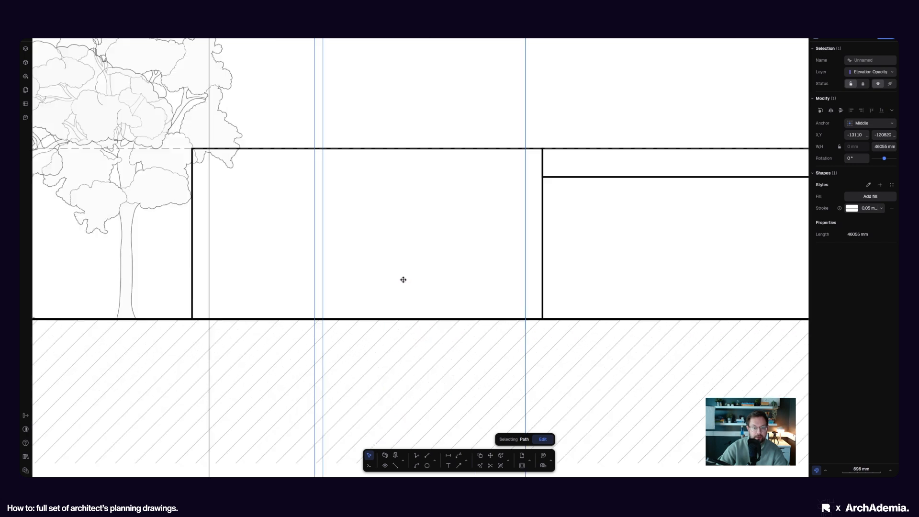
middle_drag(378, 223, 377, 260)
key(Escape)
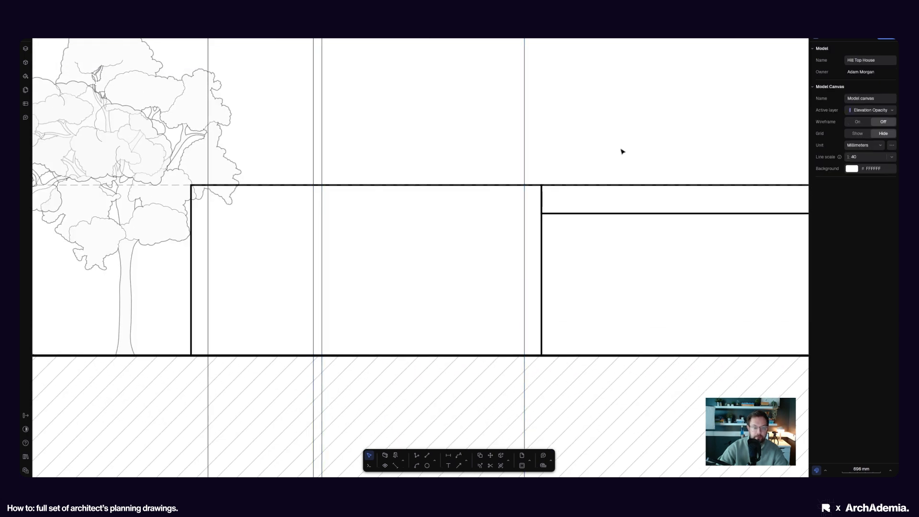
Step: Check the projected guides against both elevations and measure from the narrow window's head up to the roof edge on the detailed elevation
click(417, 456)
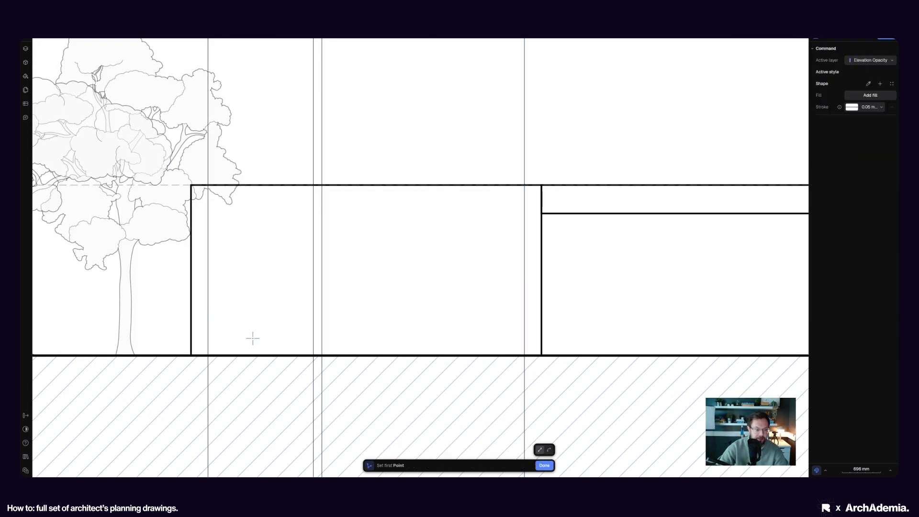
scroll(252, 334, down, 5)
scroll(240, 341, up, 7)
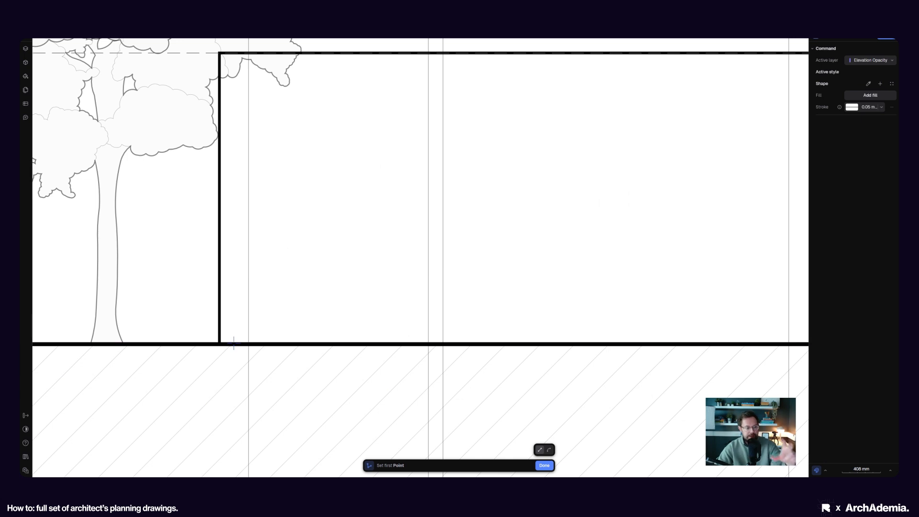
scroll(234, 342, down, 5)
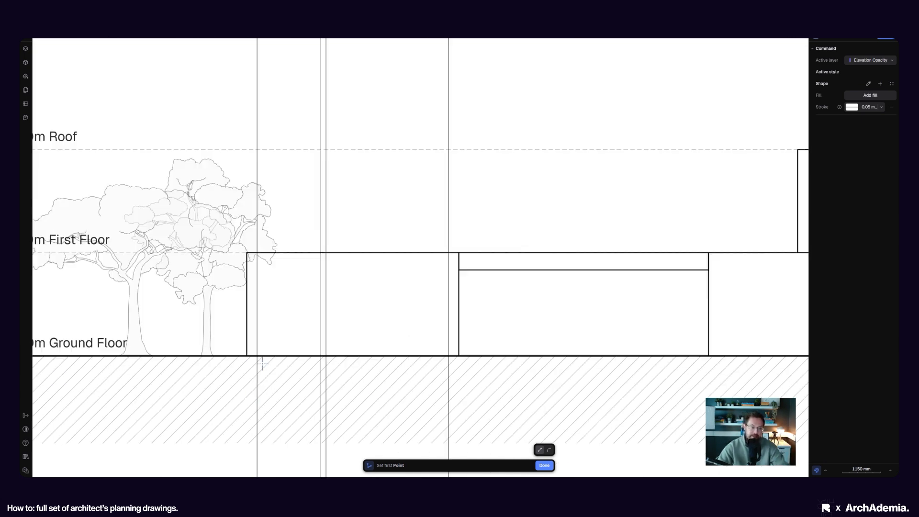
scroll(268, 259, up, 7)
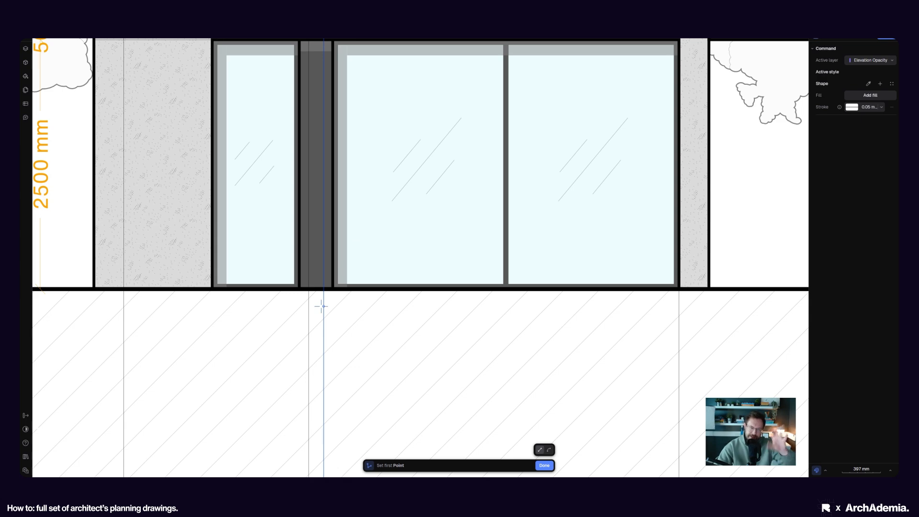
scroll(321, 306, down, 5)
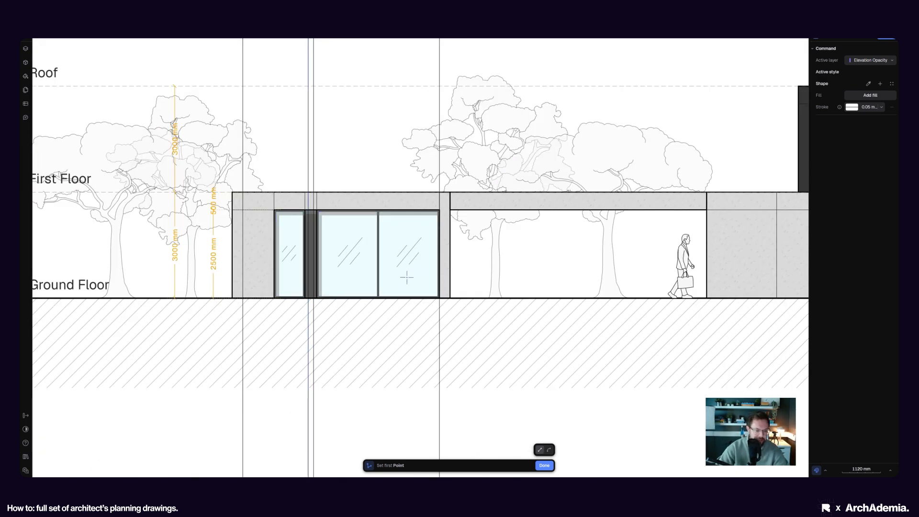
scroll(317, 293, up, 3)
scroll(280, 251, down, 6)
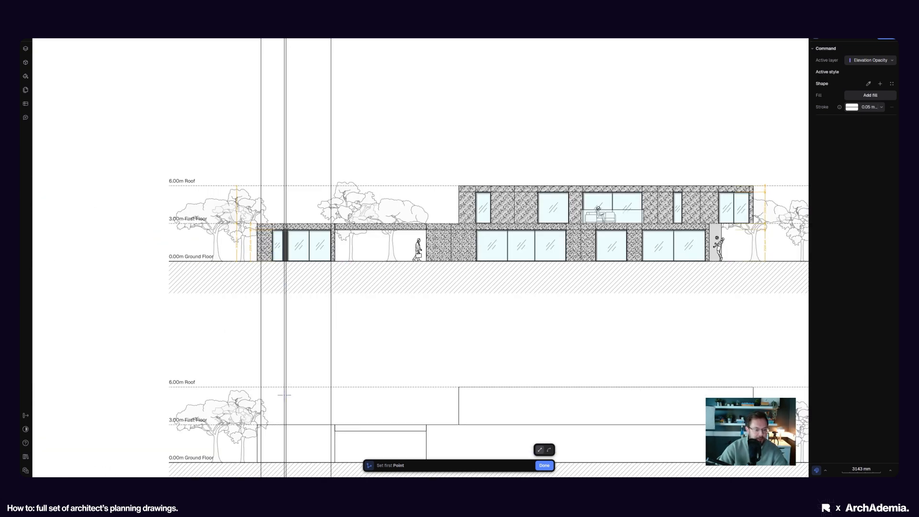
scroll(295, 452, up, 2)
scroll(292, 387, down, 2)
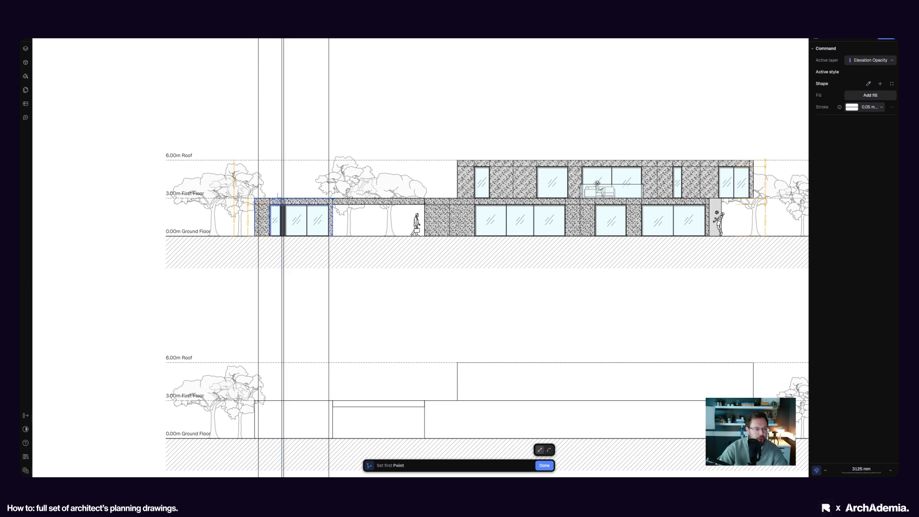
scroll(282, 202, up, 5)
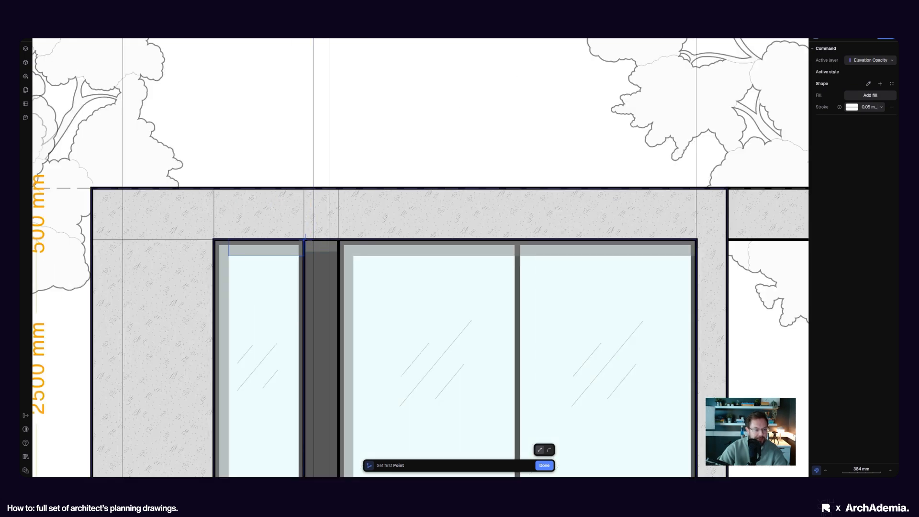
click(304, 238)
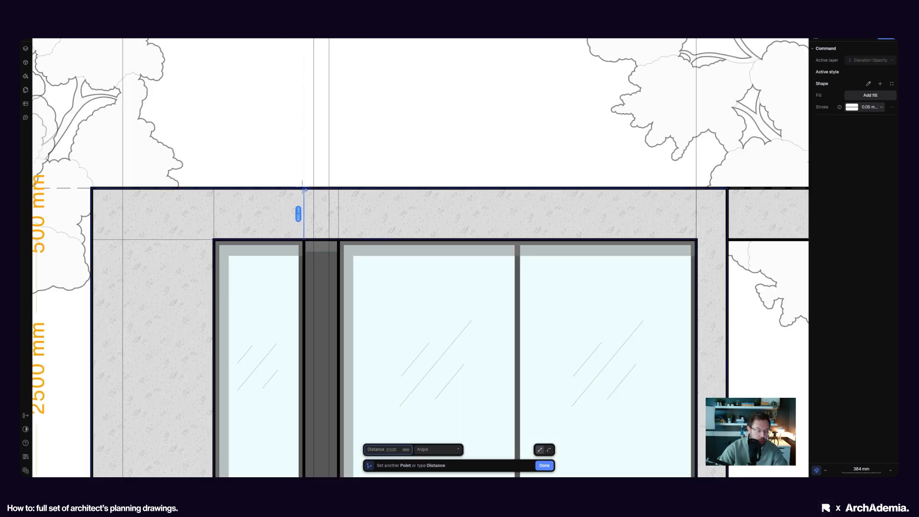
key(Escape)
Step: Inspect the dashed first-floor level line overlapping the garden wing's outline on the lower elevation
scroll(302, 170, down, 6)
scroll(310, 294, up, 5)
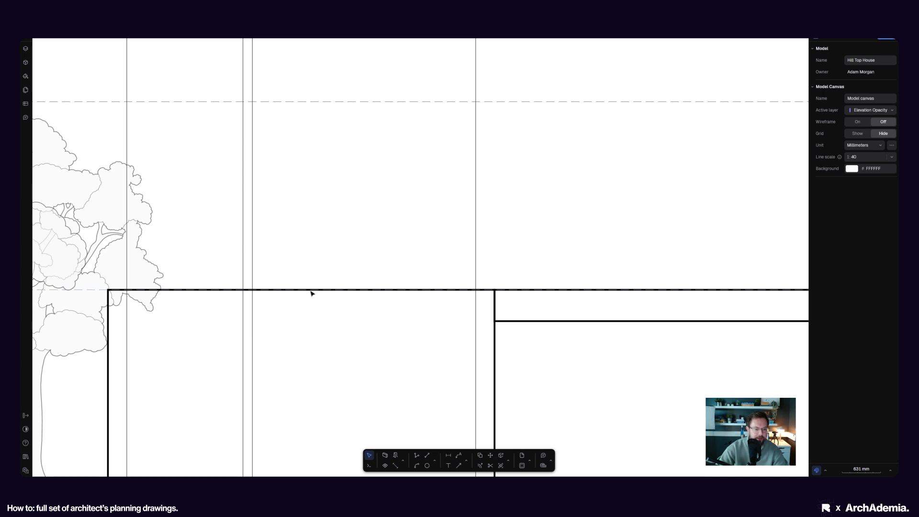
click(310, 290)
click(312, 296)
click(312, 291)
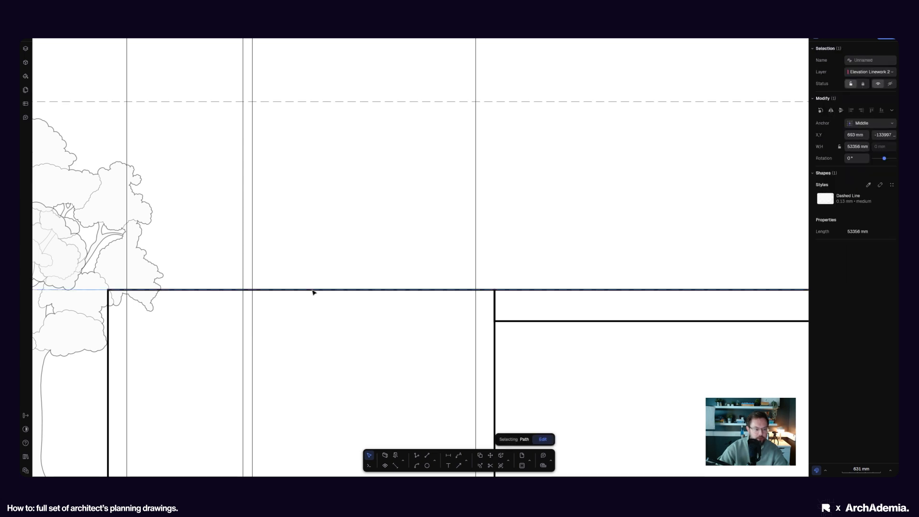
scroll(311, 320, down, 6)
scroll(311, 320, up, 4)
key(Escape)
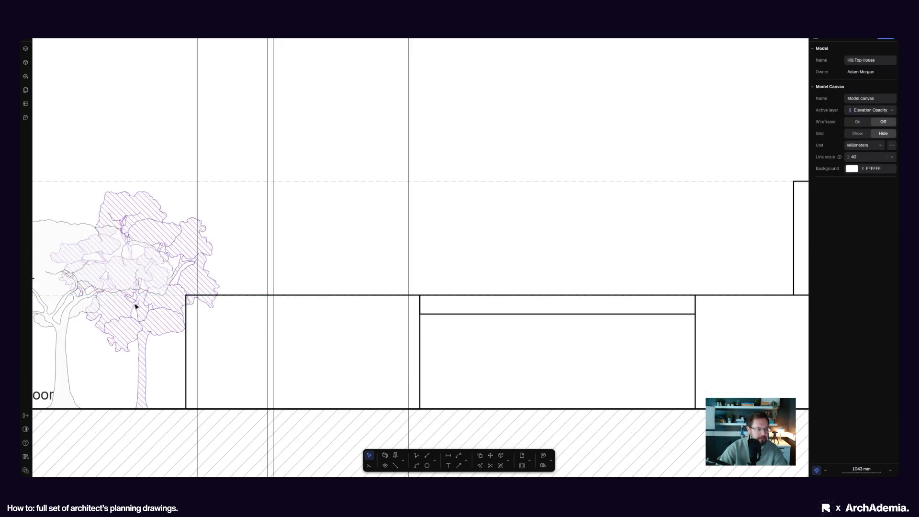
scroll(290, 317, left, 5)
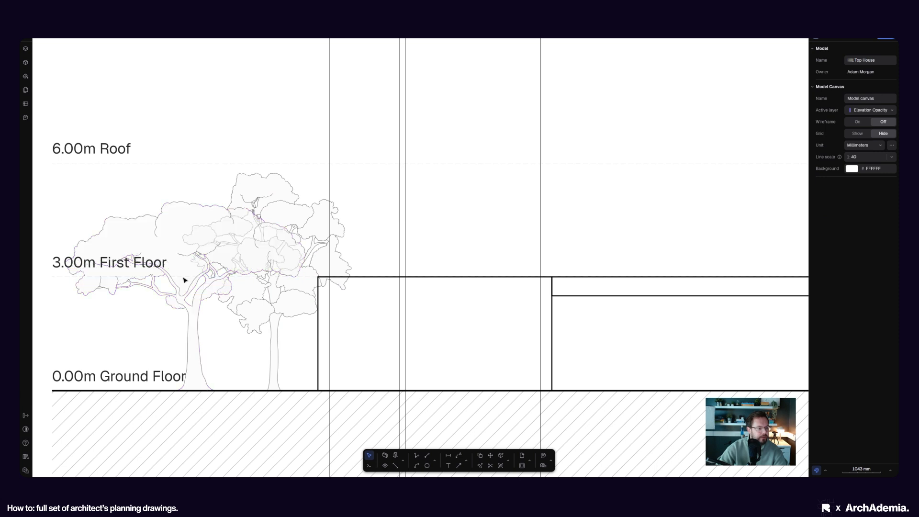
click(185, 278)
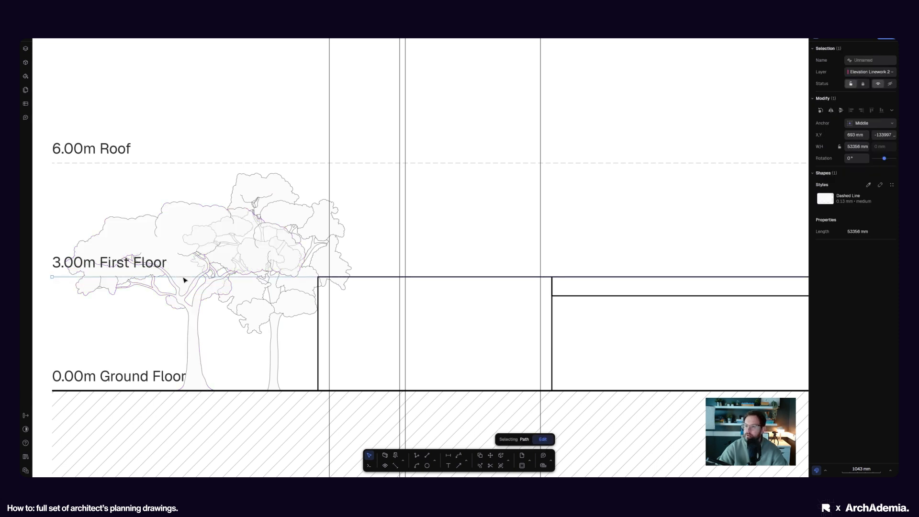
key(Escape)
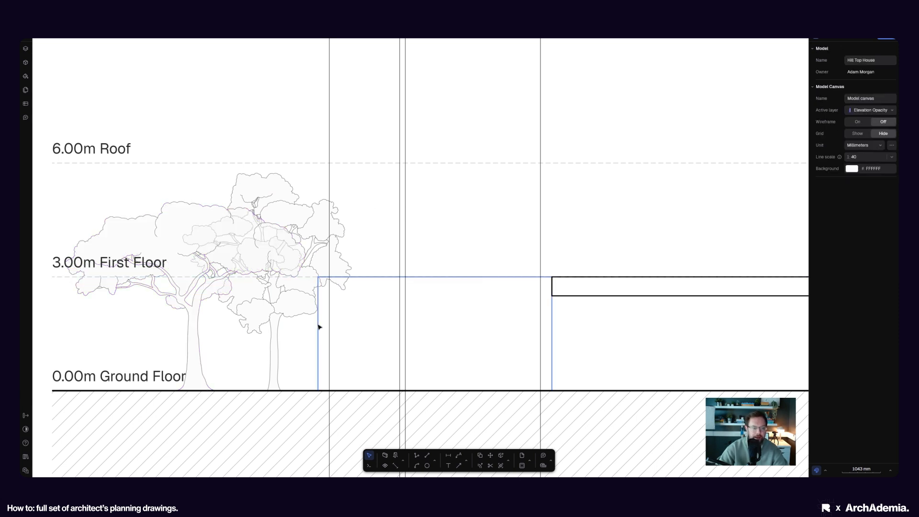
click(317, 324)
click(260, 133)
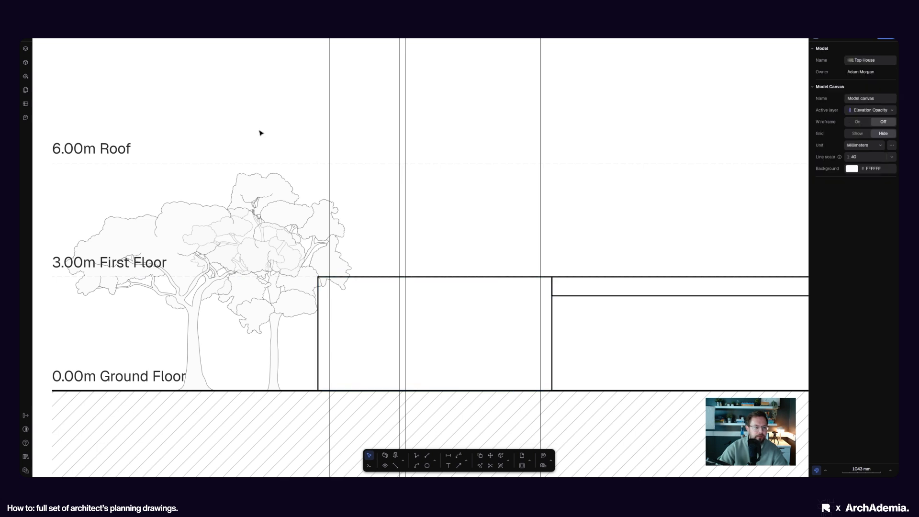
Step: Temporarily hide the Elevation Linework 2 layer to check the garden wing's outline path on its own, and restore the layer
scroll(261, 135, down, 3)
click(26, 48)
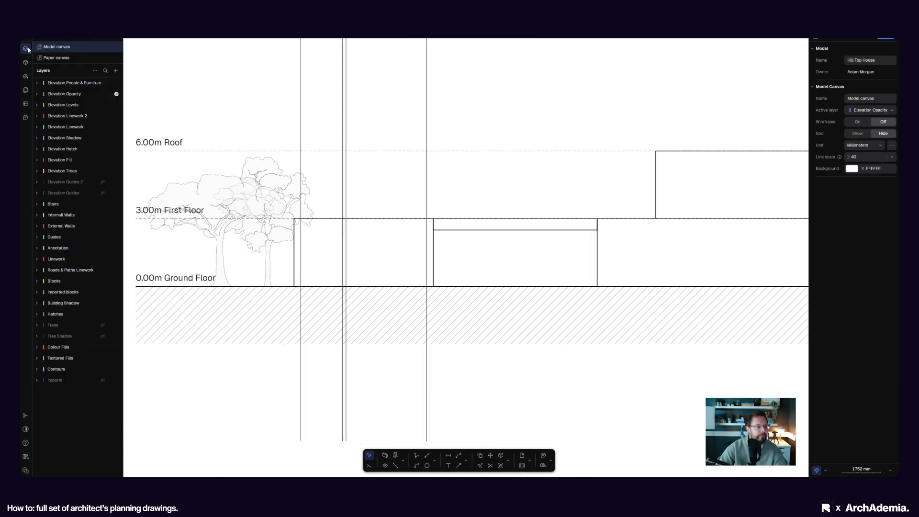
click(103, 116)
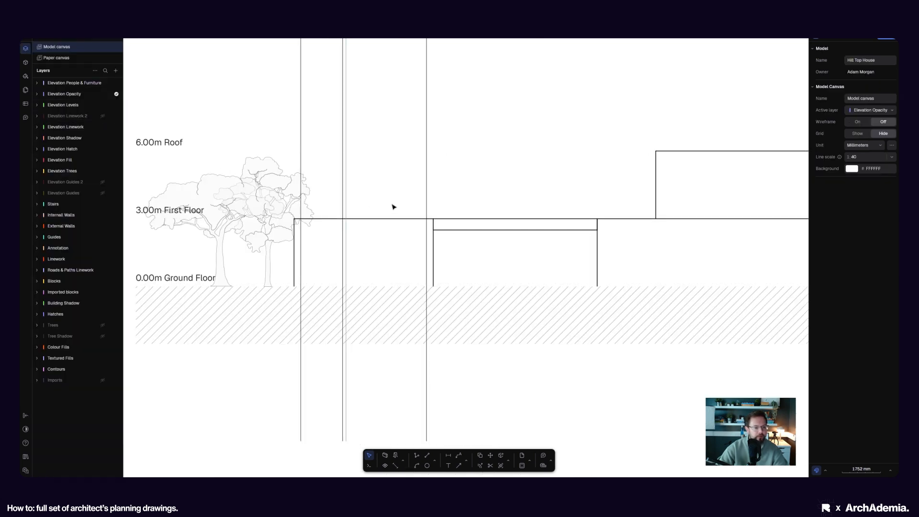
scroll(382, 196, up, 3)
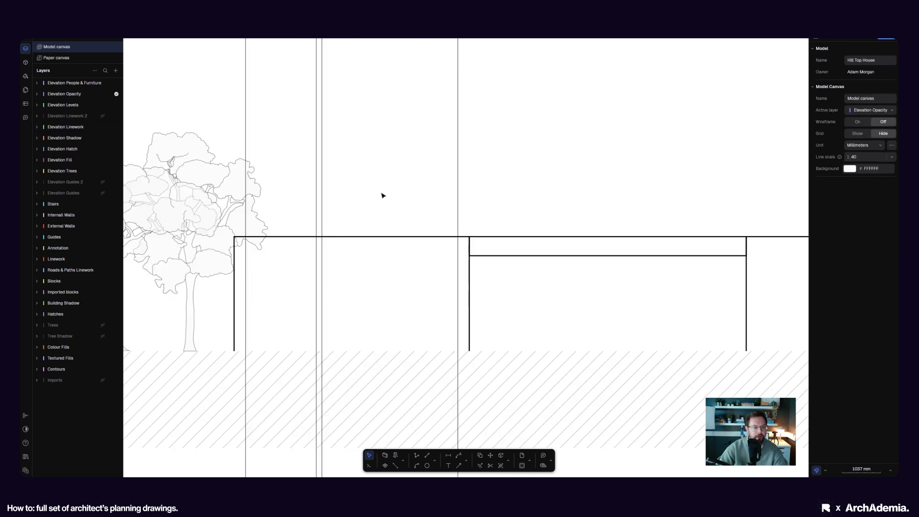
click(368, 239)
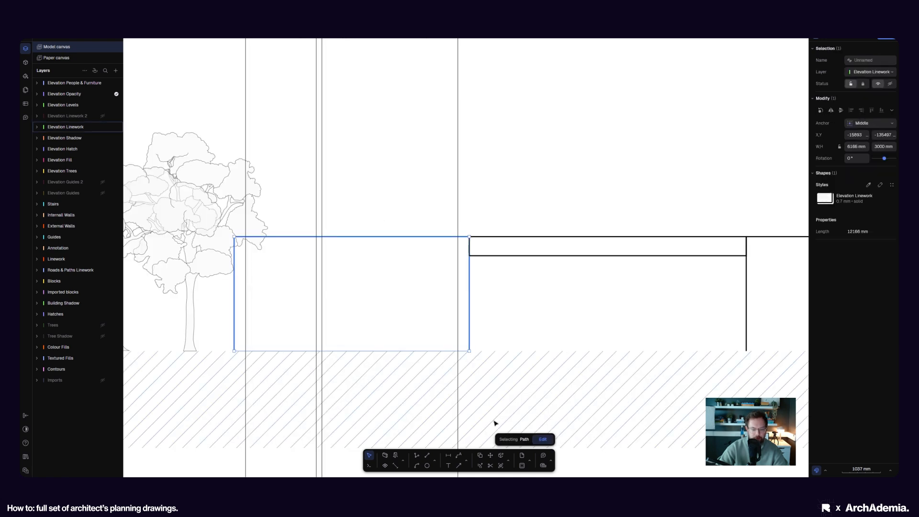
click(370, 204)
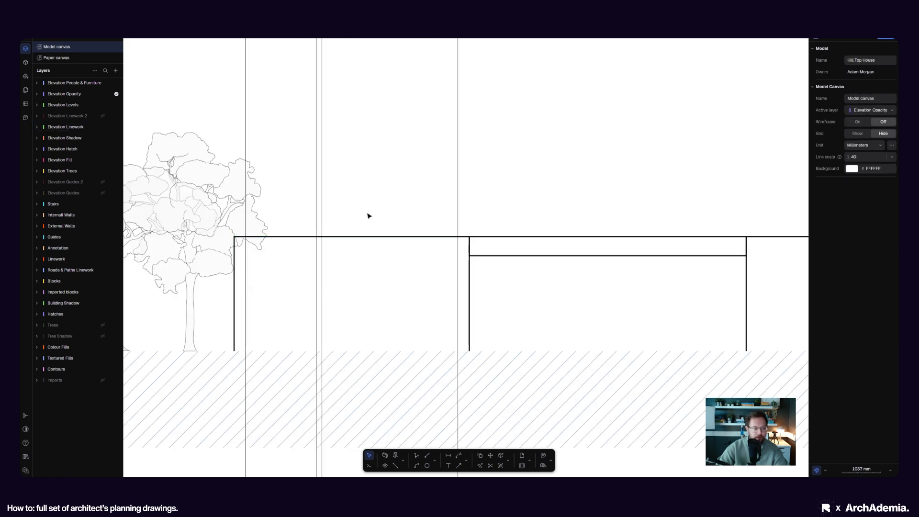
click(103, 116)
click(367, 240)
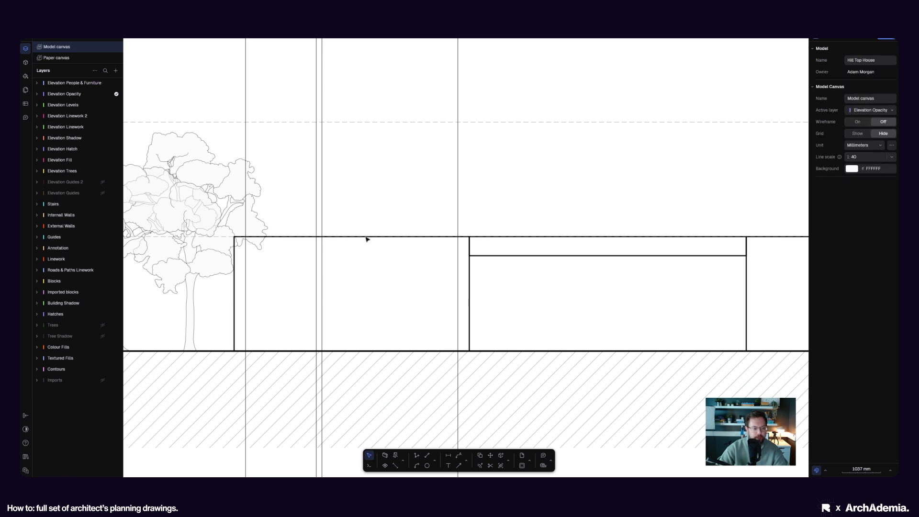
scroll(367, 280, up, 3)
click(416, 455)
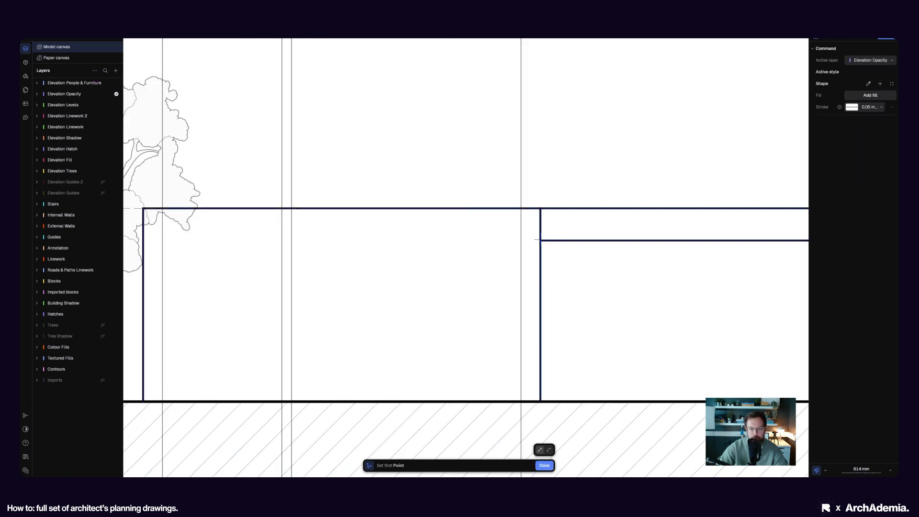
click(542, 240)
scroll(542, 239, down, 3)
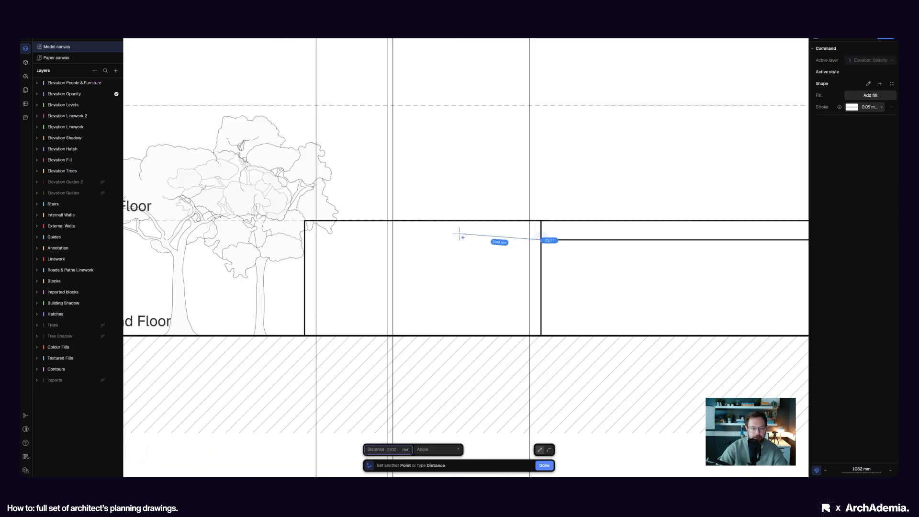
key(Escape)
Step: Draw a horizontal line about 6166 mm long from the canopy's underside corner across the garden wing to its outer wall
click(418, 455)
click(541, 240)
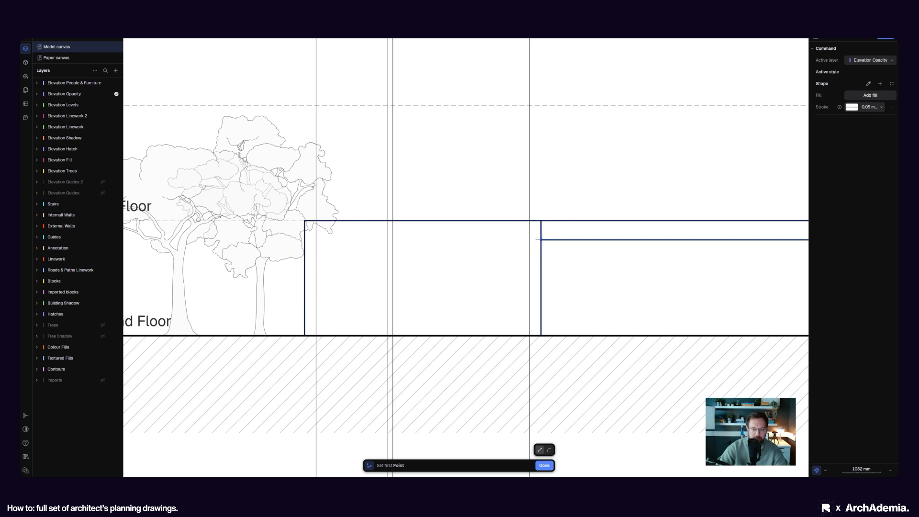
click(305, 240)
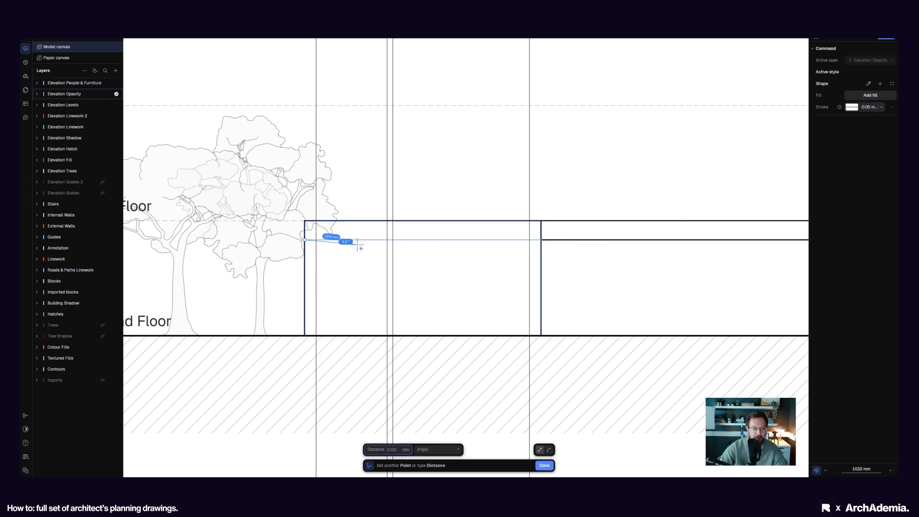
key(Escape)
middle_drag(375, 260, 337, 271)
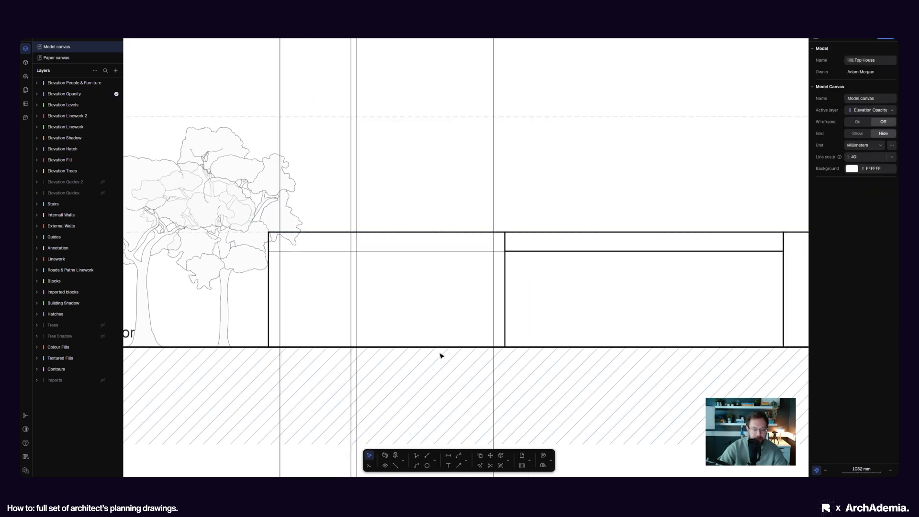
scroll(418, 278, up, 3)
scroll(404, 315, left, 2)
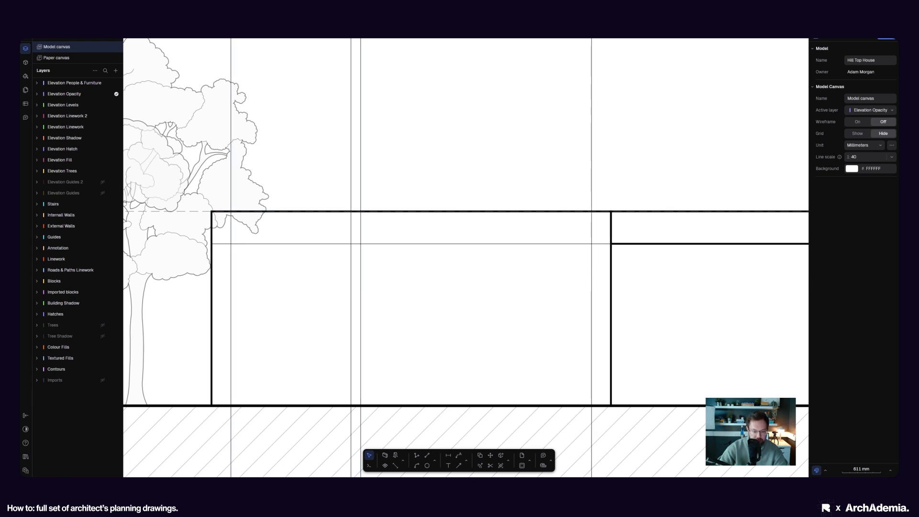
click(491, 465)
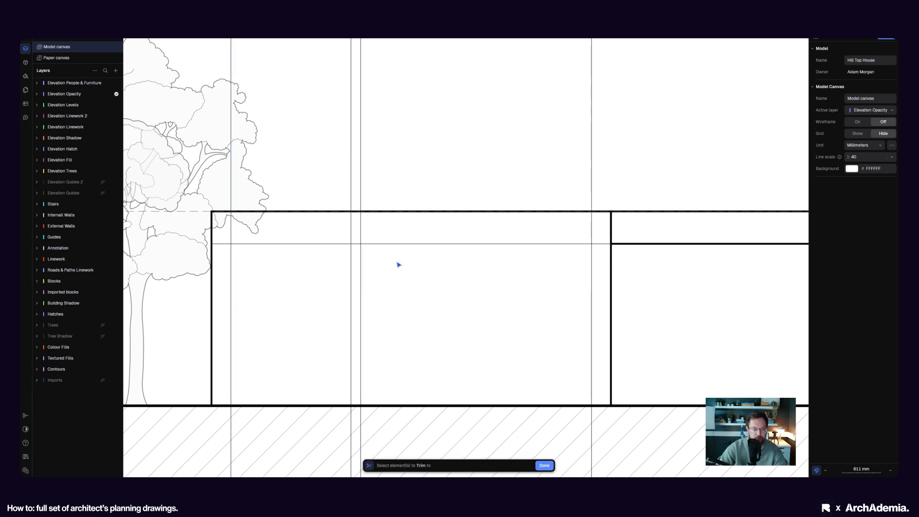
click(388, 245)
click(352, 227)
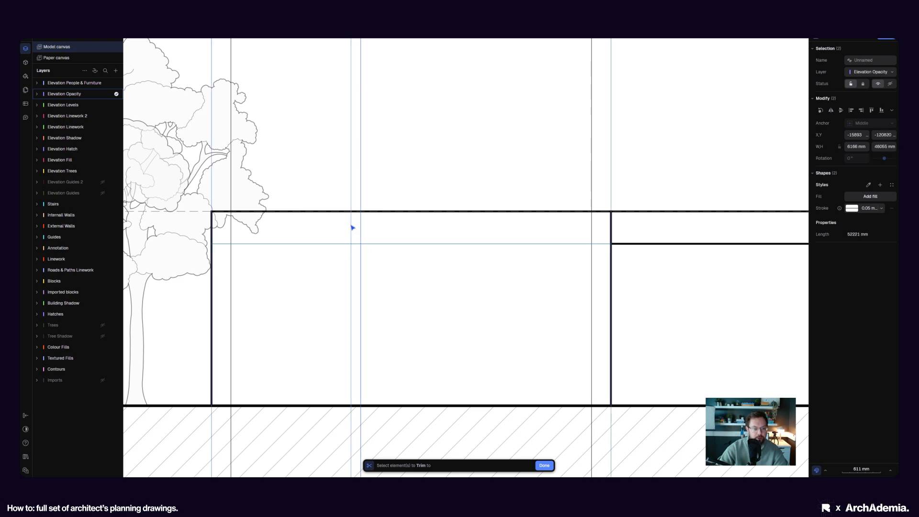
key(Escape)
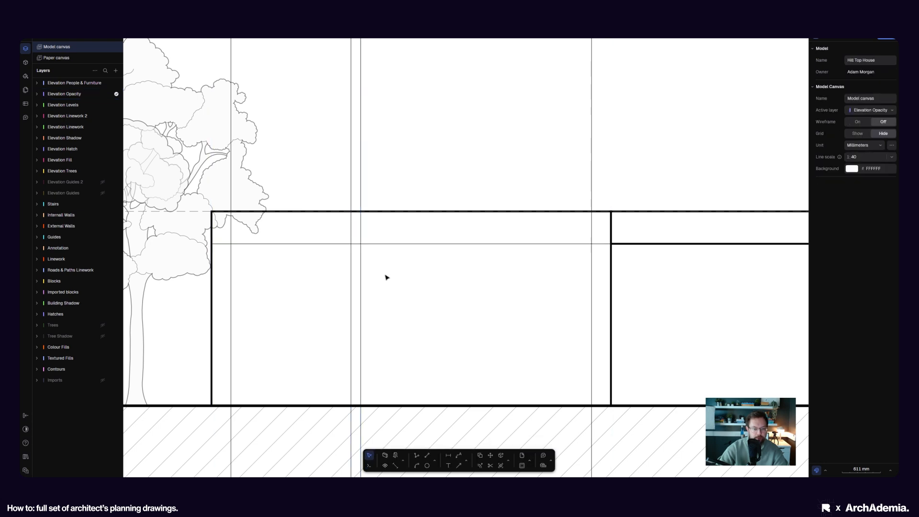
click(361, 271)
key(Escape)
click(491, 465)
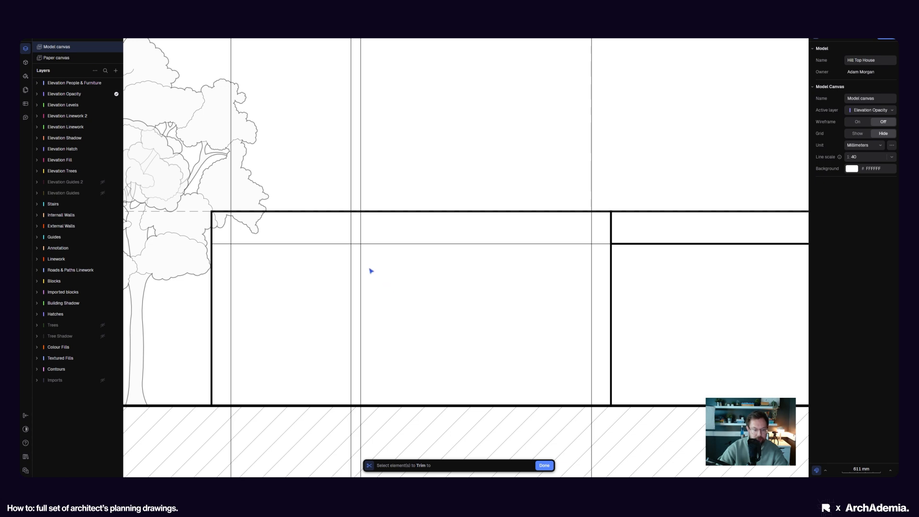
key(Escape)
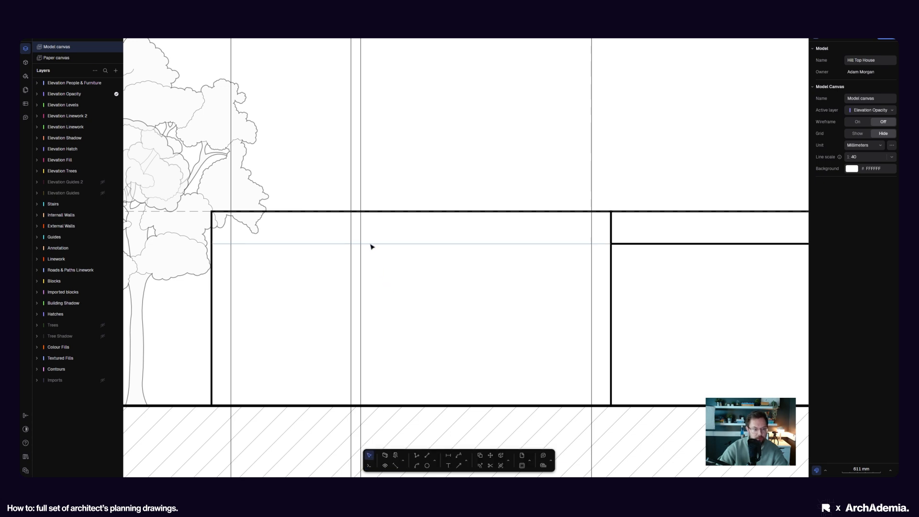
Step: Trim the four projected vertical guides in the garden wing back to the thin horizontal line below its roof, removing their portions above it
click(490, 465)
click(395, 245)
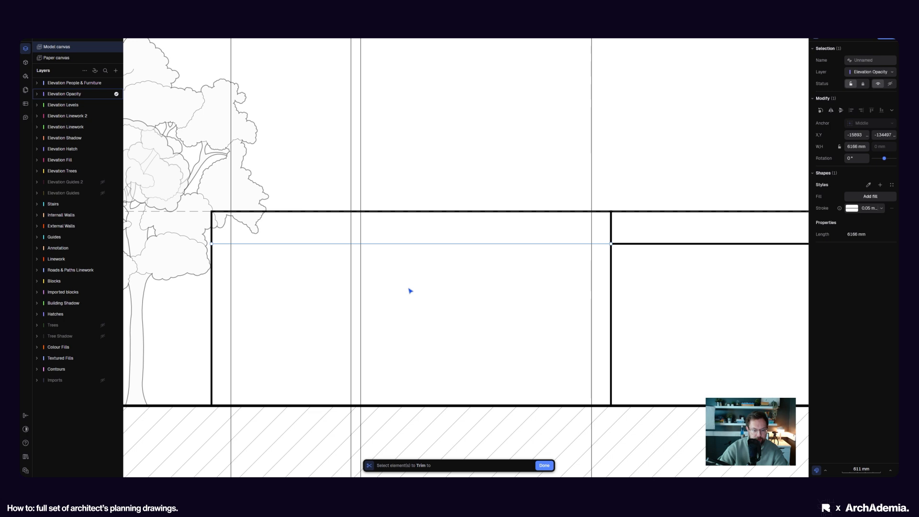
click(540, 466)
click(592, 228)
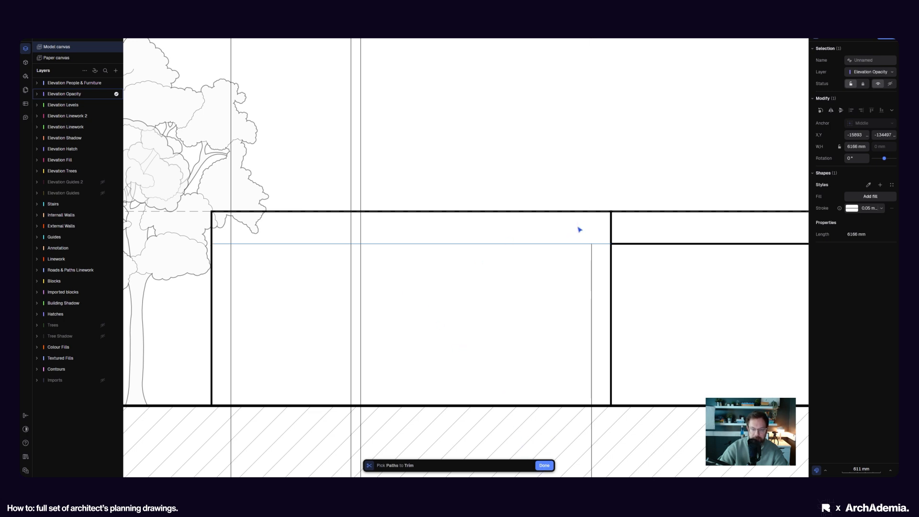
click(361, 227)
click(352, 228)
scroll(240, 229, up, 3)
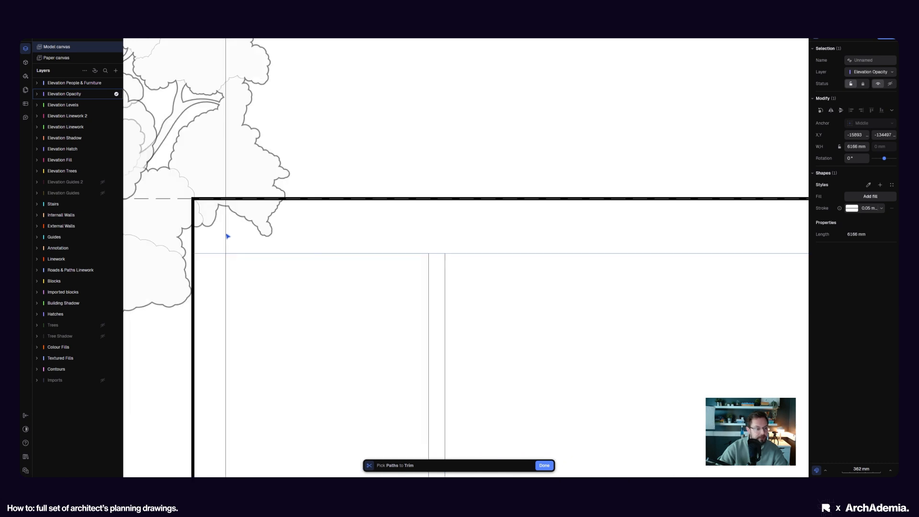
click(228, 236)
scroll(400, 276, down, 3)
middle_drag(456, 299, 416, 302)
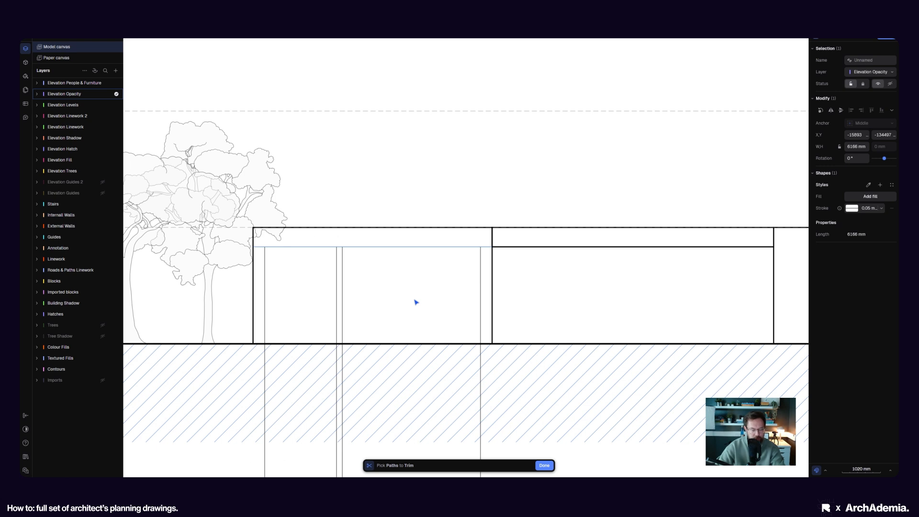
scroll(335, 287, up, 3)
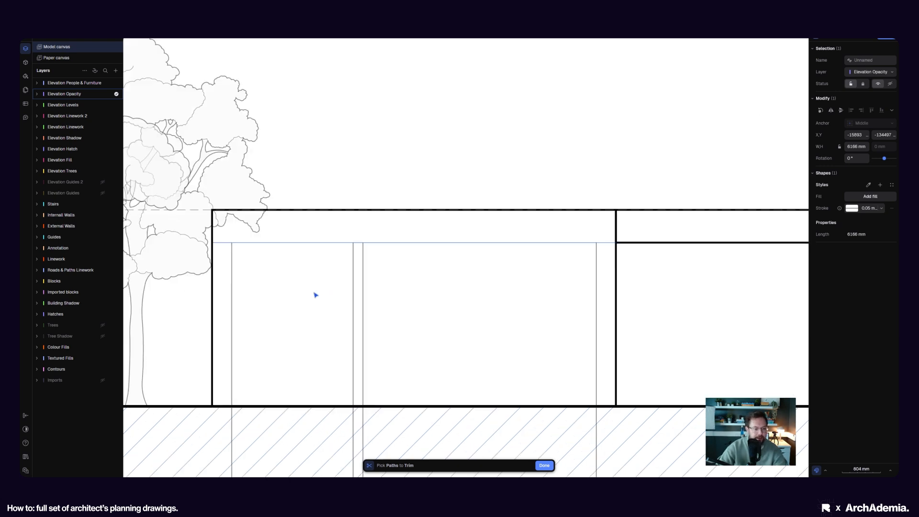
scroll(420, 308, down, 3)
middle_drag(460, 309, 408, 308)
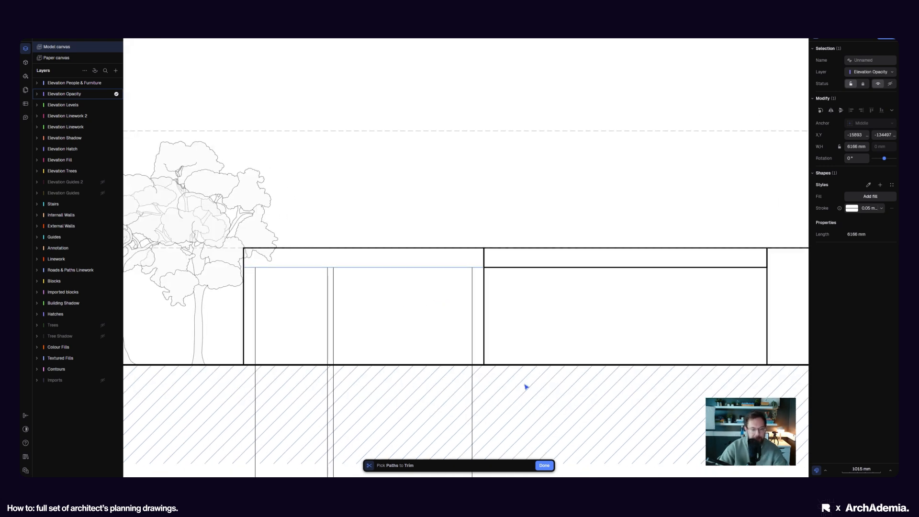
scroll(400, 320, down, 3)
scroll(400, 320, up, 3)
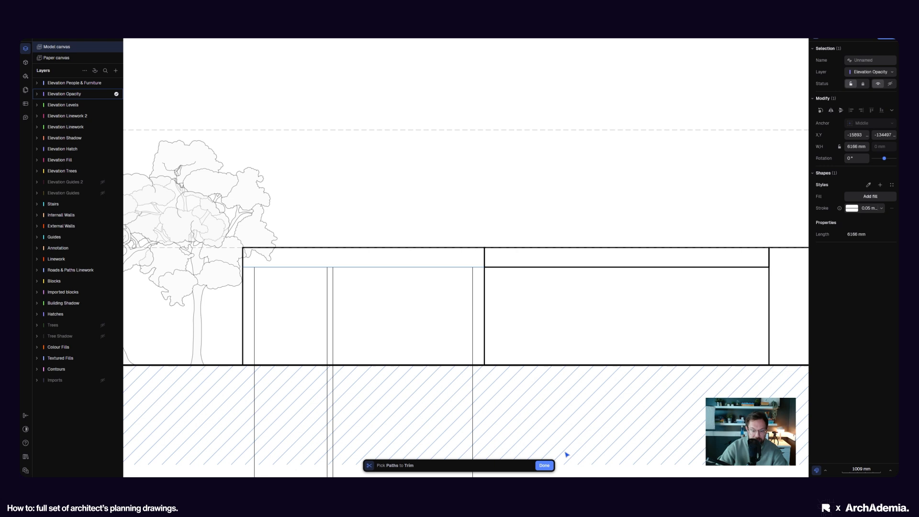
click(541, 465)
click(409, 289)
Step: Trim the four vertical guides against the ground-floor base line, removing their portions below ground
click(490, 465)
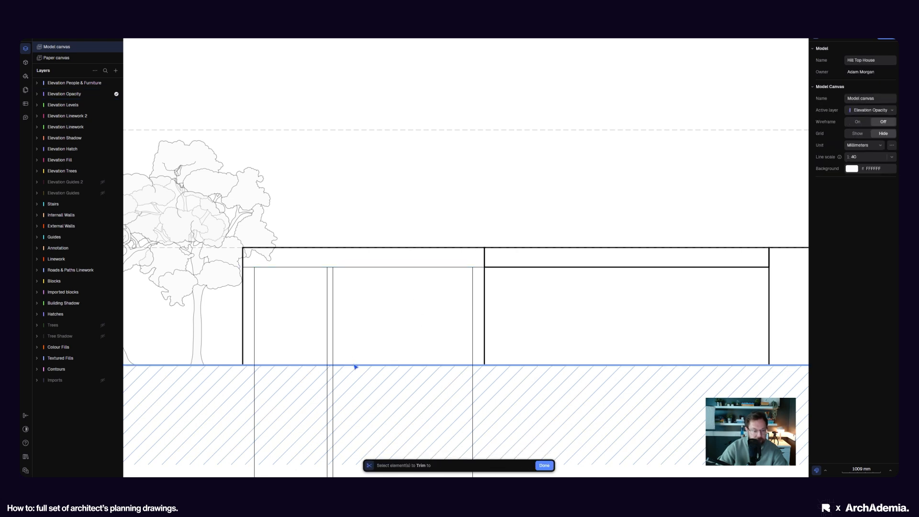
click(355, 365)
scroll(399, 259, down, 3)
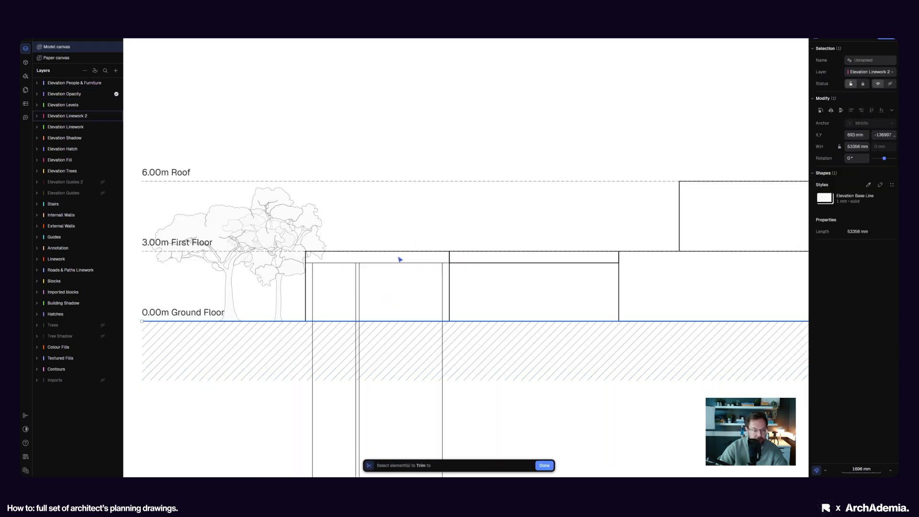
click(538, 464)
click(443, 403)
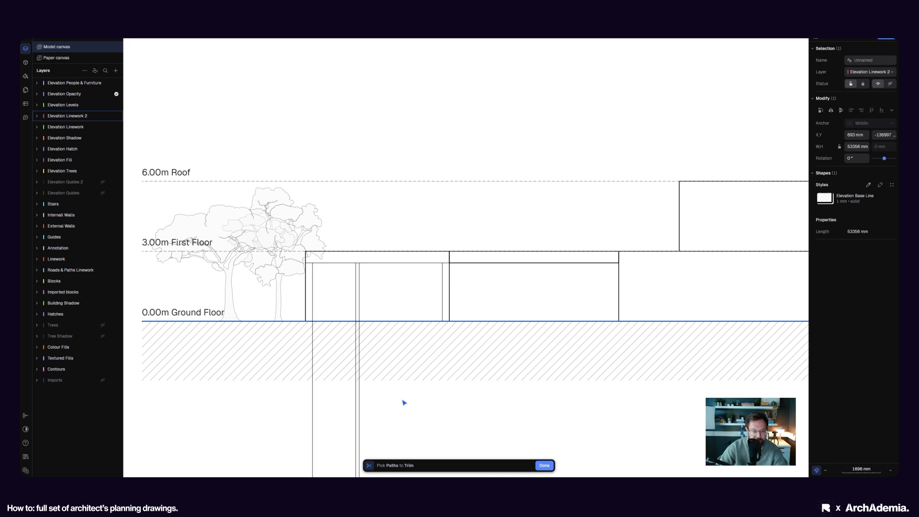
click(359, 400)
click(314, 400)
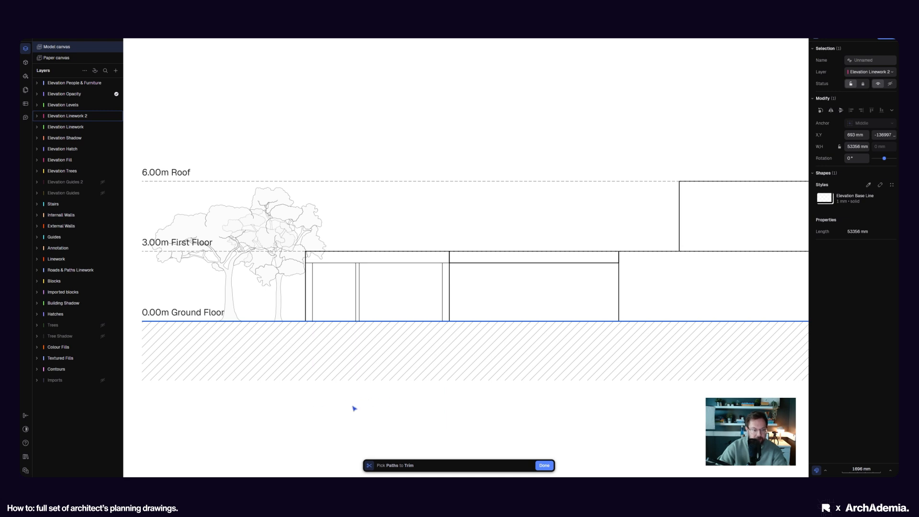
key(Escape)
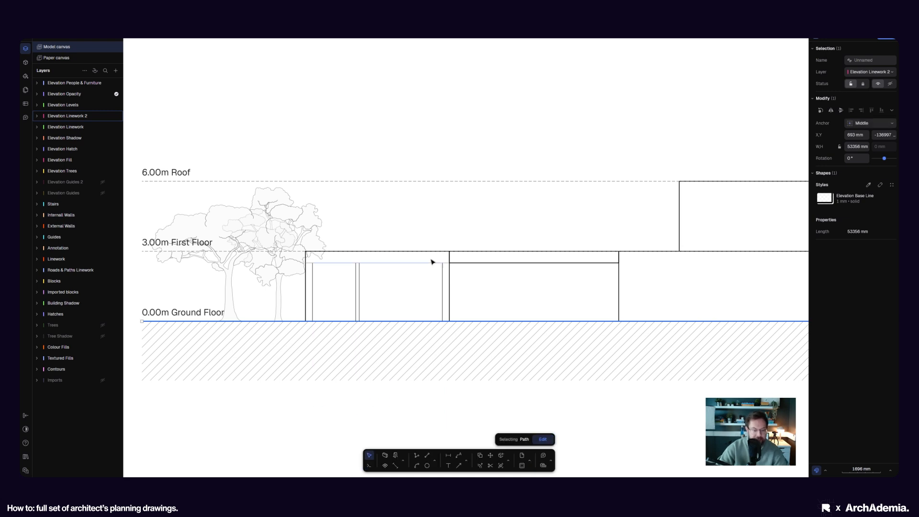
key(Escape)
scroll(354, 280, up, 3)
scroll(324, 270, up, 3)
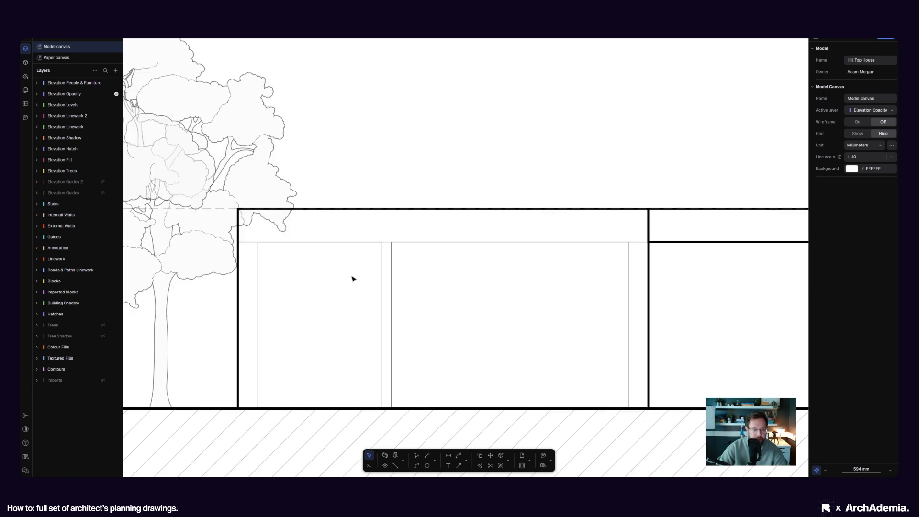
click(391, 271)
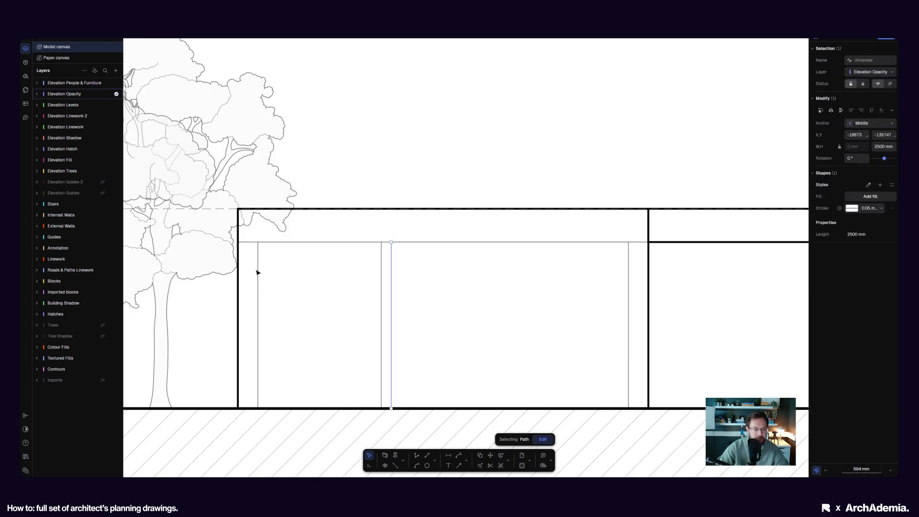
shift+click(258, 272)
shift+click(382, 276)
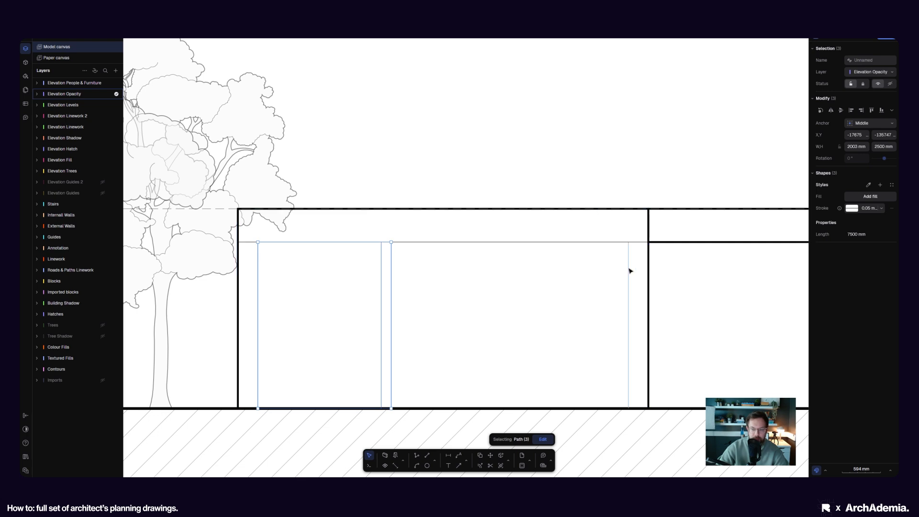
shift+click(629, 271)
click(490, 465)
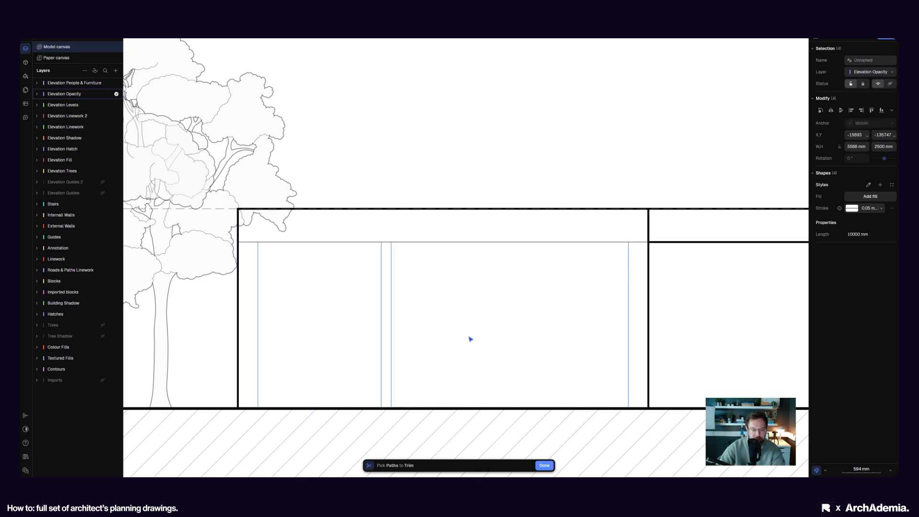
key(Escape)
scroll(385, 247, up, 3)
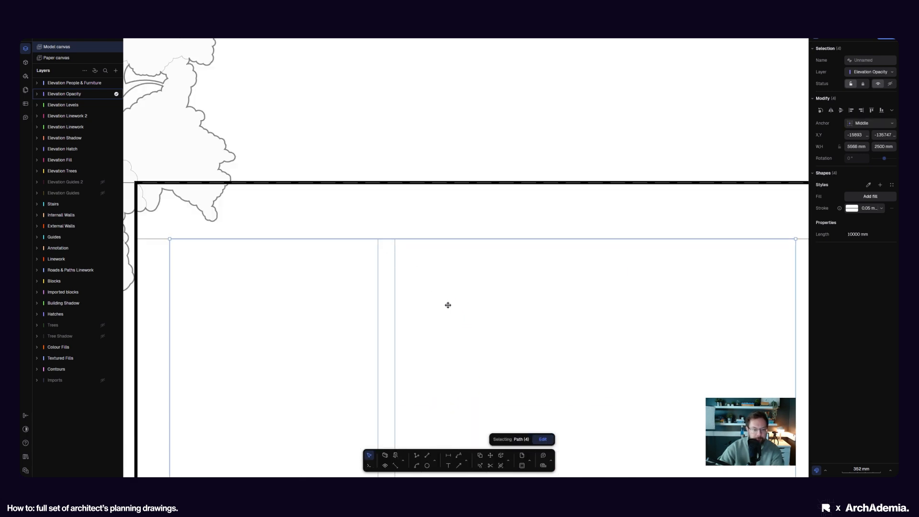
scroll(431, 295, down, 3)
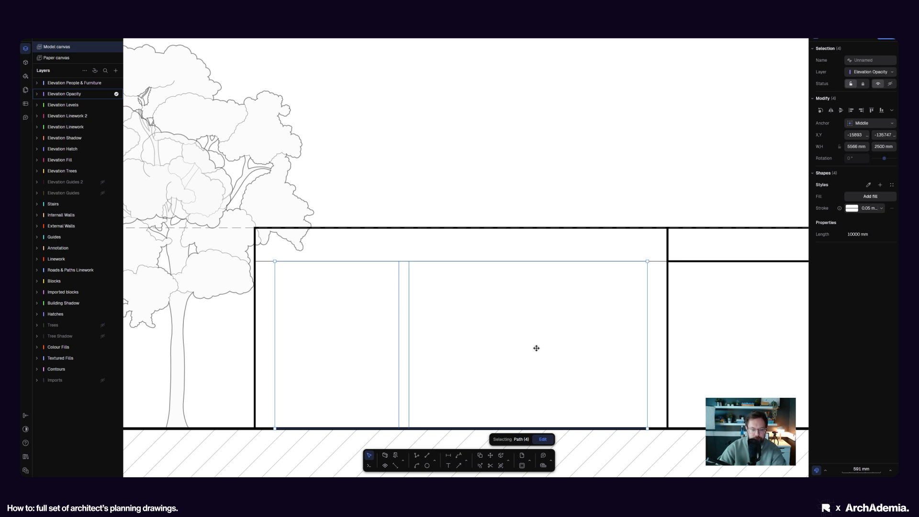
key(Escape)
Step: Trim the horizontal head line against the four vertical guides, keeping only the pieces above the garden wing's two openings
click(489, 466)
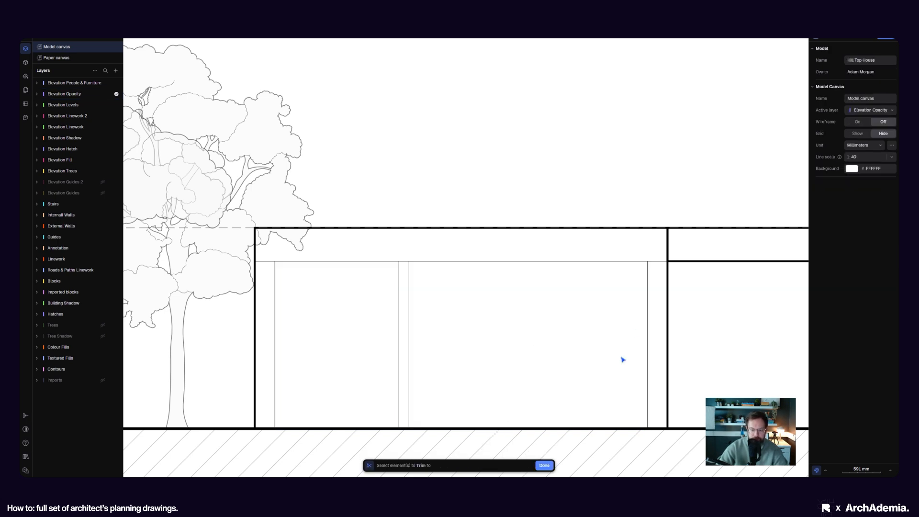
click(409, 303)
click(399, 305)
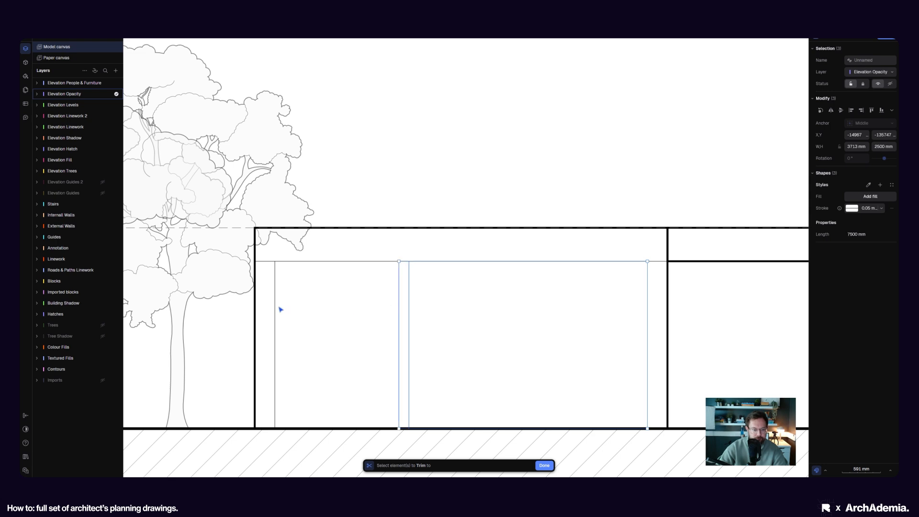
click(275, 310)
key(Return)
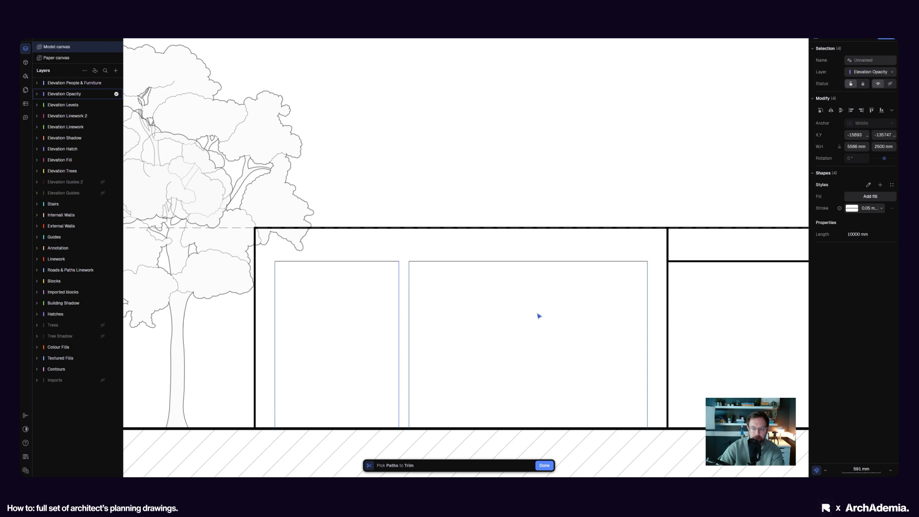
key(Escape)
key(Escape)
Step: Draw a horizontal section cut line across the ground-floor plan, from outside the garden wing to beyond the house's far end
scroll(464, 333, down, 3)
middle_drag(499, 328, 439, 322)
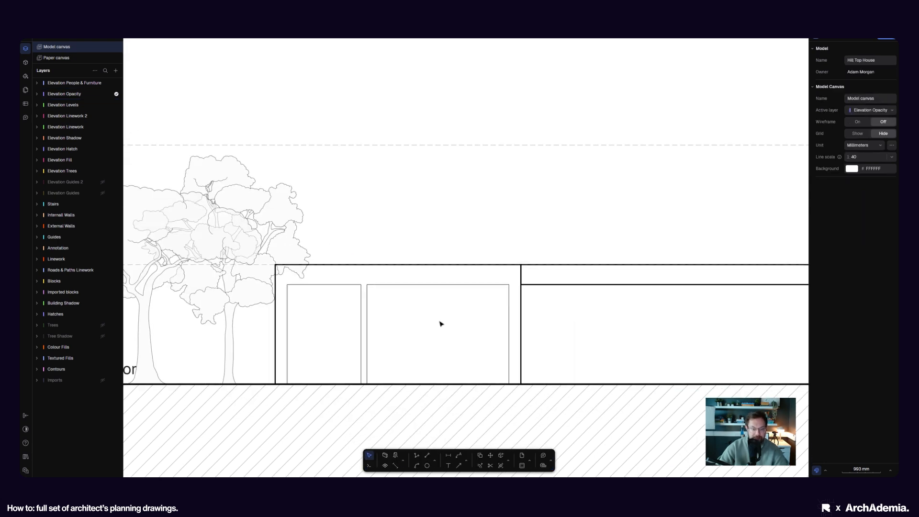
scroll(431, 332, down, 5)
scroll(406, 379, down, 2)
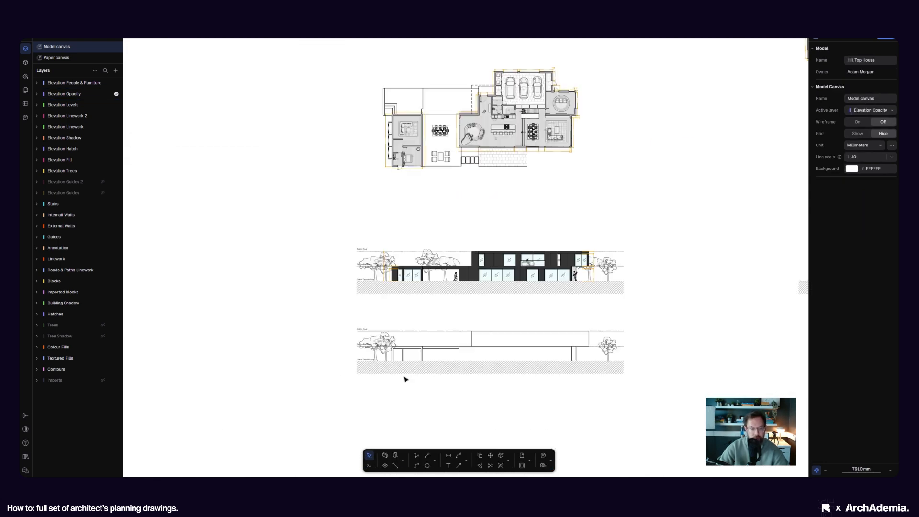
scroll(404, 379, down, 2)
scroll(404, 265, up, 6)
middle_drag(318, 242, 238, 332)
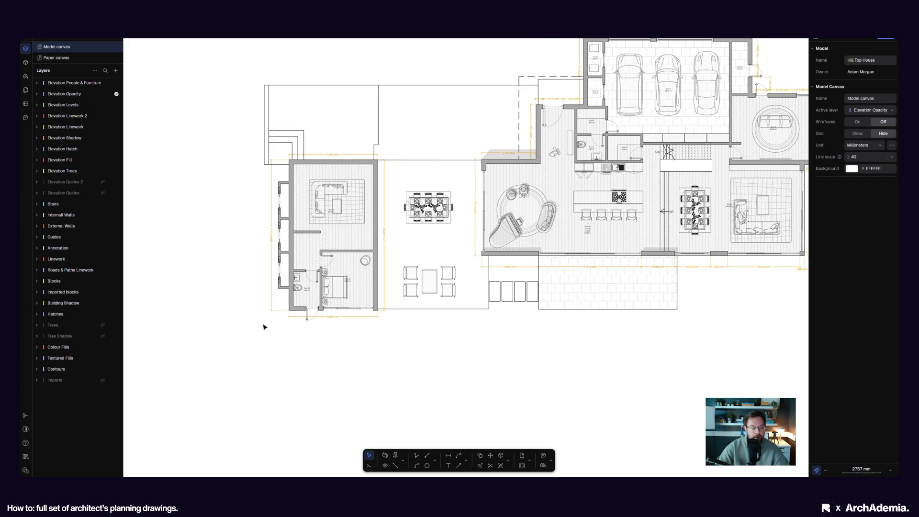
key(l)
middle_drag(247, 273, 244, 293)
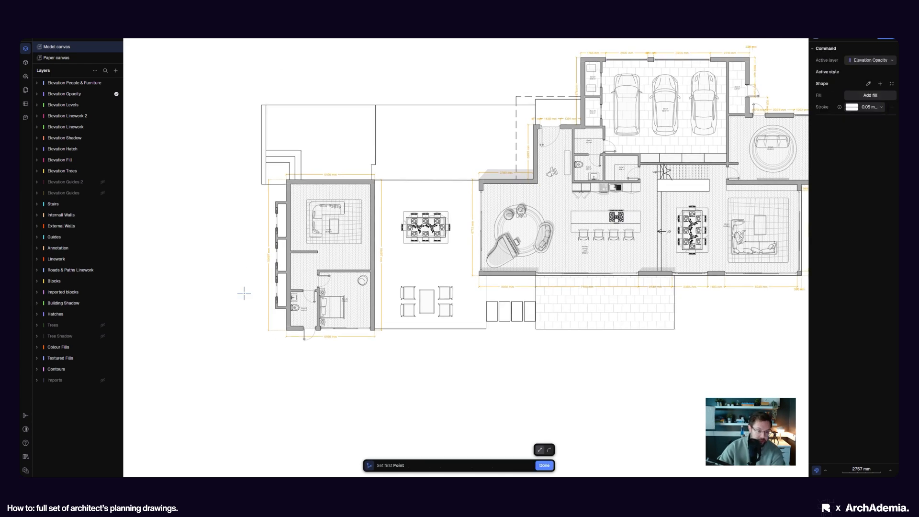
scroll(228, 297, down, 3)
scroll(226, 298, up, 3)
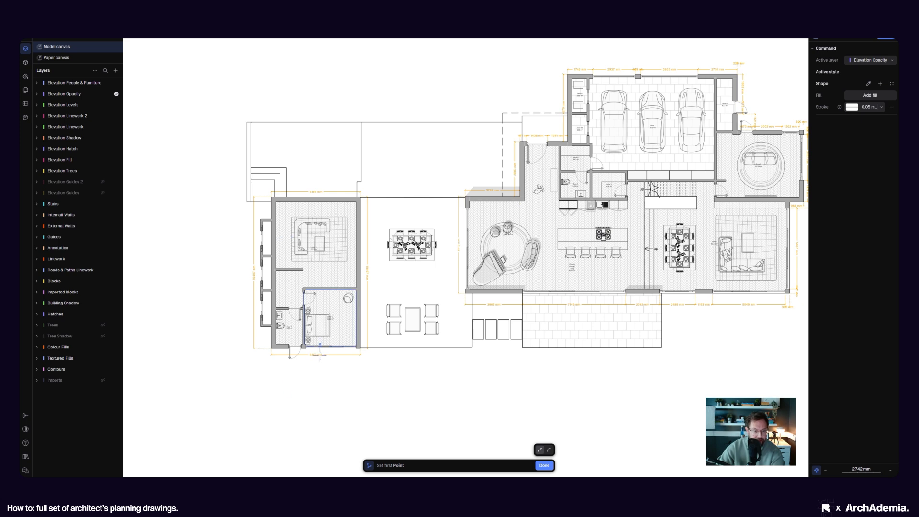
scroll(373, 395, down, 3)
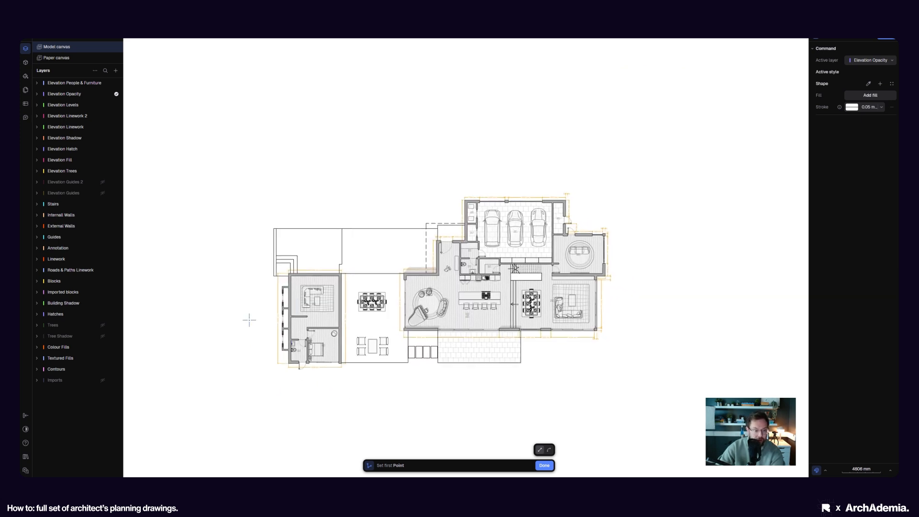
click(248, 320)
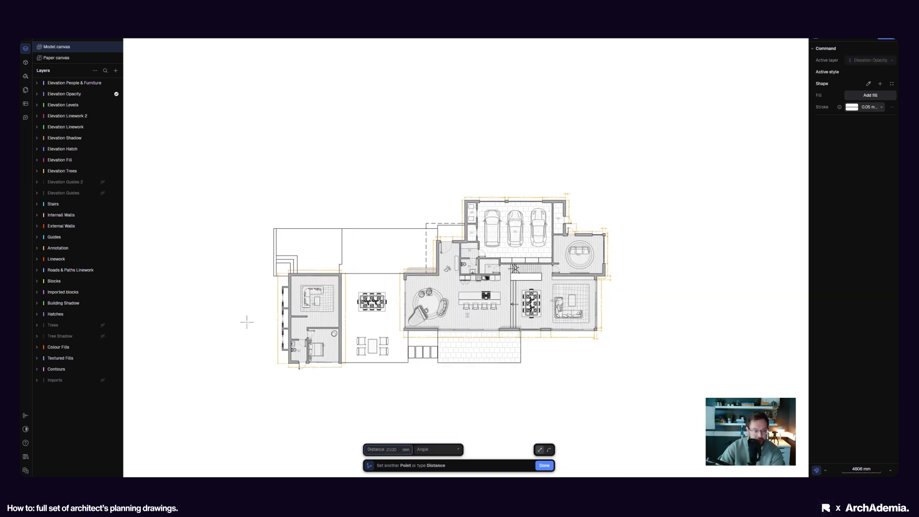
click(647, 321)
key(Escape)
scroll(283, 348, up, 6)
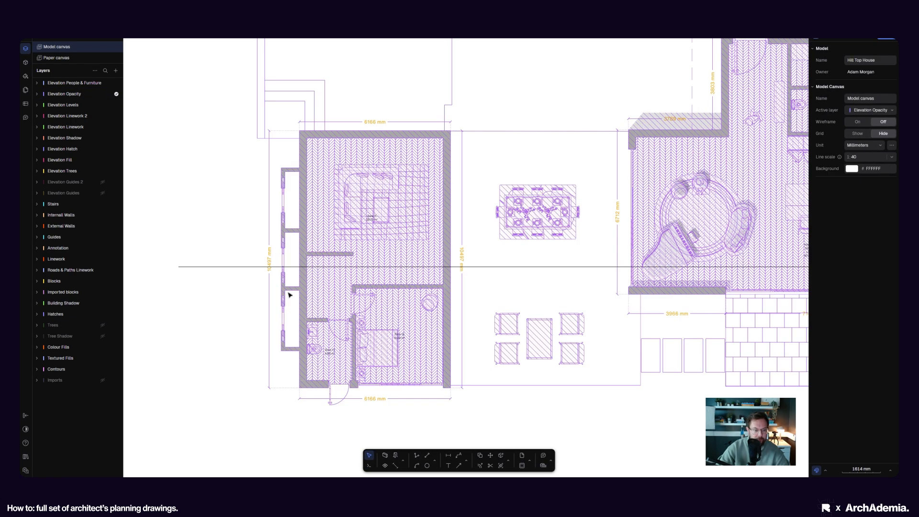
Step: Examine where the section cut line passes through the garden wing and main house on the ground-floor plan
click(234, 268)
scroll(239, 316, down, 6)
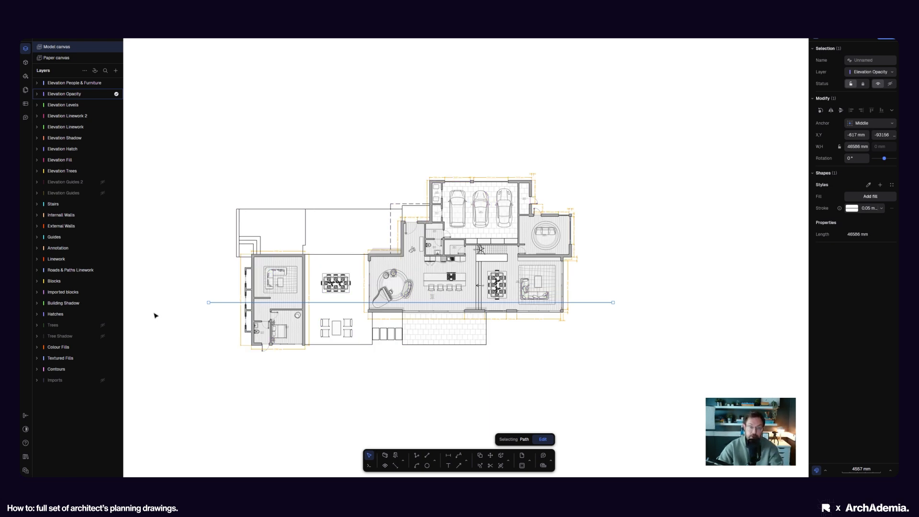
scroll(405, 356, down, 1)
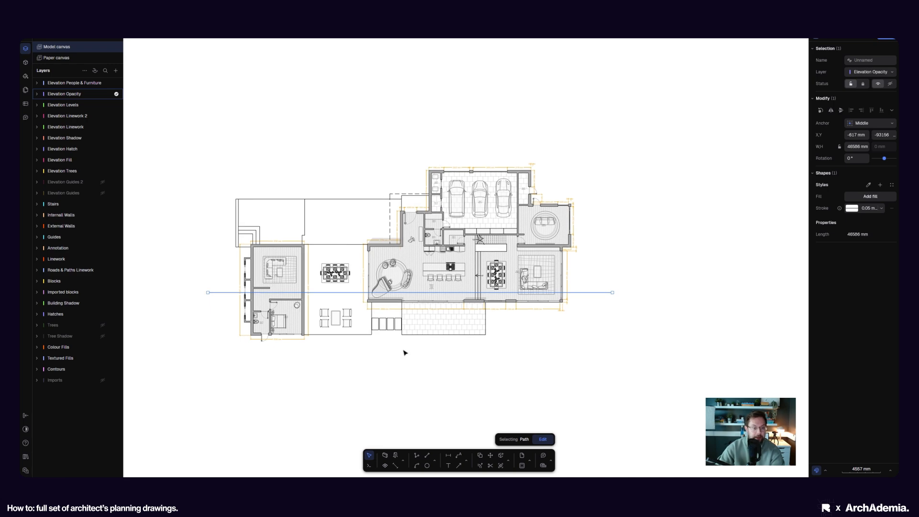
key(Escape)
scroll(206, 294, up, 5)
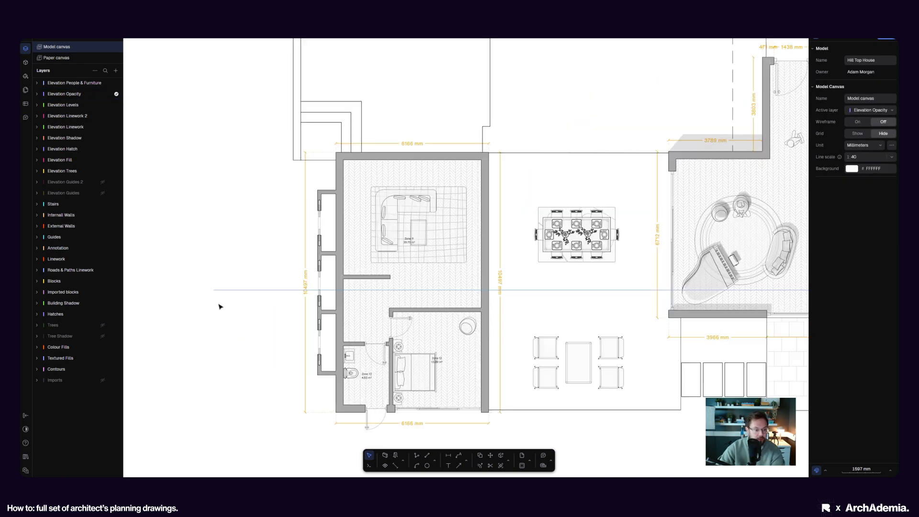
scroll(247, 302, down, 3)
middle_drag(445, 311, 261, 302)
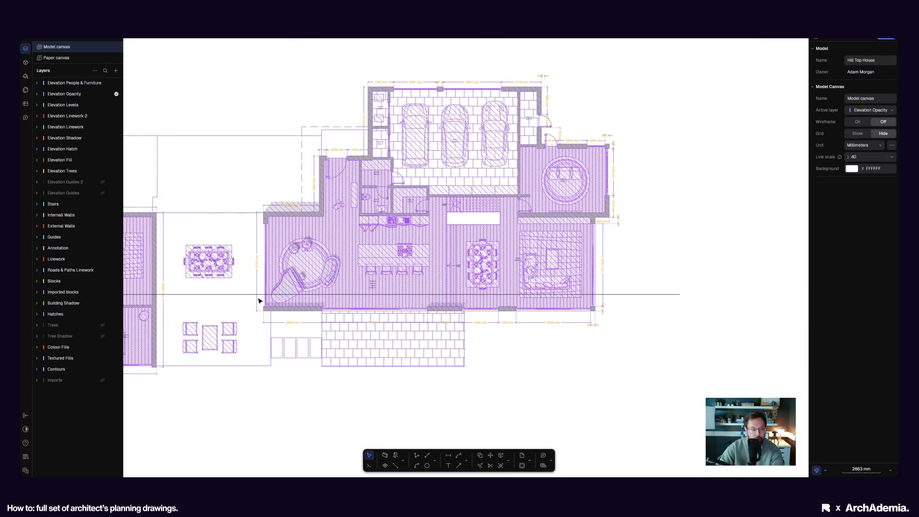
scroll(252, 306, up, 4)
scroll(252, 305, down, 4)
scroll(431, 299, up, 3)
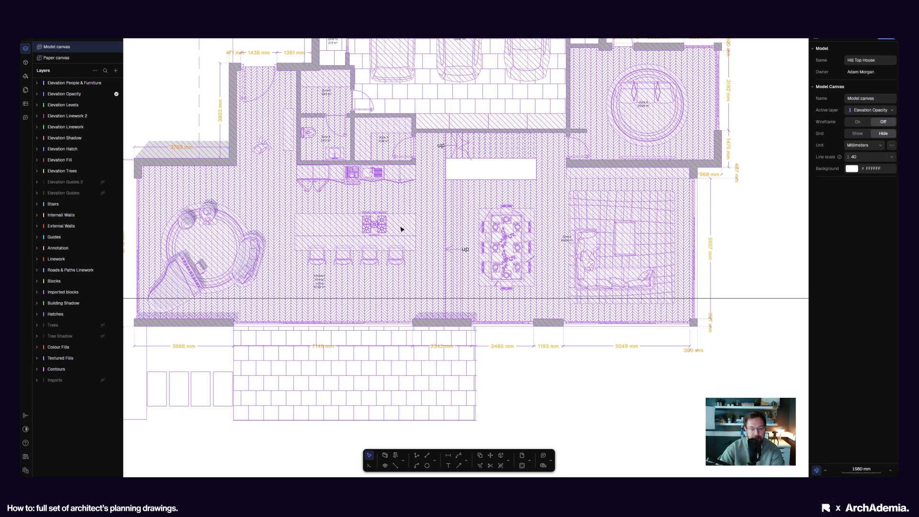
Step: Merge the garden wing's two openings into one by deleting the middle guides and shorter head line and stretching the other head line across
scroll(449, 305, down, 6)
middle_drag(449, 304, 433, 259)
scroll(423, 337, up, 5)
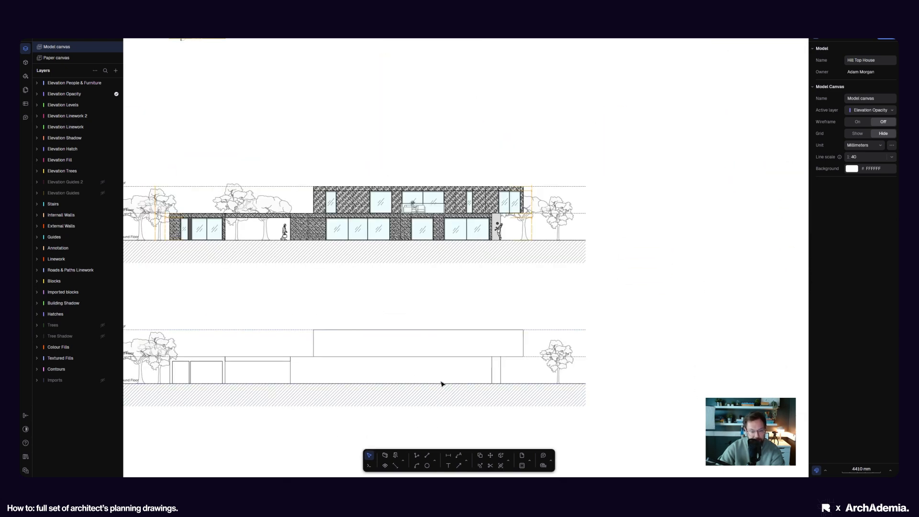
scroll(533, 400, down, 3)
scroll(337, 383, up, 5)
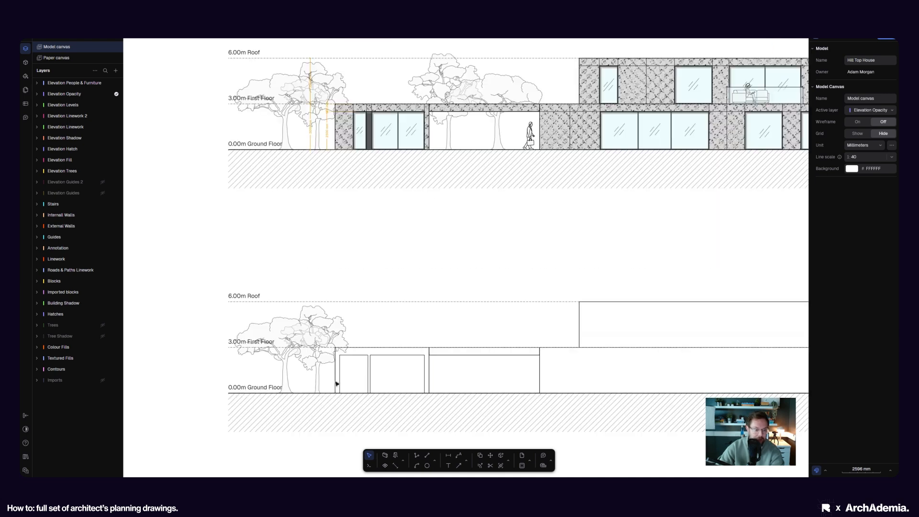
scroll(351, 382, down, 5)
scroll(361, 390, up, 7)
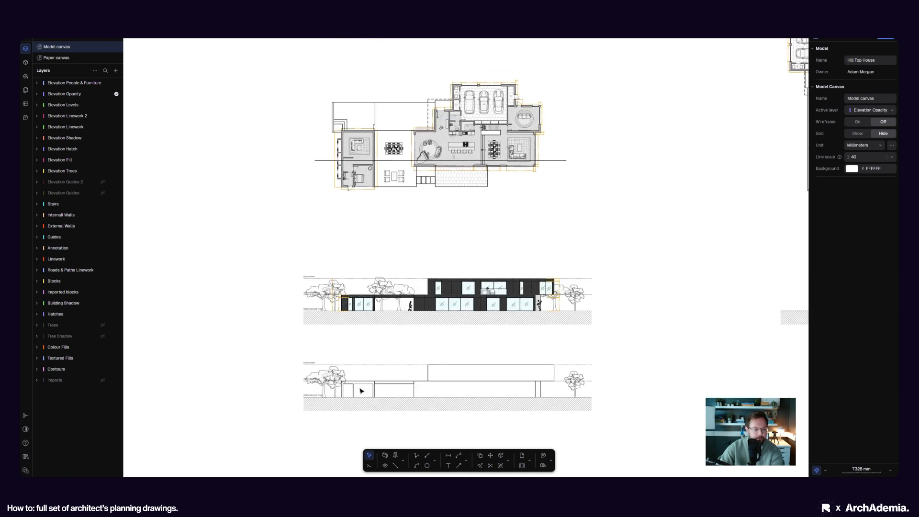
scroll(291, 375, up, 5)
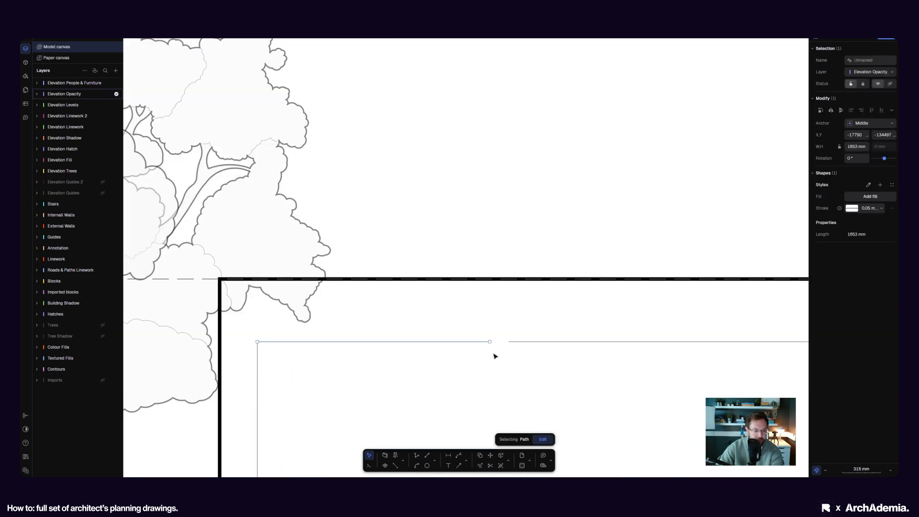
click(509, 342)
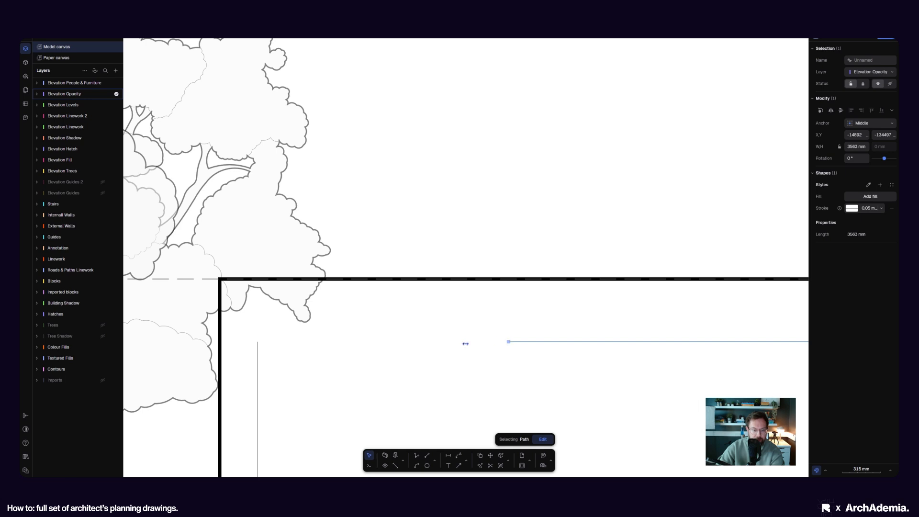
drag(465, 344, 258, 341)
key(Escape)
scroll(376, 379, down, 4)
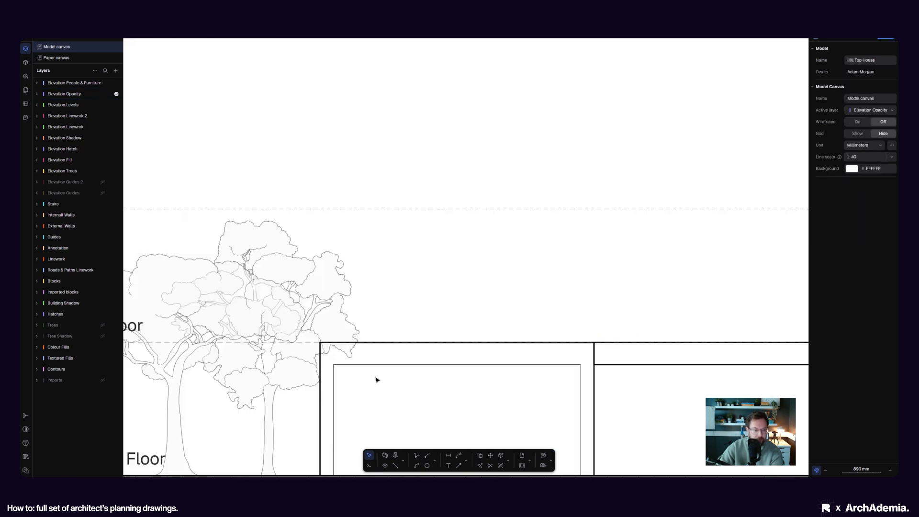
scroll(376, 379, down, 8)
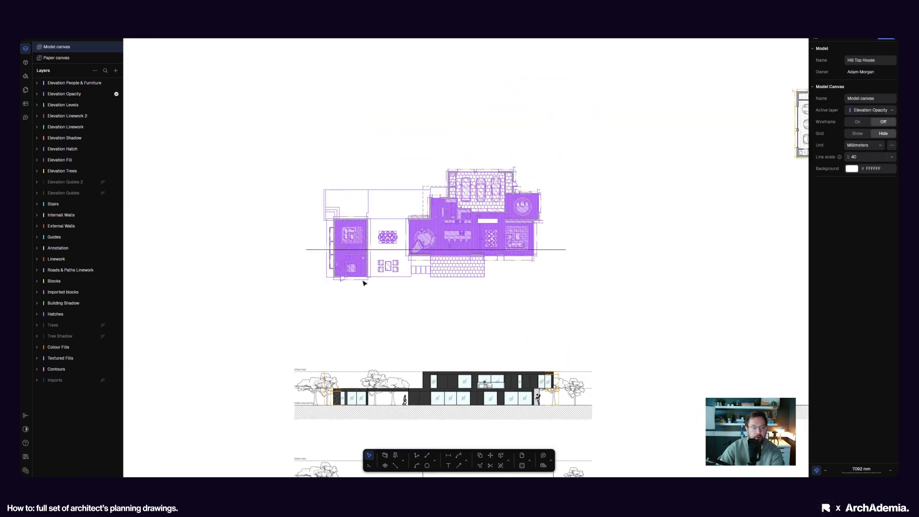
scroll(306, 223, up, 4)
scroll(309, 303, down, 3)
scroll(312, 308, up, 3)
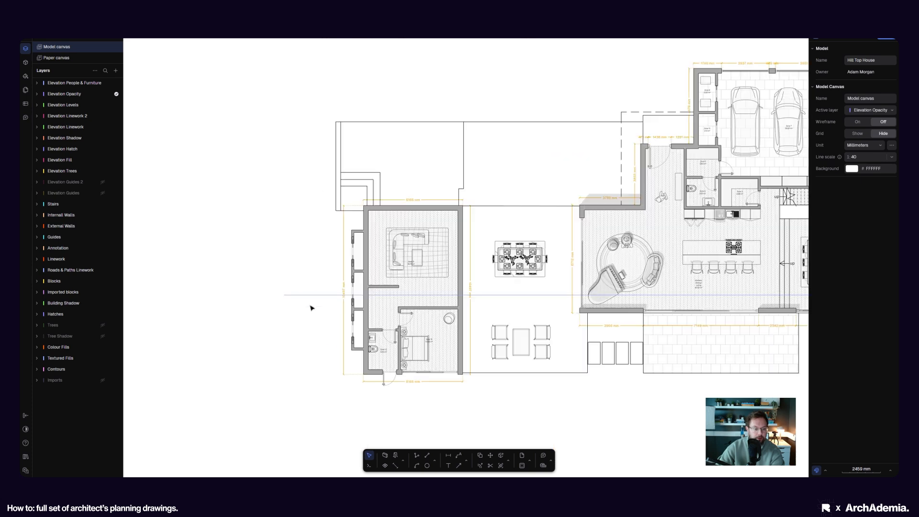
key(l)
scroll(300, 316, down, 4)
scroll(305, 320, up, 6)
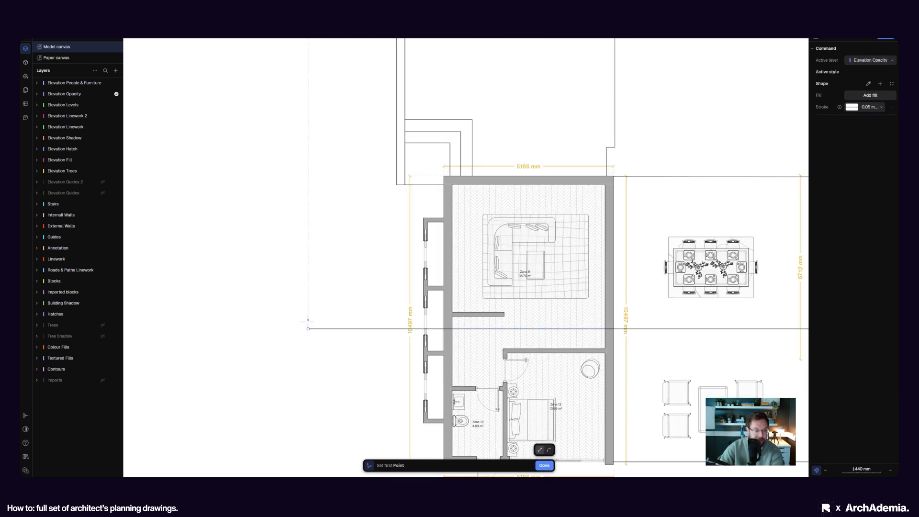
key(Escape)
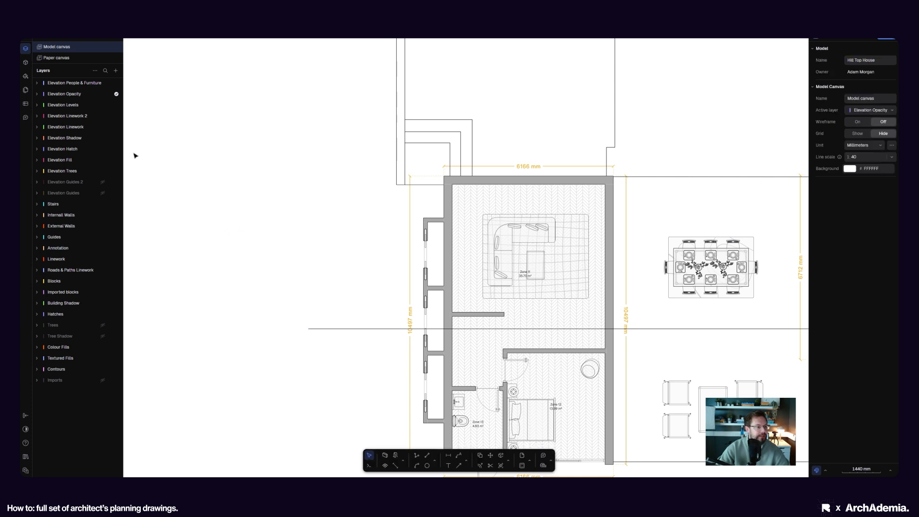
Step: Search the block library for "section", look through the results for a section marker, and clear the search
click(26, 66)
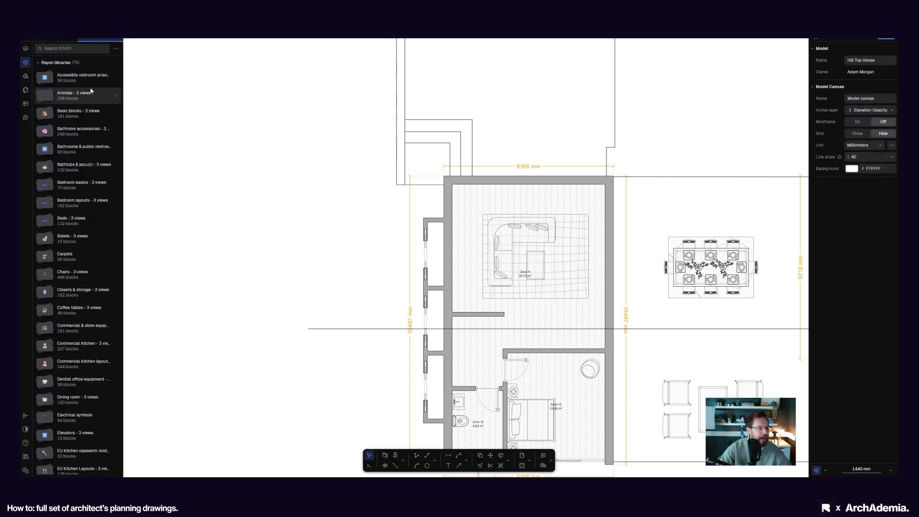
click(57, 49)
text(section)
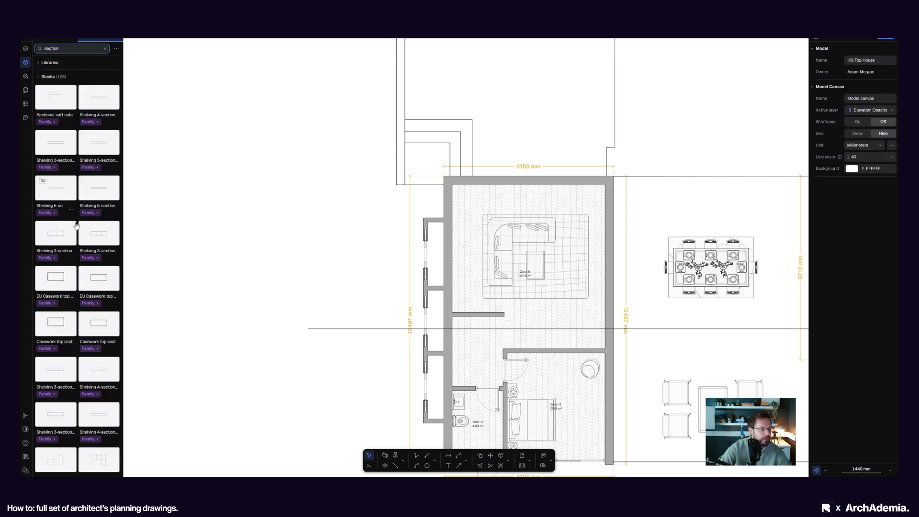
scroll(79, 230, down, 3)
scroll(76, 268, down, 3)
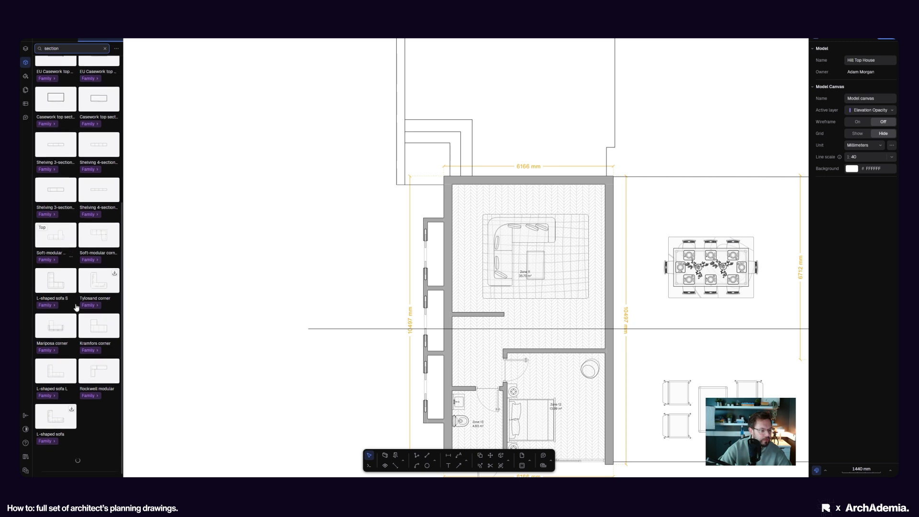
scroll(70, 342, down, 3)
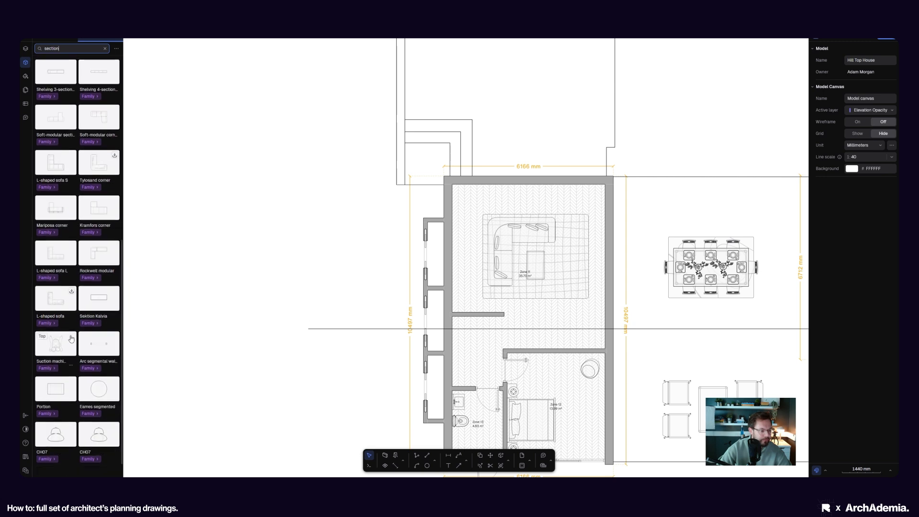
scroll(71, 339, down, 2)
click(105, 48)
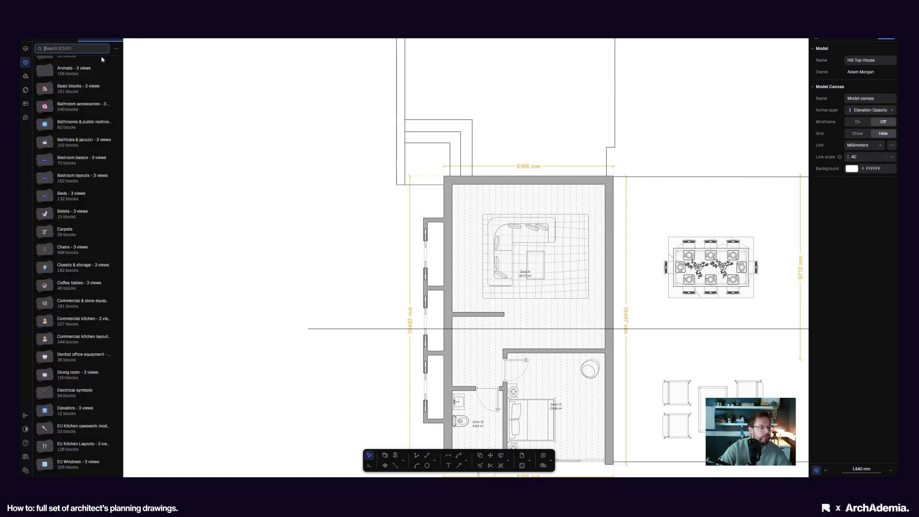
Step: Insert the Section round line L block from the Title blocks & annotations library
scroll(101, 287, down, 15)
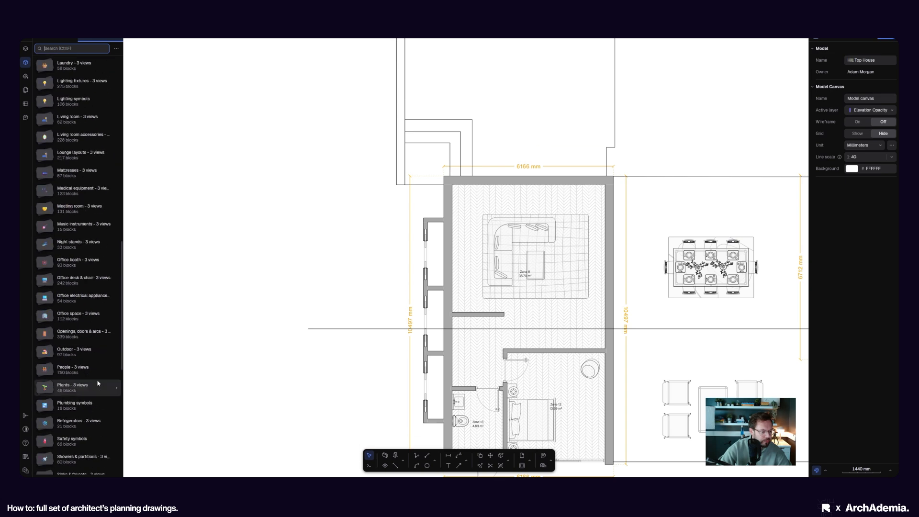
scroll(97, 383, down, 8)
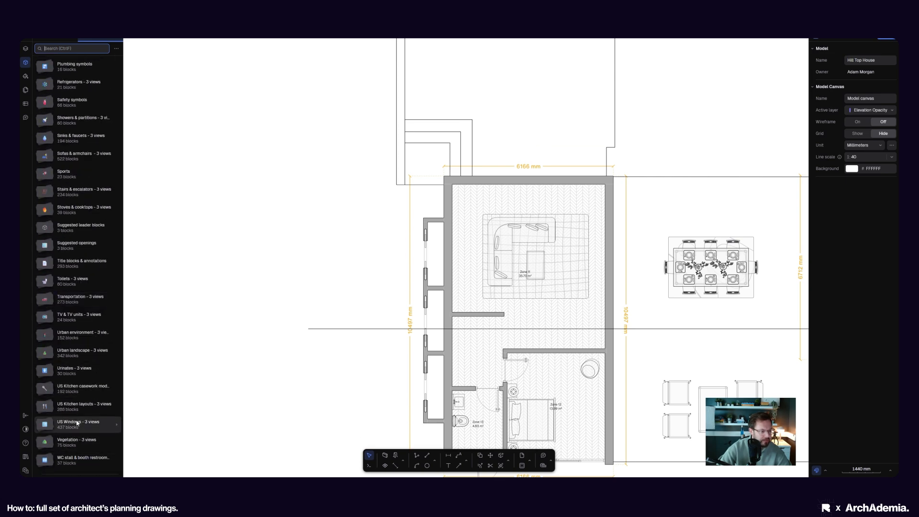
click(79, 263)
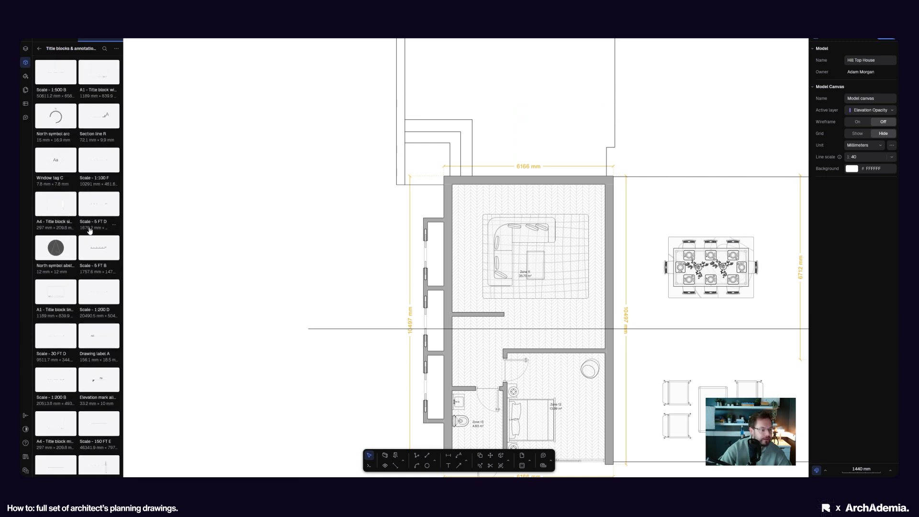
scroll(91, 230, down, 2)
scroll(95, 276, down, 6)
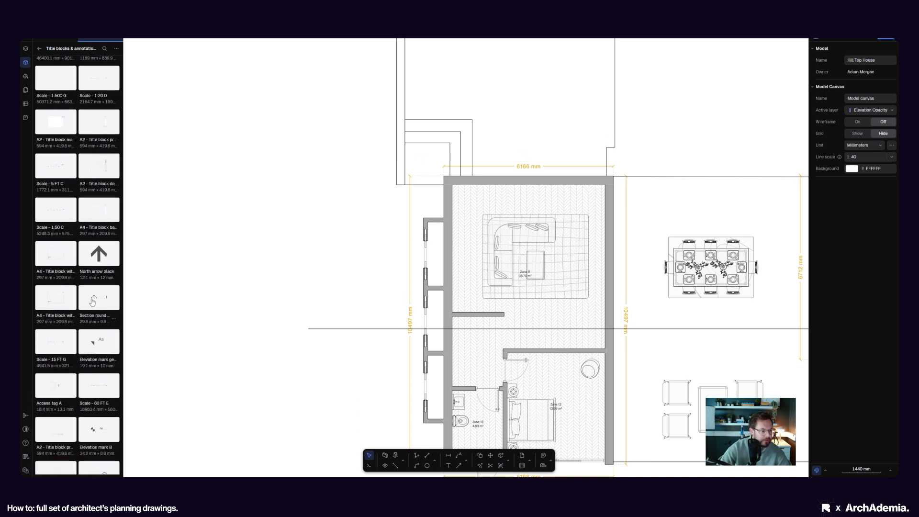
click(93, 301)
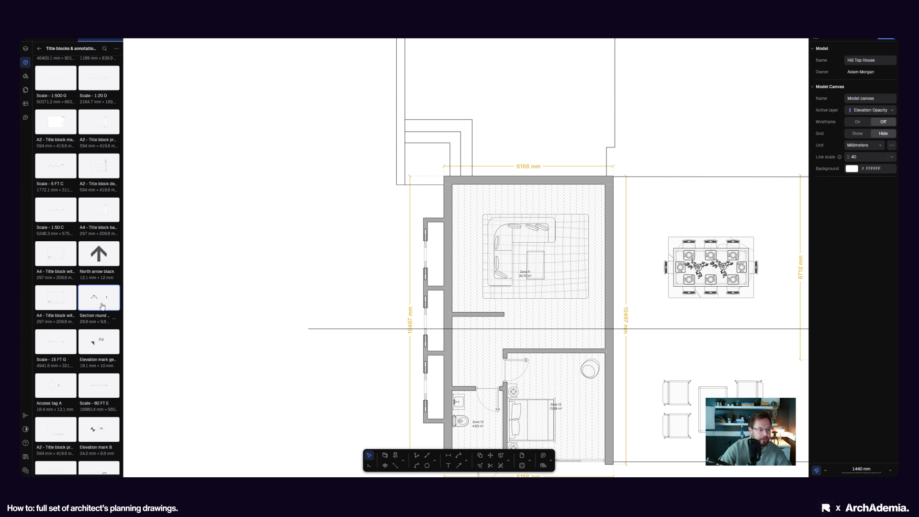
click(113, 319)
click(120, 340)
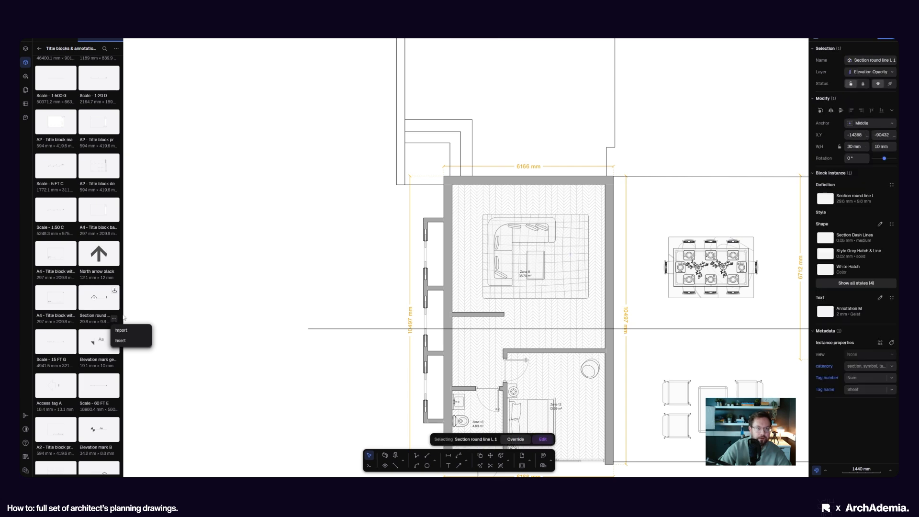
Step: Move the inserted section marker block by two picked points, ending the move beside the garden wing end of the ground-floor plan
scroll(282, 284, down, 10)
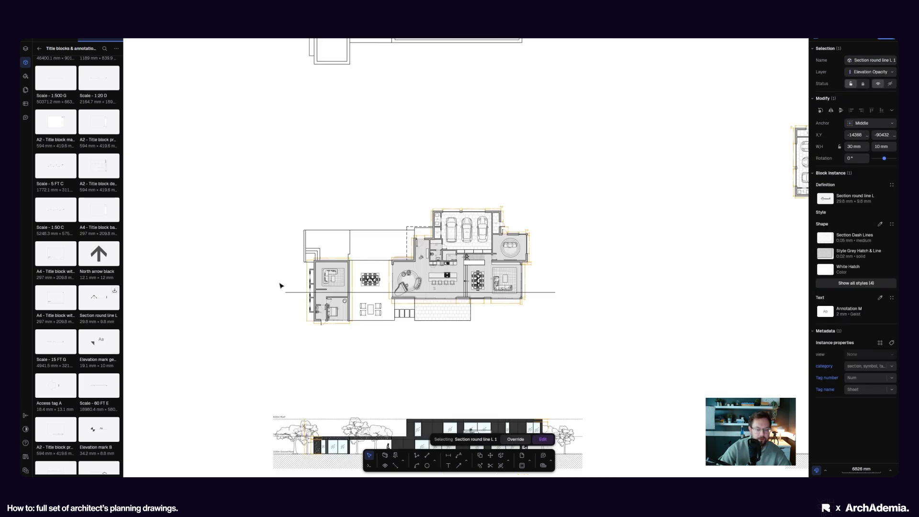
scroll(259, 284, up, 2)
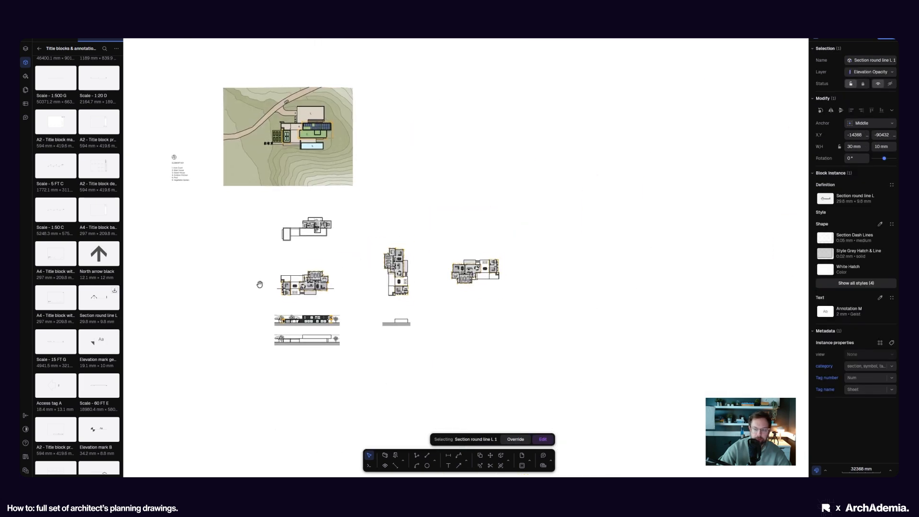
click(261, 289)
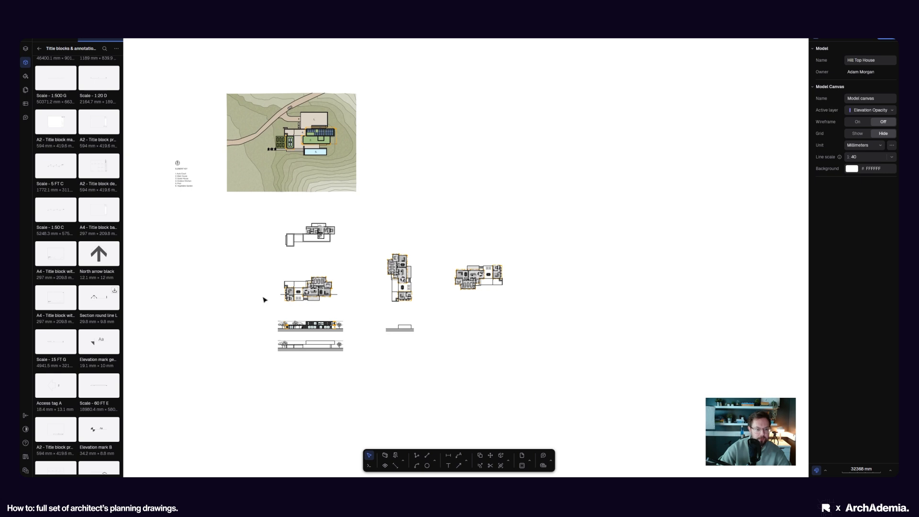
key(ctrl+z)
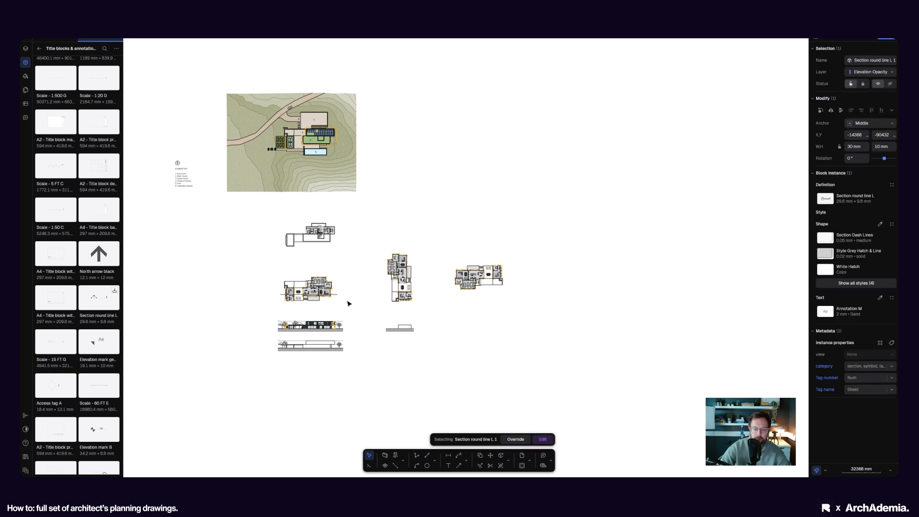
click(490, 456)
scroll(343, 282, down, 2)
click(373, 247)
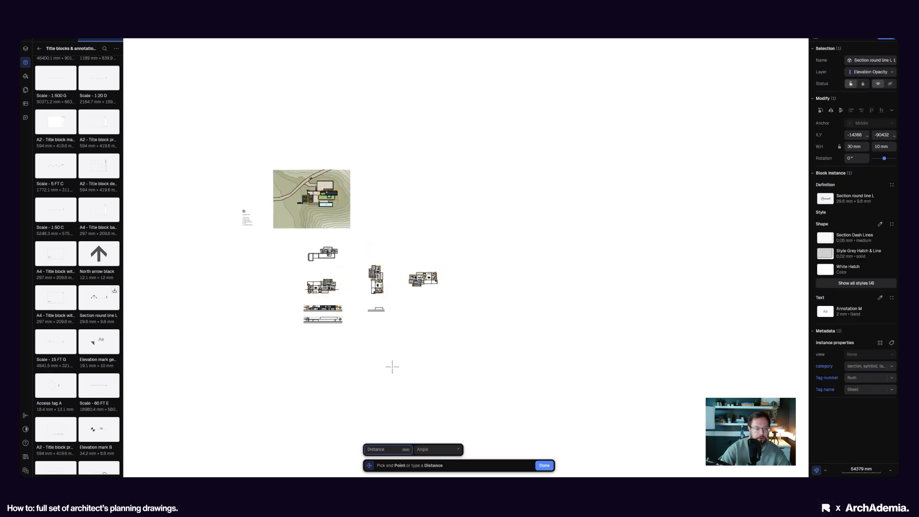
scroll(302, 287, up, 3)
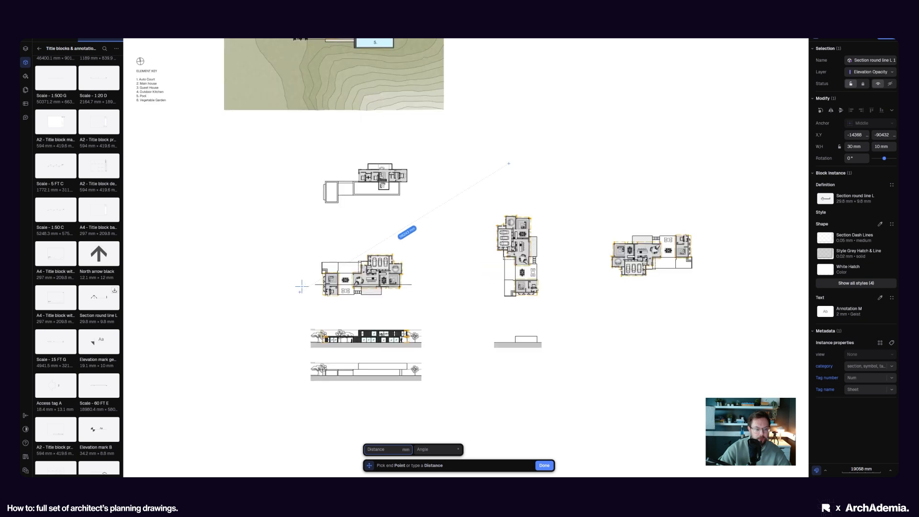
click(300, 292)
Step: Set the section marker block's width to 100 mm with its proportions locked
scroll(314, 298, up, 5)
scroll(315, 298, down, 5)
scroll(311, 306, up, 6)
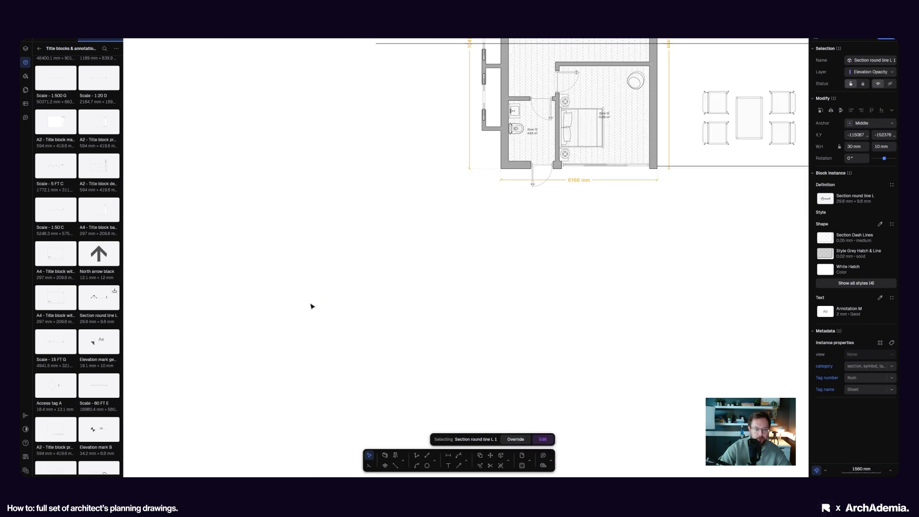
scroll(311, 305, down, 6)
scroll(312, 306, up, 3)
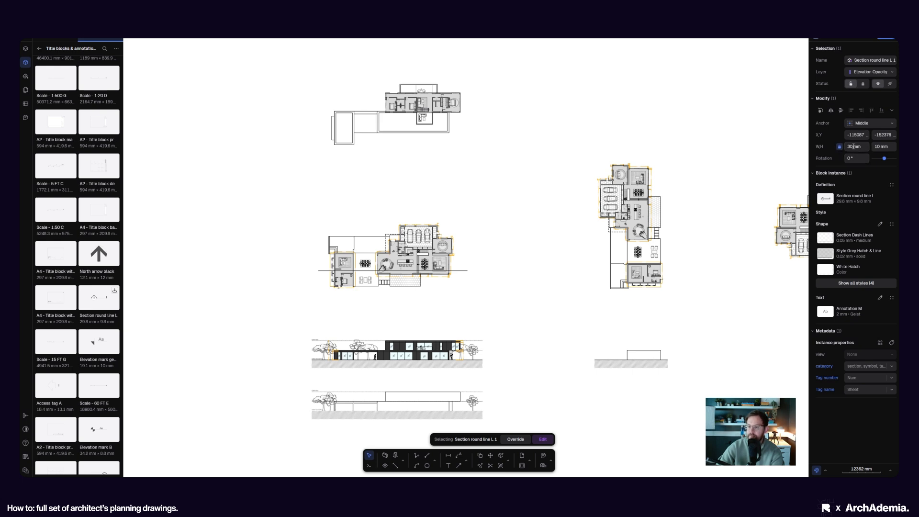
click(854, 147)
double_click(856, 146)
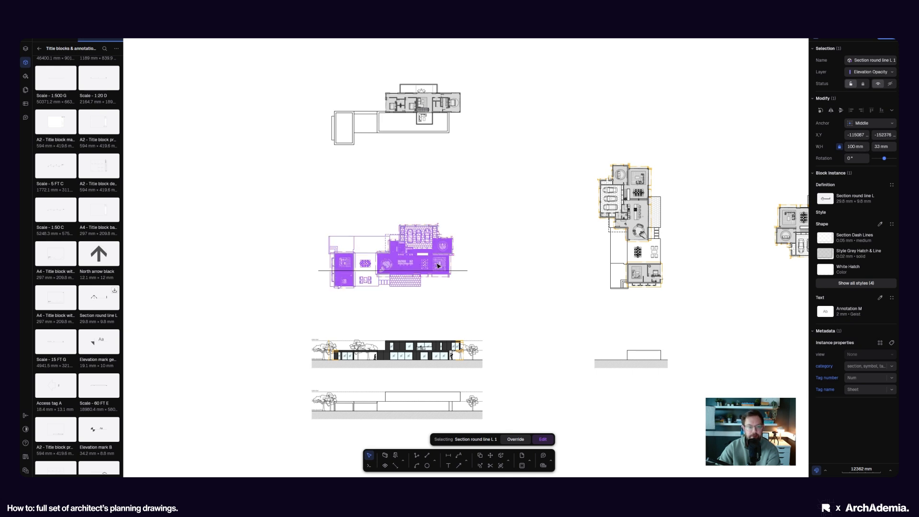
Step: Set the section marker block's width to 10000 mm with its proportions locked
click(863, 146)
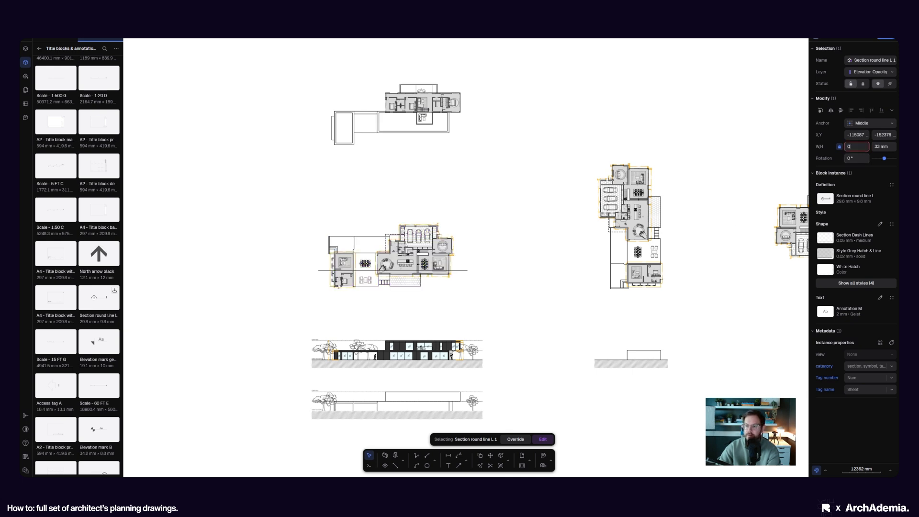
text(10000)
key(Return)
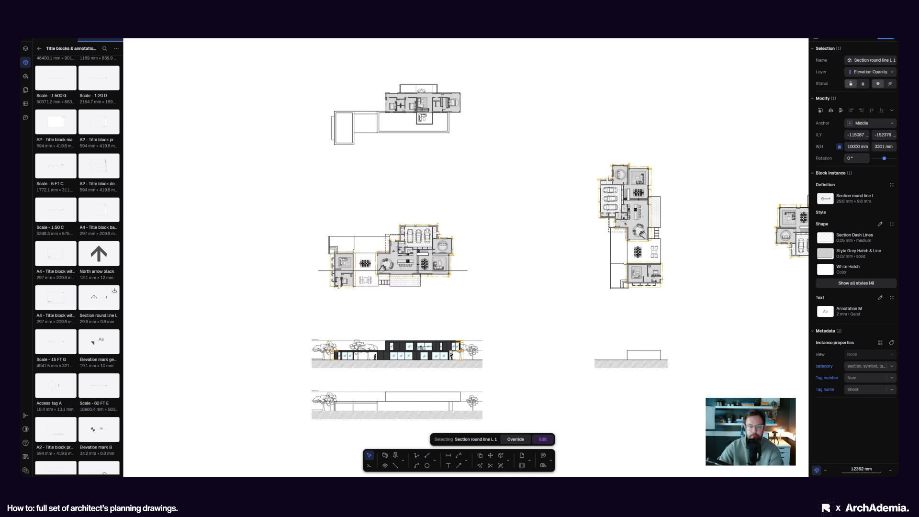
Step: Move the enlarged section marker block next to the garden wing end of the section line on the ground-floor plan
scroll(387, 300, down, 5)
scroll(320, 339, up, 6)
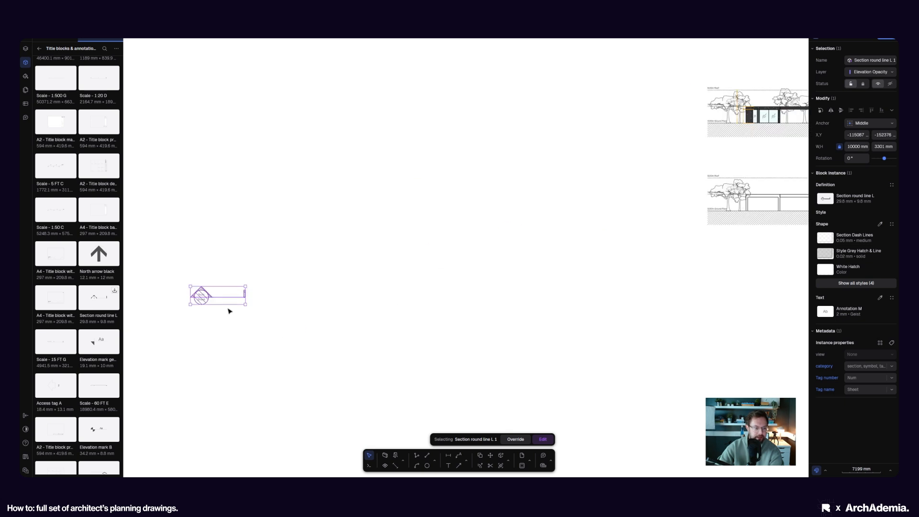
mouse_move(206, 297)
mouse_down()
mouse_move(648, 98)
mouse_move(668, 65)
mouse_up()
mouse_move(624, 120)
middle_down()
mouse_move(494, 297)
mouse_move(378, 420)
middle_up()
middle_drag(450, 328, 378, 326)
scroll(367, 337, up, 2)
mouse_move(353, 388)
mouse_down()
mouse_move(389, 287)
mouse_move(383, 218)
mouse_move(366, 195)
mouse_up()
scroll(384, 186, up, 4)
middle_drag(427, 270, 412, 290)
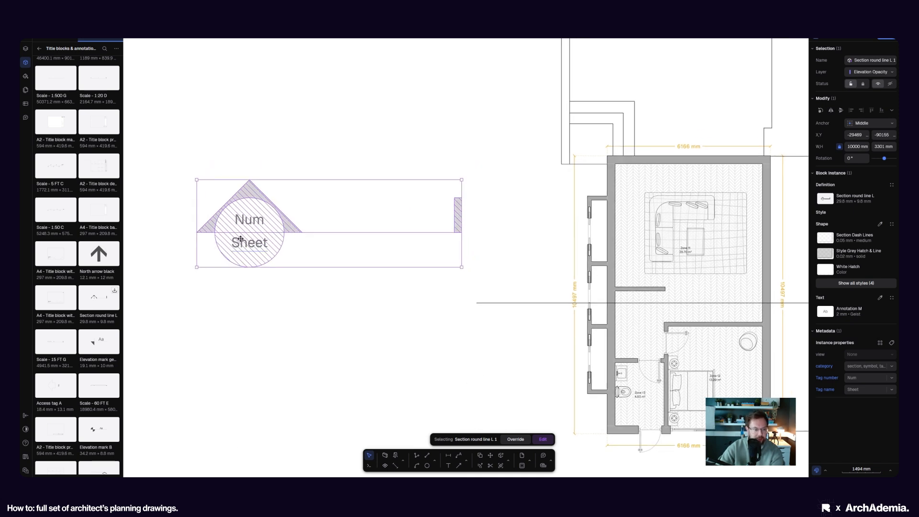
Step: Explode the section marker block and delete its two placeholder texts from the circle
right_click(241, 239)
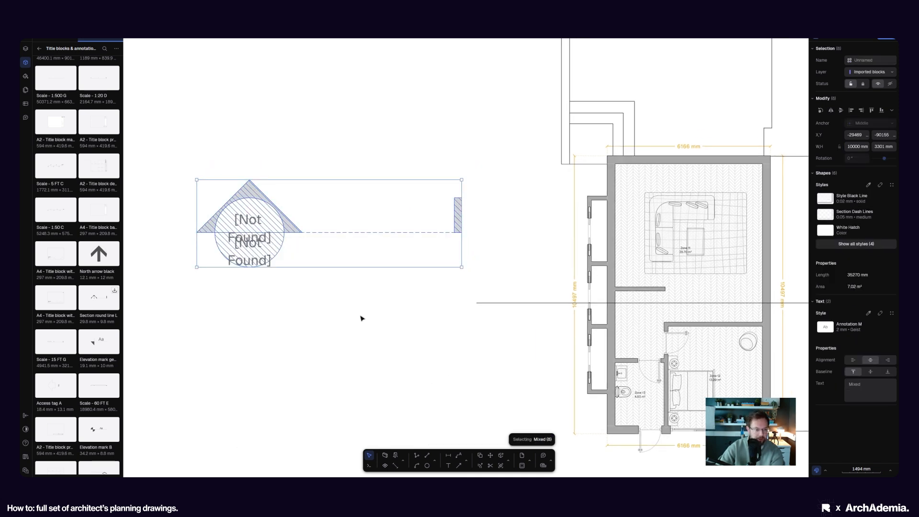
click(384, 293)
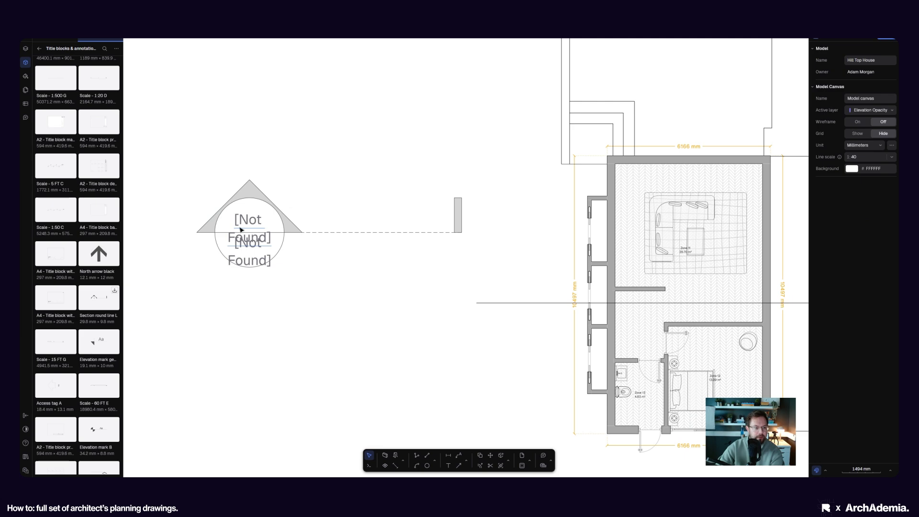
click(242, 230)
scroll(241, 230, up, 3)
key(Delete)
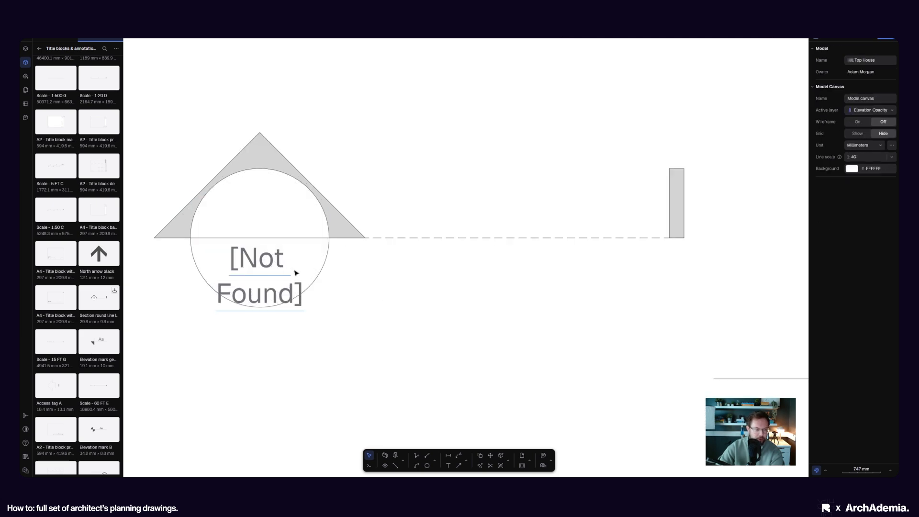
click(295, 273)
key(Delete)
Step: Delete the exploded marker's dashed line and its grey end bar, keeping the arrowhead and circle
scroll(266, 262, down, 5)
click(268, 261)
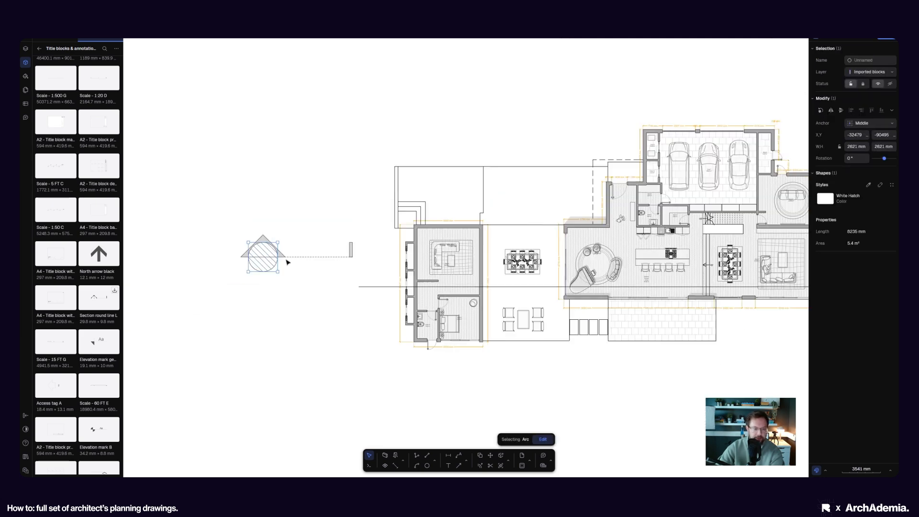
drag(357, 219, 334, 266)
scroll(334, 265, up, 3)
key(Delete)
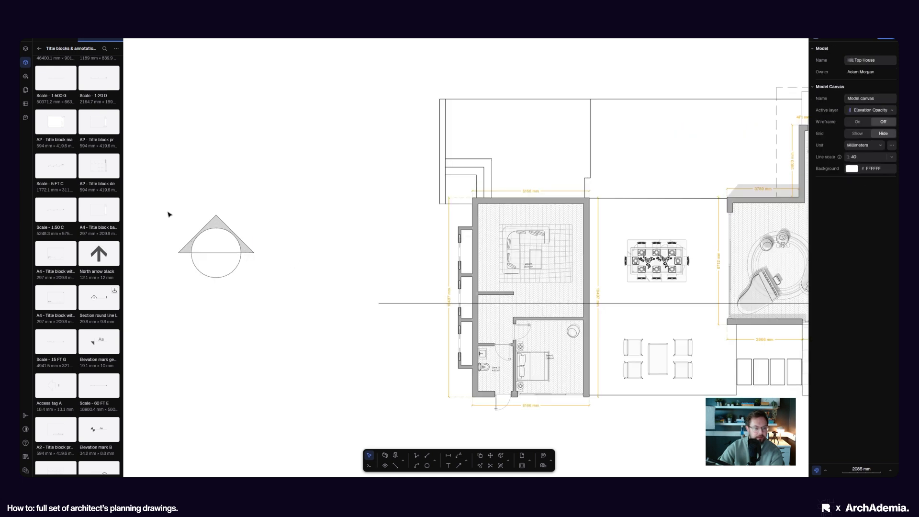
drag(152, 192, 292, 322)
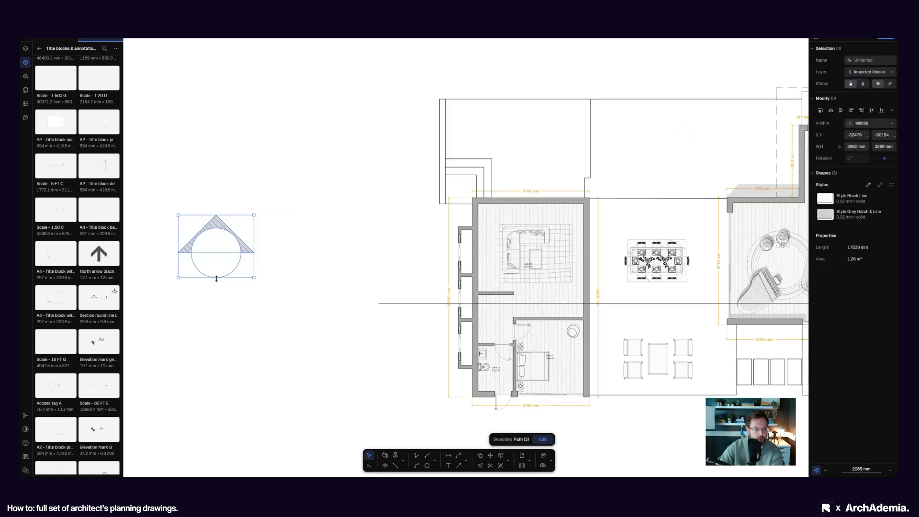
click(216, 257)
drag(166, 197, 321, 346)
click(490, 455)
click(218, 265)
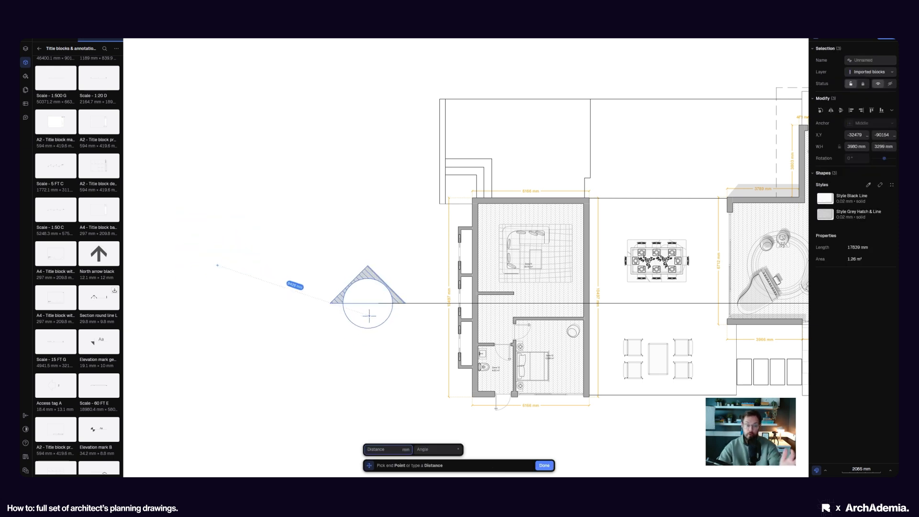
key(Escape)
Step: Delete the remaining arrowhead and circle of the exploded section marker
drag(155, 162, 335, 342)
key(Delete)
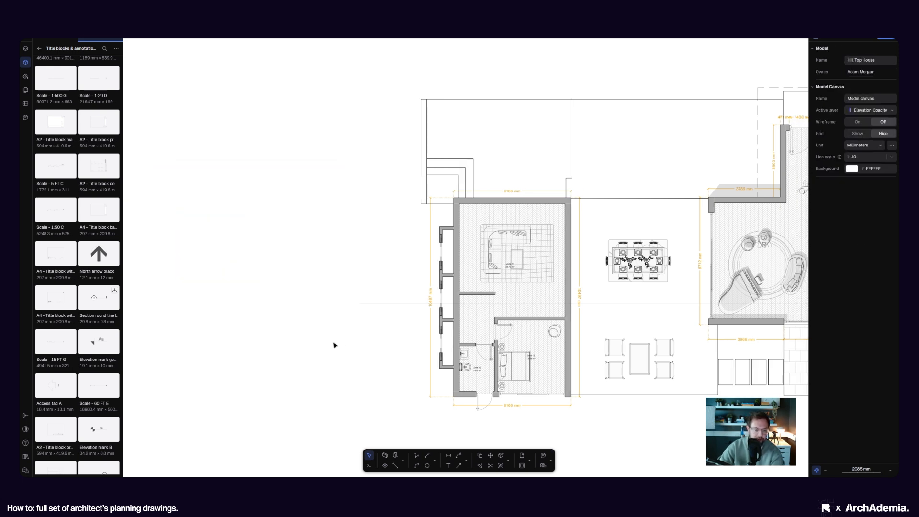
Step: Draw a vertical tick about 1295 mm long upward from the section line's garden wing end
click(417, 456)
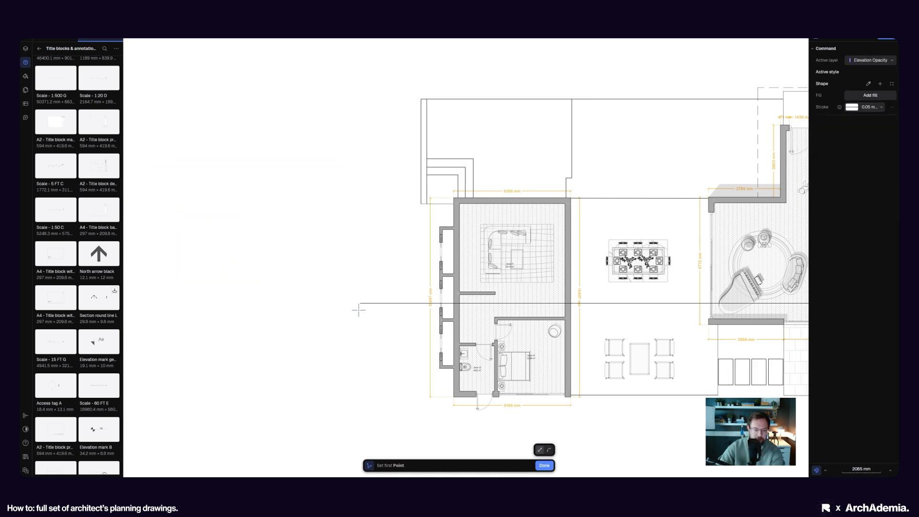
click(360, 303)
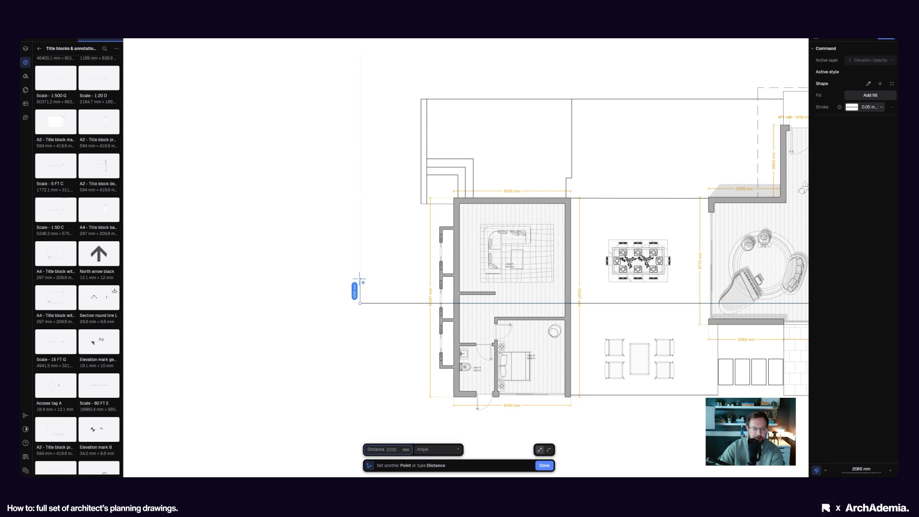
click(360, 277)
key(Escape)
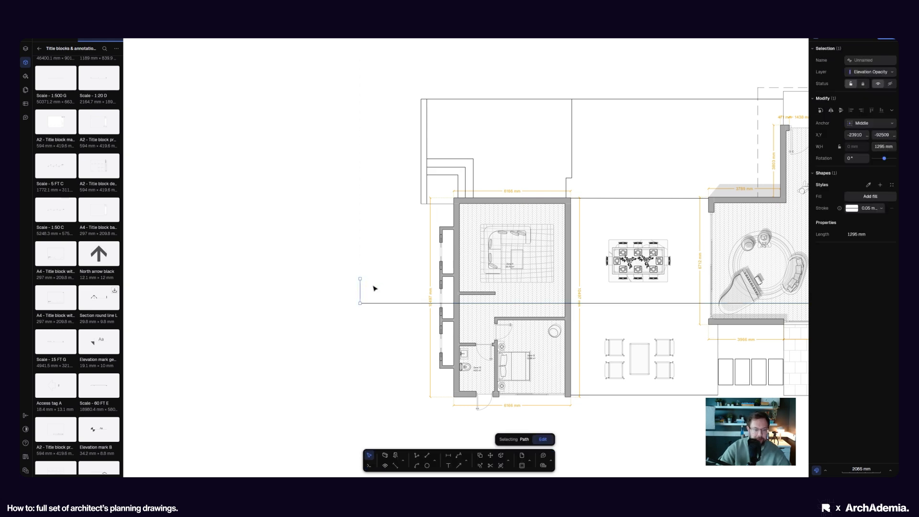
Step: Set the vertical tick's stroke thickness to 4 mm
scroll(374, 285, up, 5)
click(880, 209)
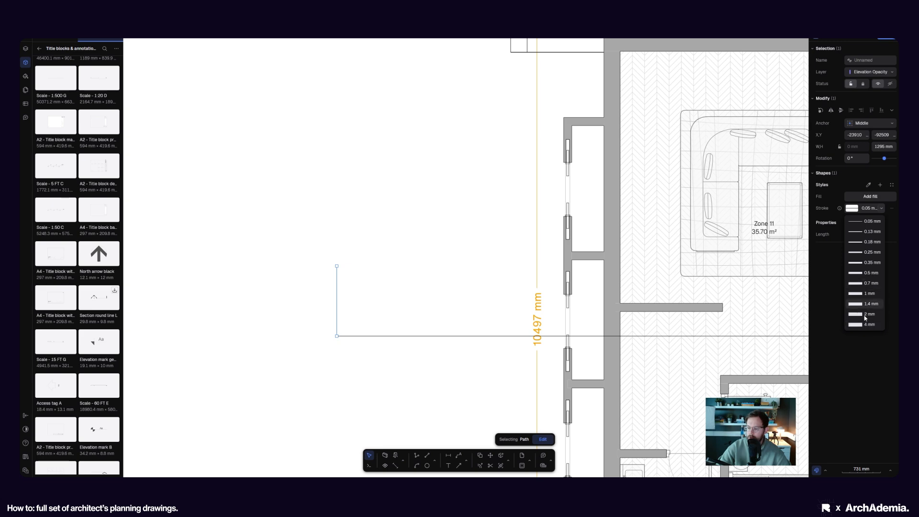
click(865, 325)
click(194, 282)
scroll(194, 283, down, 3)
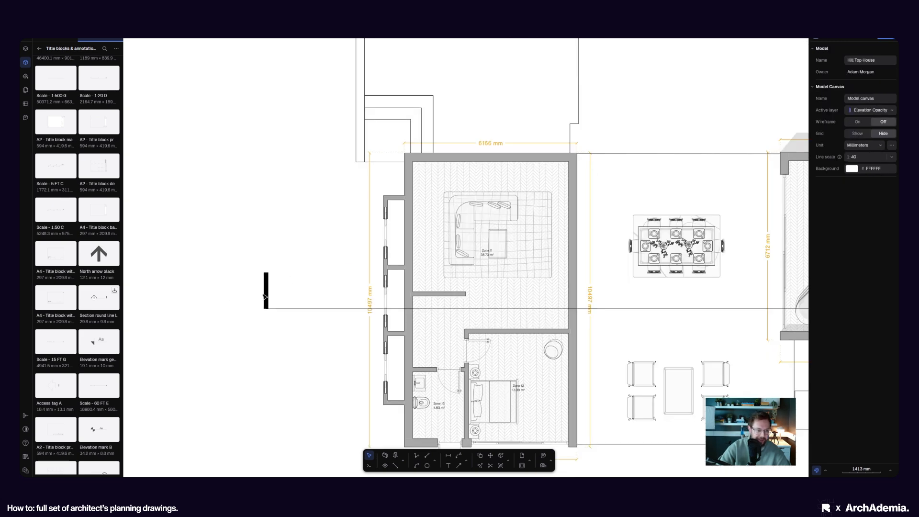
Step: Copy the thick tick from the section line's garden wing end to its opposite end
click(266, 292)
key(m)
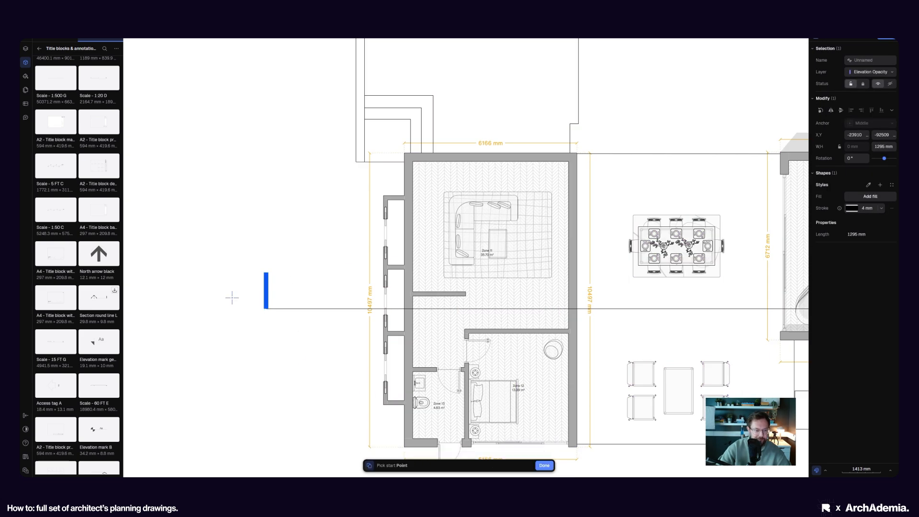
click(266, 309)
scroll(266, 309, down, 5)
scroll(663, 294, up, 3)
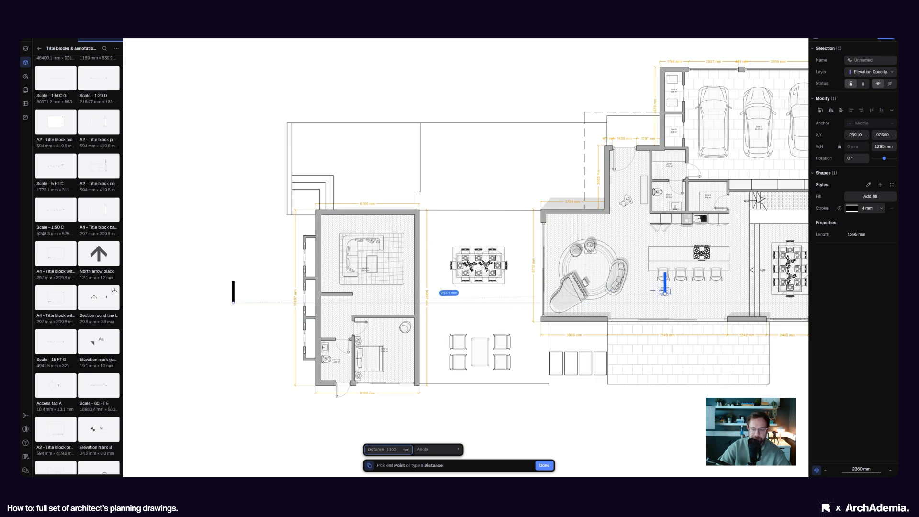
scroll(718, 282, down, 3)
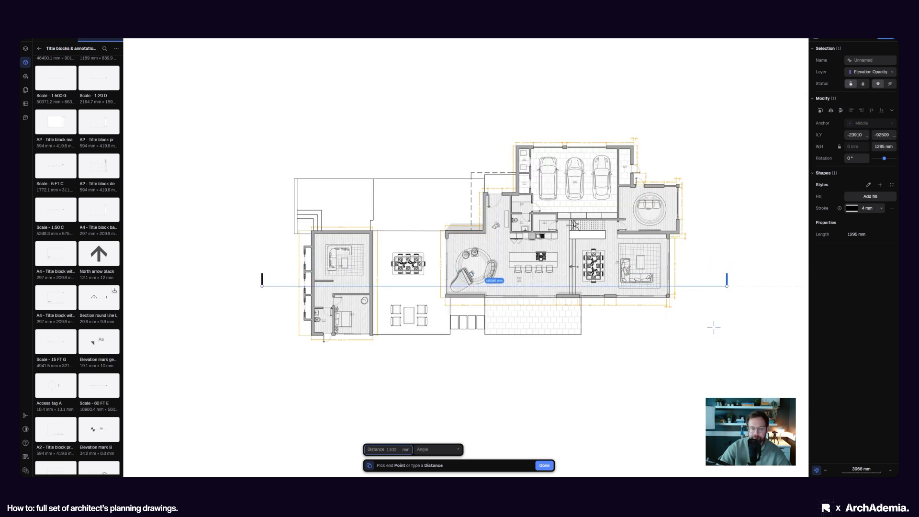
click(714, 327)
Step: Shorten the section line to about 12260 mm, ending just past the garden wing, and copy it to the opposite tick
click(690, 289)
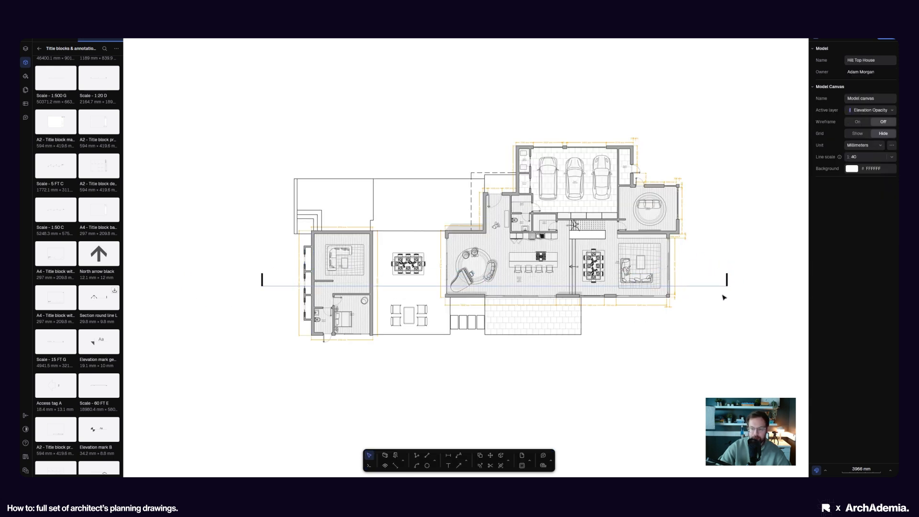
click(727, 287)
drag(727, 287, 385, 286)
click(480, 455)
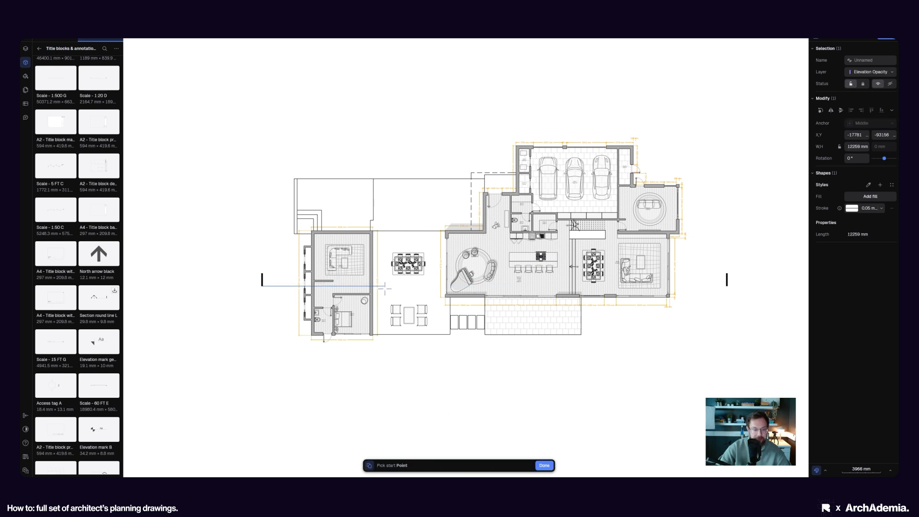
click(384, 286)
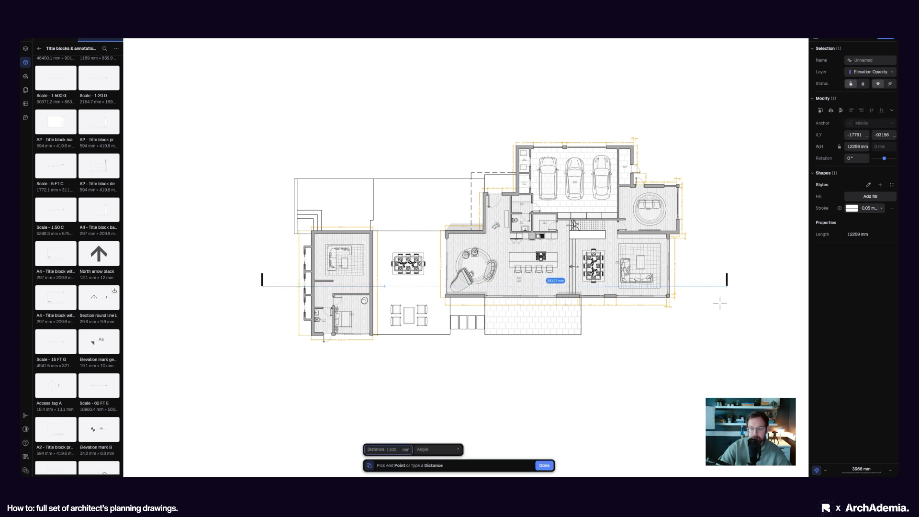
click(720, 303)
key(Escape)
key(Escape)
middle_drag(705, 328, 663, 345)
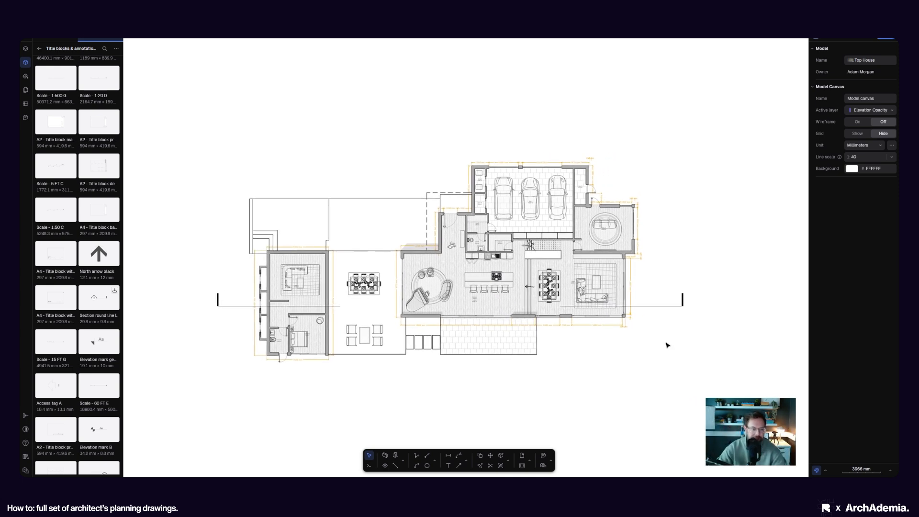
scroll(210, 302, up, 3)
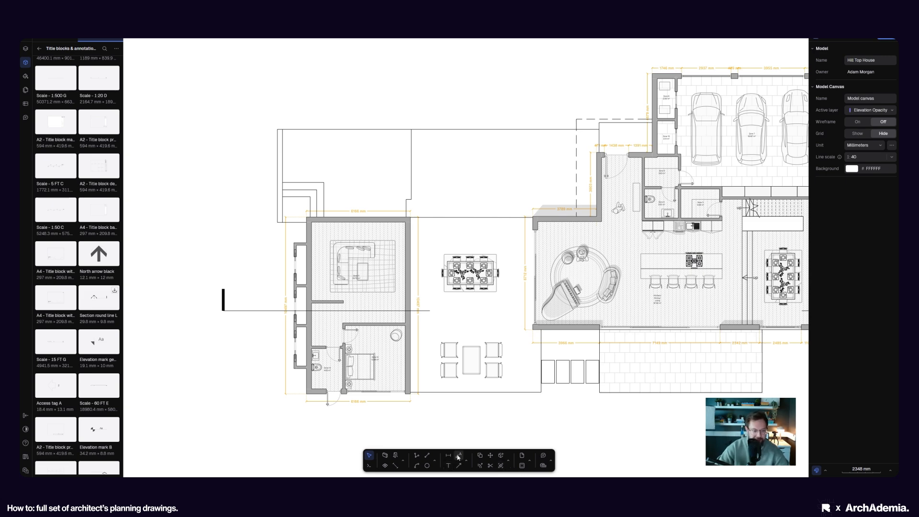
scroll(74, 358, down, 3)
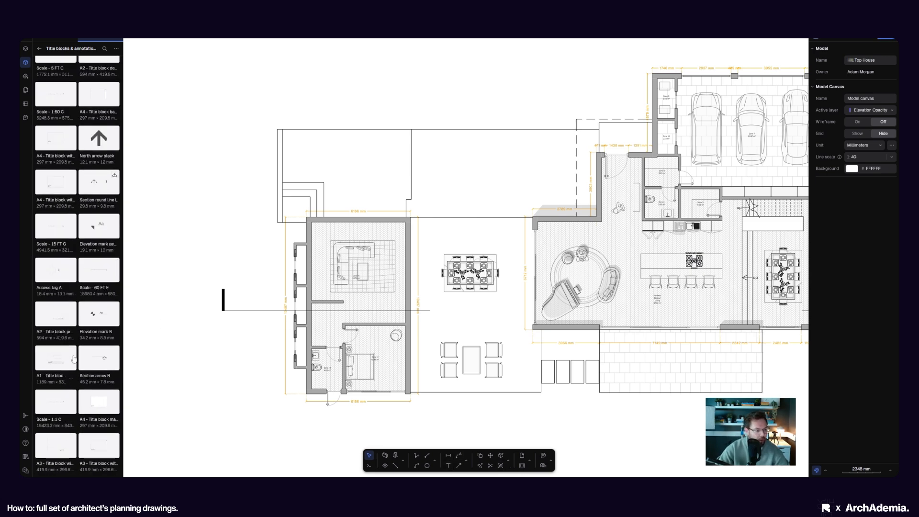
scroll(74, 359, up, 7)
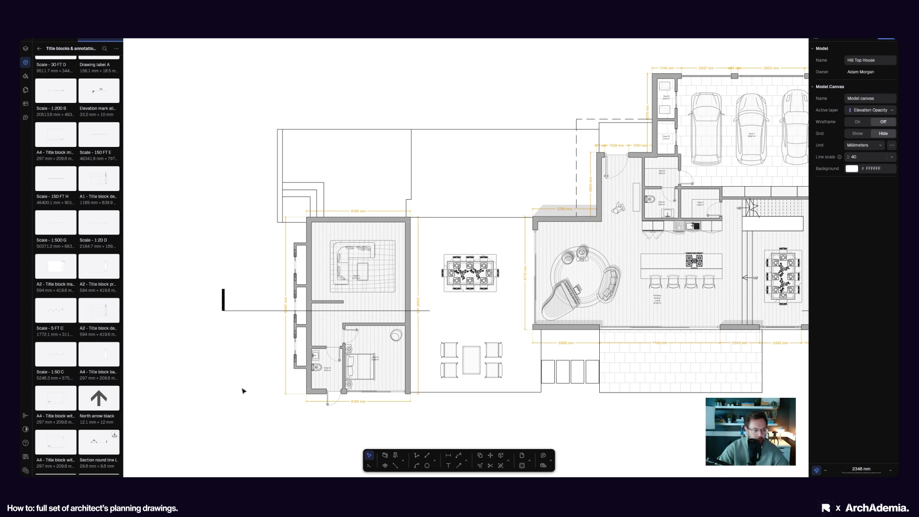
Step: Add the text "A" and centre it directly above the thick tick at the garden wing end
click(459, 465)
scroll(215, 282, up, 5)
click(262, 301)
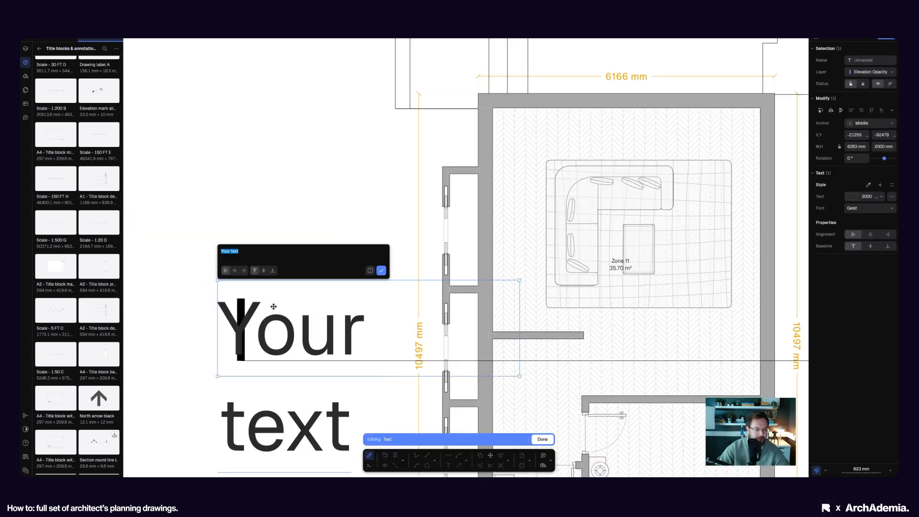
text(A)
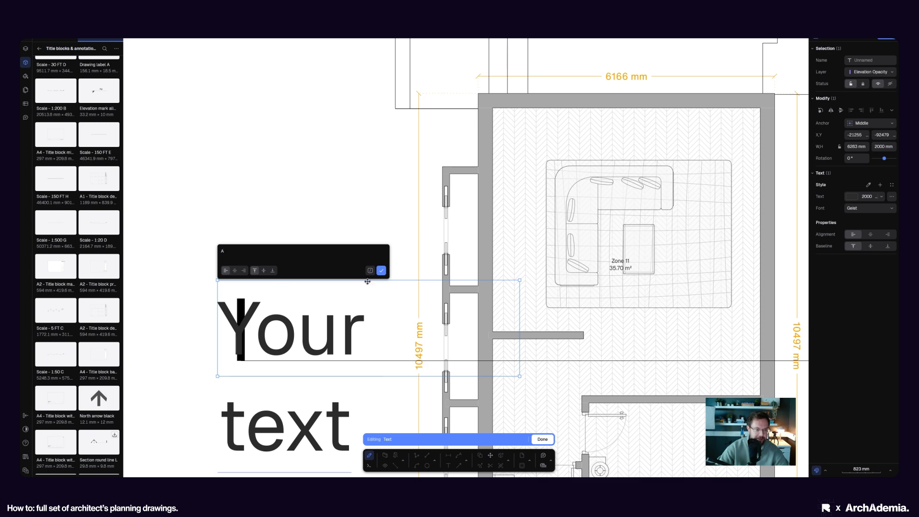
click(381, 270)
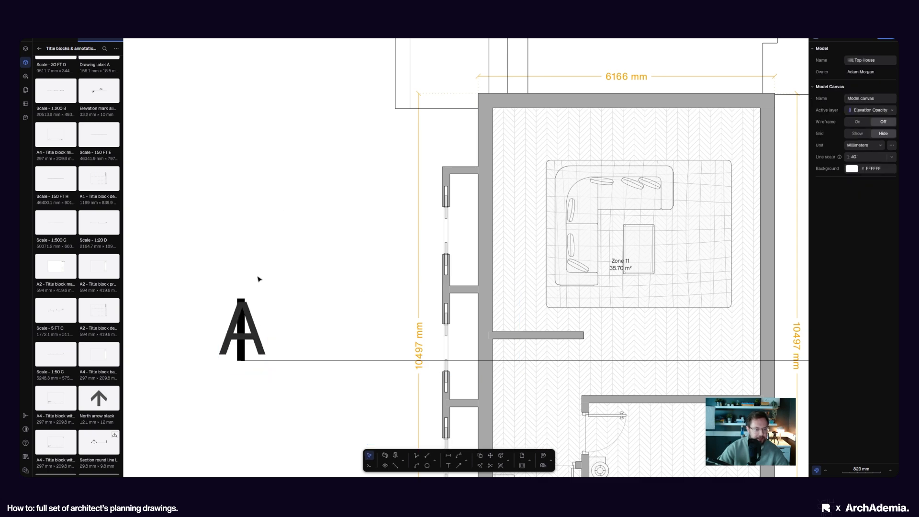
drag(255, 274, 254, 291)
scroll(193, 330, down, 3)
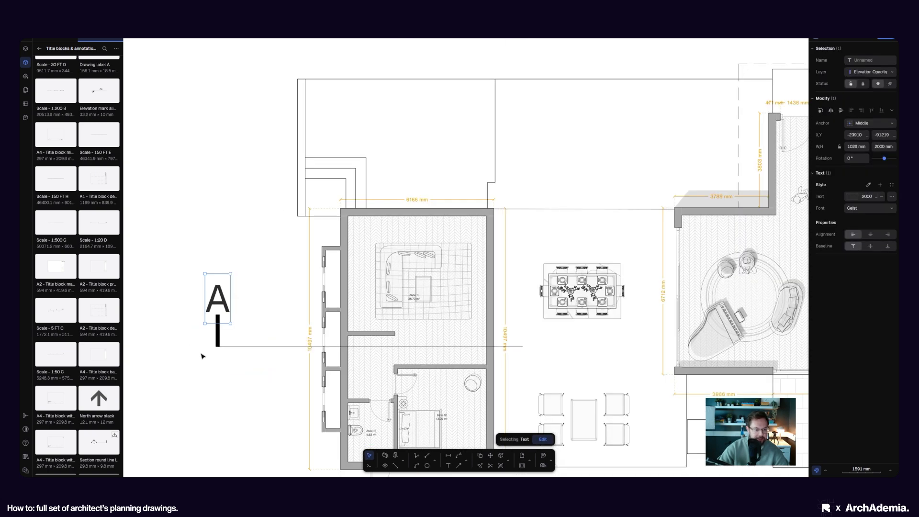
Step: Set the width of the "A" label's text box to 500 mm
click(857, 147)
text(500)
key(Return)
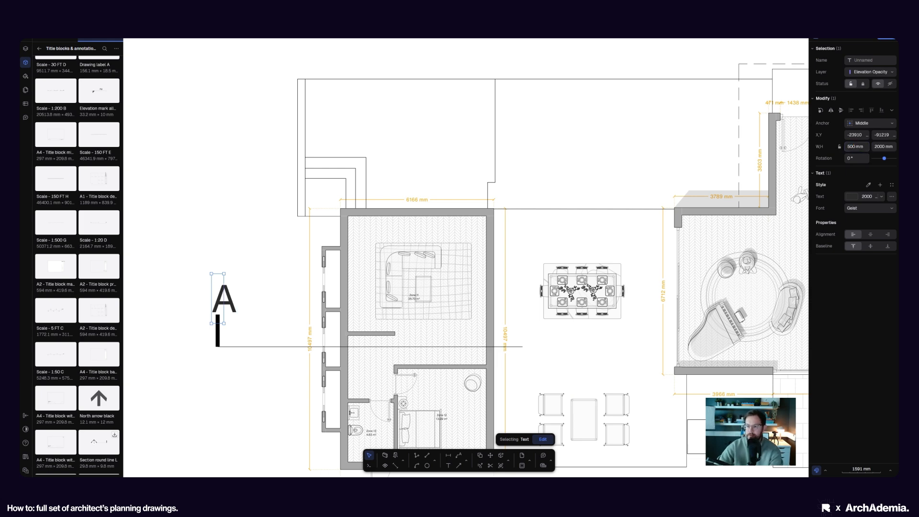
scroll(187, 309, up, 5)
click(206, 302)
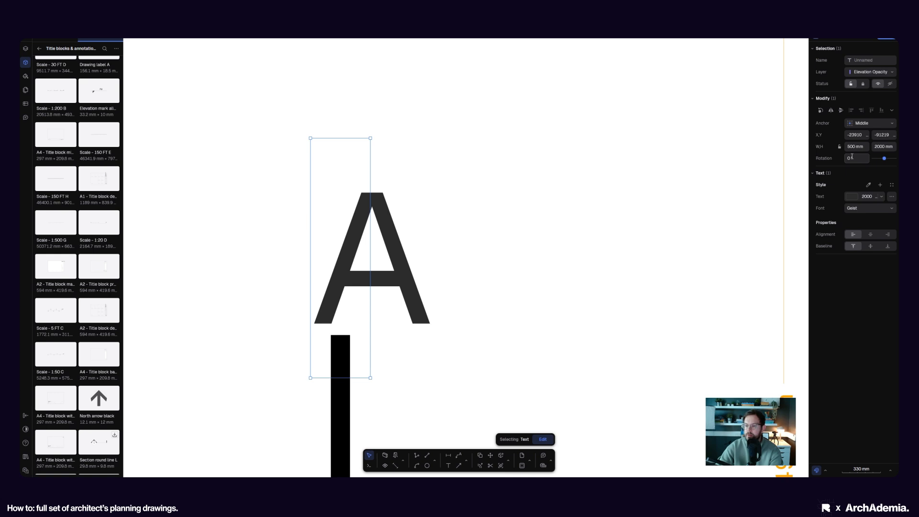
click(616, 171)
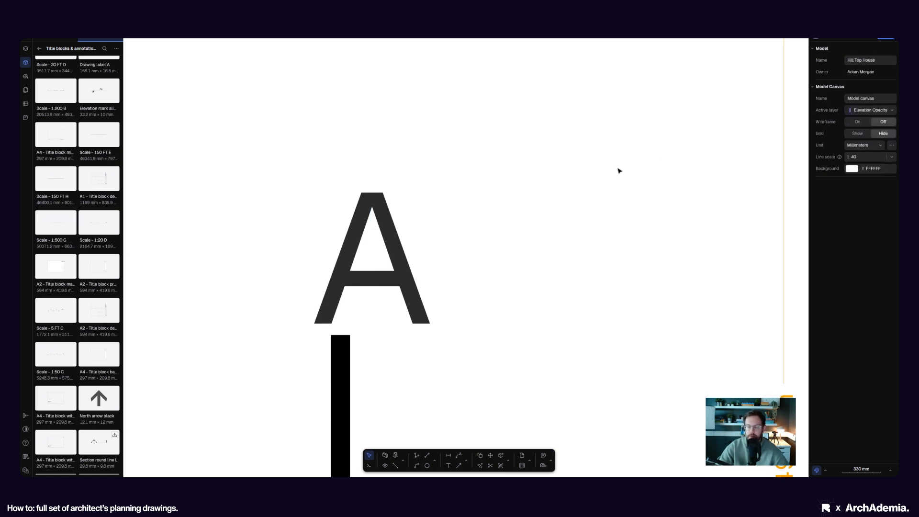
click(382, 268)
scroll(382, 268, down, 3)
click(480, 251)
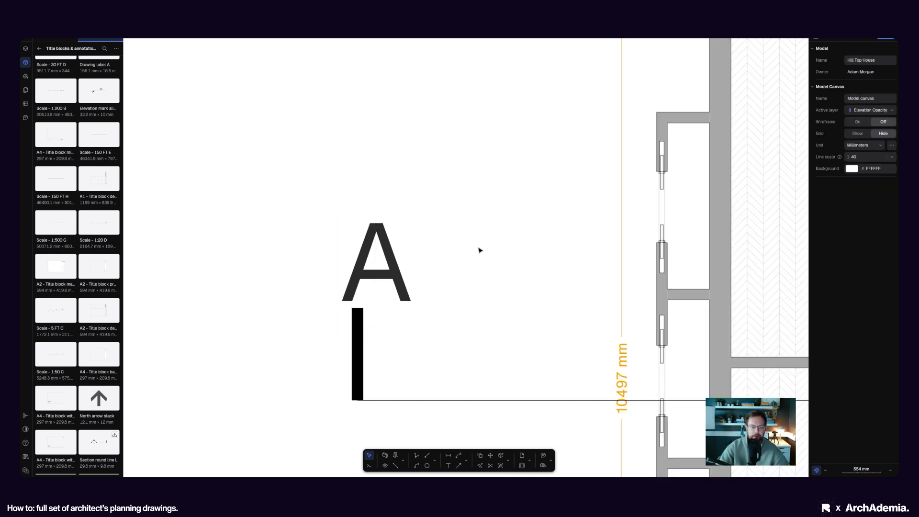
Step: Set the "A" label's text size to 1000 mm and centre it just above the thick tick at the garden wing end
click(388, 277)
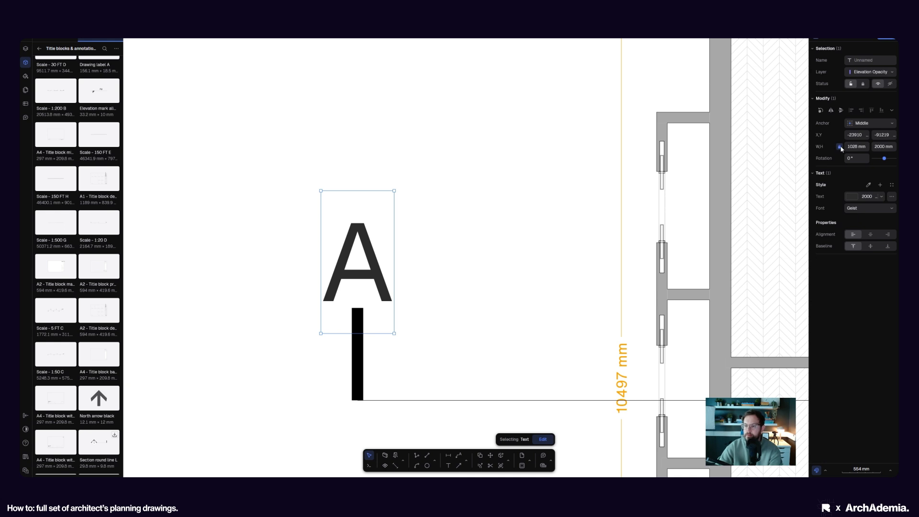
double_click(868, 197)
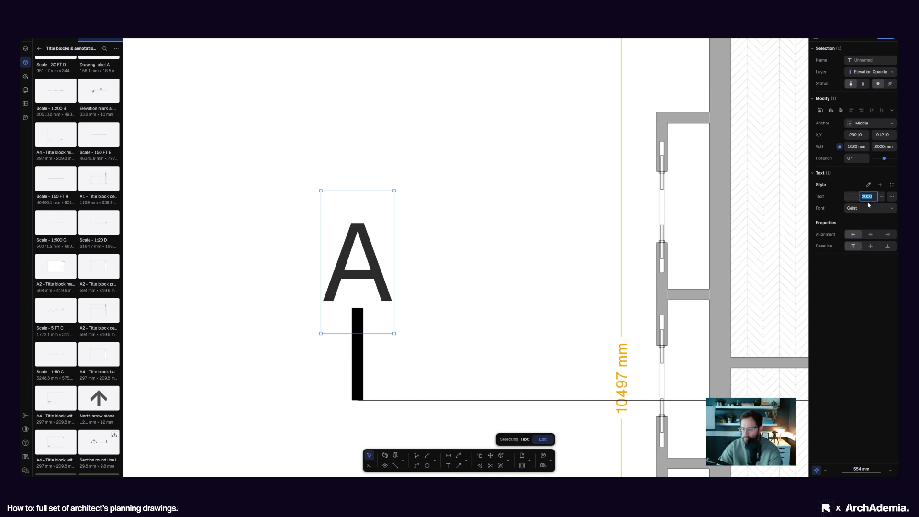
key(Return)
key(Escape)
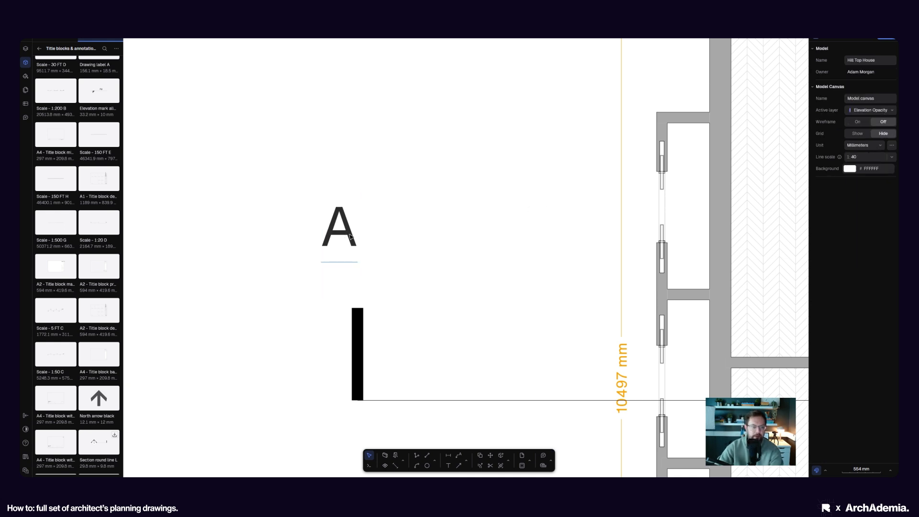
drag(366, 257, 368, 277)
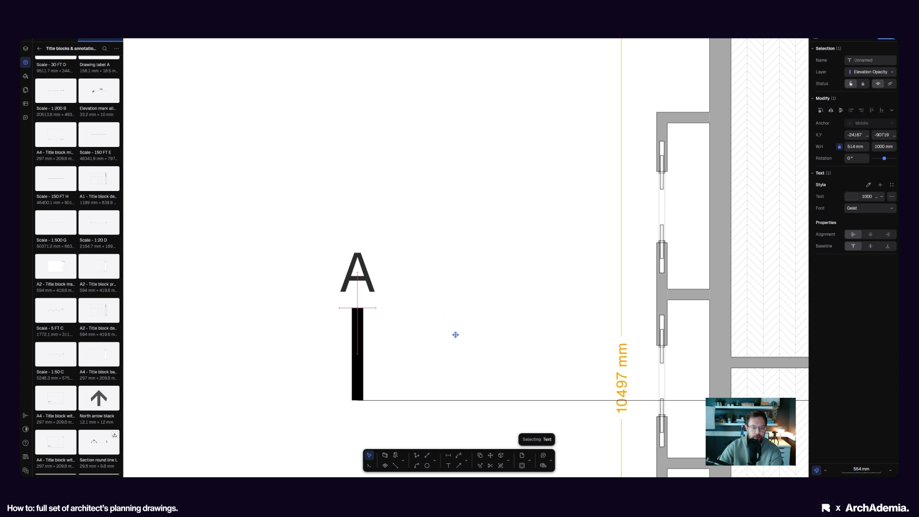
Step: Copy the "A" label from the garden wing tick to the same position above the tick at the opposite end
click(480, 455)
click(358, 358)
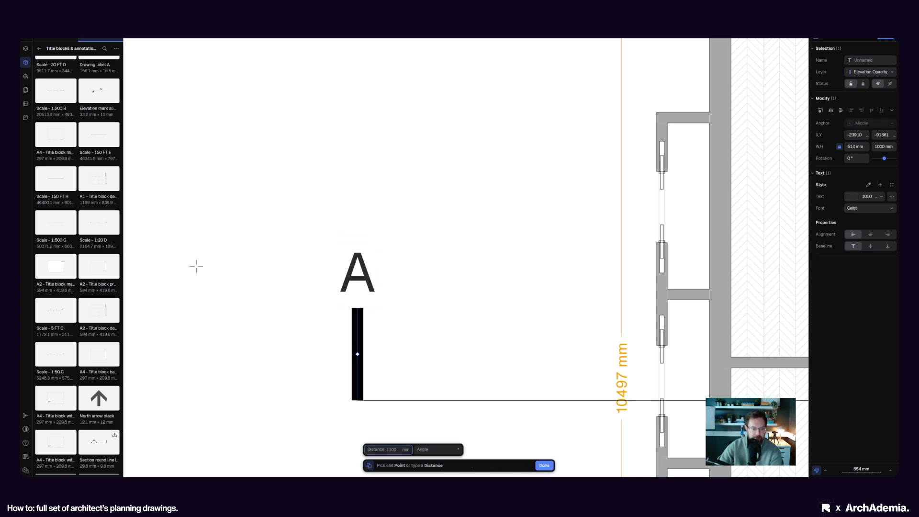
scroll(195, 265, down, 6)
scroll(635, 265, up, 6)
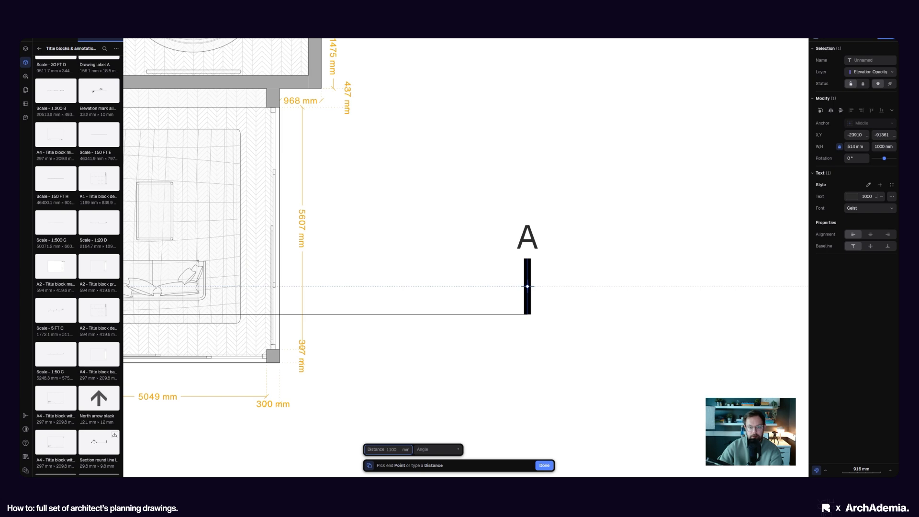
key(Escape)
scroll(696, 275, down, 5)
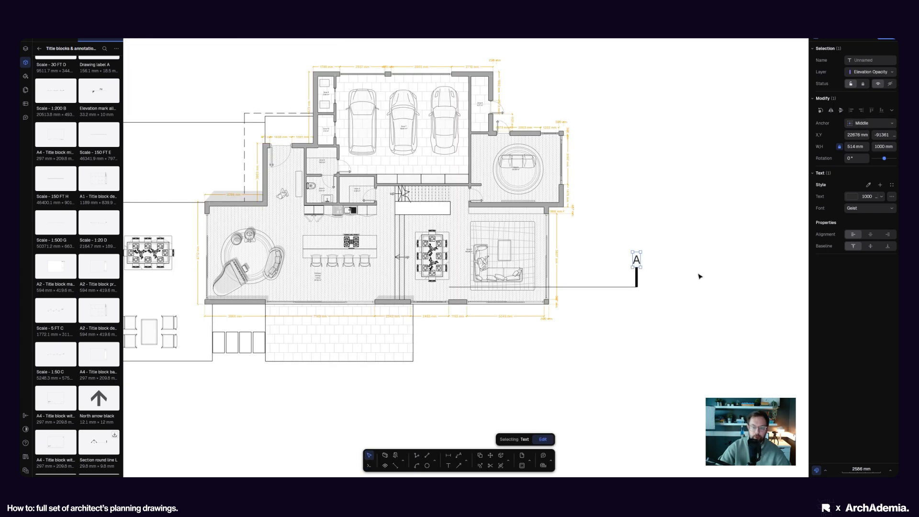
click(699, 276)
Step: Copy the "6.00m Roof" level label of the stripped section drawing to just below its ground hatch
scroll(687, 293, down, 6)
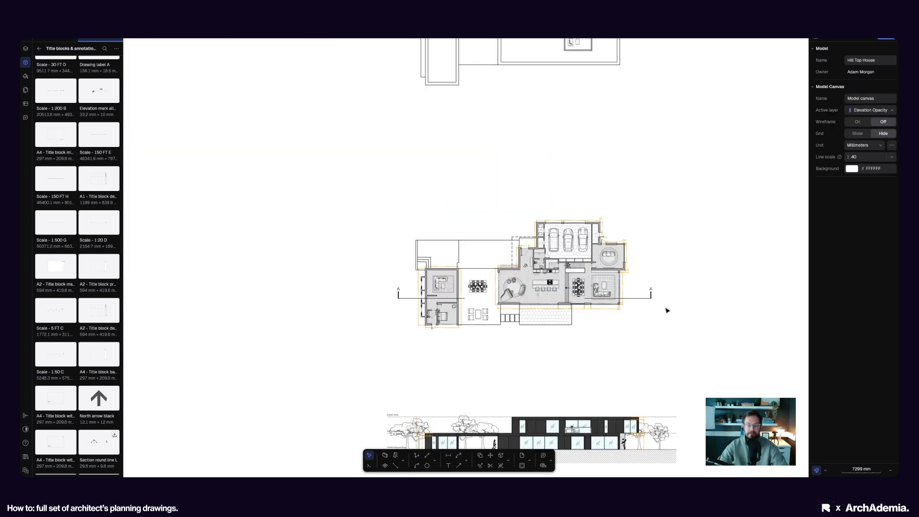
scroll(668, 310, up, 3)
middle_drag(523, 408, 504, 153)
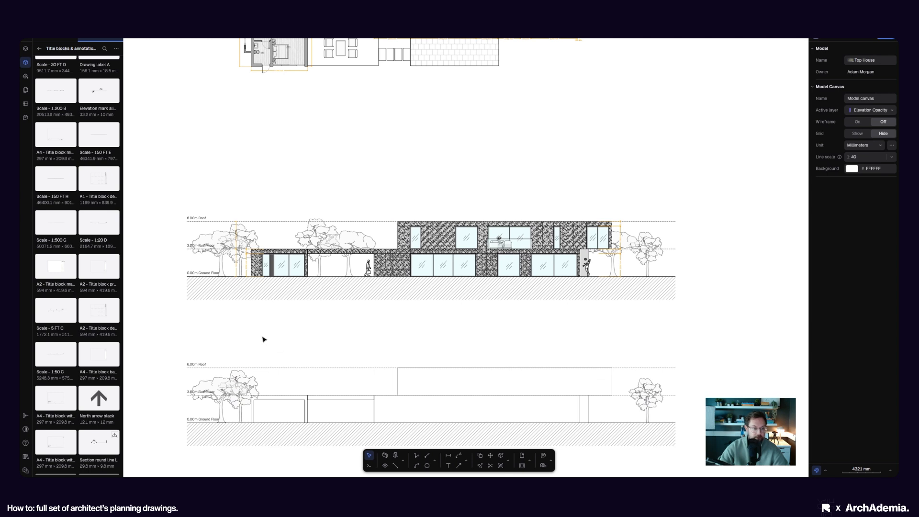
middle_drag(195, 443, 343, 332)
scroll(343, 331, up, 3)
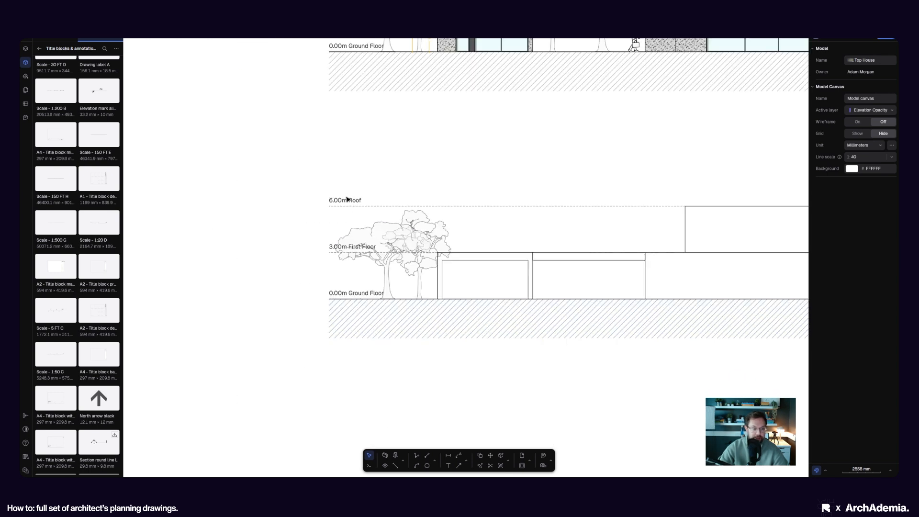
click(480, 455)
click(345, 203)
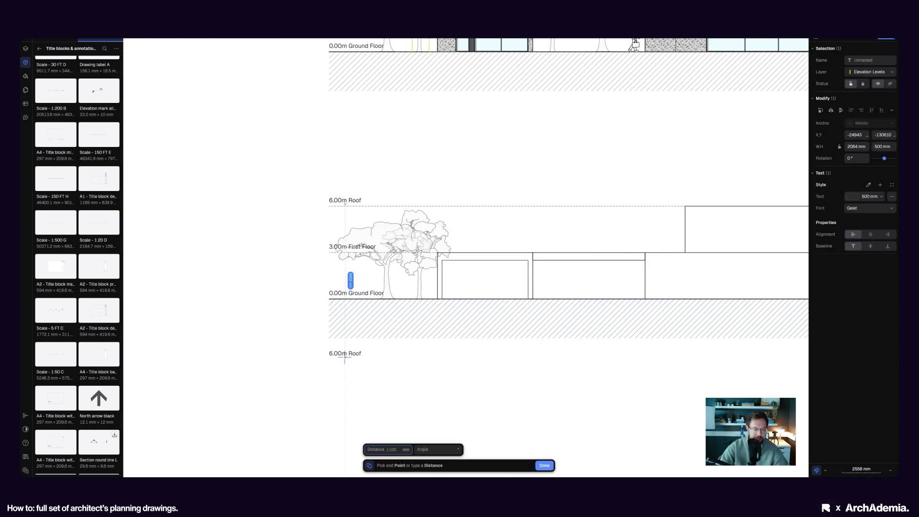
click(328, 360)
scroll(324, 364, up, 3)
scroll(392, 345, up, 2)
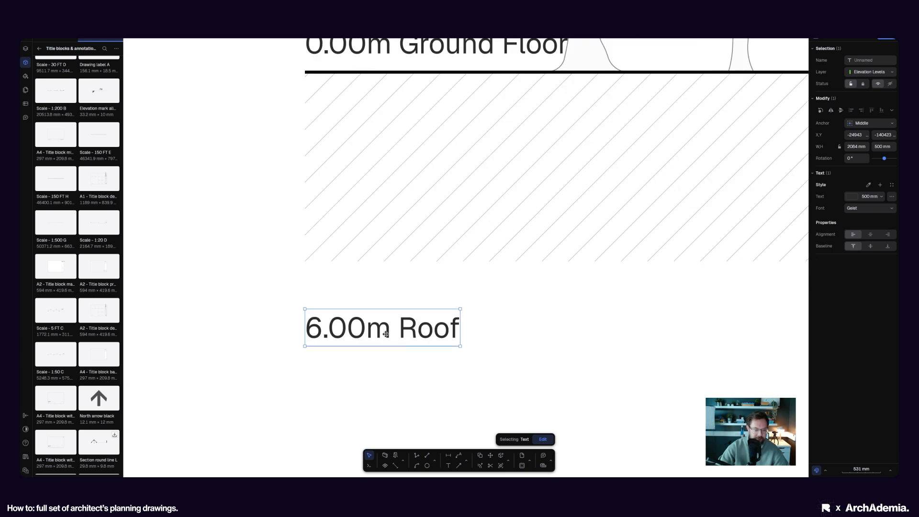
Step: Change the text of the copied label below the ground hatch to "Section A-A"
double_click(422, 336)
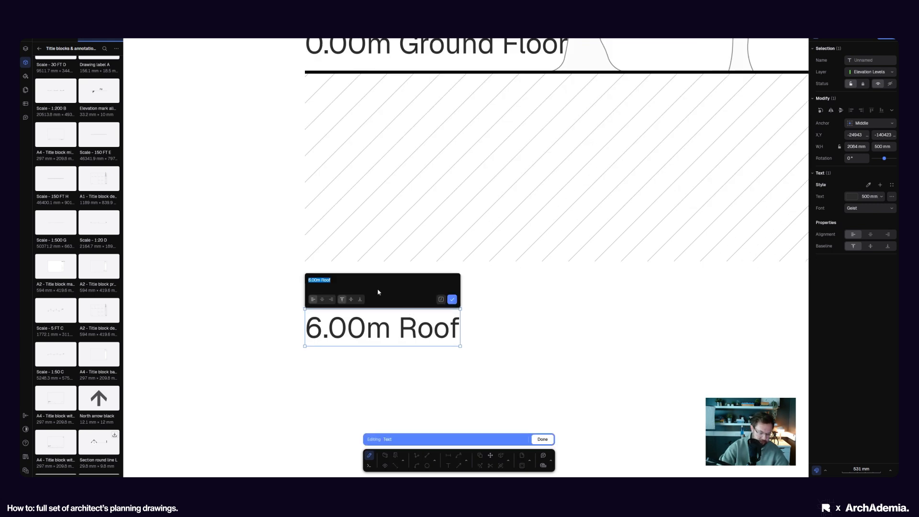
text(Section A-)
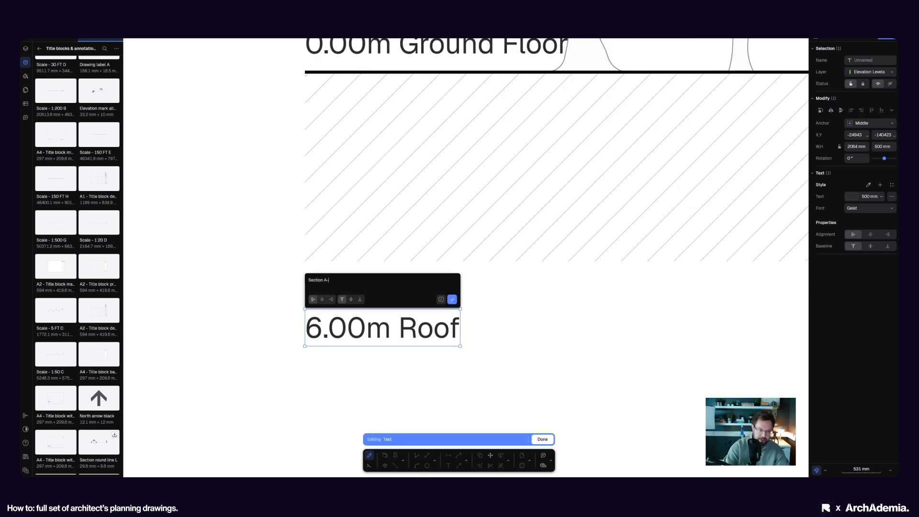
text(A)
click(451, 300)
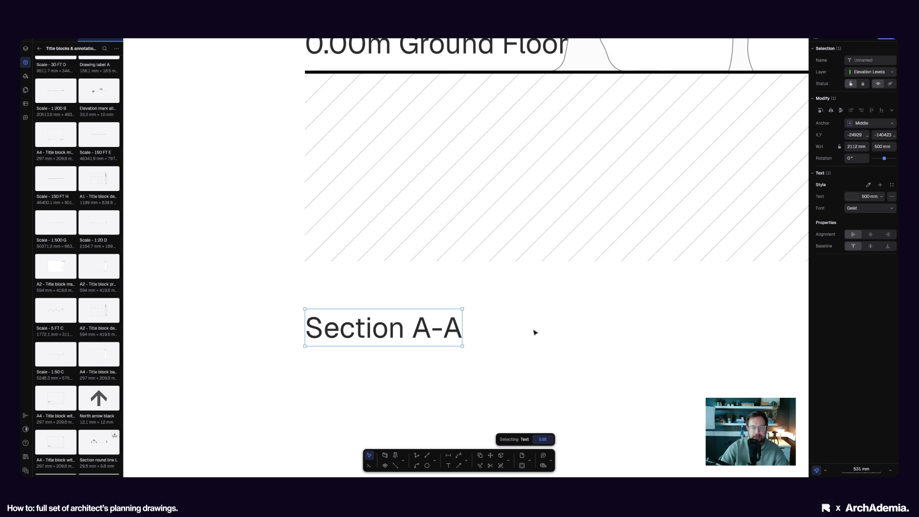
Step: Move the "Section A-A" title slightly closer to the ground hatch above it
click(416, 376)
scroll(358, 383, down, 5)
scroll(355, 378, up, 5)
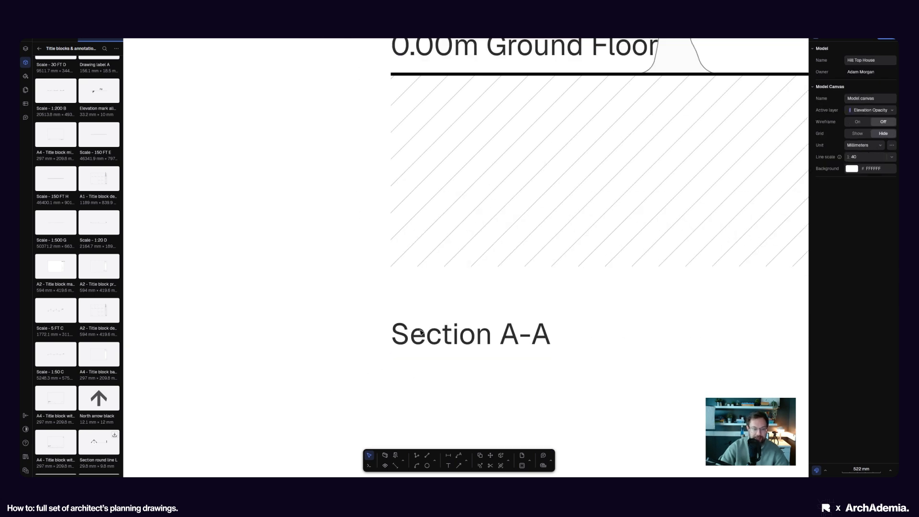
drag(424, 333, 416, 321)
click(315, 368)
scroll(276, 376, down, 5)
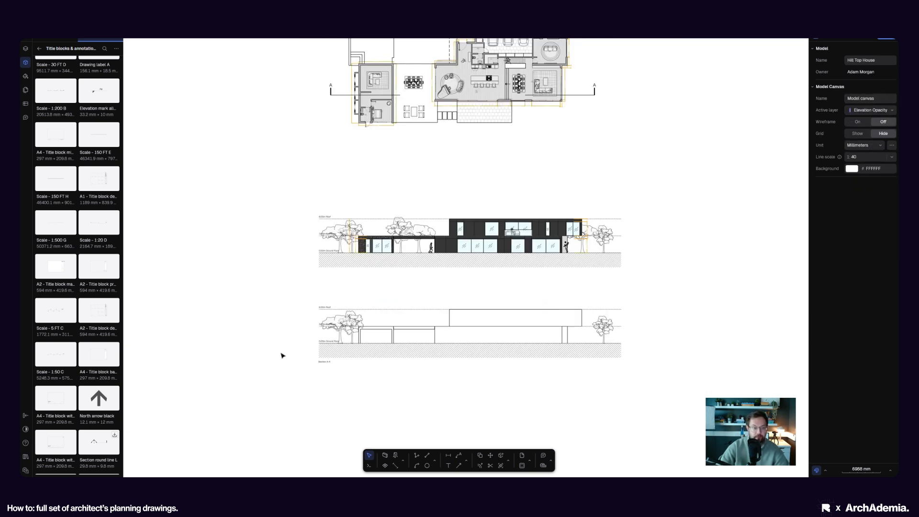
Step: Examine the section marks on the ground-floor plan together with the section drawing and its "Section A-A" title
scroll(282, 355, down, 3)
scroll(441, 259, up, 5)
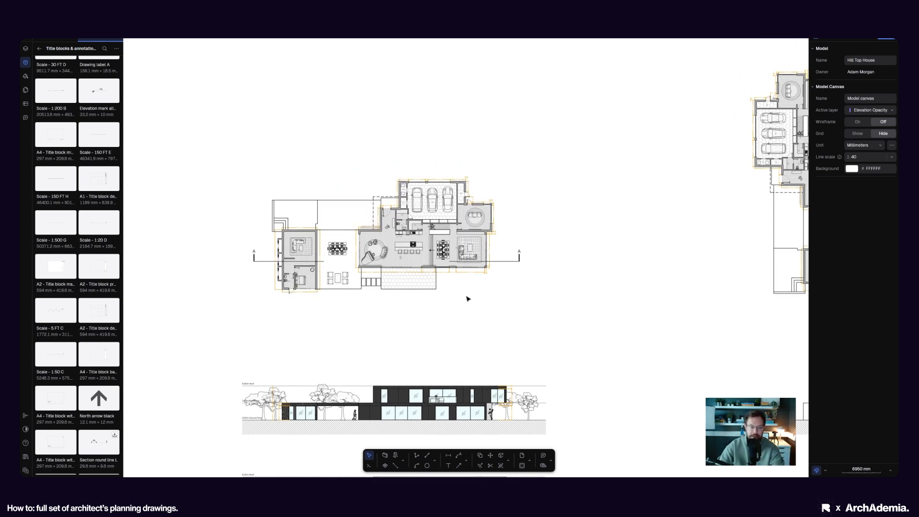
scroll(256, 252, up, 3)
middle_drag(488, 327, 413, 331)
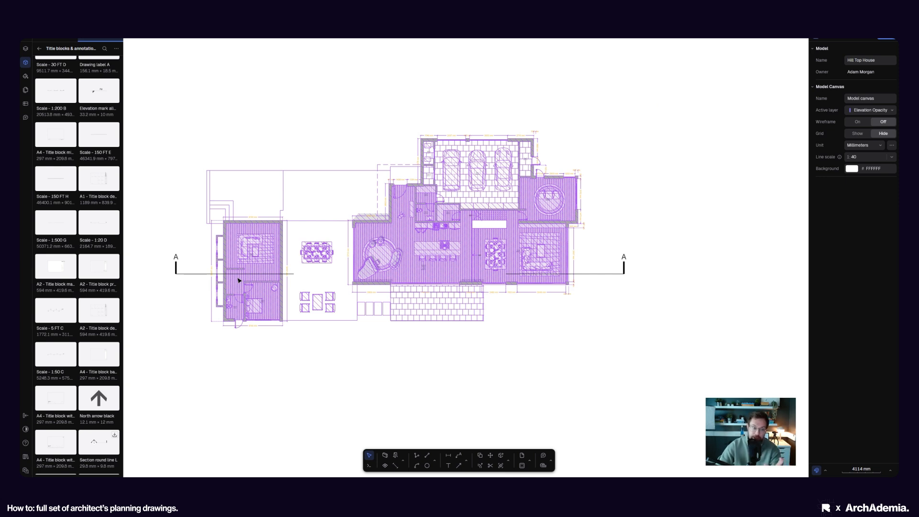
middle_drag(187, 301, 227, 300)
scroll(363, 187, down, 5)
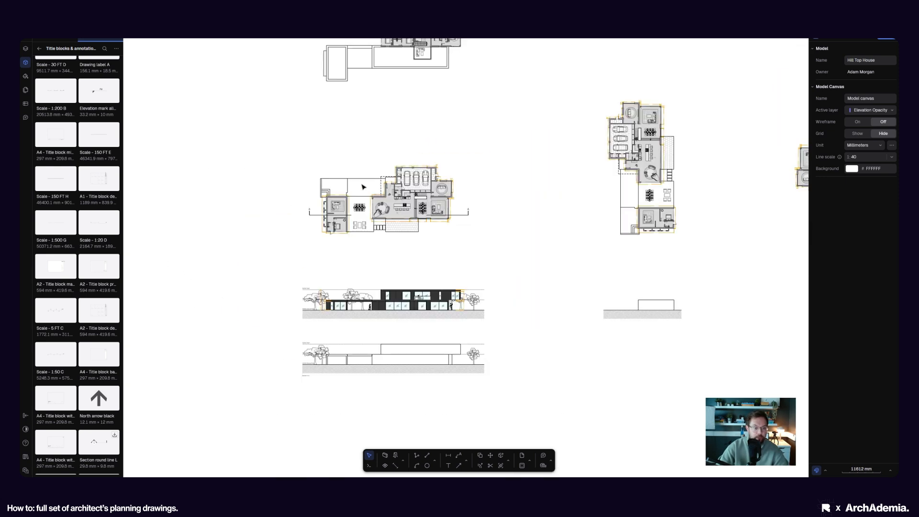
scroll(314, 387, up, 7)
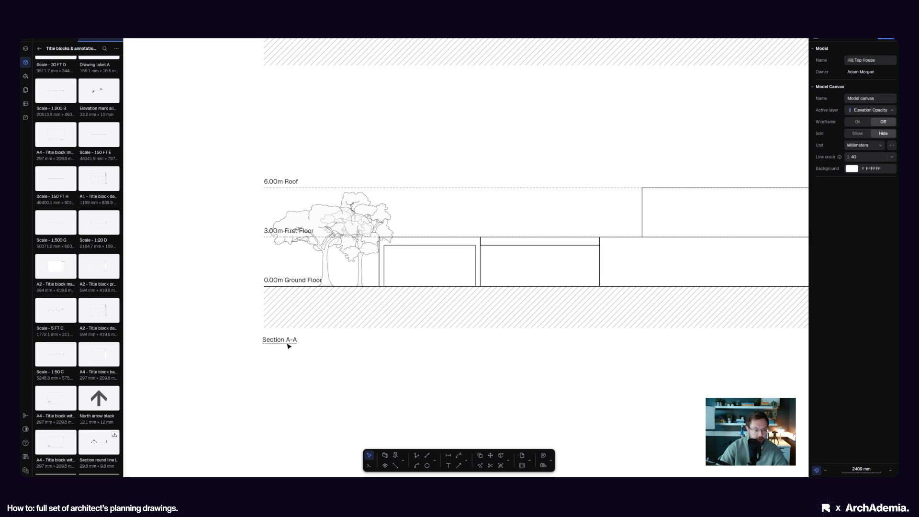
scroll(291, 397, up, 3)
scroll(284, 402, down, 7)
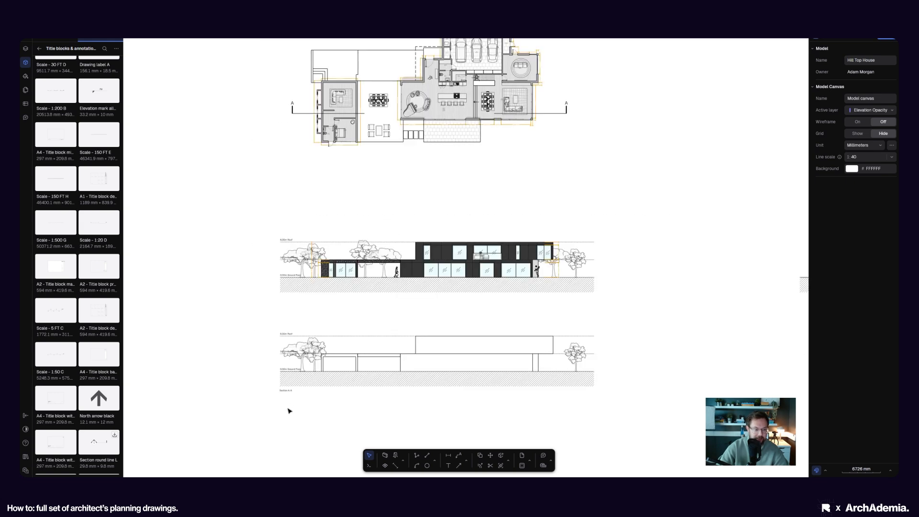
scroll(288, 410, up, 2)
scroll(288, 411, down, 6)
scroll(297, 316, up, 3)
scroll(292, 314, up, 5)
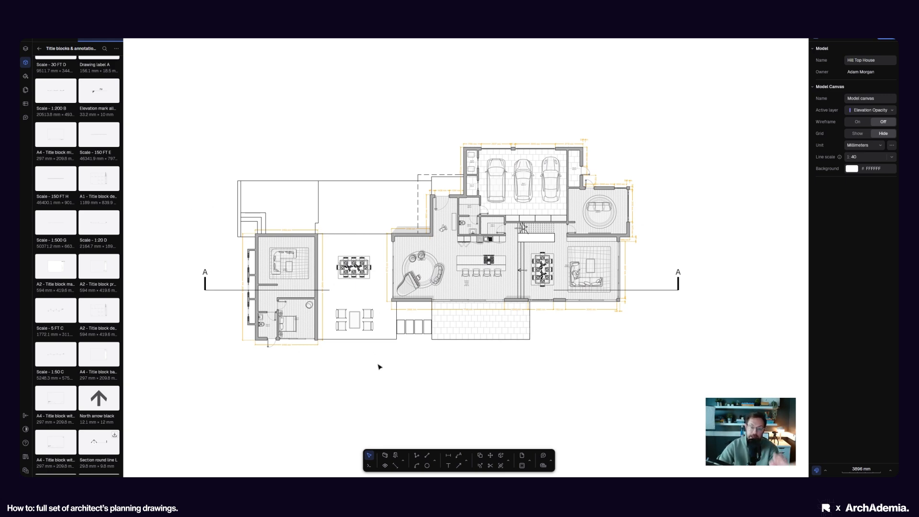
Step: Set the stroke colour of the garden wing's thick tick and section line to orange
scroll(377, 368, down, 3)
scroll(378, 368, up, 3)
scroll(232, 311, up, 3)
drag(232, 312, 194, 283)
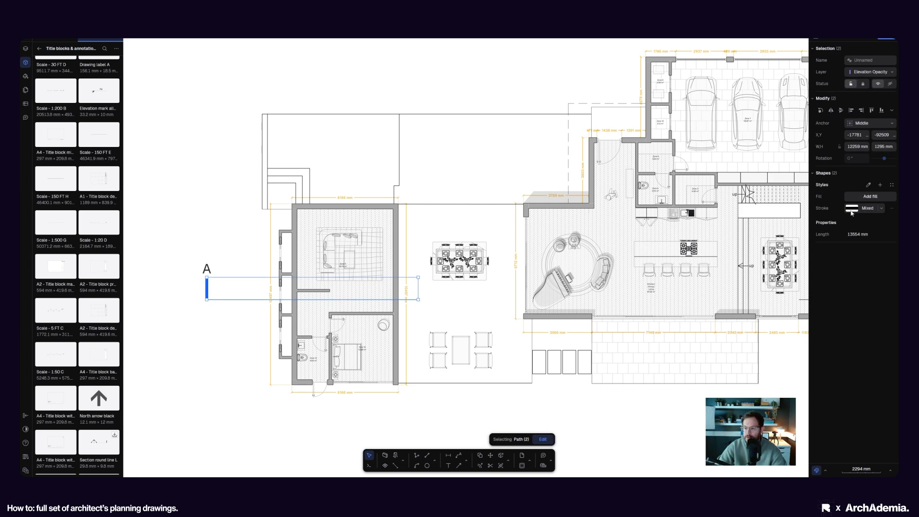
click(852, 208)
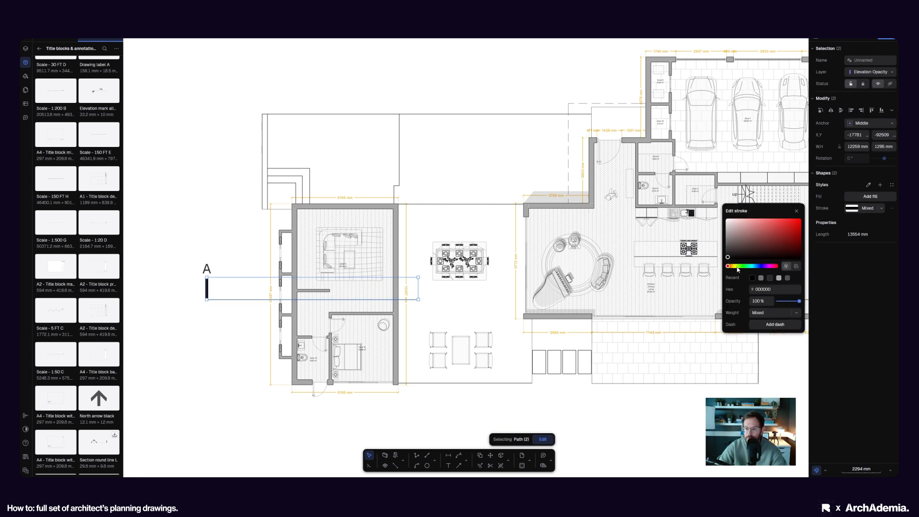
drag(737, 270, 731, 269)
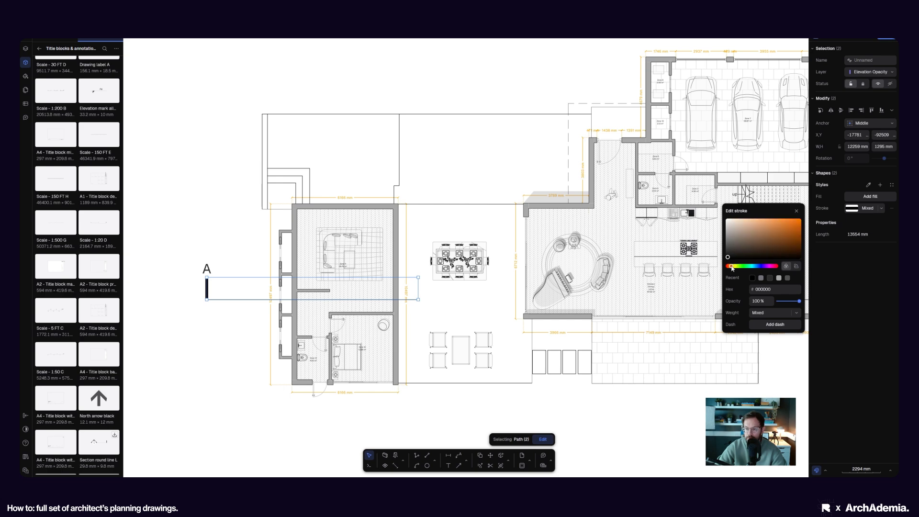
drag(784, 214, 784, 216)
click(215, 338)
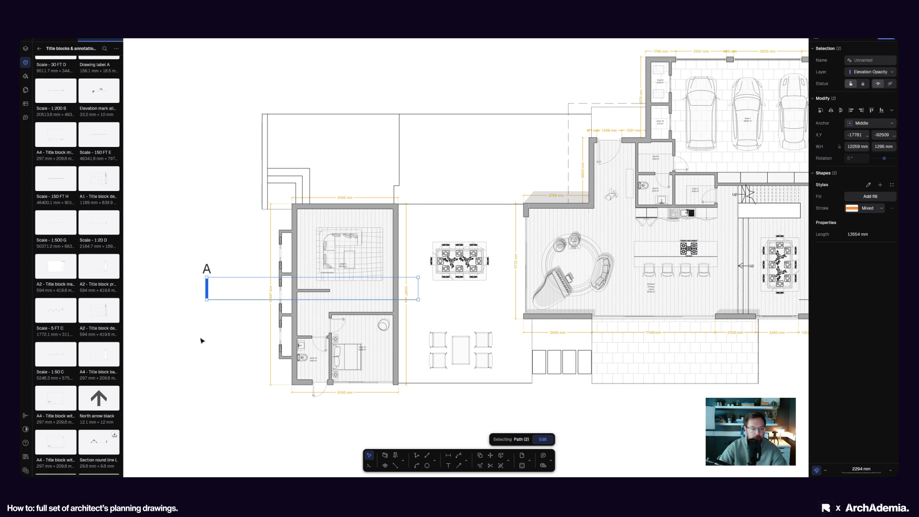
click(201, 340)
Step: Open the stroke settings of the thin orange section line at the garden wing and select its hex colour value
scroll(213, 331, down, 3)
middle_drag(690, 321, 619, 326)
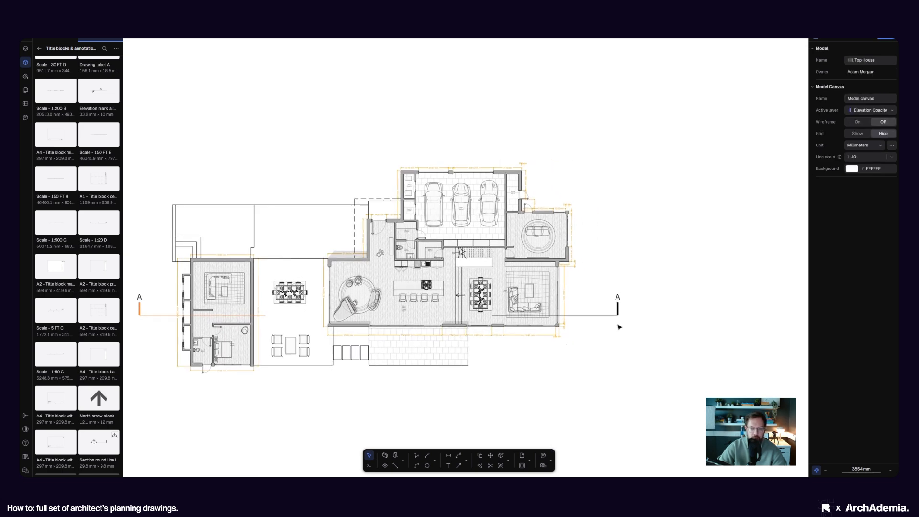
scroll(637, 319, up, 2)
scroll(637, 319, down, 2)
mouse_move(158, 332)
mouse_down()
mouse_move(144, 321)
mouse_move(130, 332)
mouse_up()
scroll(132, 325, up, 5)
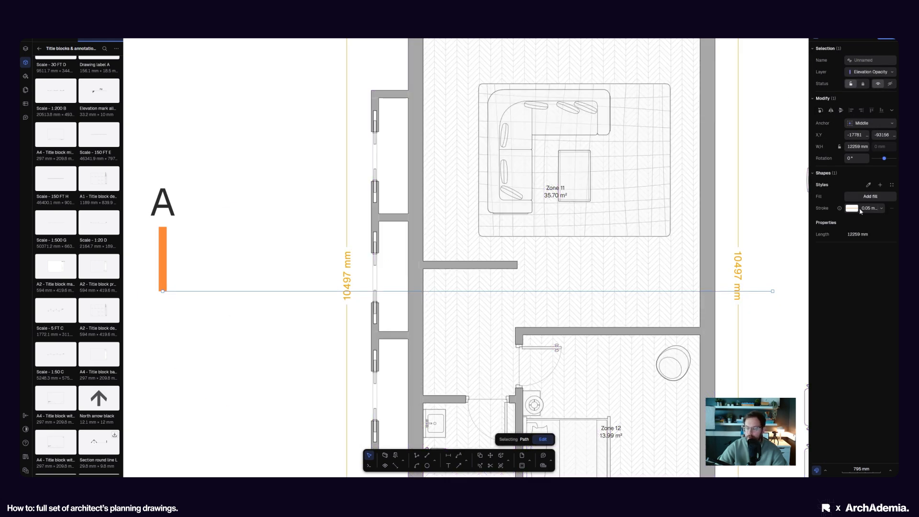
click(851, 211)
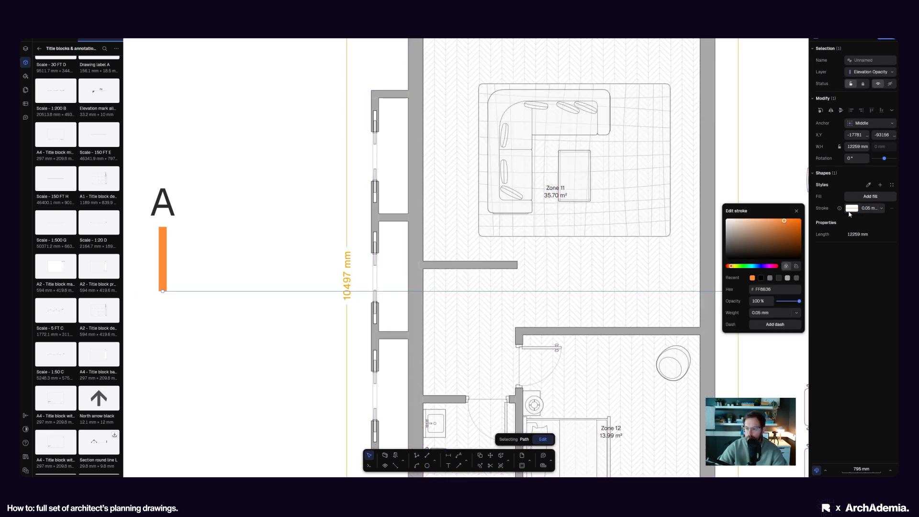
click(778, 289)
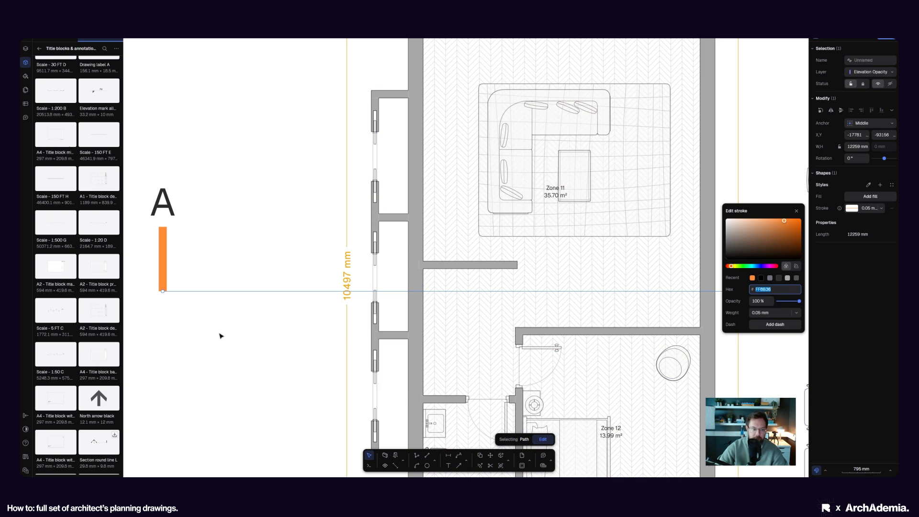
click(196, 280)
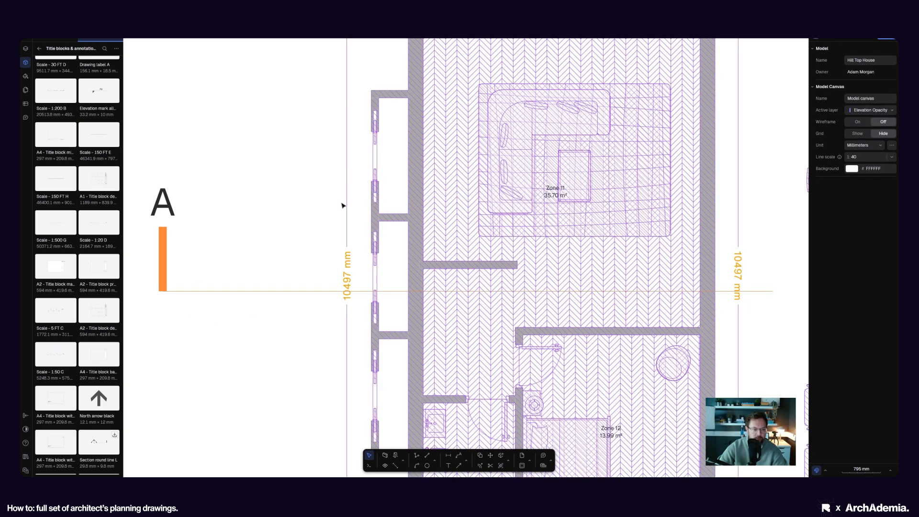
Step: Copy the hex text colour FFA300 from the dimension beside roof 2 on the site plan
click(348, 205)
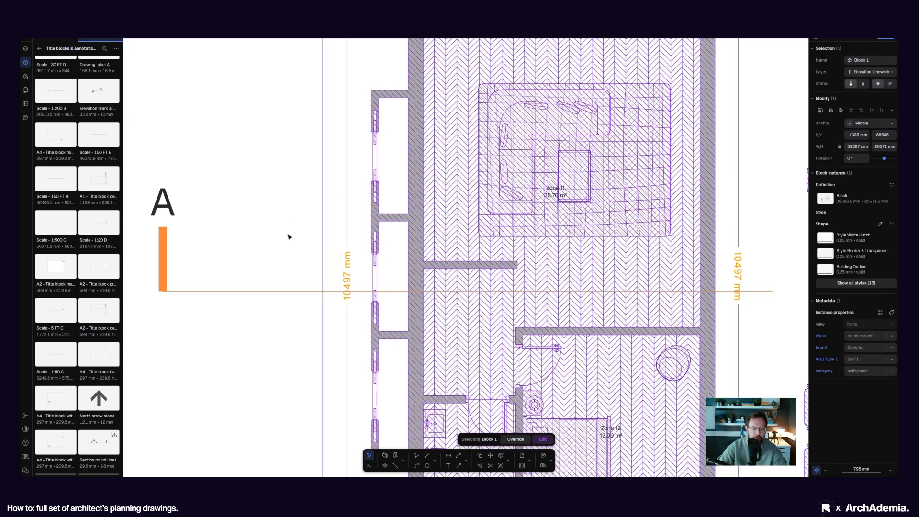
scroll(288, 236, down, 10)
middle_drag(322, 172, 356, 312)
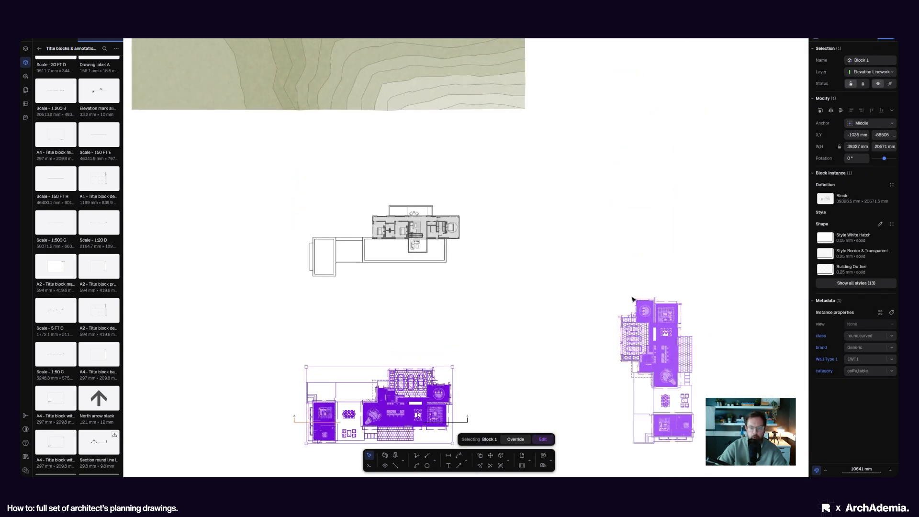
scroll(657, 299, up, 3)
scroll(471, 354, down, 8)
scroll(389, 220, up, 8)
scroll(431, 225, up, 5)
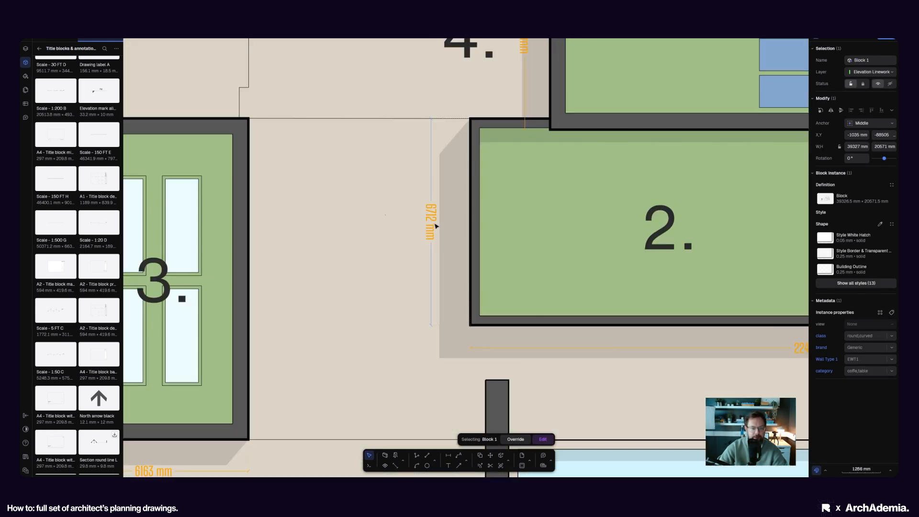
click(433, 250)
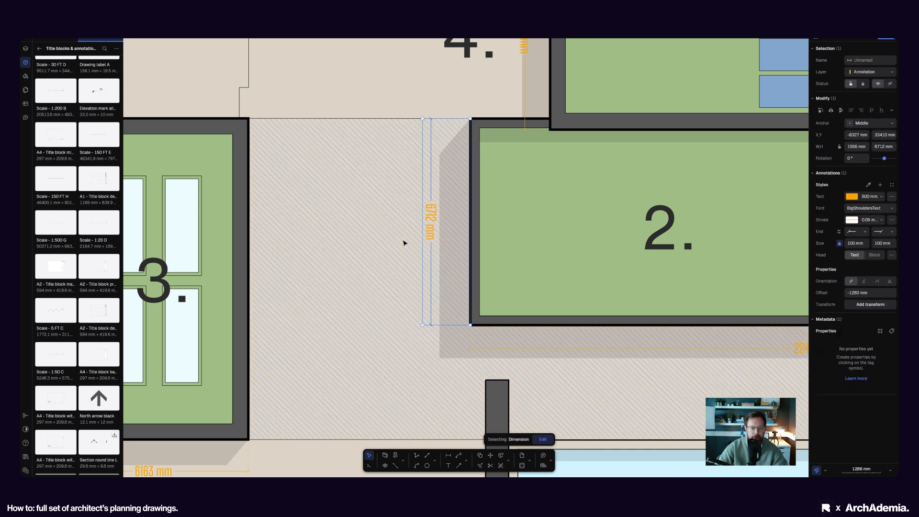
scroll(404, 242, down, 2)
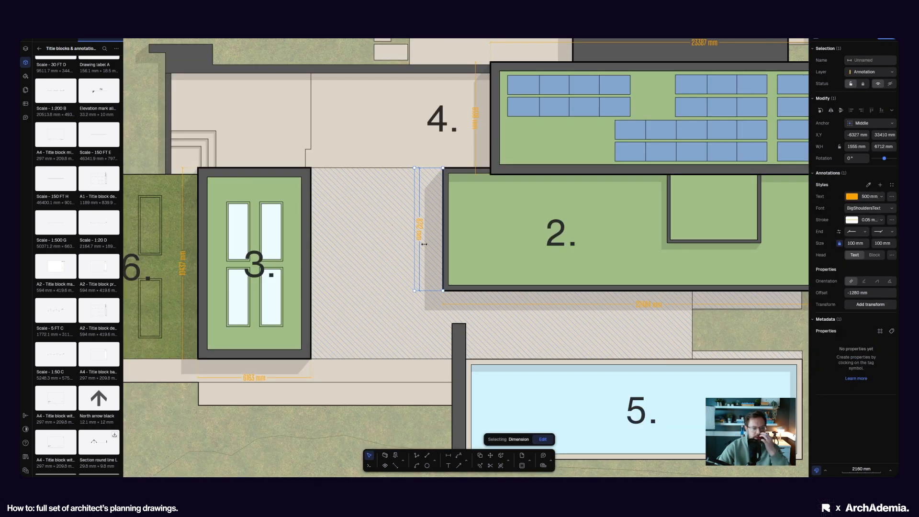
click(851, 197)
click(780, 277)
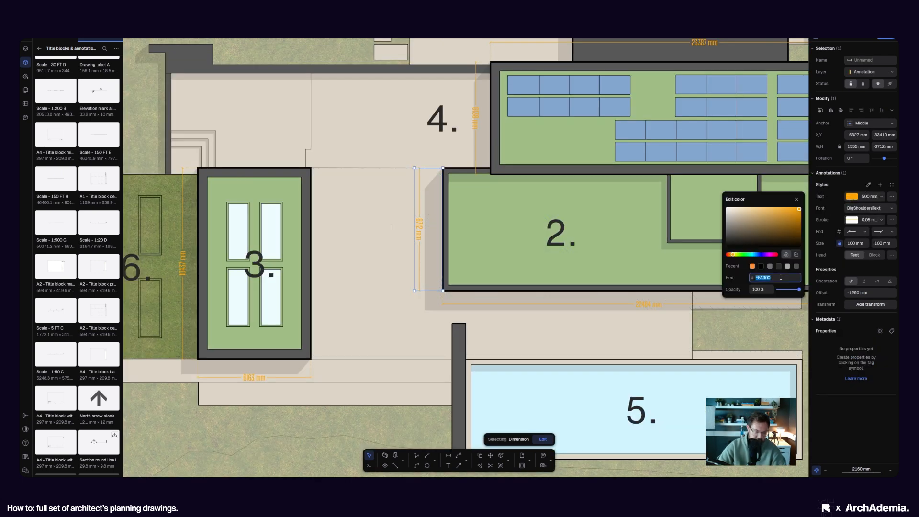
Step: Set the stroke colour of the garden wing's section tick and thin section line to FFA300
scroll(367, 254, down, 10)
click(367, 254)
scroll(399, 291, up, 12)
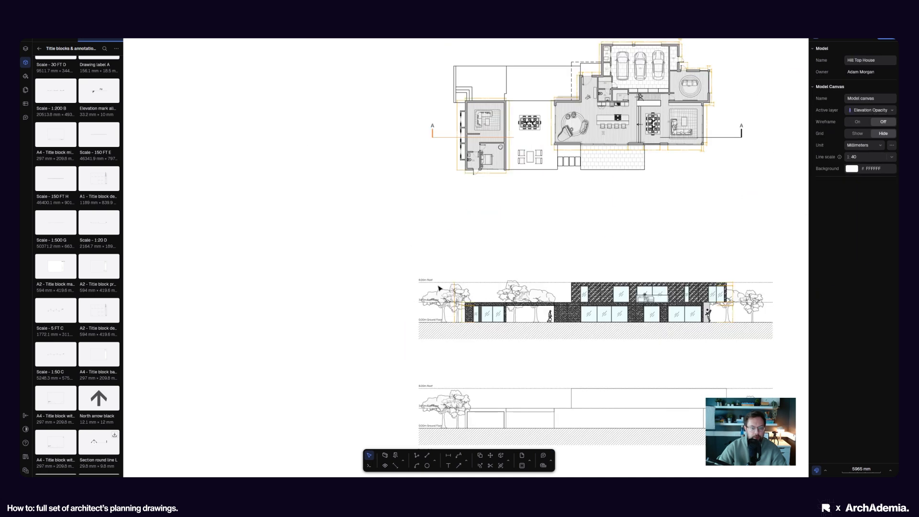
drag(264, 166, 254, 197)
click(852, 208)
click(783, 290)
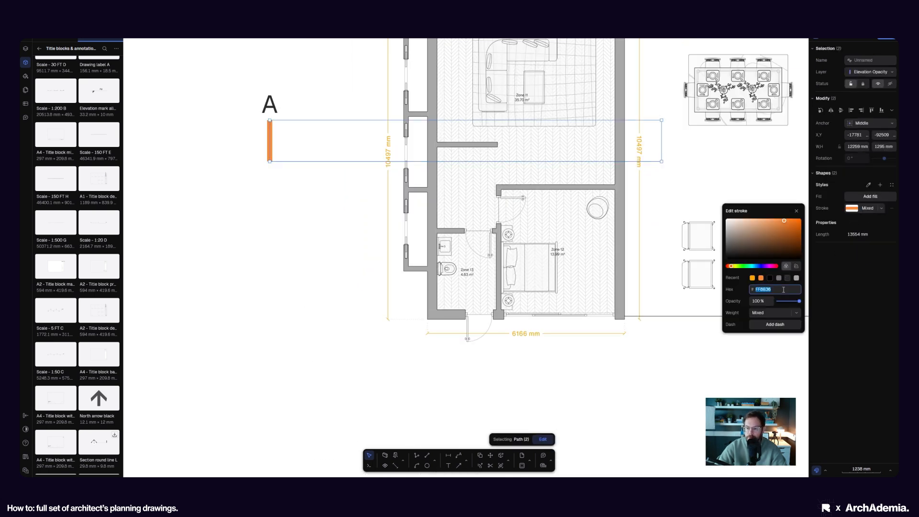
key(Return)
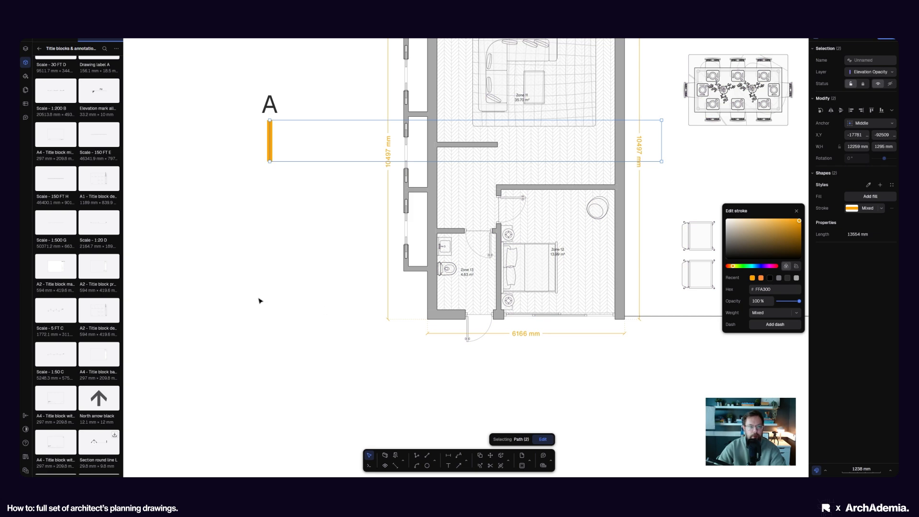
click(273, 291)
click(244, 295)
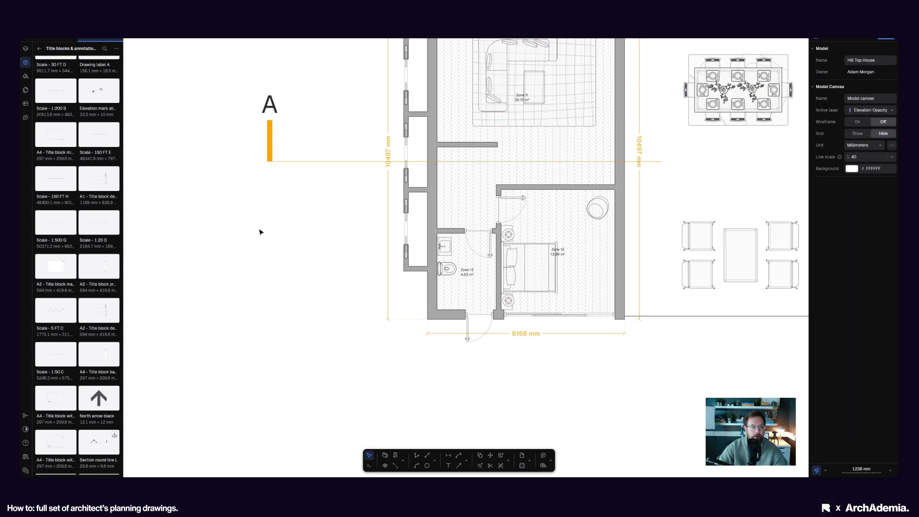
Step: Set the stroke colour of the section tick and line at the main house end of the ground-floor plan to FFA300
scroll(260, 167, up, 5)
middle_drag(619, 212, 230, 244)
scroll(362, 250, down, 8)
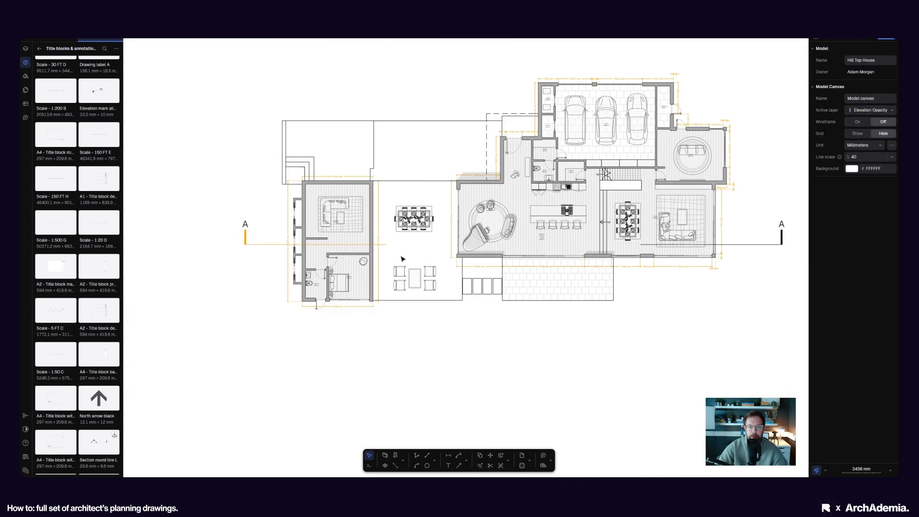
scroll(462, 256, up, 5)
drag(536, 310, 380, 255)
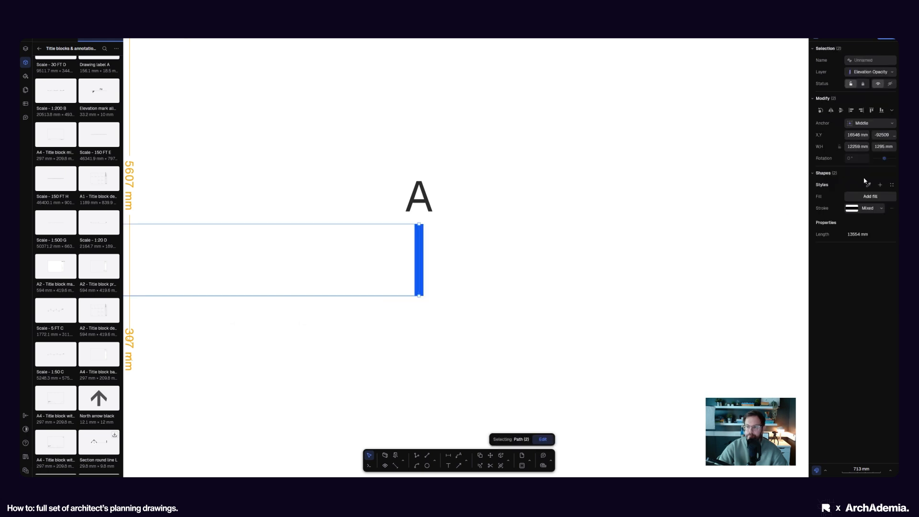
click(852, 209)
click(777, 290)
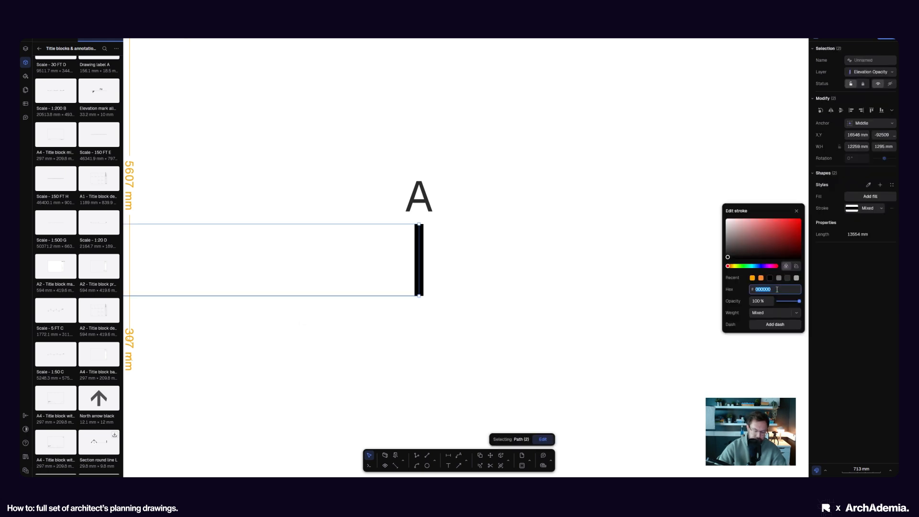
key(ctrl+v)
click(565, 290)
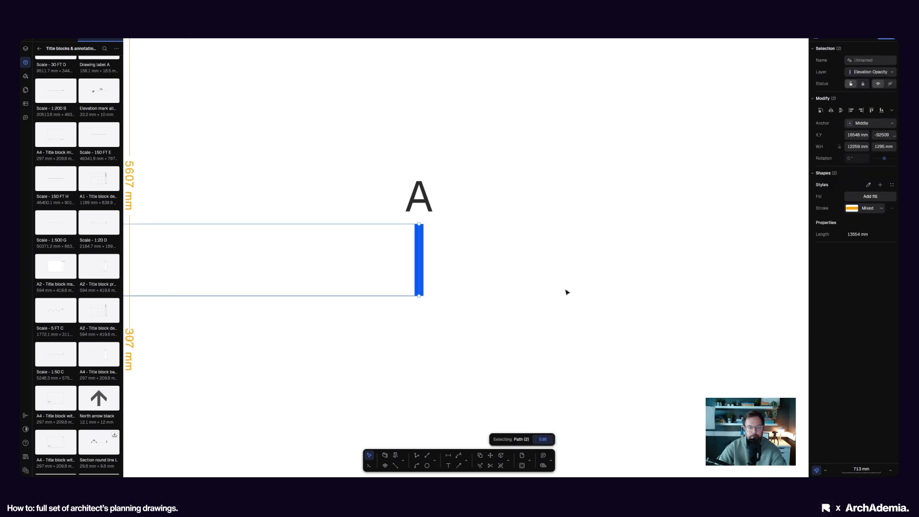
click(565, 292)
Step: Bring up the export formats for the Hill Top House model and go to DWG
scroll(570, 274, down, 8)
scroll(550, 306, up, 3)
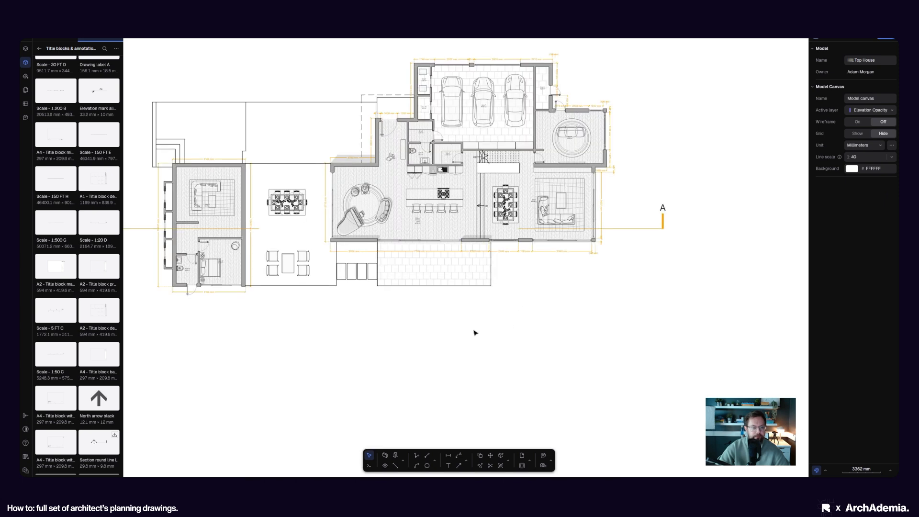
scroll(475, 333, down, 8)
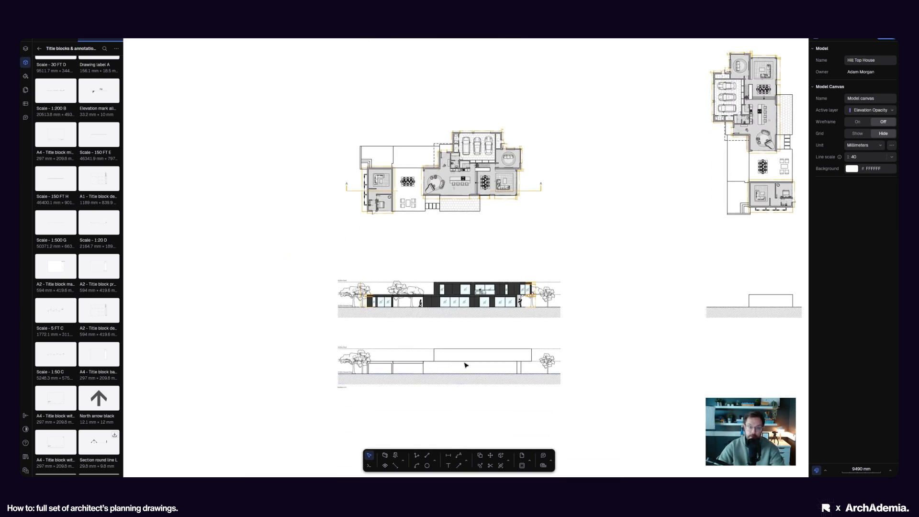
scroll(455, 256, up, 2)
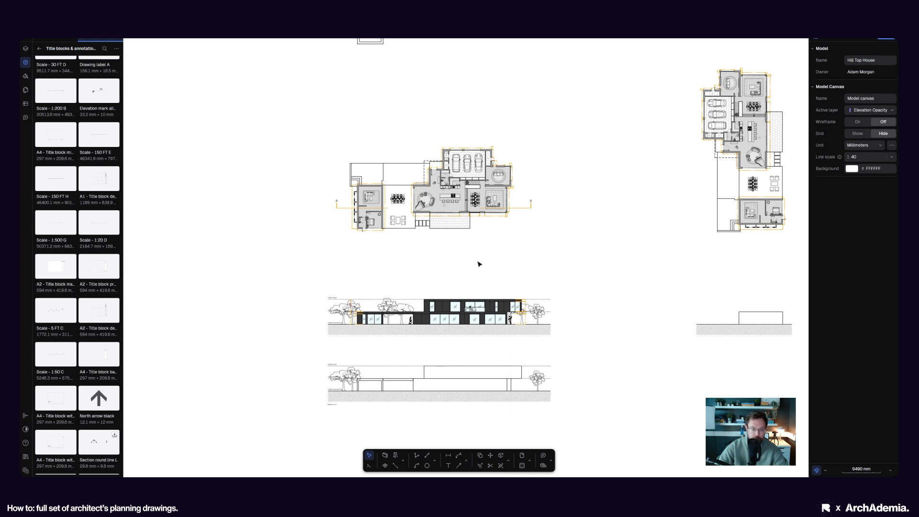
scroll(479, 264, up, 2)
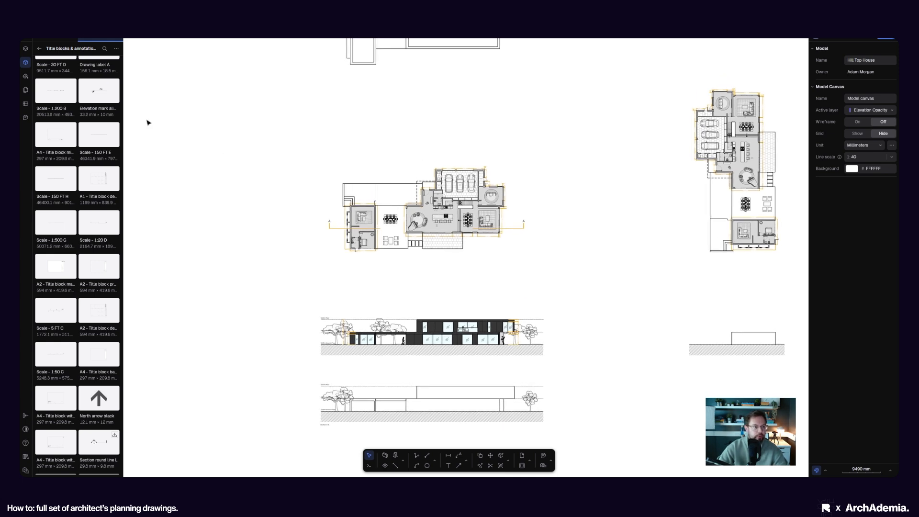
click(27, 39)
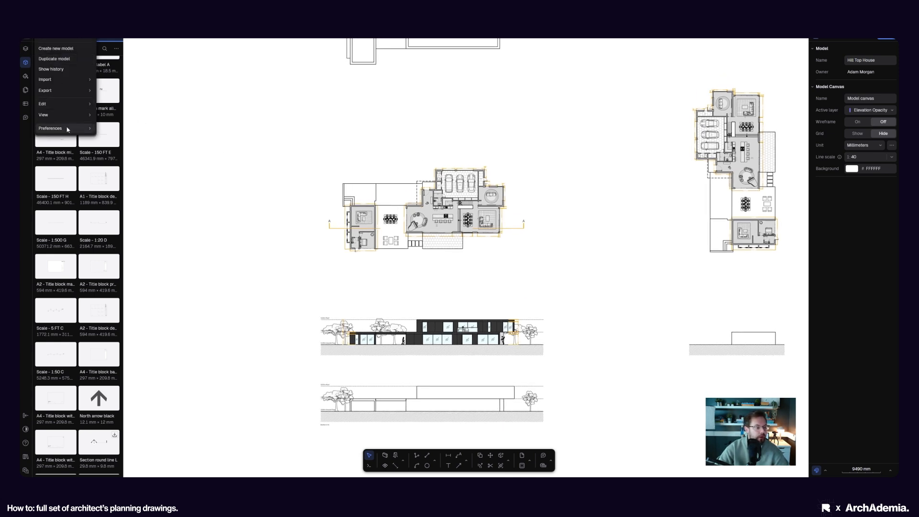
mouse_move(95, 98)
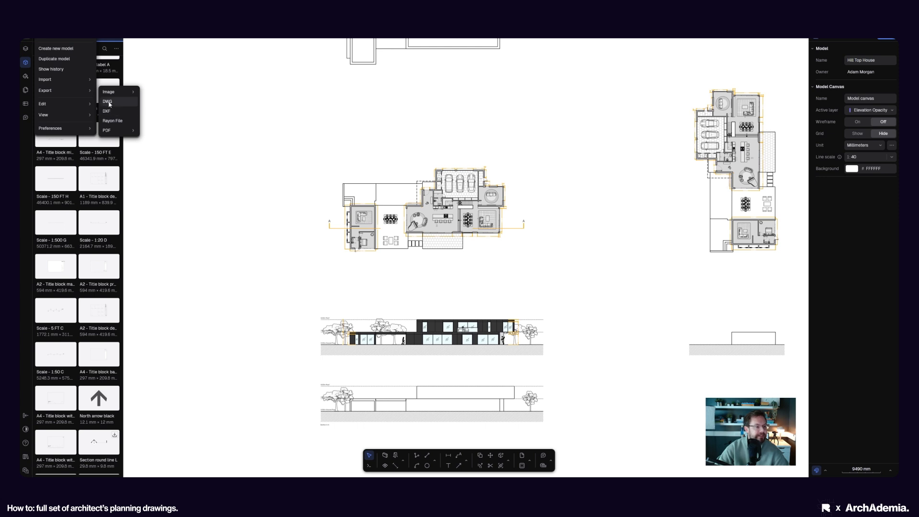
click(172, 222)
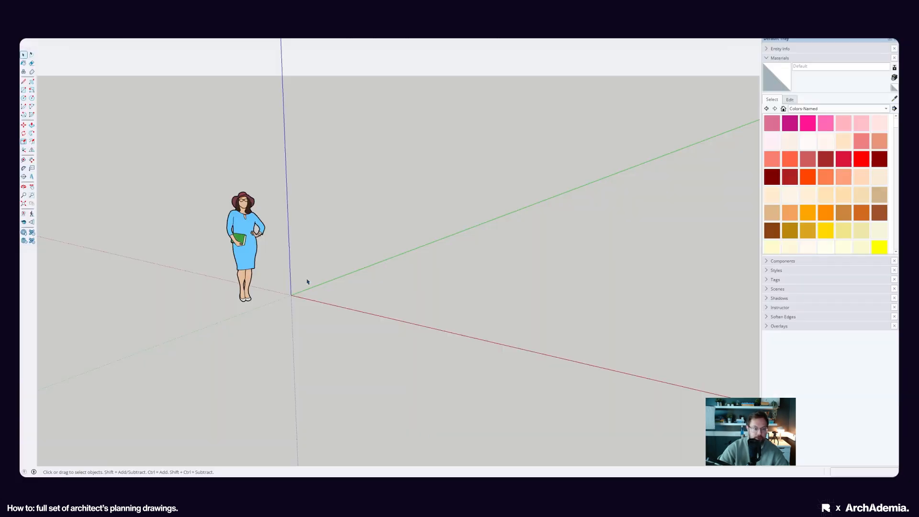
Step: In SketchUp, delete the default figure and import the Hill Top House DWG file from Downloads
click(247, 249)
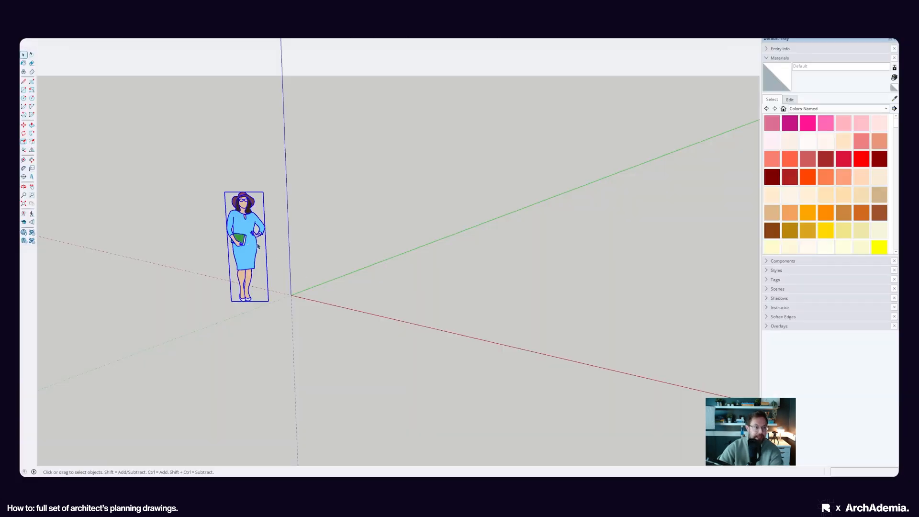
key(Delete)
key(alt+f)
click(48, 103)
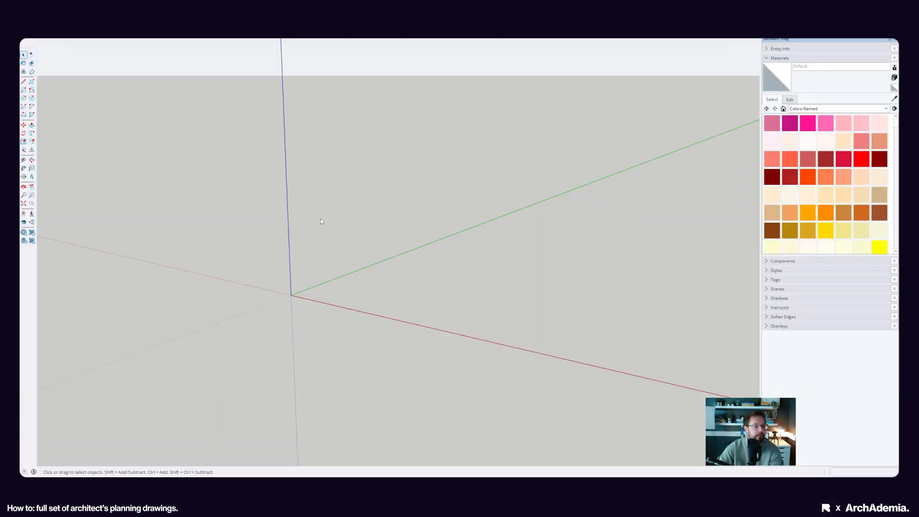
click(157, 137)
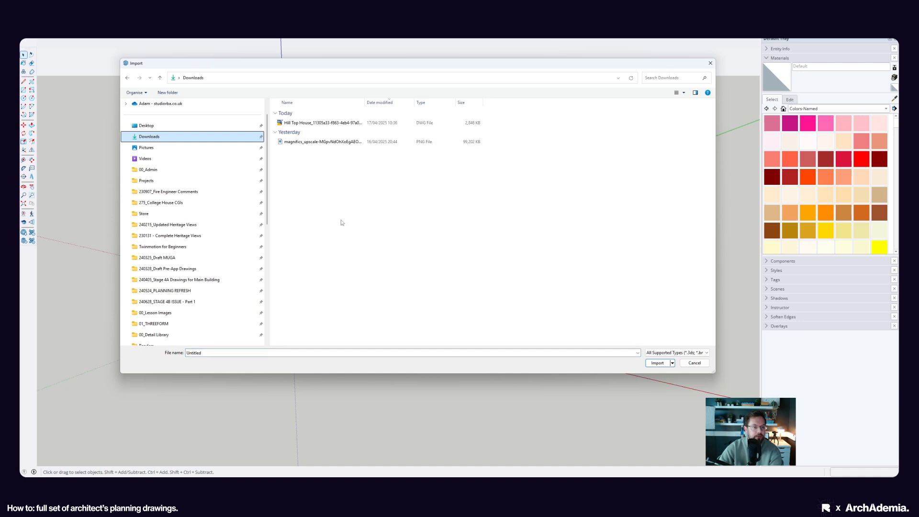
double_click(314, 124)
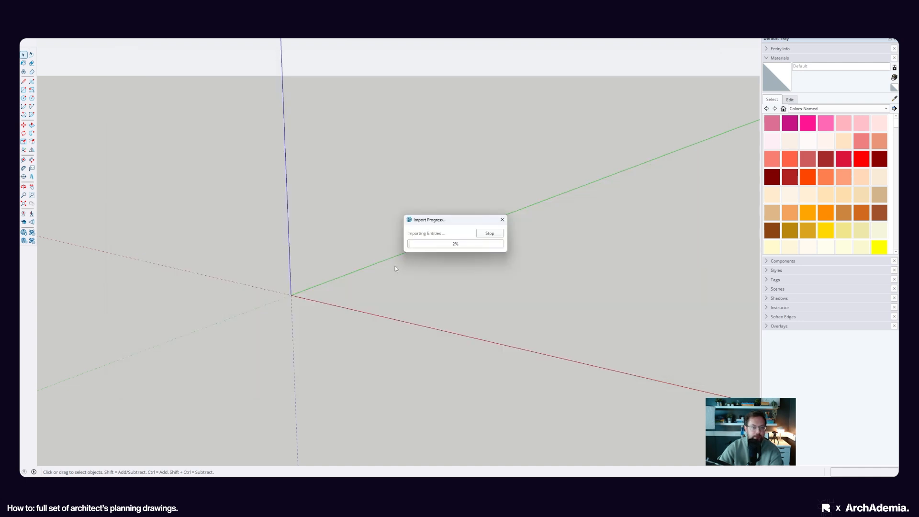
Step: Examine the imported plans, elevations and section linework up close and as a whole
middle_drag(395, 266, 476, 344)
scroll(464, 352, down, 1)
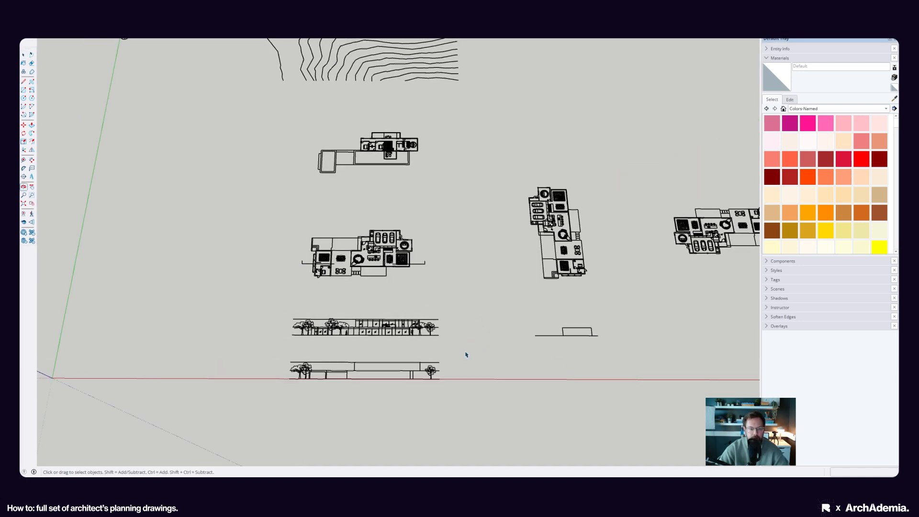
scroll(431, 349, up, 5)
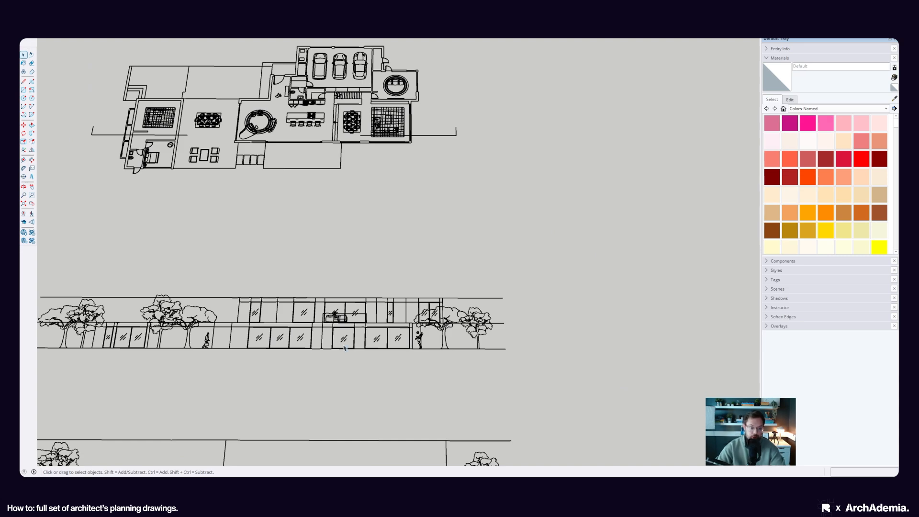
scroll(344, 348, up, 5)
scroll(364, 335, down, 2)
scroll(432, 306, up, 5)
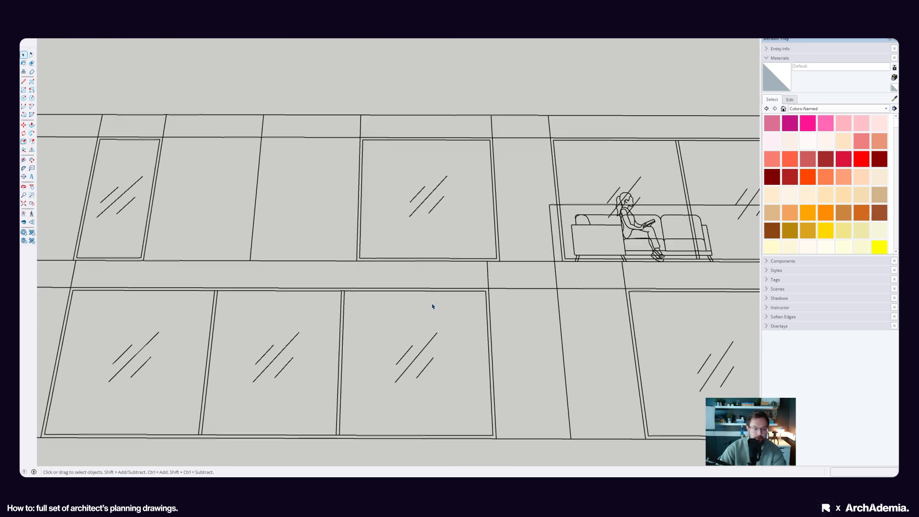
scroll(433, 307, down, 10)
middle_drag(405, 294, 400, 341)
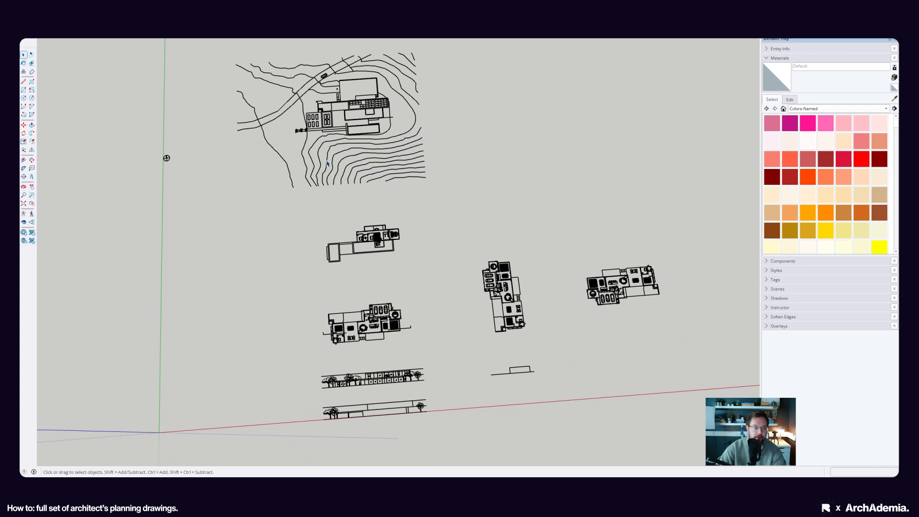
Step: Select the imported drawing set and explode it into separate objects
middle_drag(327, 164, 494, 202)
drag(190, 70, 191, 70)
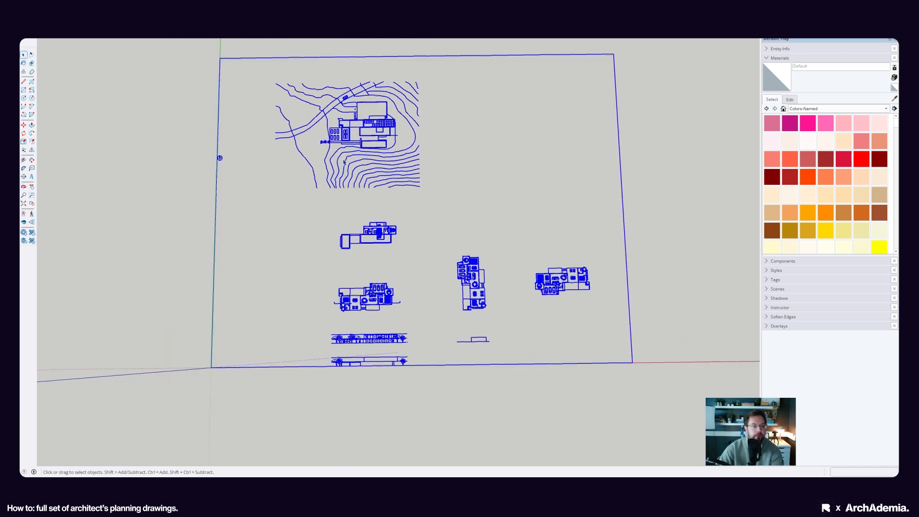
right_click(366, 150)
click(379, 204)
scroll(391, 206, down, 1)
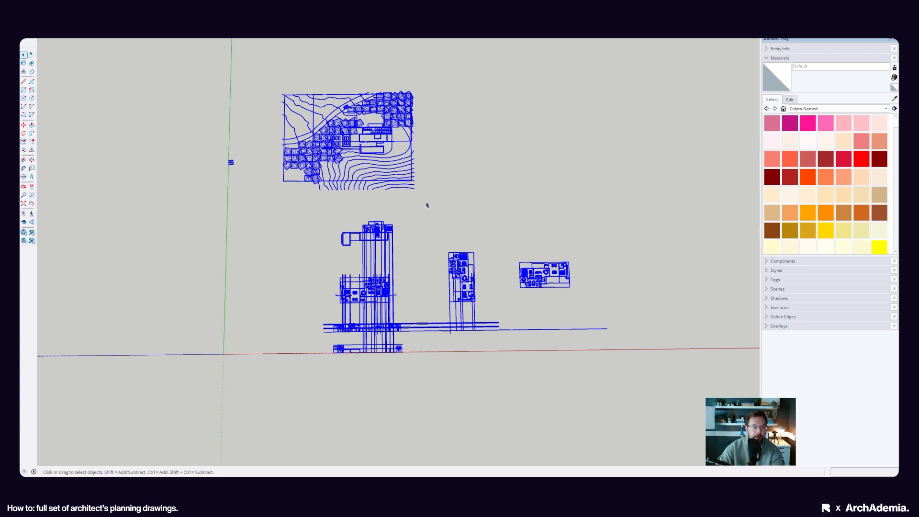
Step: Delete the site plan with its contours, and the front elevation and section drawings below the ground-floor plan
scroll(426, 205, up, 2)
click(489, 201)
key(Delete)
scroll(444, 322, up, 4)
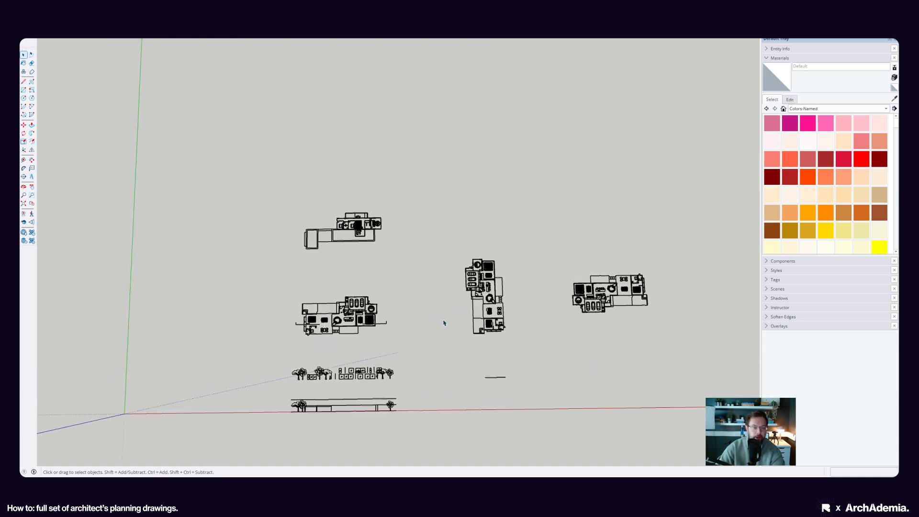
drag(152, 282, 151, 282)
key(Delete)
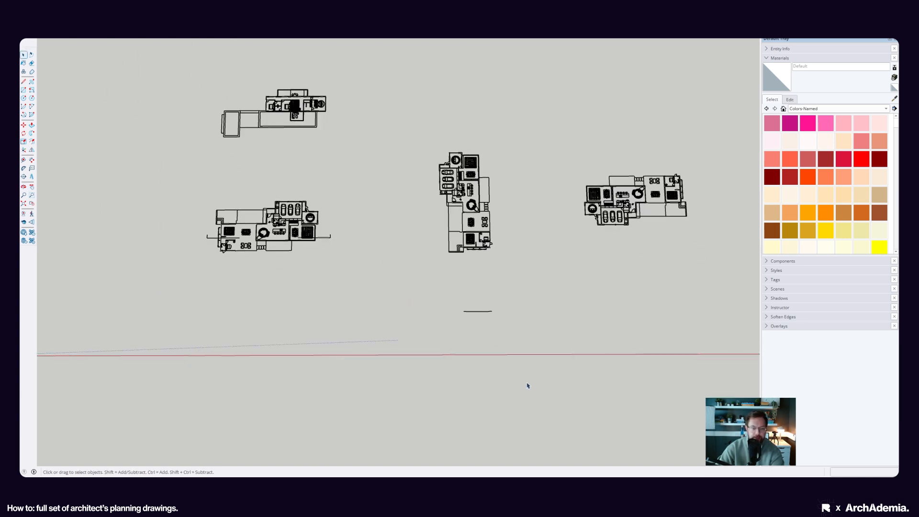
Step: Delete the two rotated ground-floor plan copies and the leftover side elevation line
drag(409, 129, 409, 128)
key(Delete)
scroll(411, 314, down, 2)
scroll(511, 230, up, 2)
drag(482, 172, 703, 306)
key(Delete)
scroll(286, 209, down, 2)
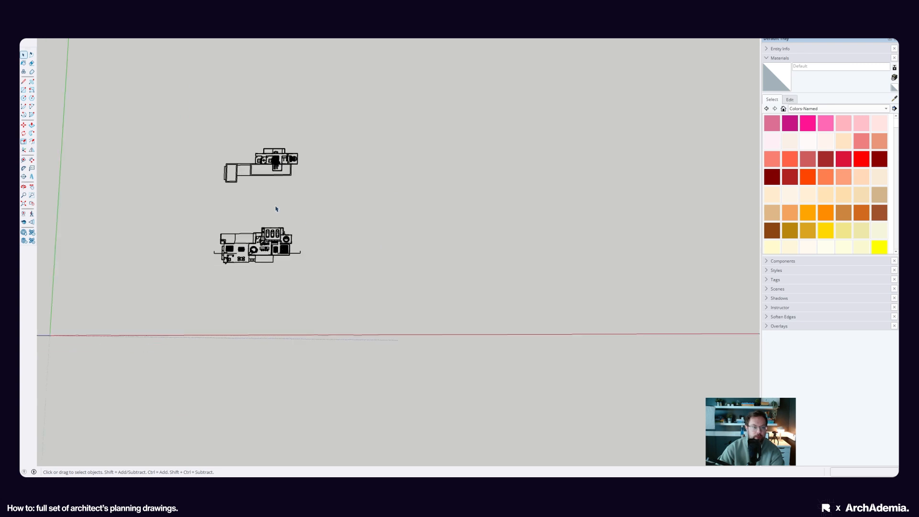
scroll(242, 178, up, 5)
scroll(251, 183, up, 2)
shift+middle_drag(346, 186, 378, 200)
scroll(364, 203, down, 3)
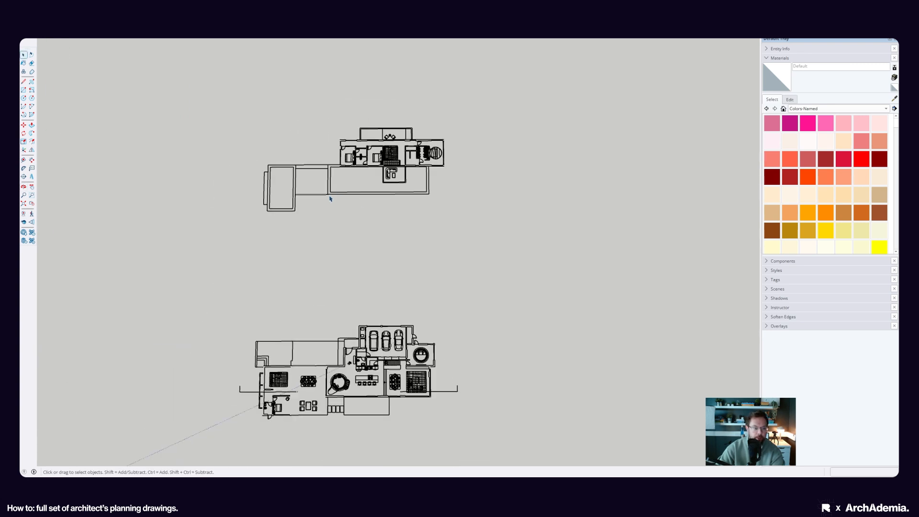
Step: Make the first-floor plan one group and the ground-floor plan with its section marks another group
drag(436, 221, 455, 229)
right_click(391, 154)
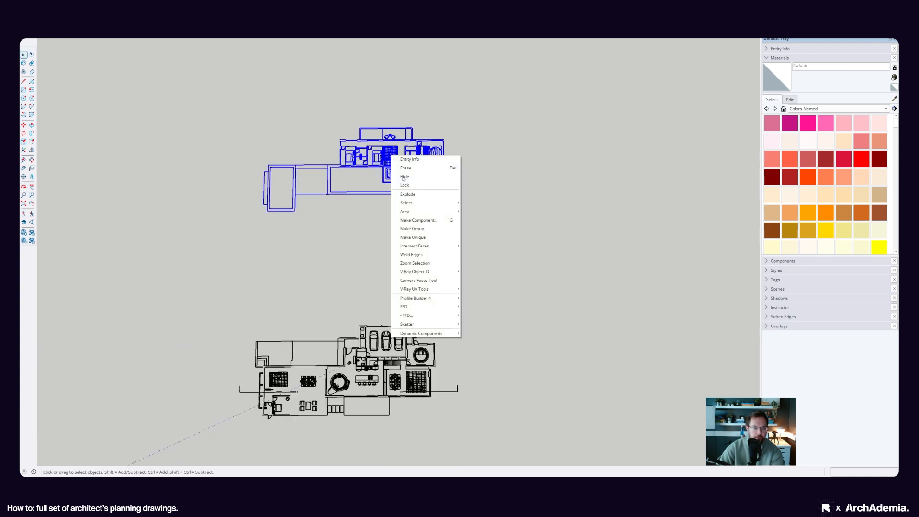
click(413, 229)
shift+middle_drag(325, 368, 321, 293)
scroll(294, 296, up, 2)
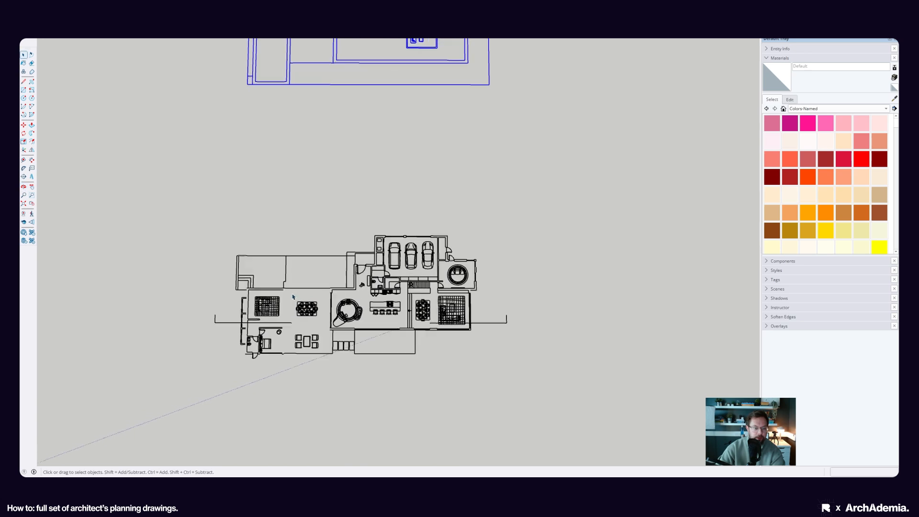
scroll(267, 351, up, 5)
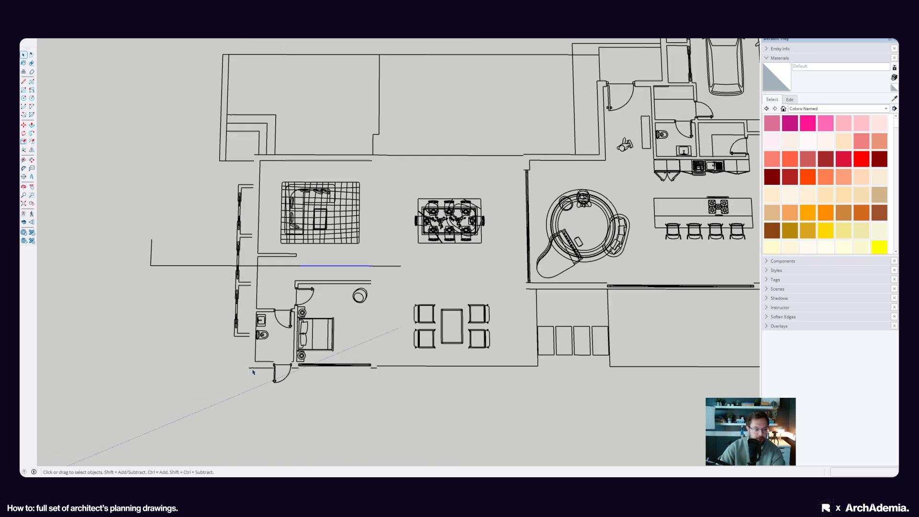
scroll(311, 366, down, 6)
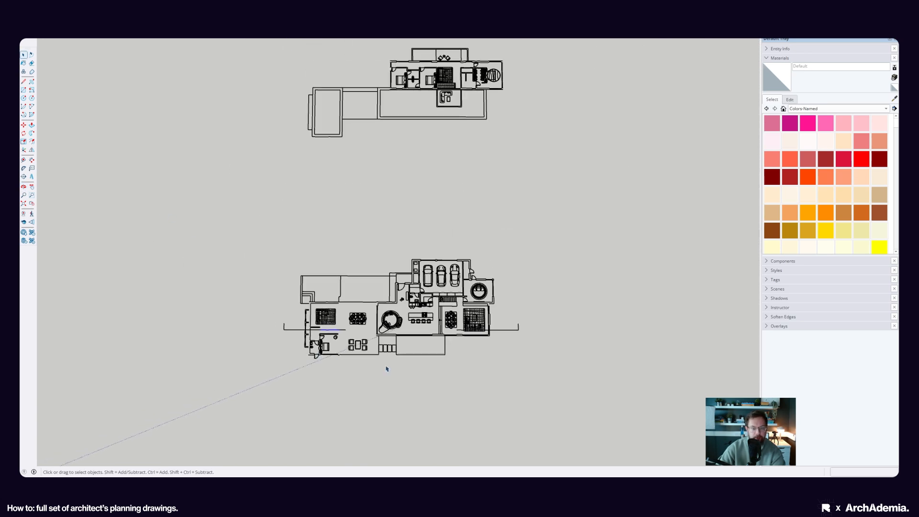
drag(203, 197, 202, 195)
right_click(390, 305)
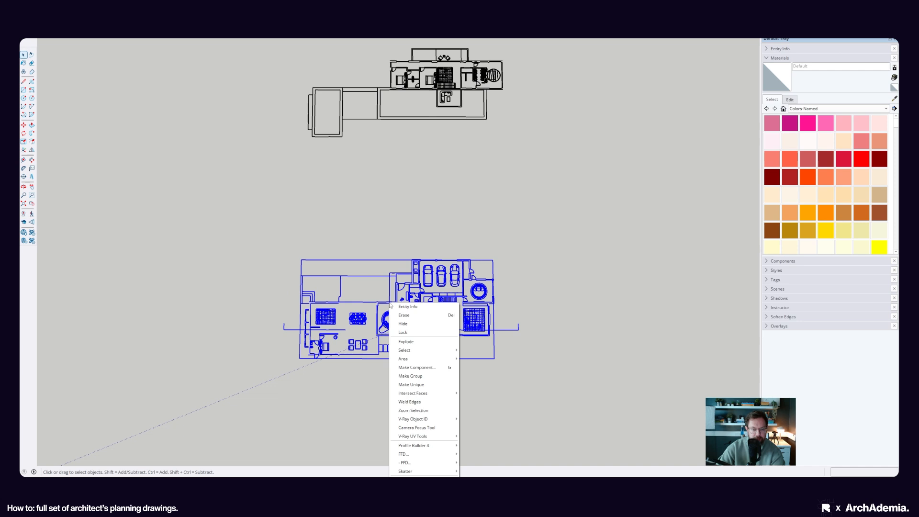
click(408, 376)
Step: Move the first-floor plan onto the ground-floor plan, matching its outer roof corner to the outer corner of the dining and lounge wing
scroll(431, 225, down, 3)
middle_drag(430, 225, 412, 185)
click(392, 169)
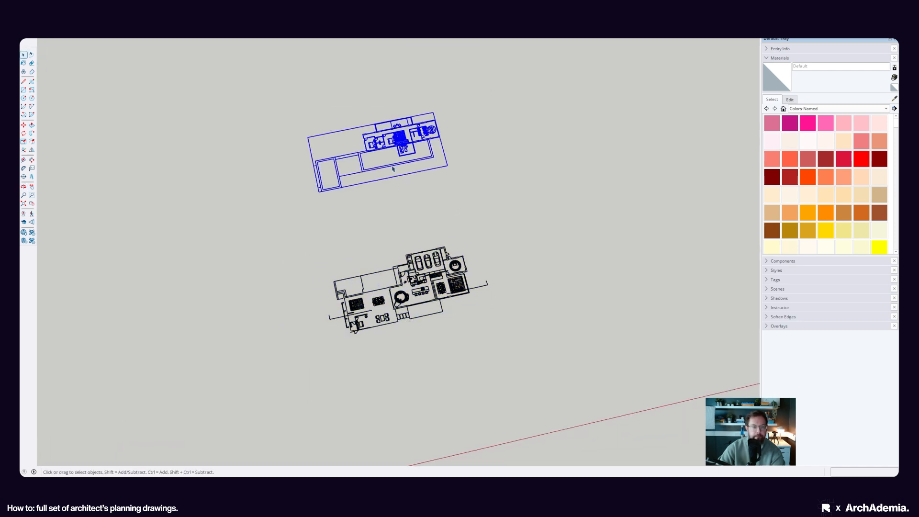
scroll(383, 214, up, 2)
key(m)
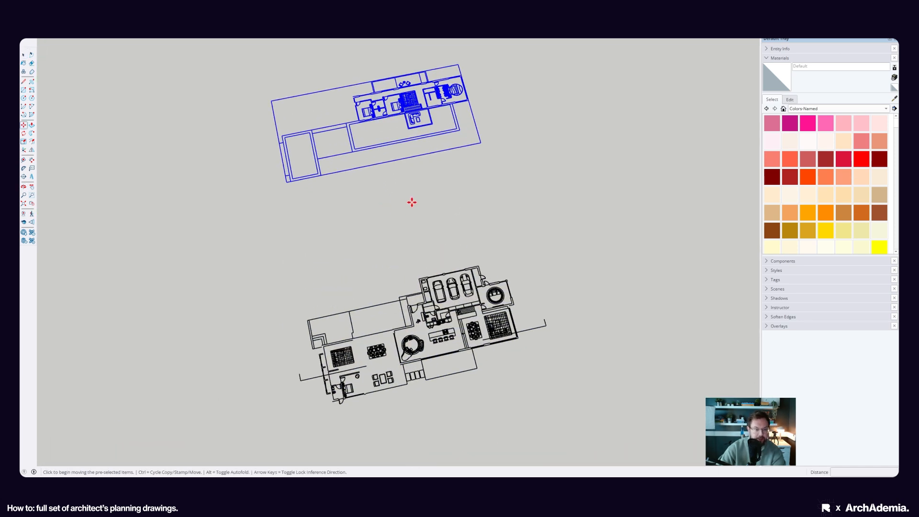
middle_drag(412, 202, 362, 192)
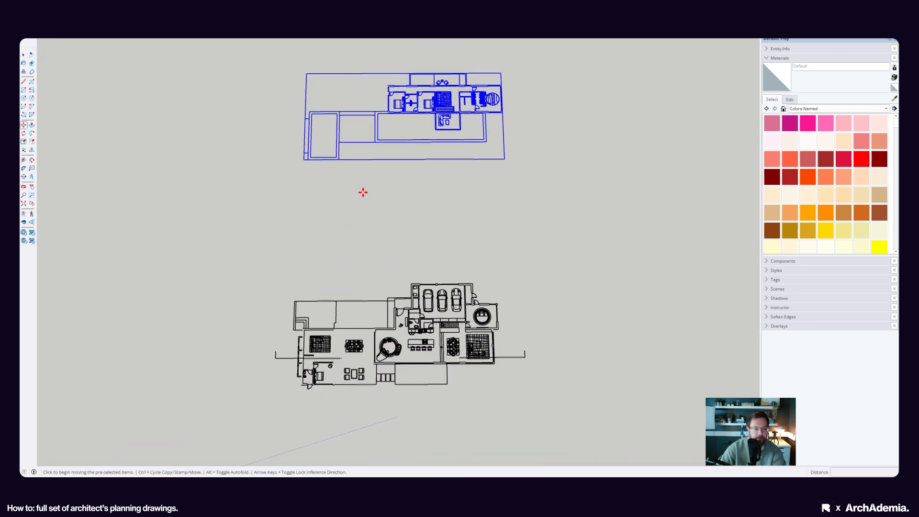
click(489, 146)
scroll(494, 356, up, 3)
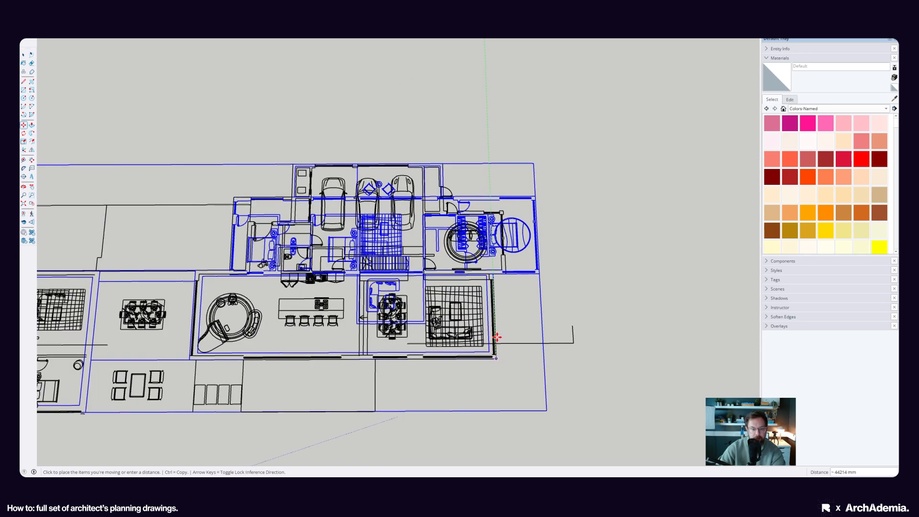
click(497, 337)
Step: Raise the first-floor plan vertically above the ground-floor plan, then hide it
scroll(497, 337, down, 2)
middle_drag(498, 337, 552, 143)
click(555, 285)
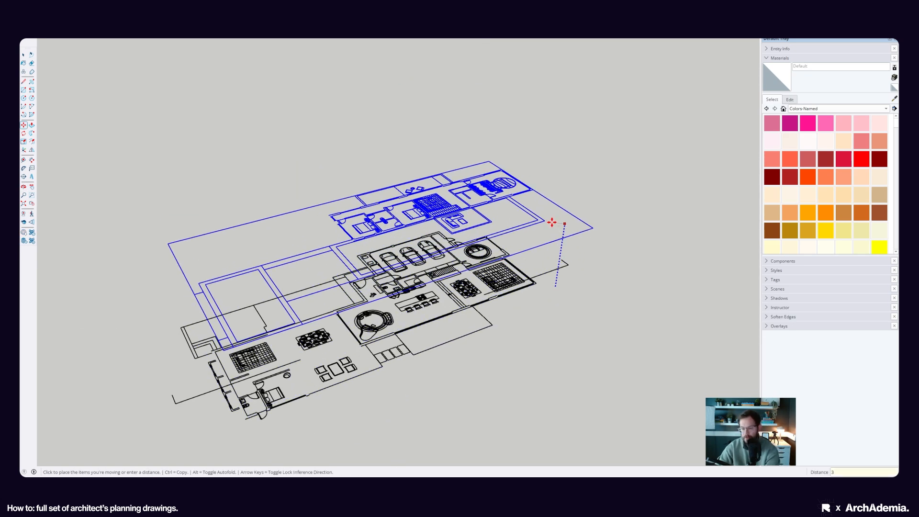
key(Escape)
click(23, 55)
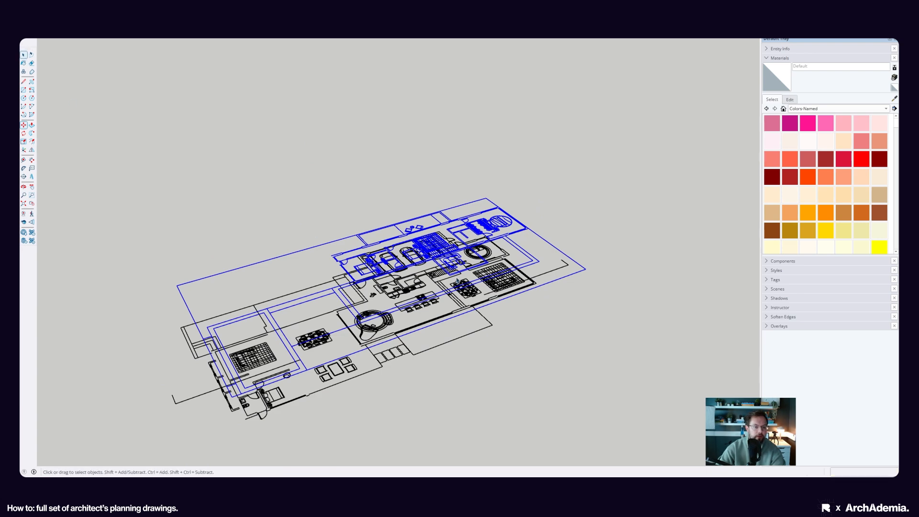
scroll(445, 261, up, 2)
right_click(422, 229)
click(437, 250)
Step: Try to draw a rectangle of about 6166 x 10497 mm over the bedroom wing's external walls
scroll(293, 350, up, 6)
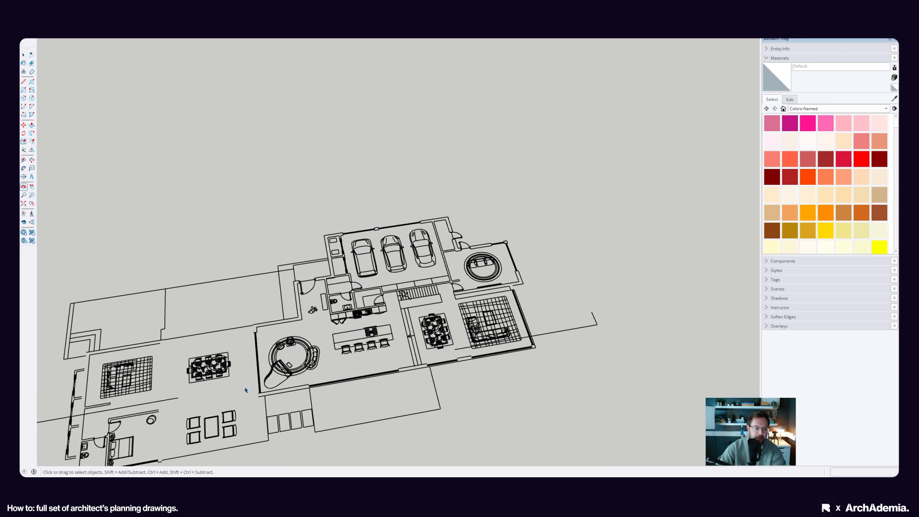
key(r)
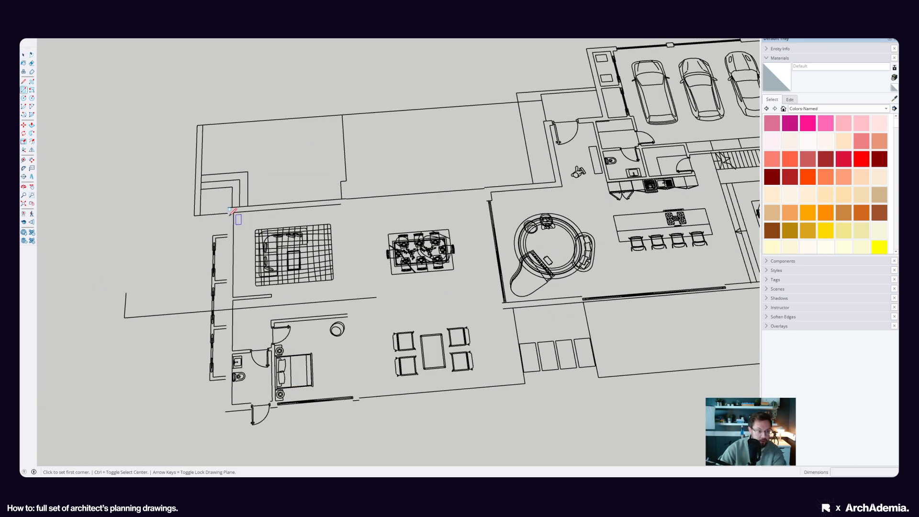
click(227, 207)
scroll(373, 405, up, 2)
click(356, 401)
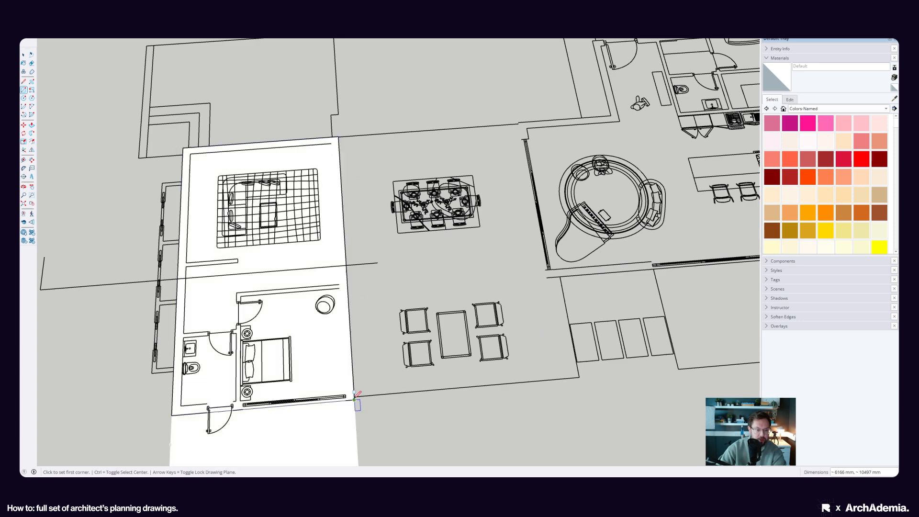
scroll(347, 398, down, 3)
middle_drag(346, 397, 689, 143)
key(space)
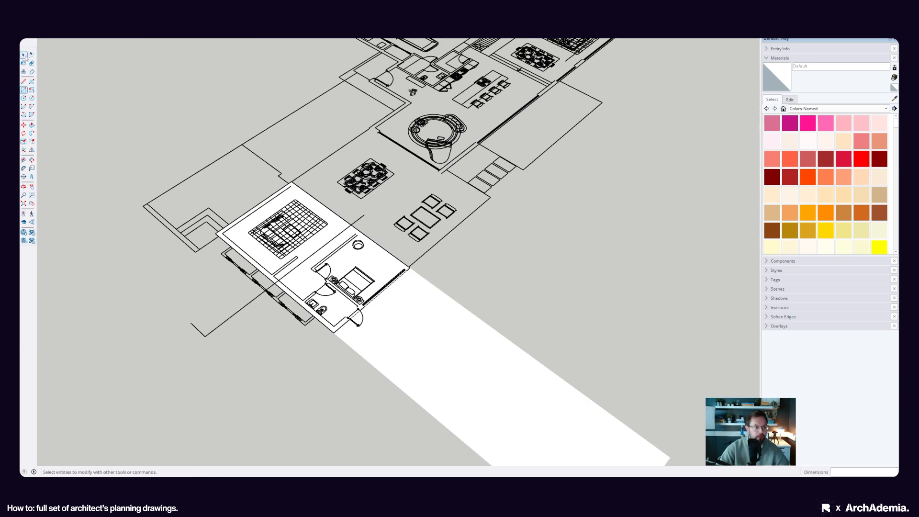
scroll(347, 212, down, 3)
scroll(365, 278, up, 3)
key(ctrl+z)
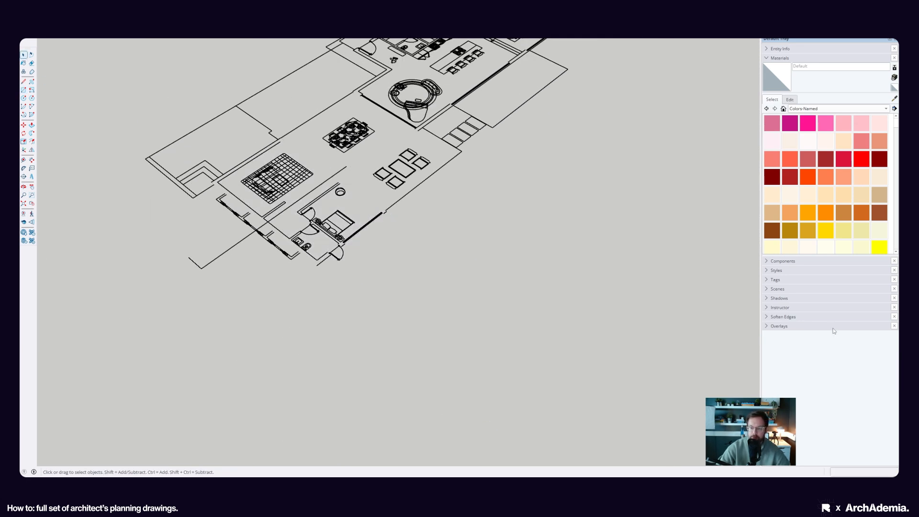
Step: Display the full tag list and turn on the hidden Trees 8, Tree Shadow 2 and both Elevation Guides tags
click(767, 280)
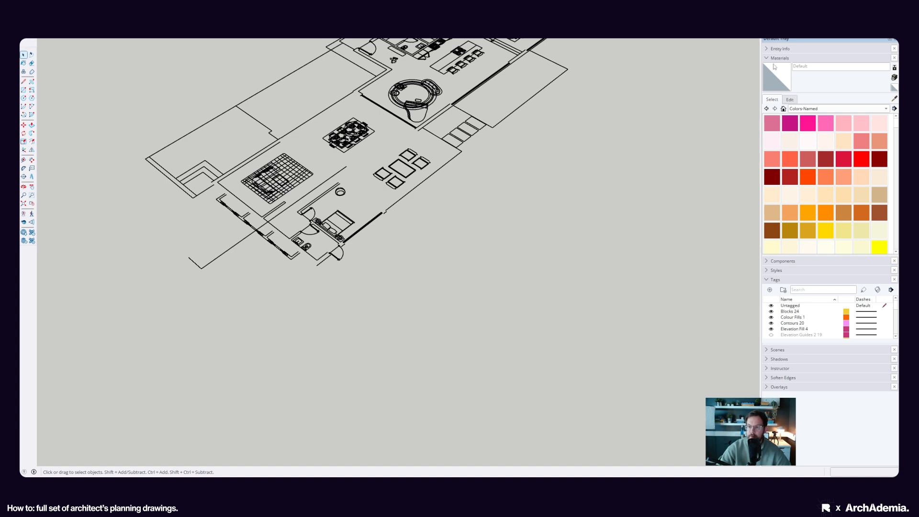
click(769, 58)
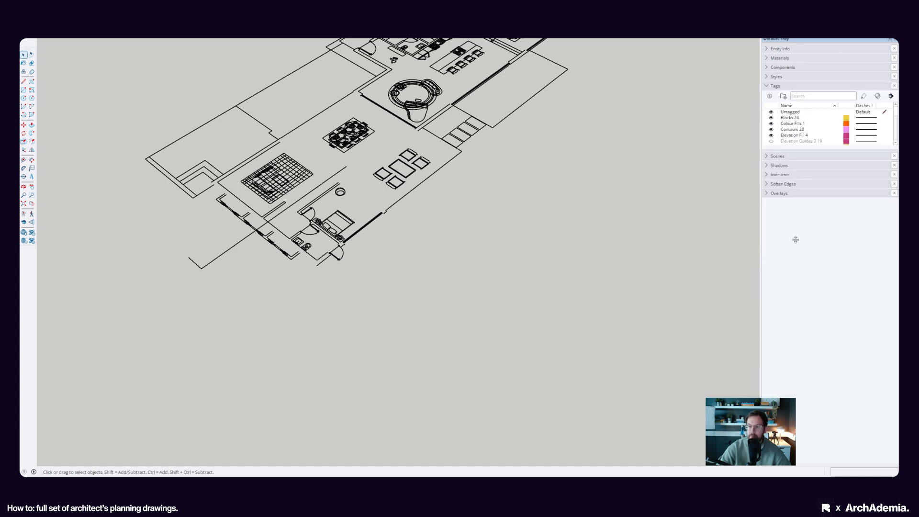
drag(796, 240, 790, 289)
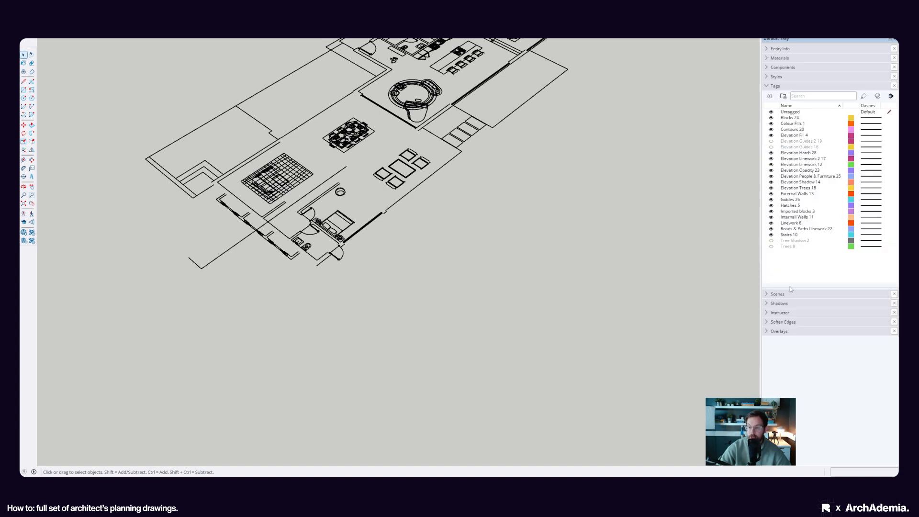
click(771, 246)
click(772, 240)
click(771, 147)
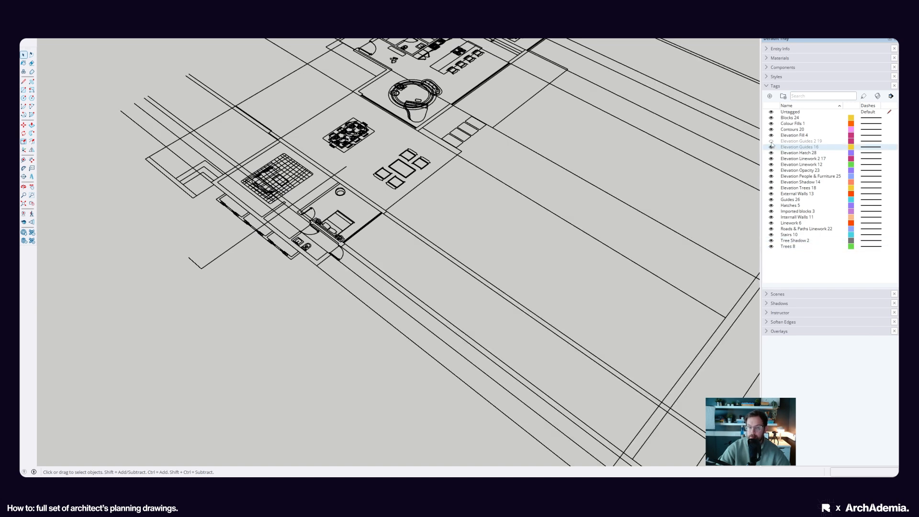
click(772, 141)
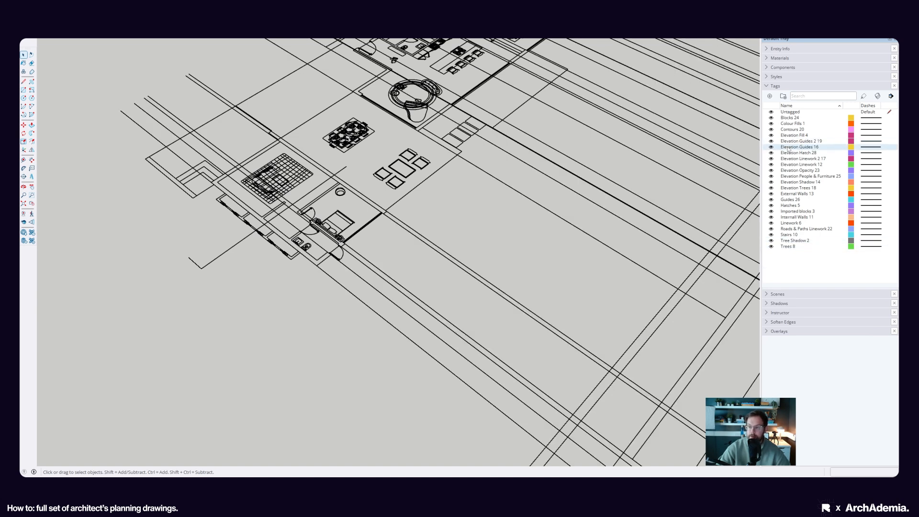
Step: Delete both Elevation Guides tags together with the entities assigned to them
shift+click(791, 146)
right_click(793, 143)
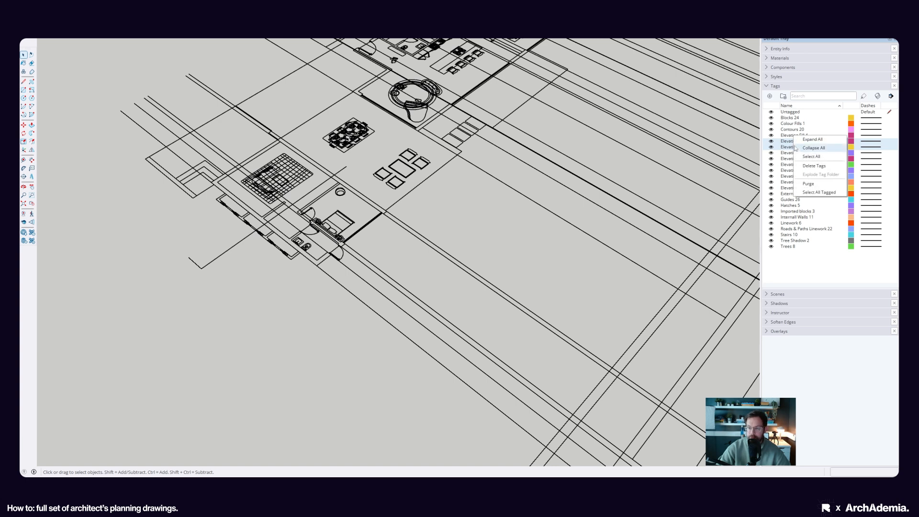
click(816, 166)
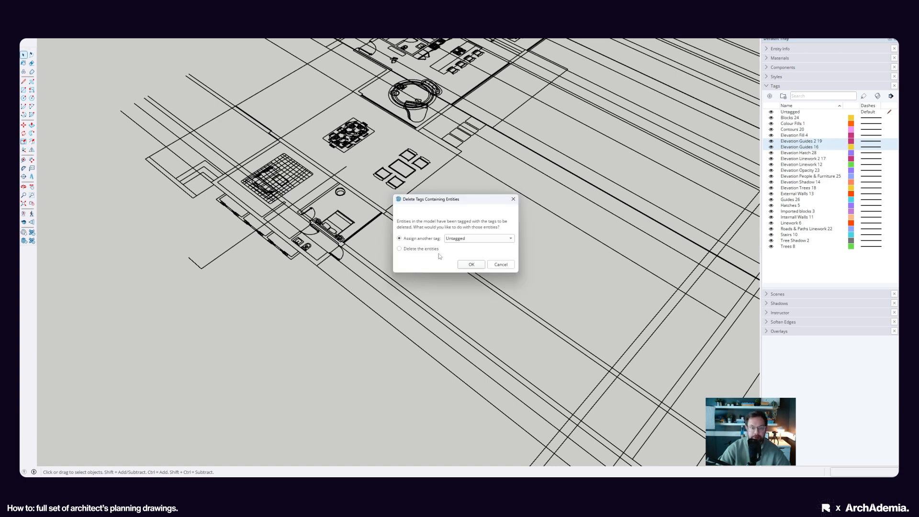
click(461, 264)
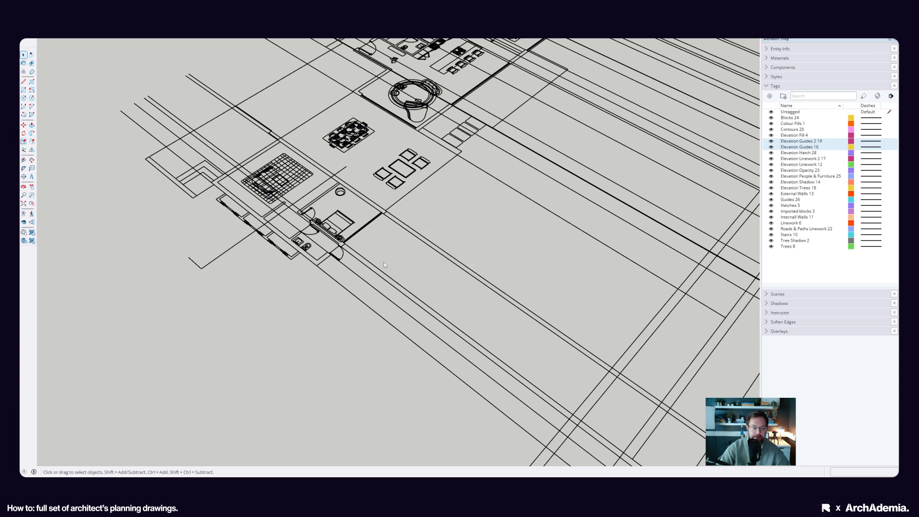
scroll(390, 291, down, 2)
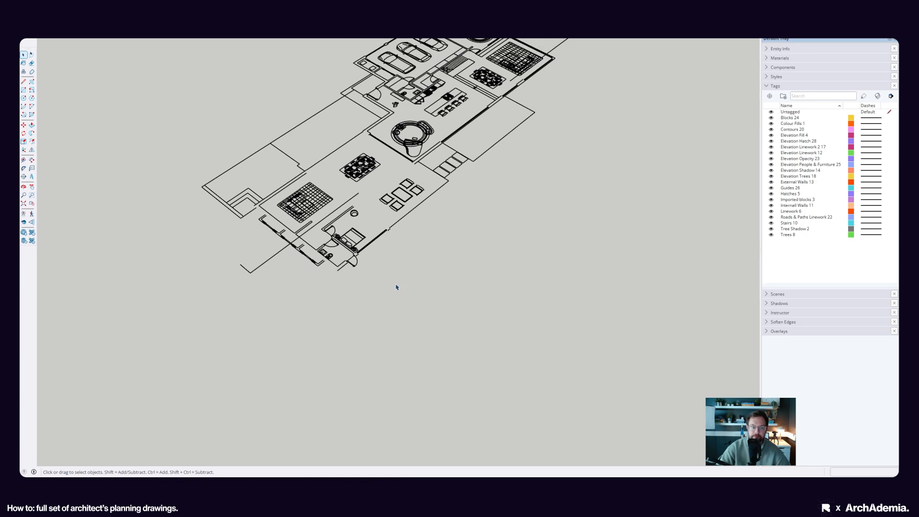
Step: Draw a rectangle over the bedroom wing between opposite outer wall corners
scroll(316, 199, up, 4)
key(r)
click(194, 197)
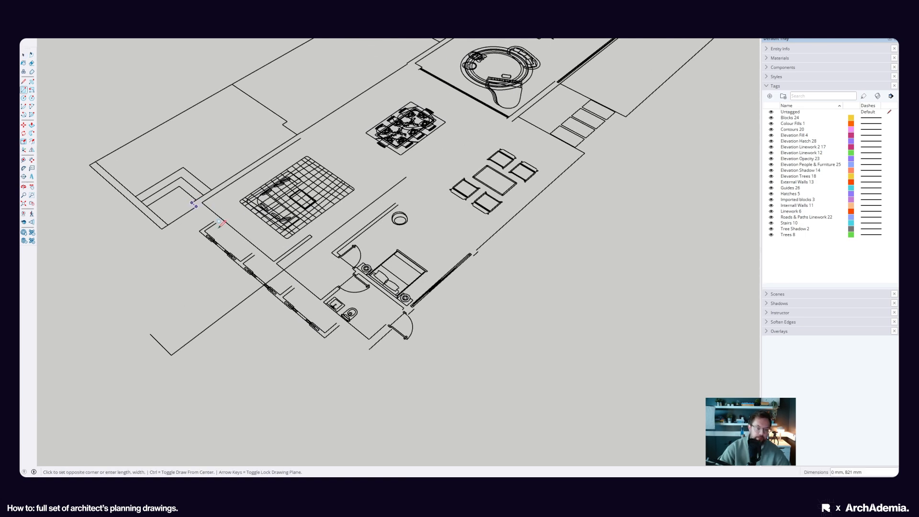
click(476, 257)
Step: Draw a rectangle over the kitchen, dining and lounge wing between opposite outer wall corners
scroll(408, 279, down, 2)
middle_drag(408, 280, 369, 176)
scroll(369, 176, up, 2)
click(377, 153)
scroll(381, 158, down, 3)
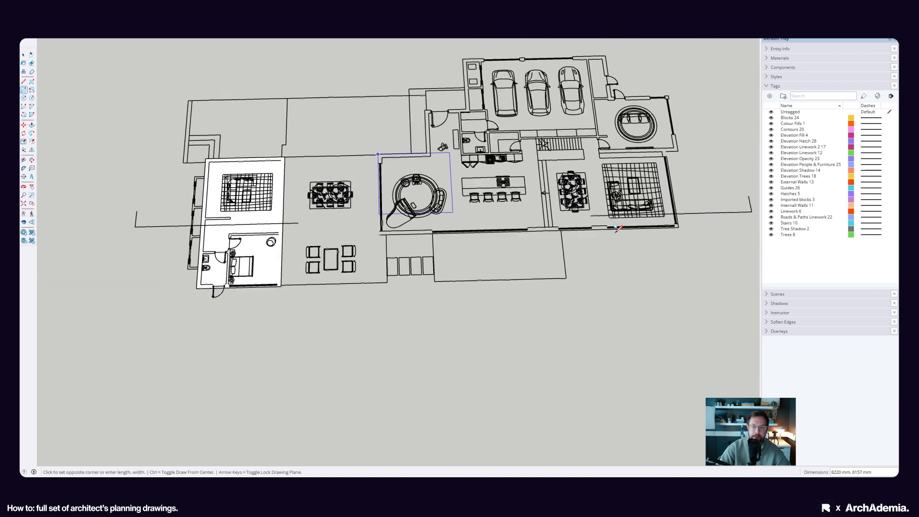
scroll(677, 227, up, 2)
click(676, 225)
Step: Select the two rectangular wing faces and combine them into one group
scroll(670, 225, down, 2)
middle_drag(503, 236, 365, 214)
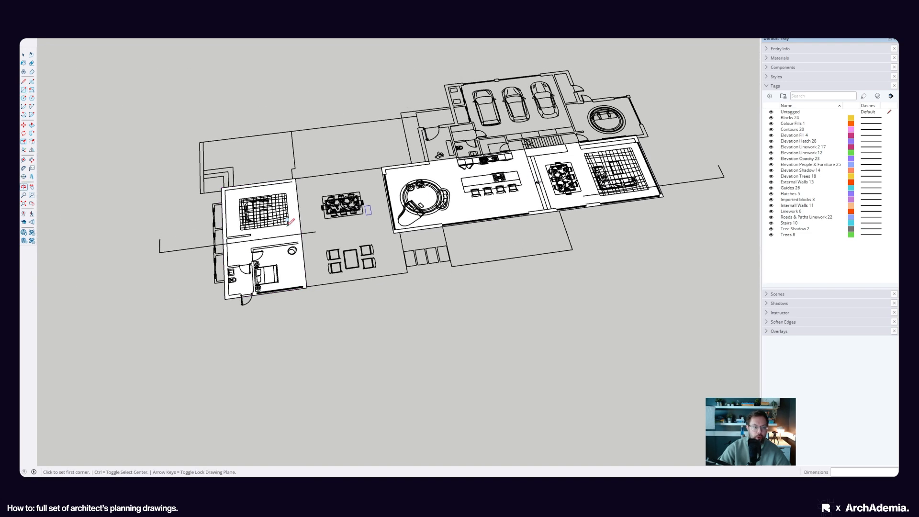
scroll(293, 228, up, 2)
scroll(287, 244, up, 3)
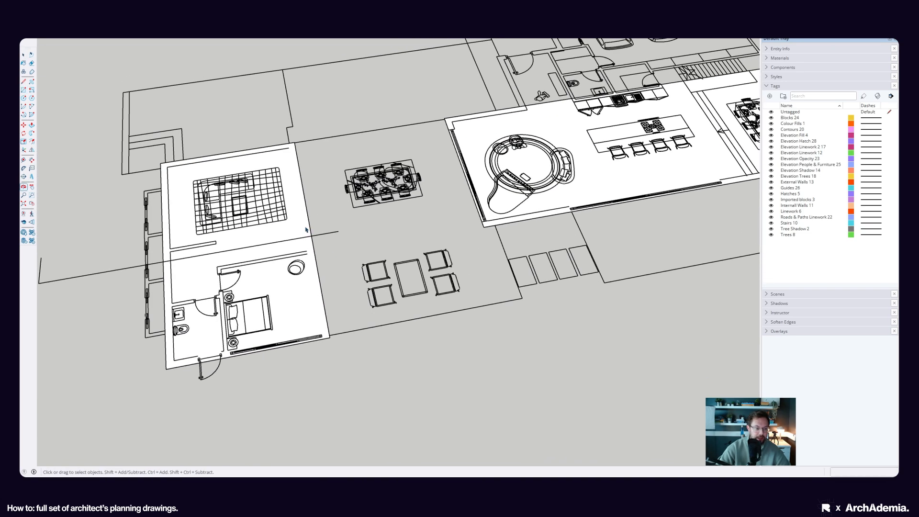
key(space)
click(298, 229)
ctrl+click(474, 137)
right_click(474, 136)
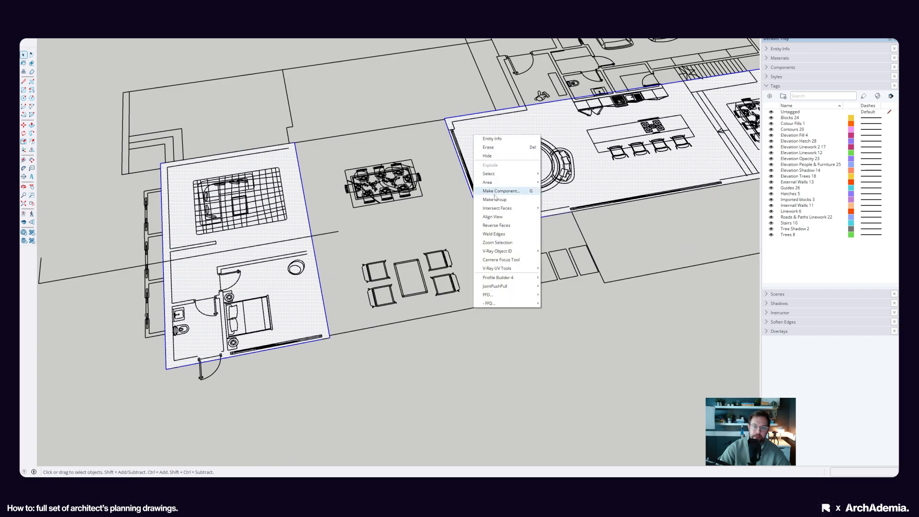
click(493, 199)
Step: Open the wing group for editing and offset the bedroom wing's outline inward to the inner wall face
middle_drag(433, 251, 243, 229)
scroll(213, 220, up, 2)
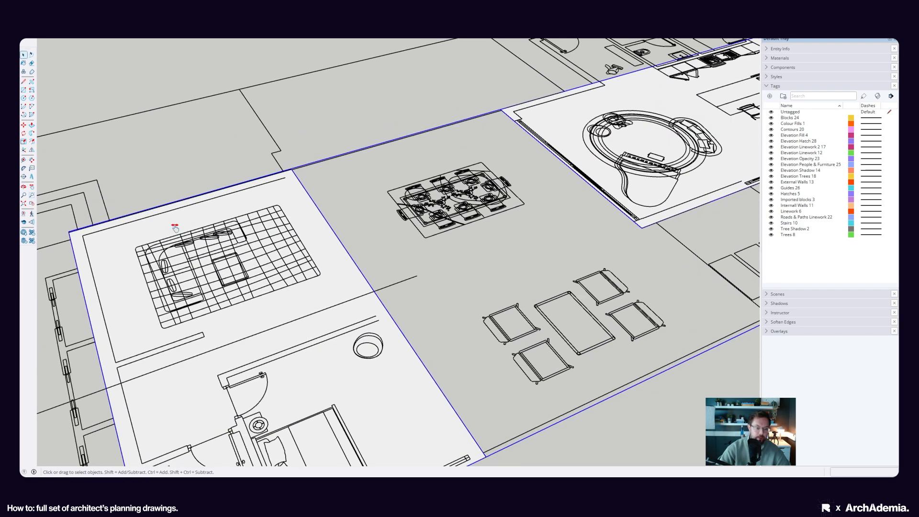
shift+middle_drag(175, 228, 253, 208)
double_click(246, 211)
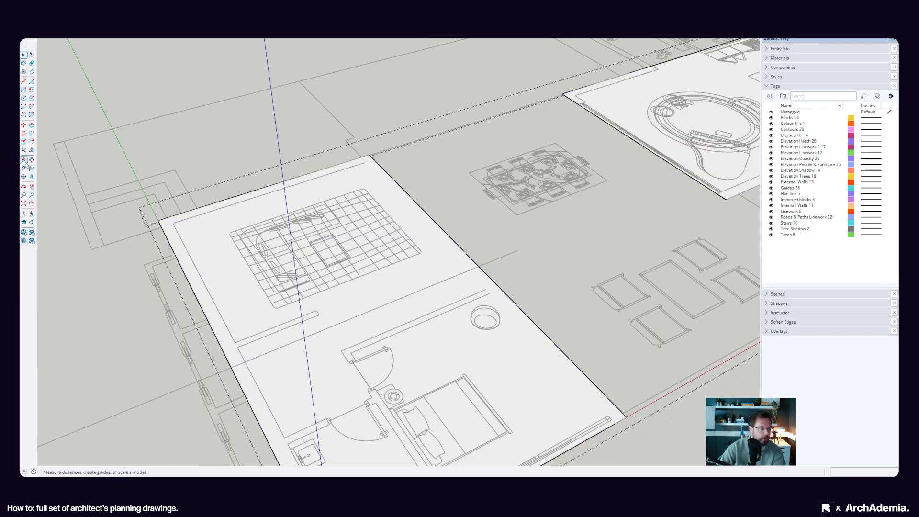
scroll(180, 226, up, 2)
click(151, 229)
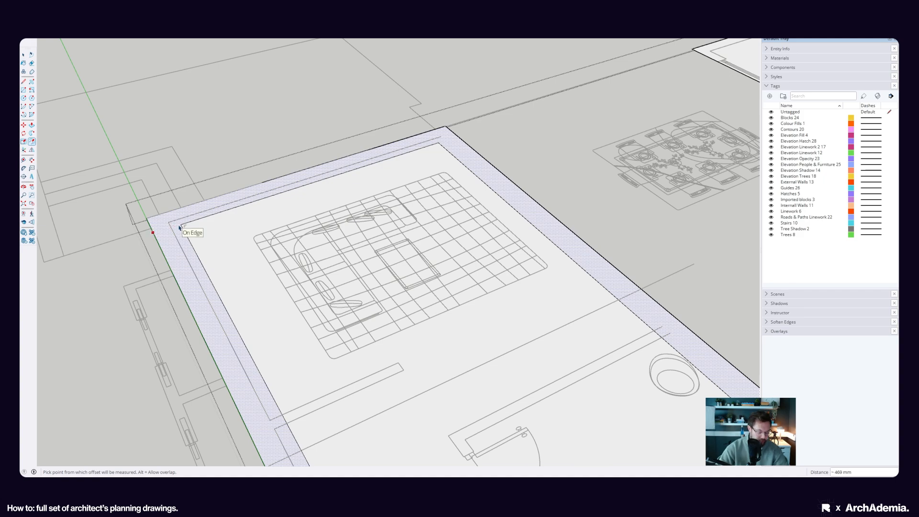
key(ctrl+z)
click(176, 225)
click(170, 223)
Step: Offset the kitchen, dining and lounge wing's outline inward to the inner wall face
scroll(173, 229, down, 3)
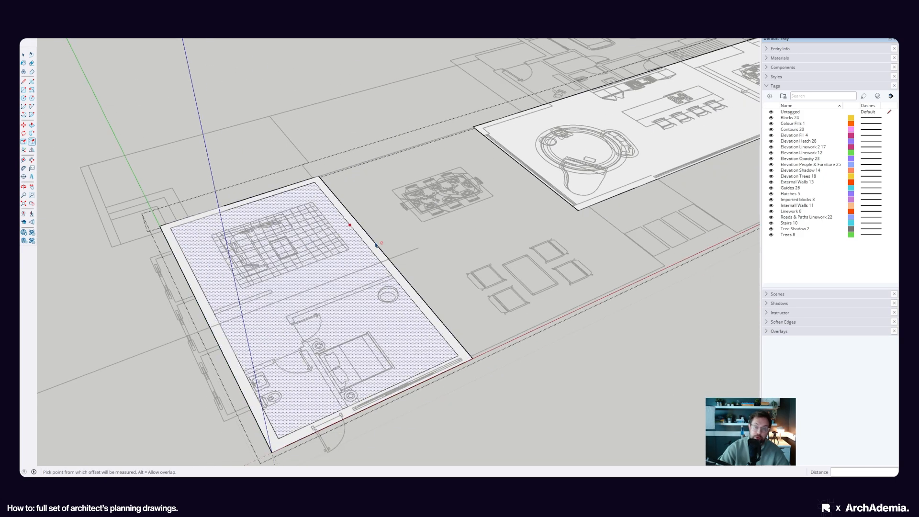
shift+middle_drag(493, 132, 372, 221)
scroll(342, 201, up, 4)
click(287, 209)
click(304, 197)
scroll(312, 208, down, 6)
scroll(536, 174, up, 3)
Step: Draw three parallel lines of about 6112 mm between the long inner wall faces, tracing the step lines between kitchen and dining area
middle_drag(536, 173, 82, 73)
click(23, 56)
scroll(344, 213, up, 2)
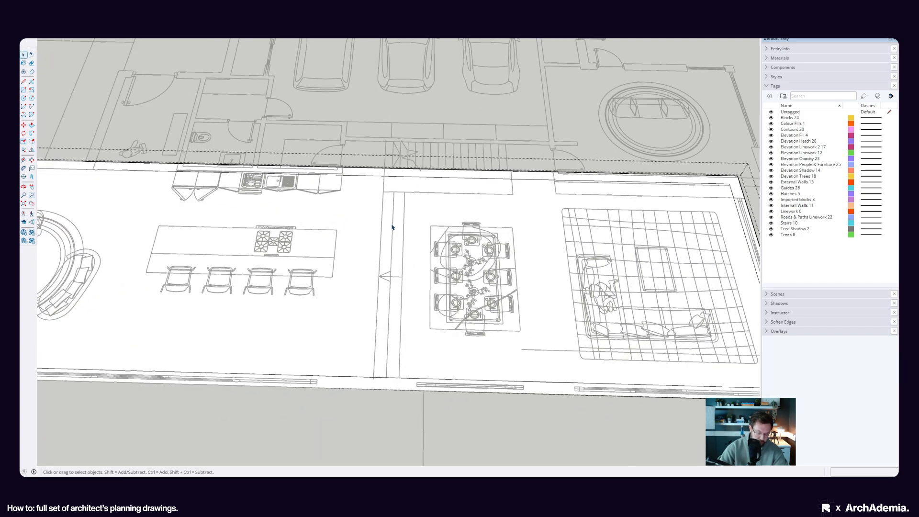
scroll(383, 191, up, 2)
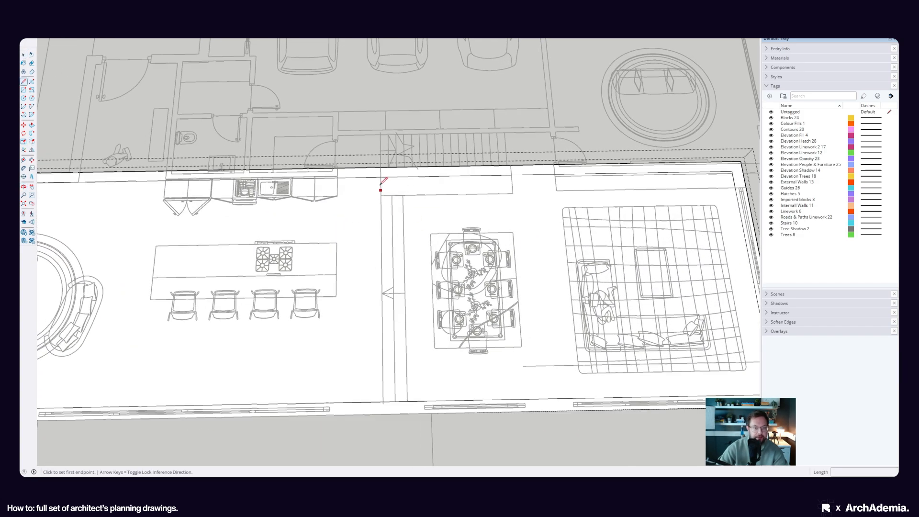
click(381, 178)
click(384, 400)
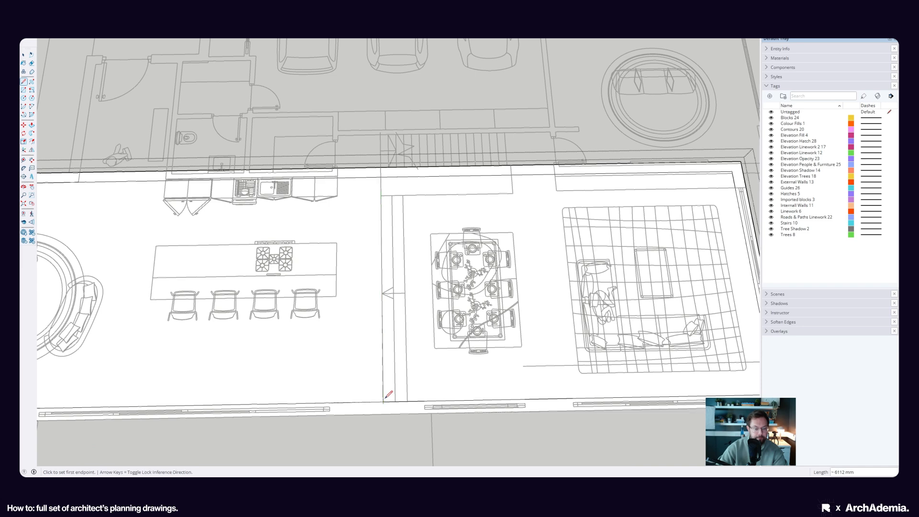
click(395, 400)
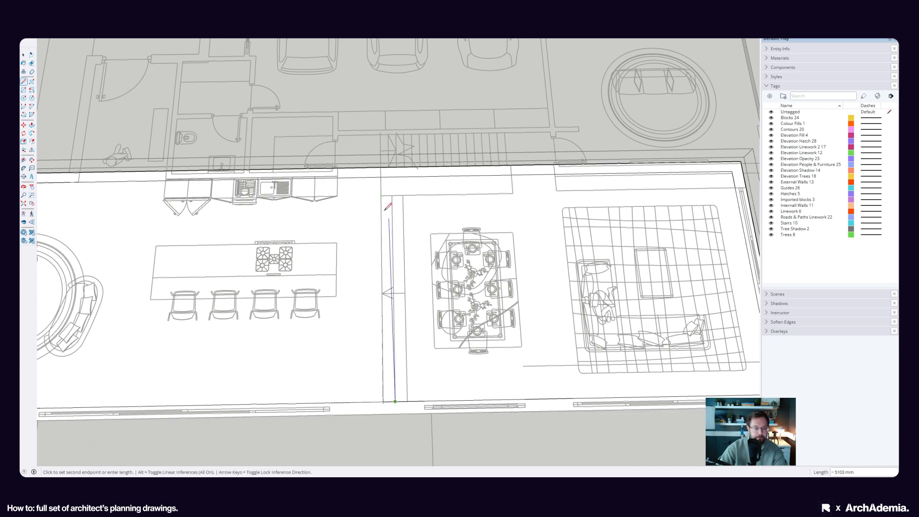
click(392, 176)
click(406, 401)
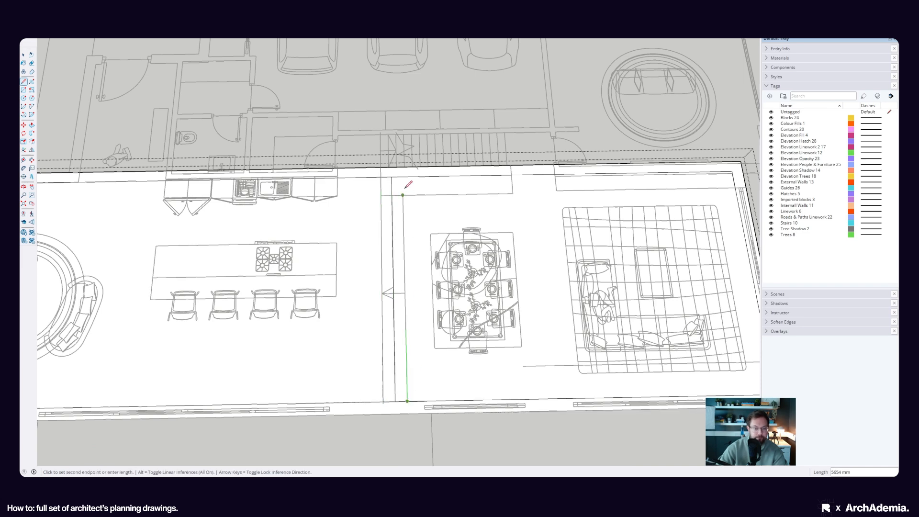
click(402, 176)
scroll(615, 256, down, 3)
scroll(273, 268, up, 2)
scroll(275, 235, up, 3)
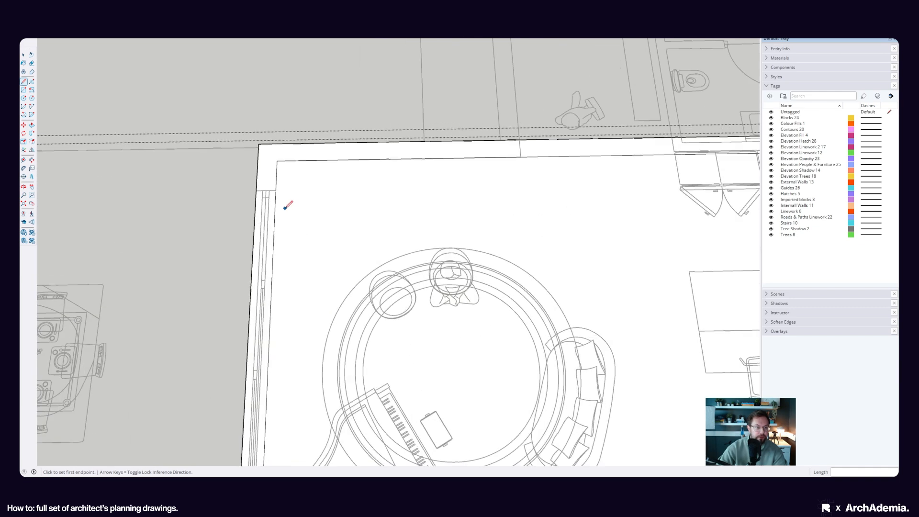
Step: Draw a line across the wall thickness at the inner corner beside the piano room's end window, and erase the excess
scroll(259, 184, down, 1)
scroll(288, 430, up, 2)
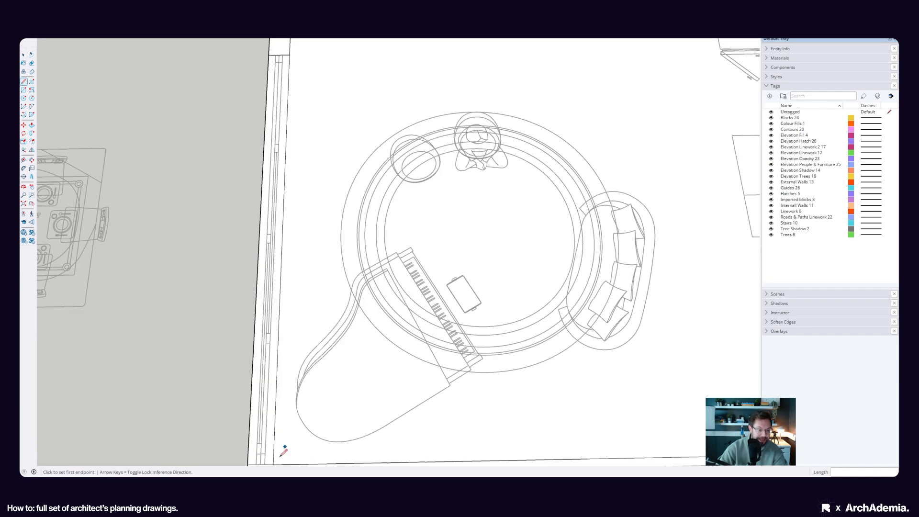
scroll(287, 430, down, 1)
scroll(306, 383, up, 5)
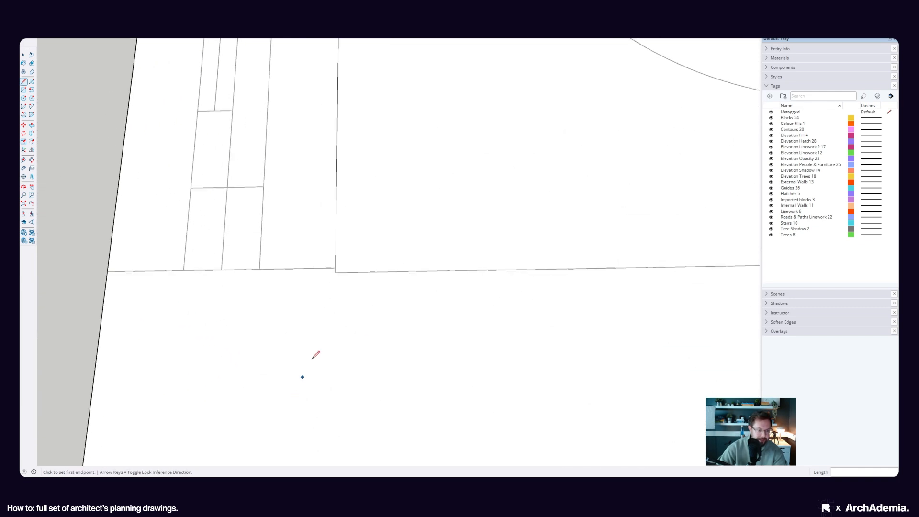
click(335, 268)
key(e)
scroll(182, 335, down, 3)
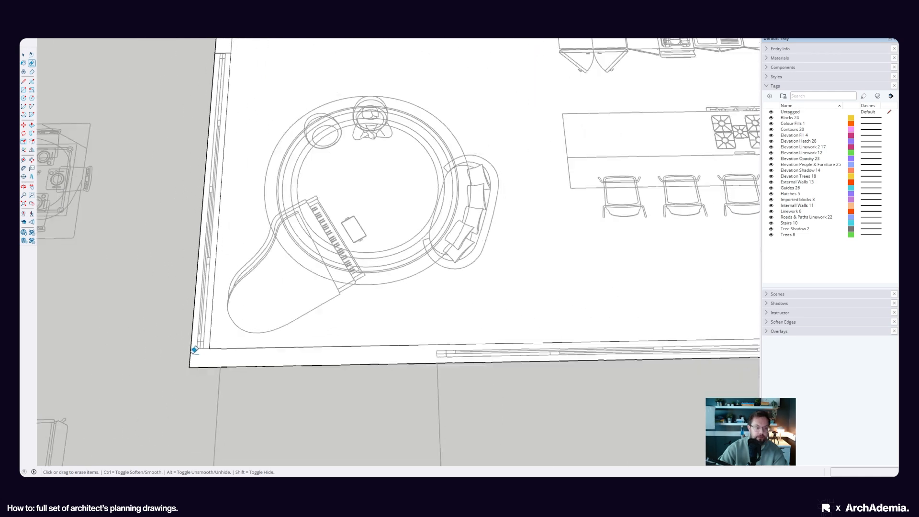
Step: Close the wall thickness at both ends of the lounge's end window with straight lines and erase the overhanging pieces
scroll(195, 350, down, 4)
scroll(517, 332, up, 8)
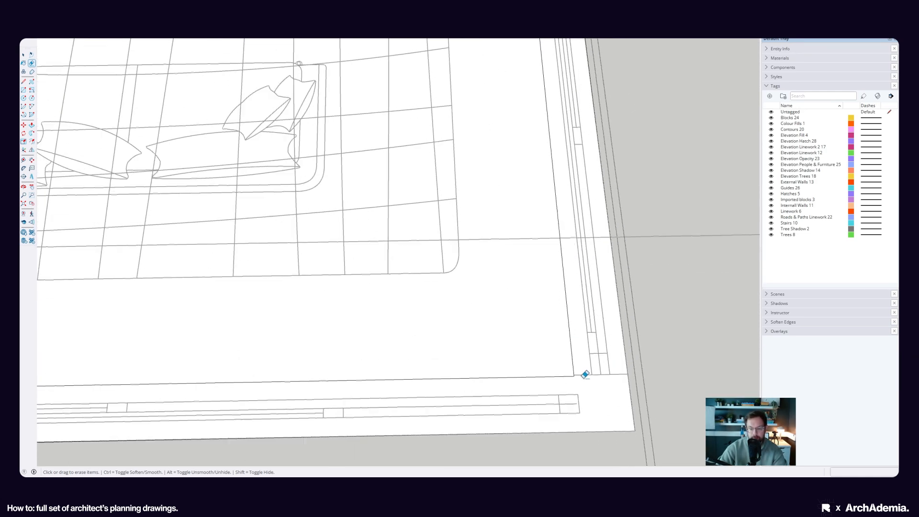
scroll(632, 372, up, 3)
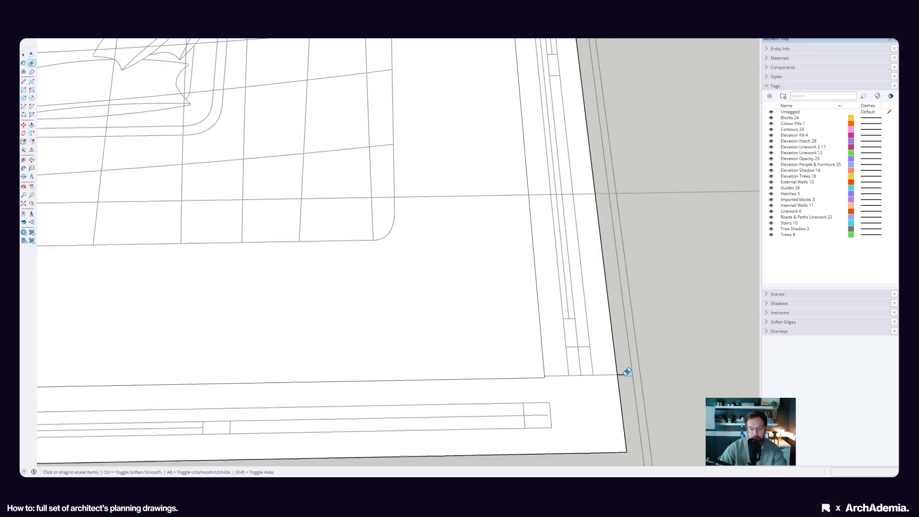
scroll(501, 432, down, 5)
scroll(490, 116, up, 6)
key(l)
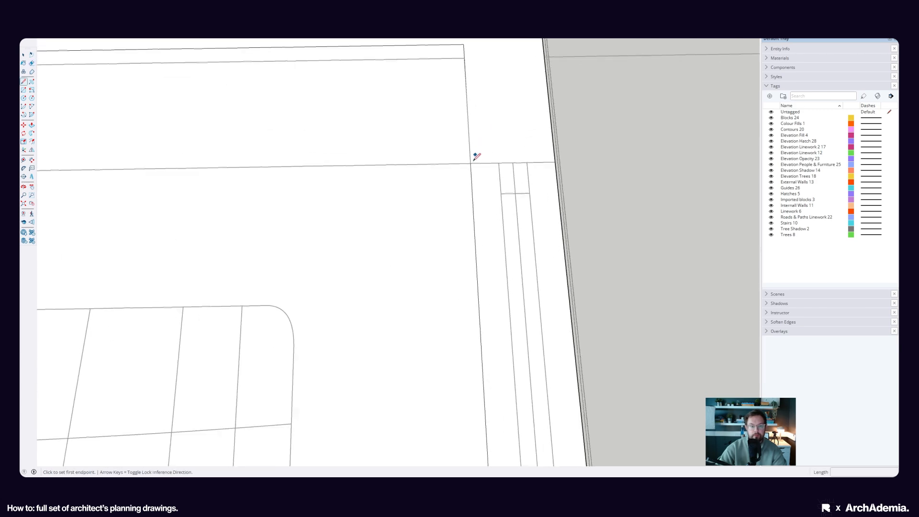
click(471, 163)
click(616, 160)
key(e)
click(578, 161)
scroll(530, 216, down, 8)
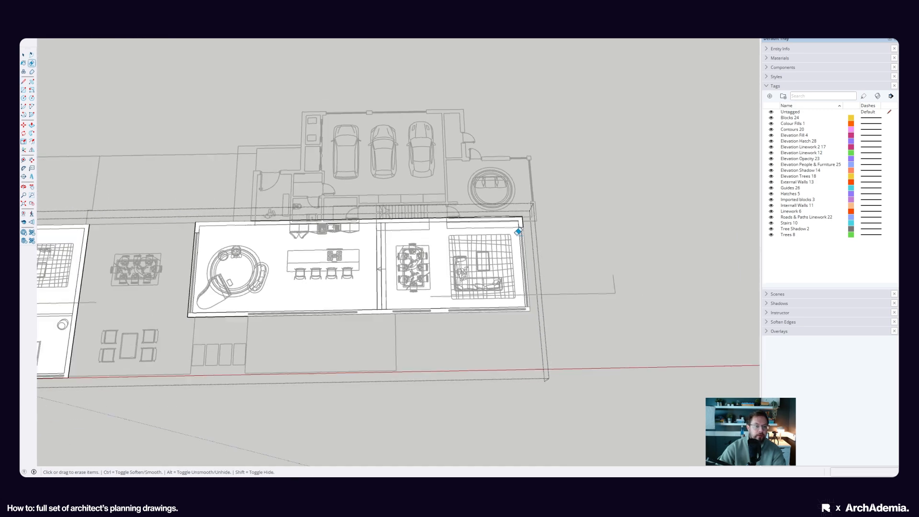
Step: Set the rest of the model to be hidden while a group is being edited
scroll(518, 232, down, 1)
middle_drag(519, 231, 536, 232)
middle_drag(383, 277, 598, 100)
click(51, 36)
mouse_move(87, 132)
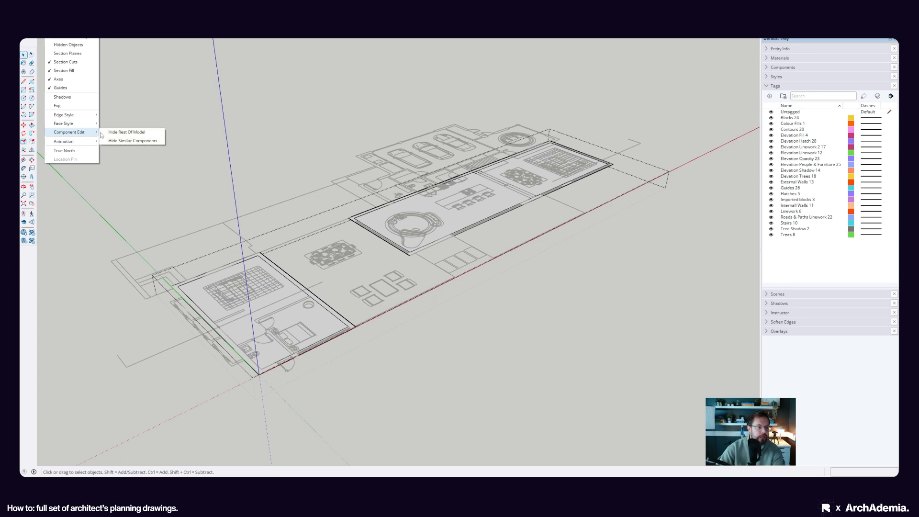
click(125, 132)
Step: Extrude the smaller block's wall outline upward by 3000 mm
scroll(278, 308, up, 3)
key(p)
click(259, 242)
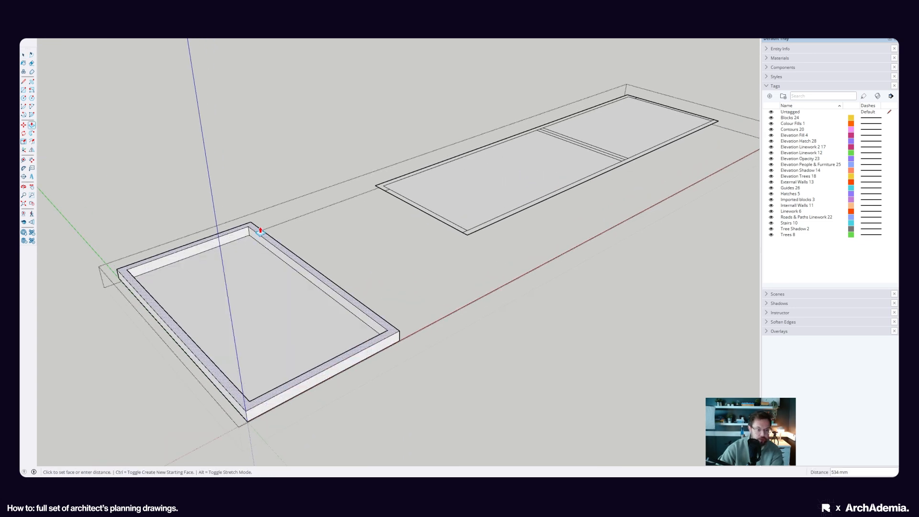
text(3000)
key(Return)
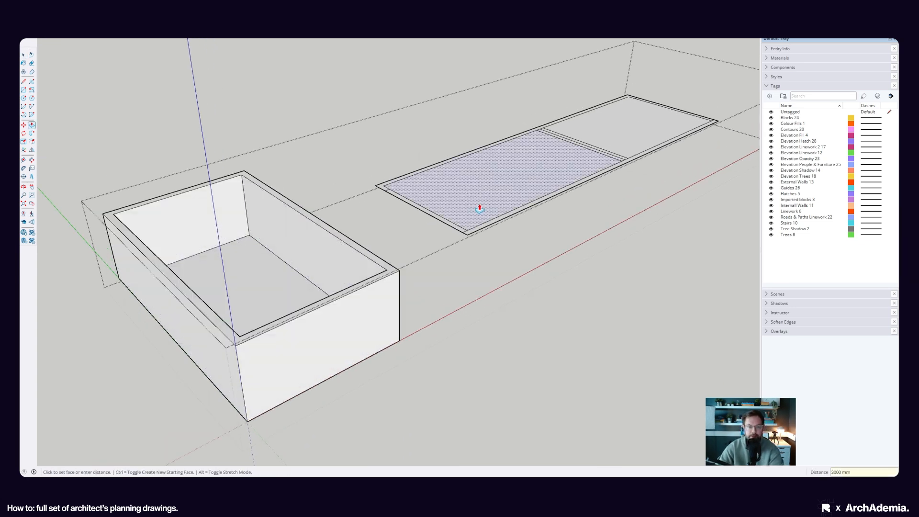
Step: Raise the long block's front and rear wall faces by the same 3000 mm, leaving the end openings flat
scroll(465, 266, up, 3)
double_click(470, 278)
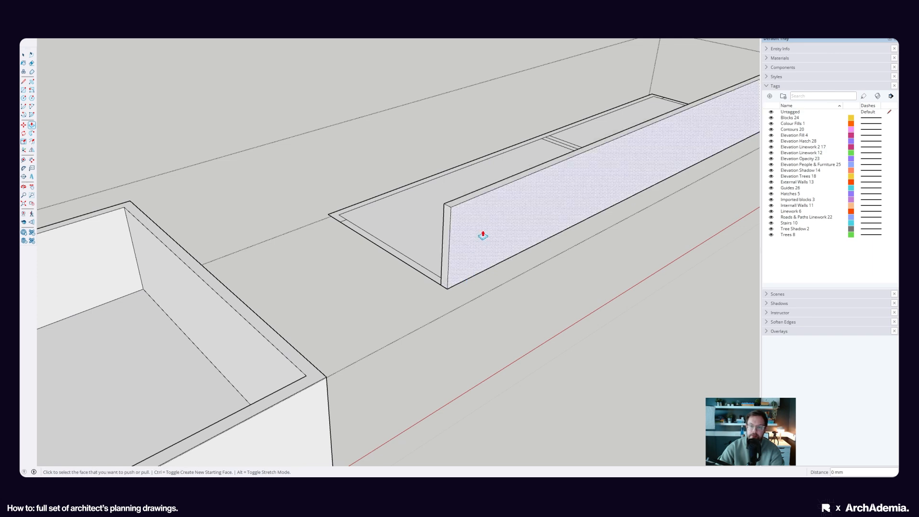
middle_drag(484, 235, 519, 252)
double_click(311, 226)
mouse_move(475, 165)
middle_down()
mouse_move(421, 283)
mouse_move(283, 203)
mouse_move(231, 187)
middle_up()
scroll(514, 400, up, 1)
scroll(490, 372, up, 1)
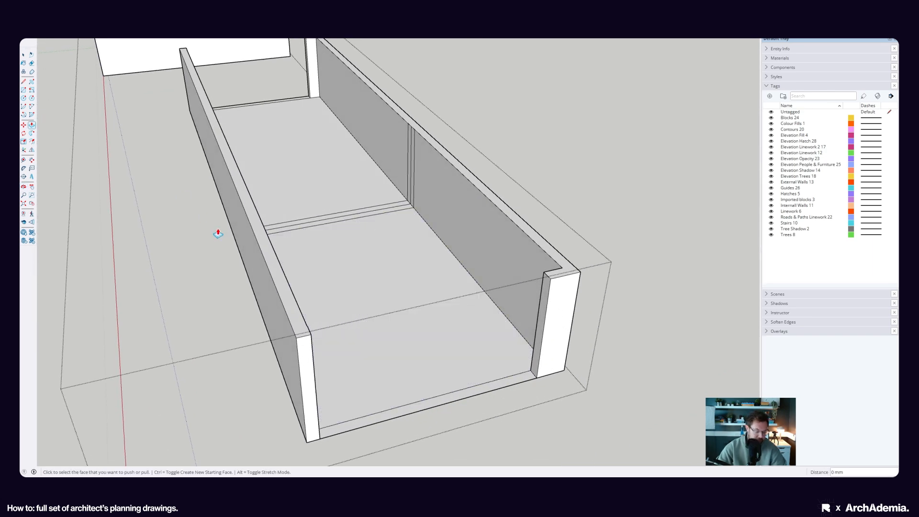
Step: Copy the floor strips in the long block's two end openings 3000 mm up to the tops of the walls
click(24, 54)
scroll(410, 301, down, 4)
scroll(418, 315, up, 2)
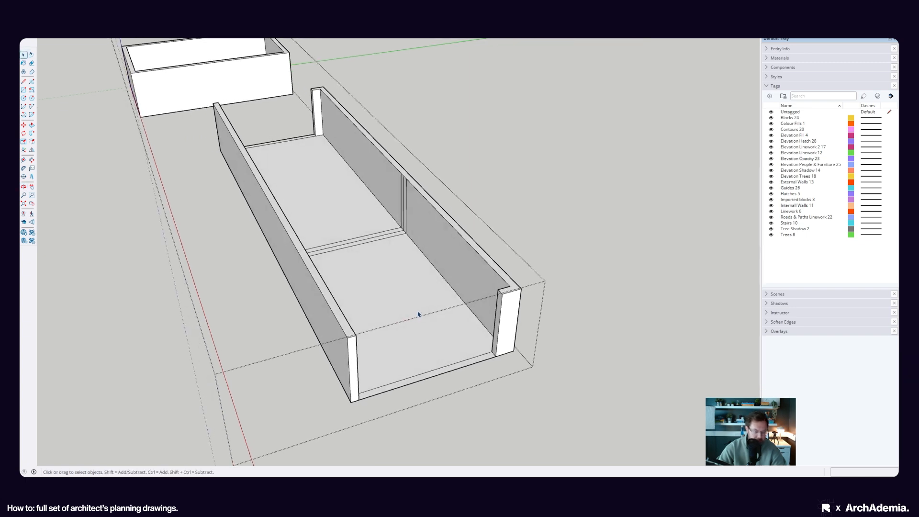
middle_drag(222, 109, 240, 139)
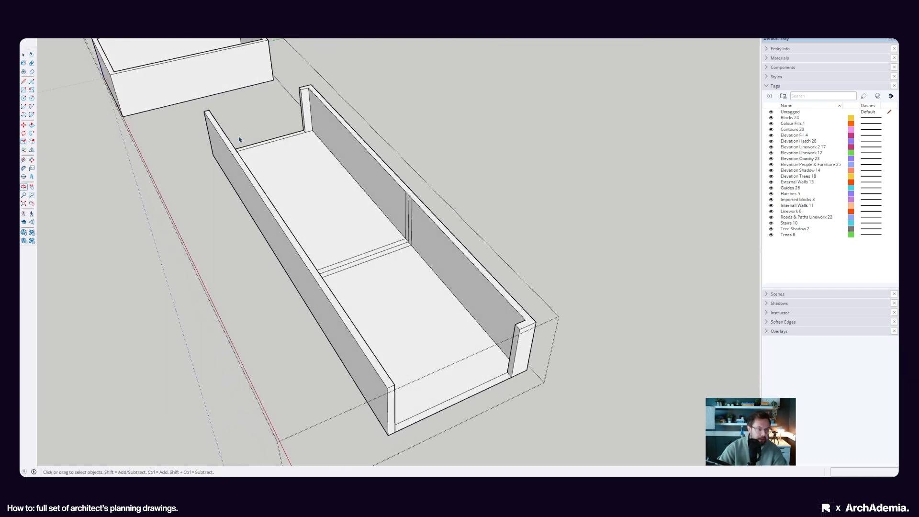
scroll(497, 383, up, 3)
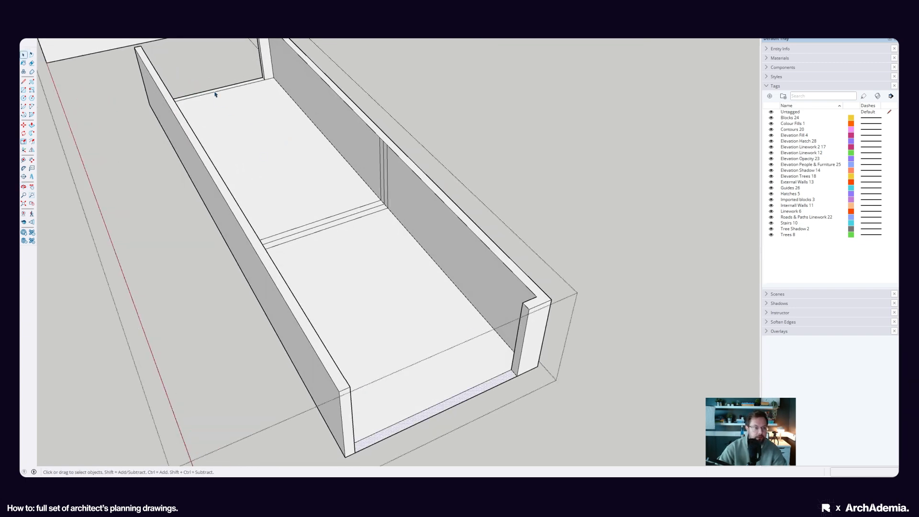
scroll(235, 94, up, 3)
scroll(247, 98, down, 6)
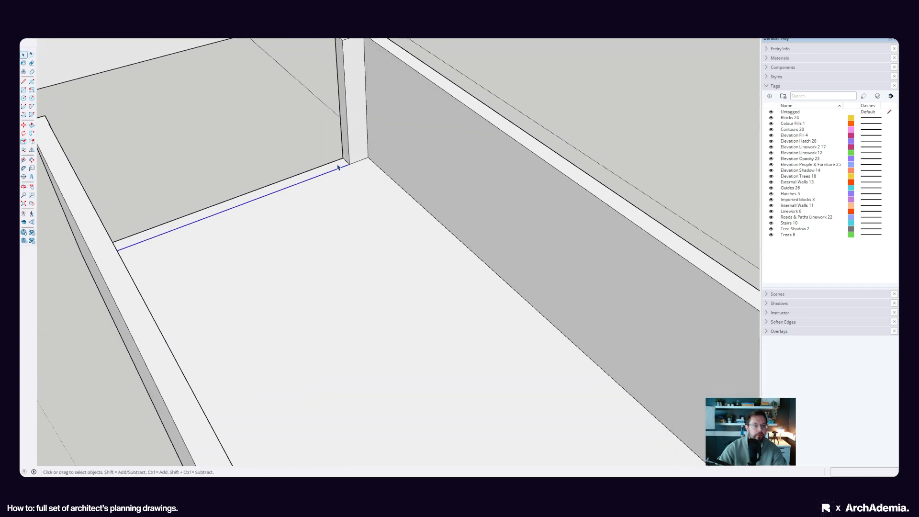
shift+middle_drag(535, 333, 371, 236)
scroll(482, 361, up, 2)
ctrl+click(476, 353)
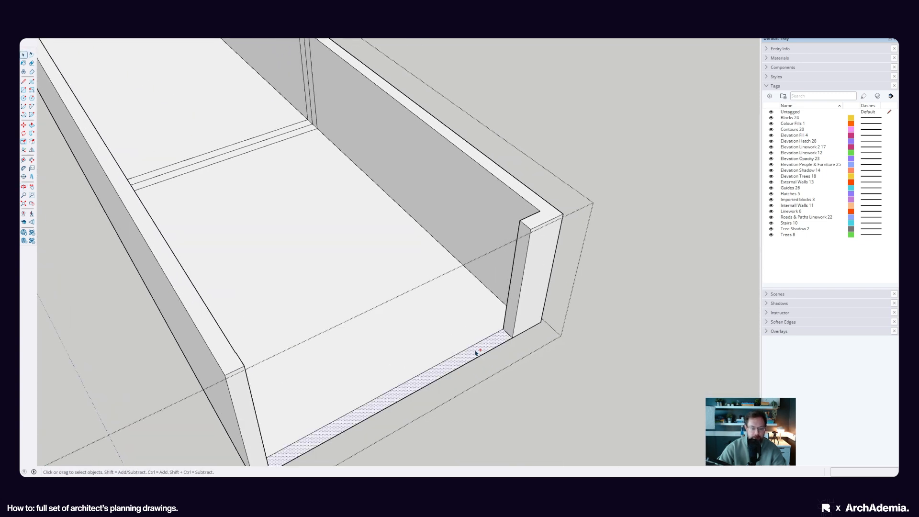
key(m)
click(511, 335)
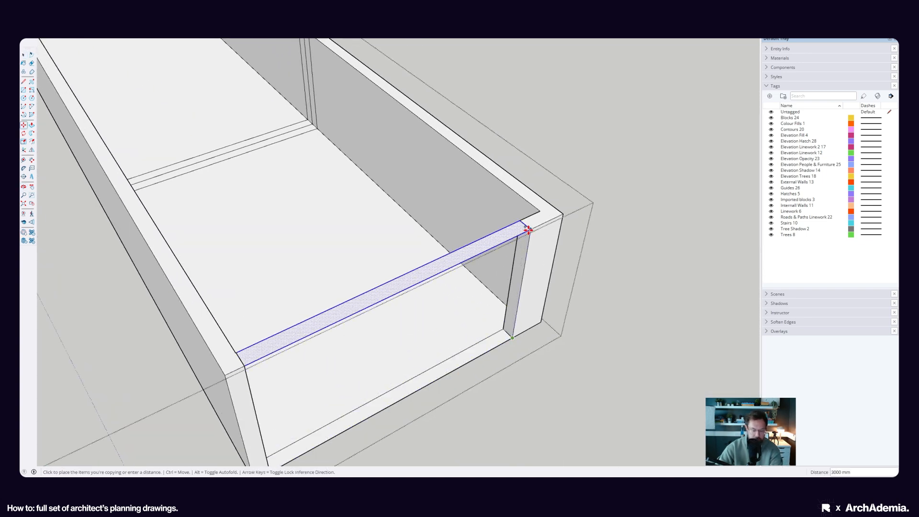
click(528, 231)
Step: Extrude the copied end strips down 500 mm to form lintels over the long block's end openings, and leave the group
text(p)
text(5)
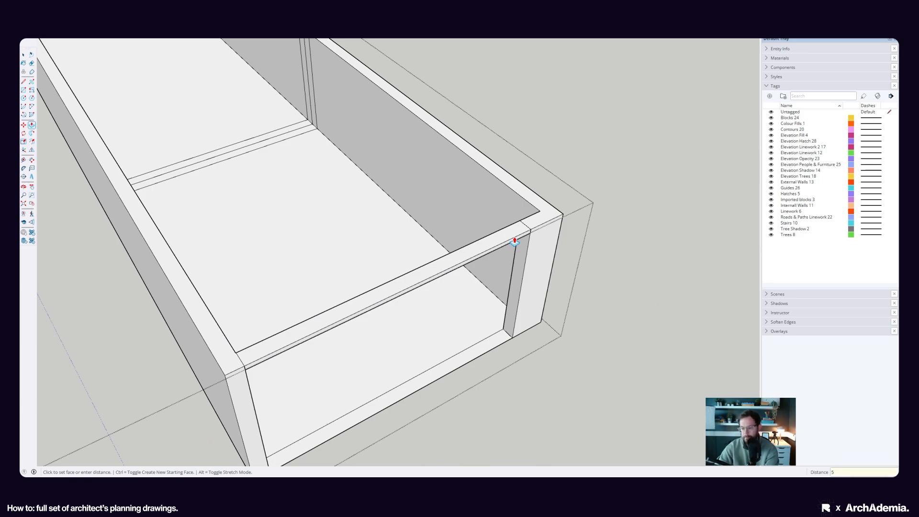
text(00)
key(Return)
scroll(461, 343, down, 2)
middle_drag(462, 342, 548, 222)
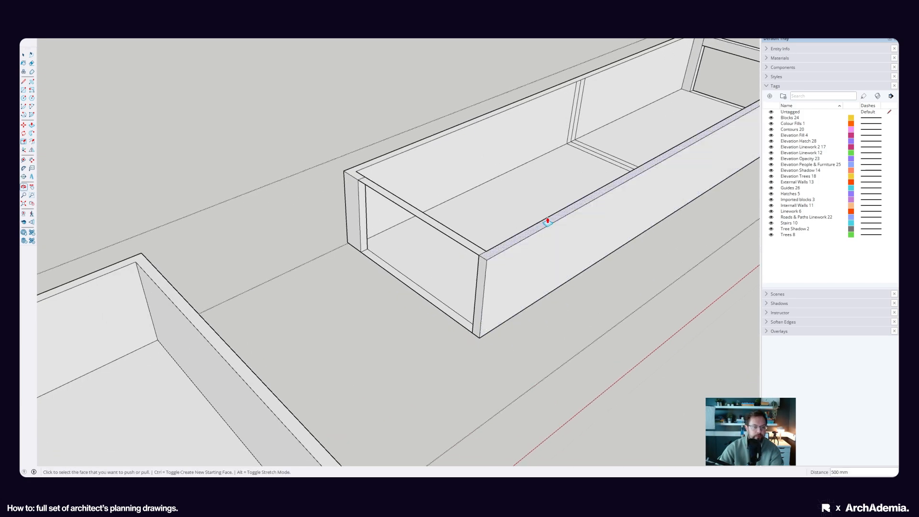
scroll(490, 173, down, 2)
shift+middle_drag(490, 172, 536, 91)
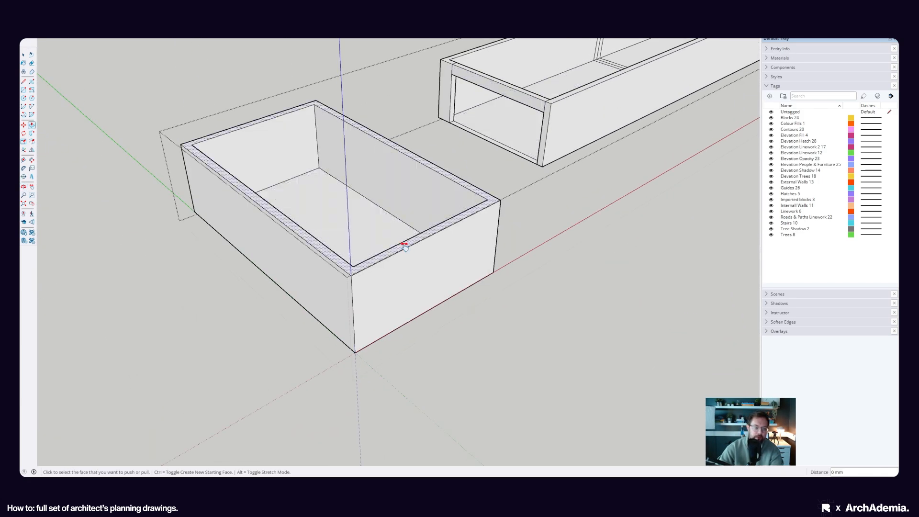
middle_drag(405, 246, 405, 273)
click(24, 55)
scroll(311, 350, down, 2)
middle_drag(462, 289, 393, 335)
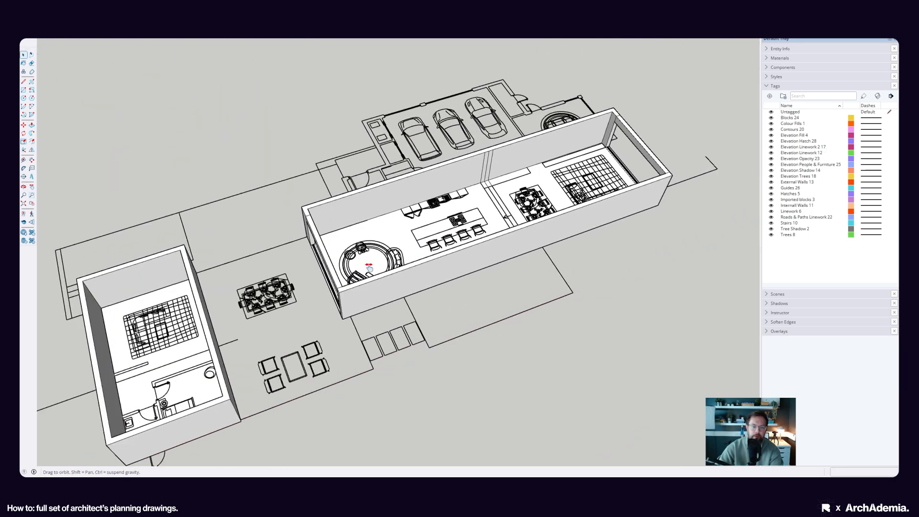
scroll(622, 240, up, 5)
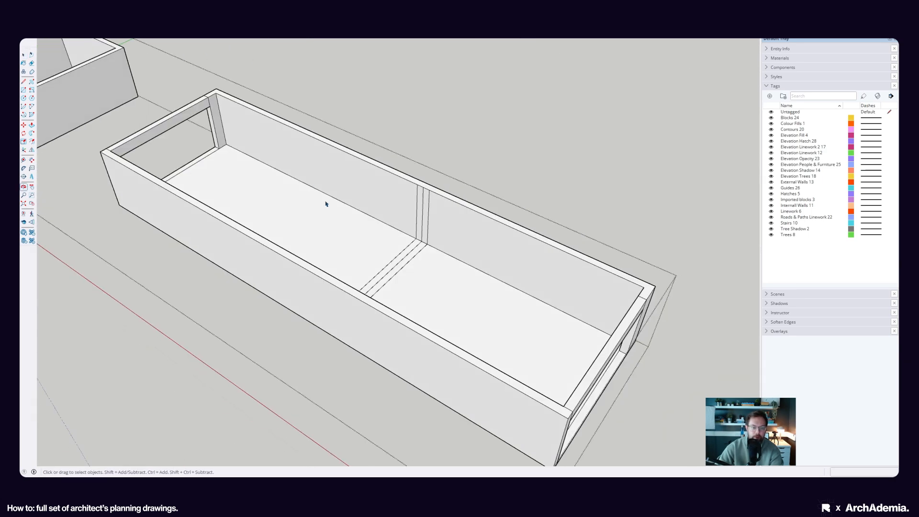
key(space)
scroll(433, 285, up, 3)
key(p)
click(416, 293)
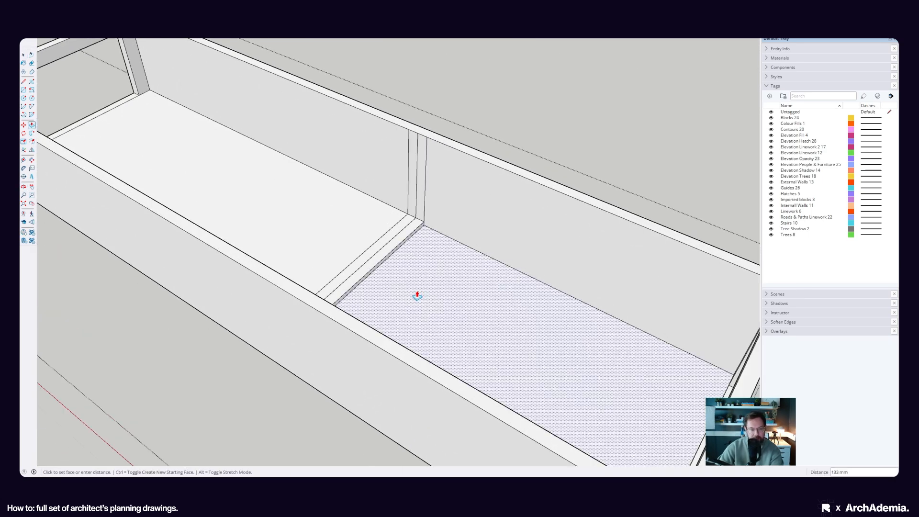
click(417, 295)
scroll(412, 292, up, 4)
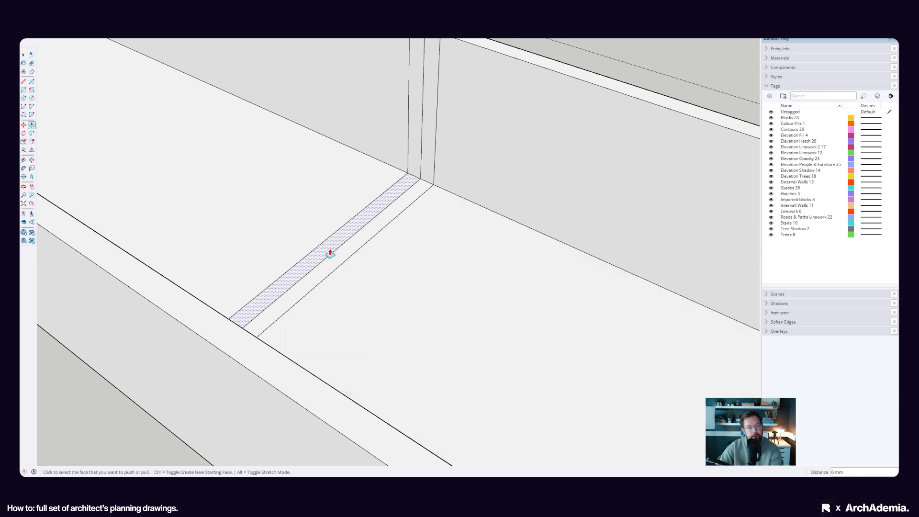
click(387, 280)
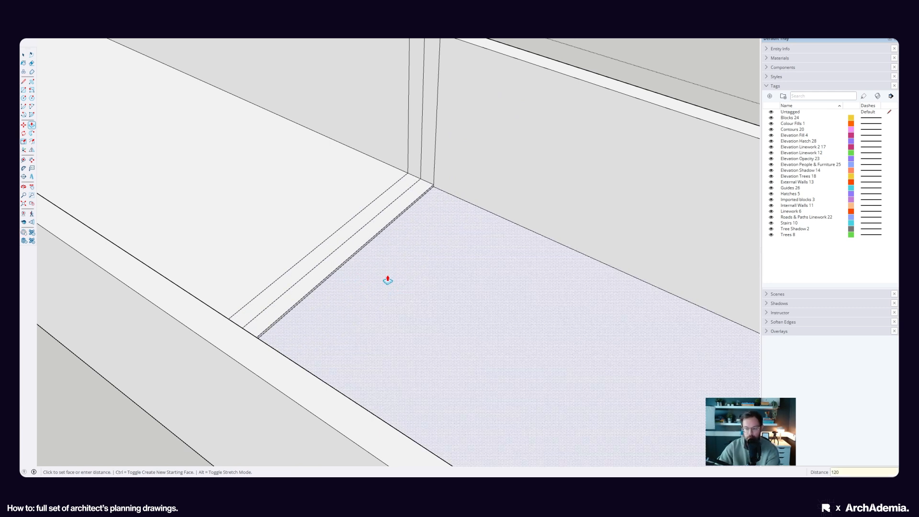
scroll(302, 270, up, 3)
click(302, 271)
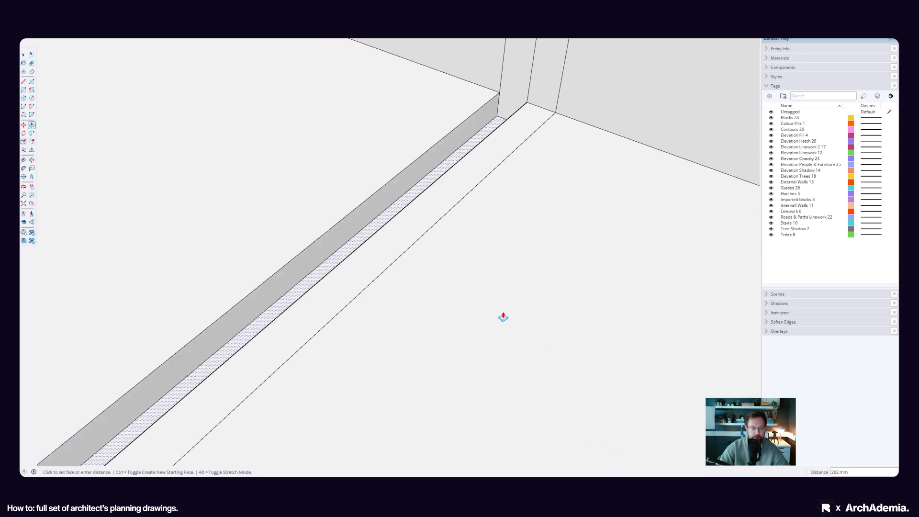
key(Escape)
Step: Form steps between the long block's rooms by lowering the first strip 150 mm and the second strip and lounge floor in further 150 mm increments
middle_drag(322, 236, 341, 263)
click(339, 263)
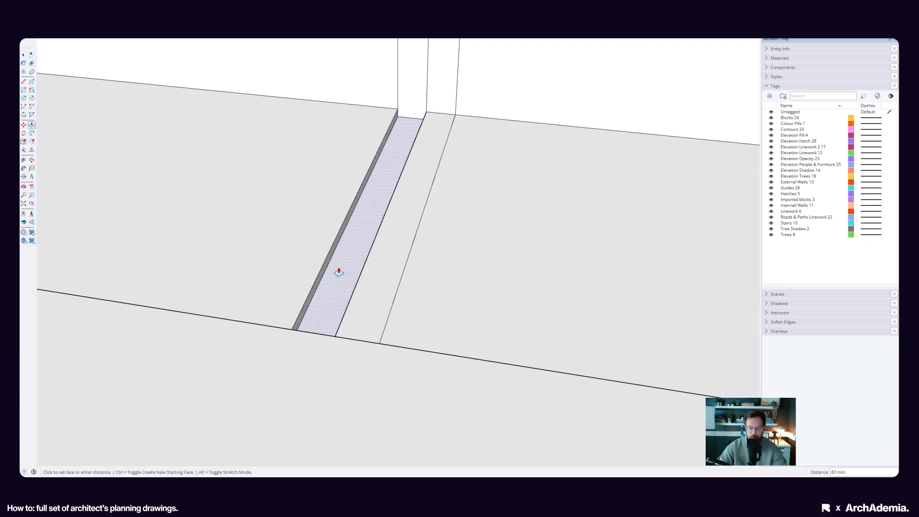
text(150)
key(Return)
click(372, 273)
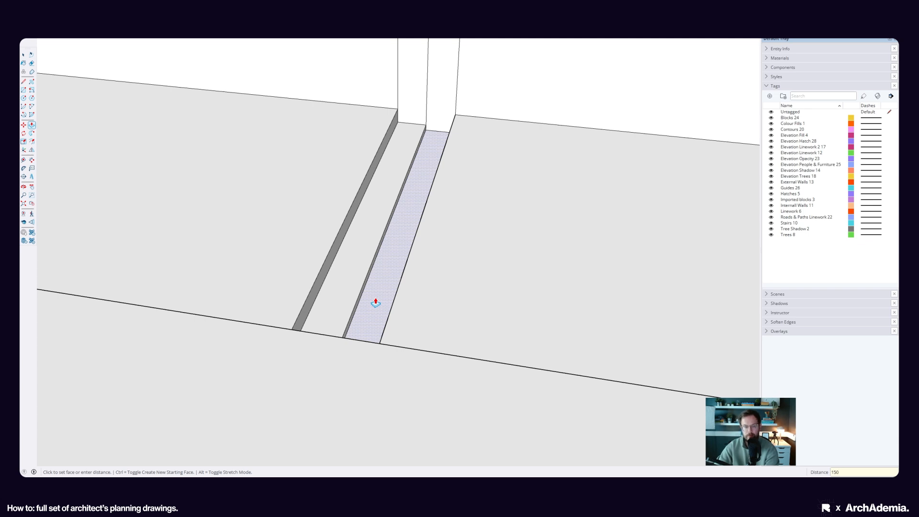
double_click(376, 303)
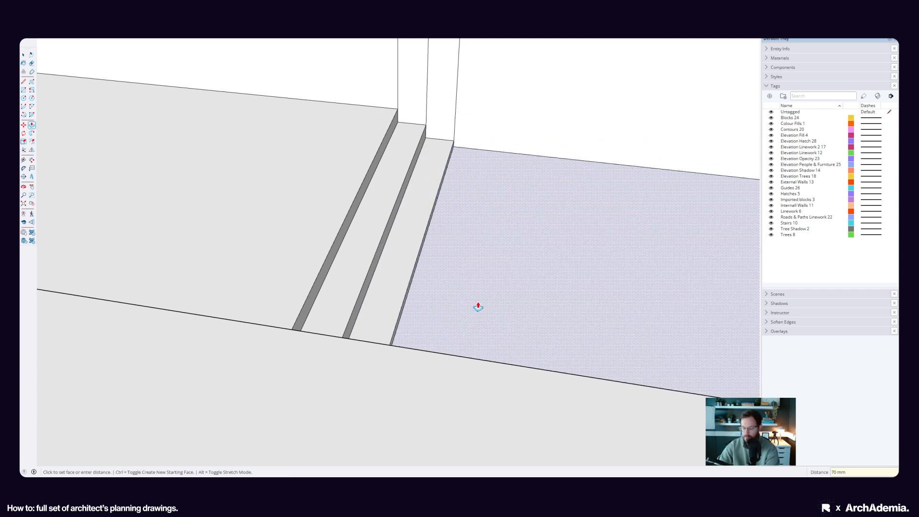
scroll(426, 225, down, 6)
click(23, 55)
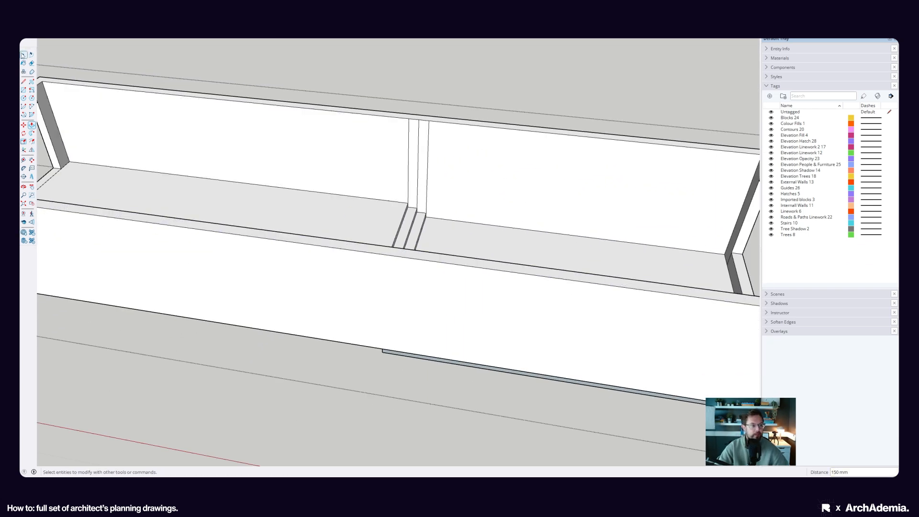
scroll(501, 289, down, 3)
middle_drag(508, 290, 423, 178)
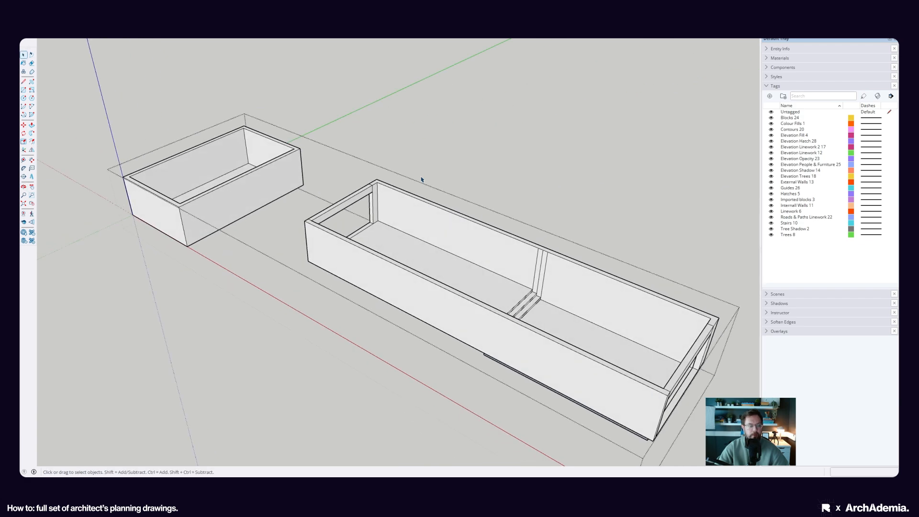
click(423, 179)
Step: Draw a rectangle between opposite inner corners of the smaller block's wall tops to cover the opening
scroll(493, 308, down, 3)
scroll(254, 240, up, 5)
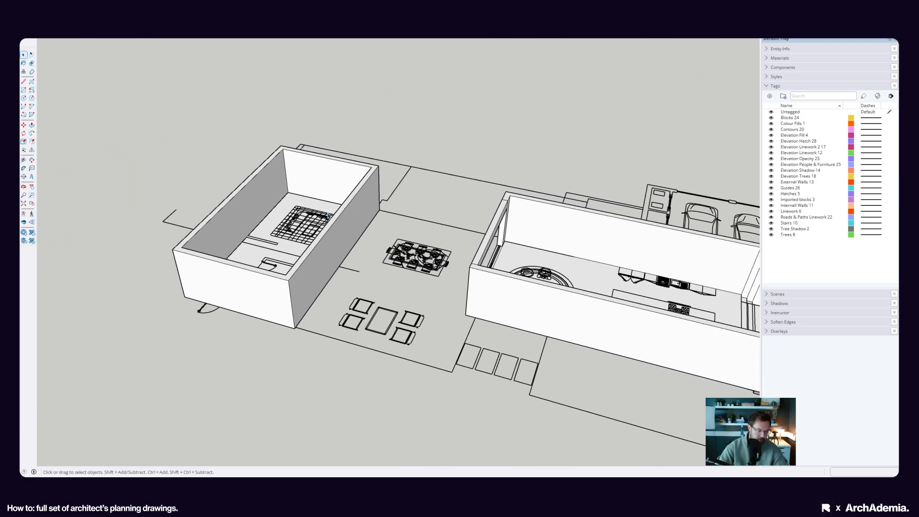
click(284, 148)
click(287, 274)
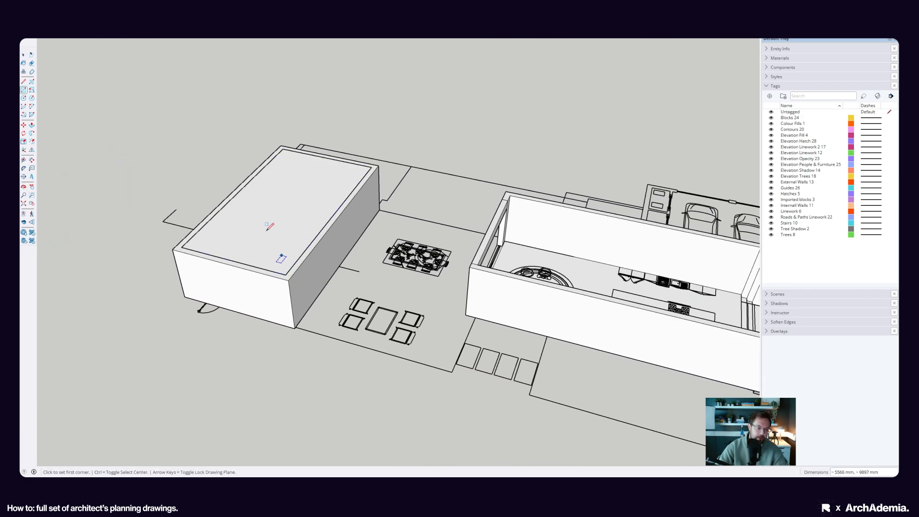
Step: Give the roof rectangle over the smaller block thickness with Push/Pull and make it a group
scroll(273, 249, up, 3)
key(p)
click(251, 213)
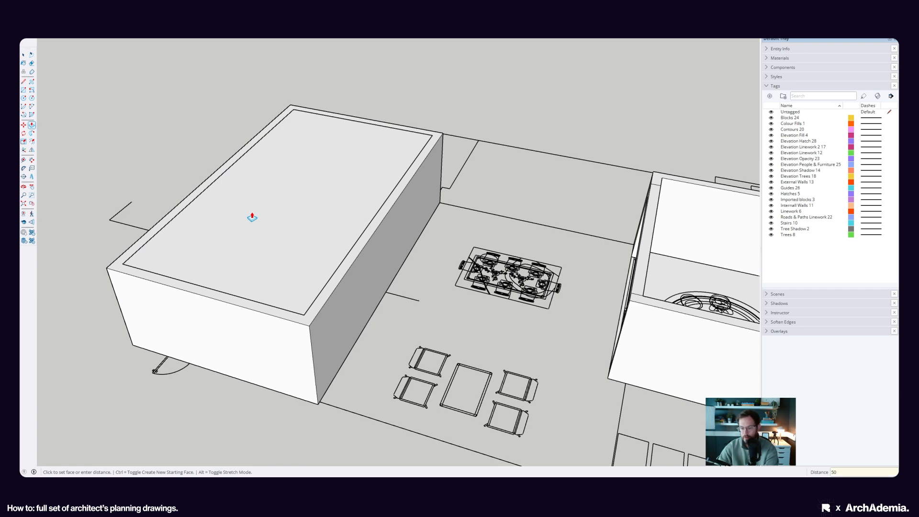
double_click(323, 211)
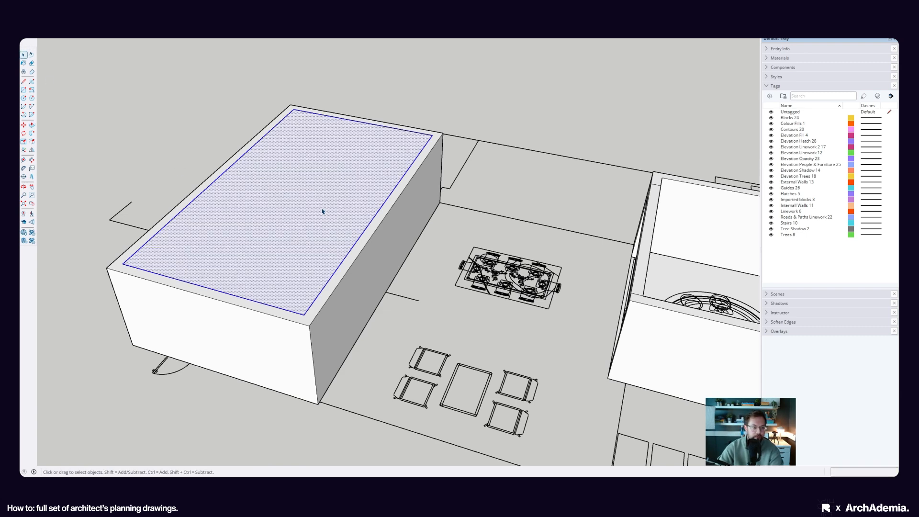
right_click(323, 211)
click(345, 273)
Step: Draw a rectangle bridging the gap between the smaller block and the long block at wall-top level
shift+middle_drag(349, 219, 267, 258)
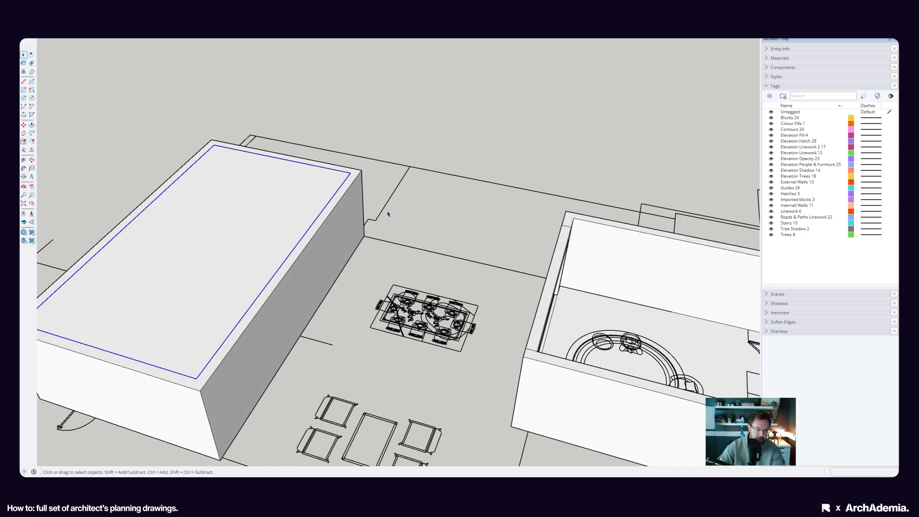
scroll(387, 214, down, 5)
scroll(295, 209, up, 6)
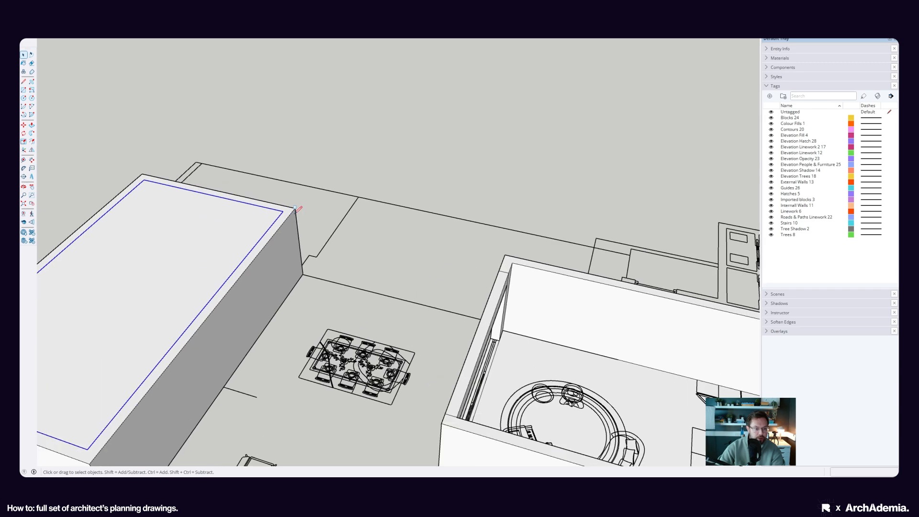
key(r)
click(295, 208)
click(447, 410)
middle_drag(448, 409, 356, 256)
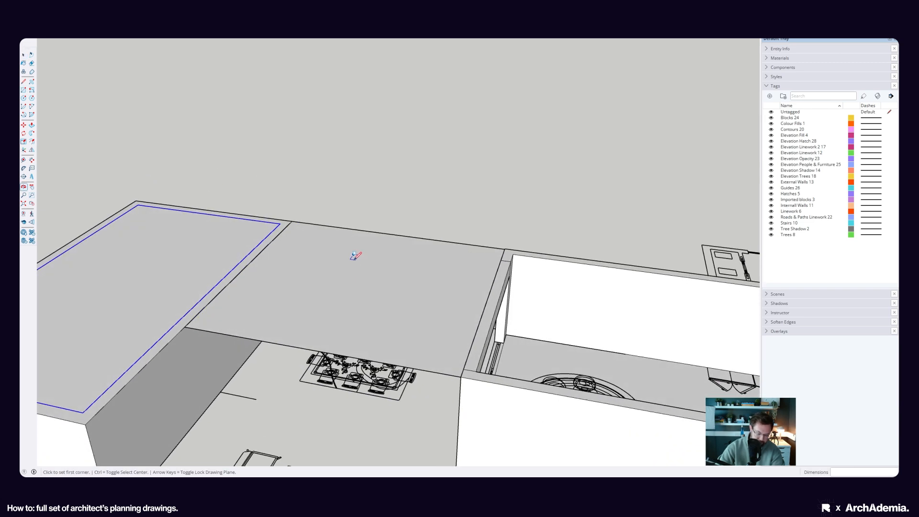
Step: Extrude the linking rectangle down 500 mm and make the resulting roof slab a group
key(p)
click(318, 302)
text(500)
key(Return)
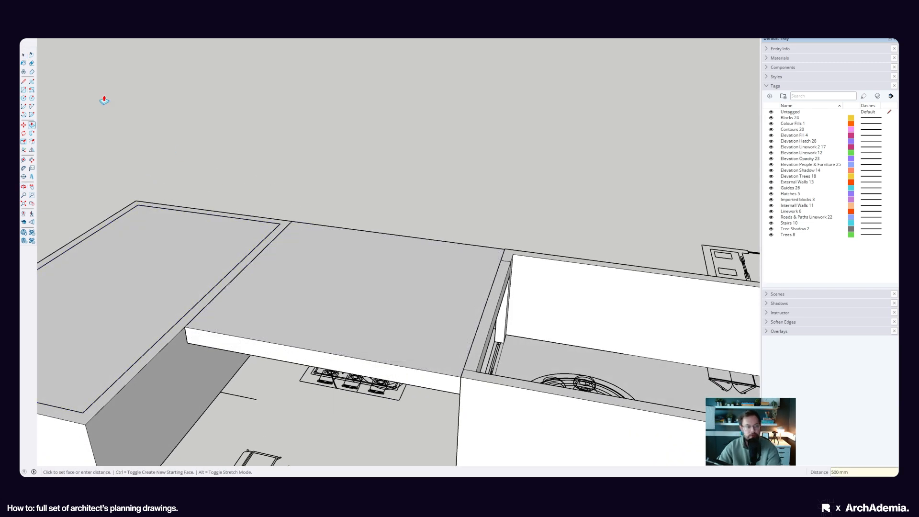
click(24, 56)
triple_click(297, 292)
right_click(297, 291)
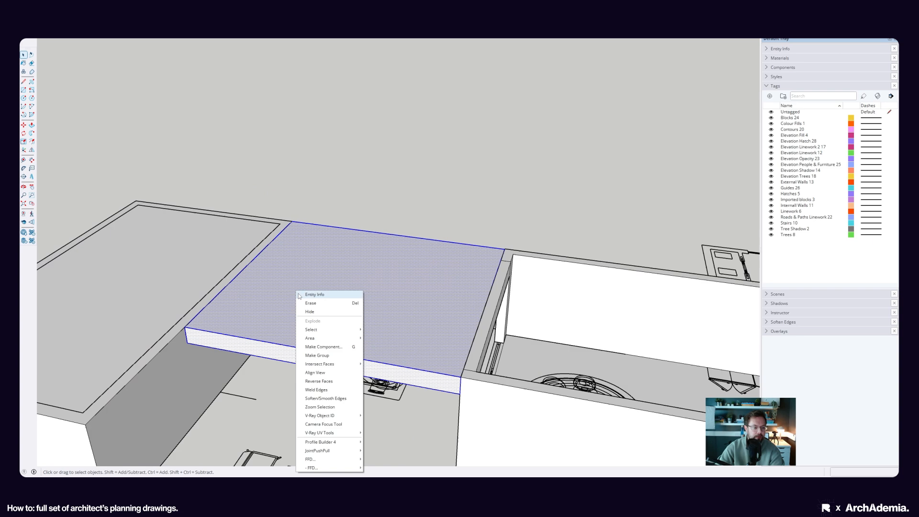
click(318, 355)
Step: Unhide all hidden objects to bring back the upper-floor plan linework
scroll(279, 280, down, 3)
middle_drag(331, 316, 419, 352)
scroll(419, 352, up, 2)
click(39, 39)
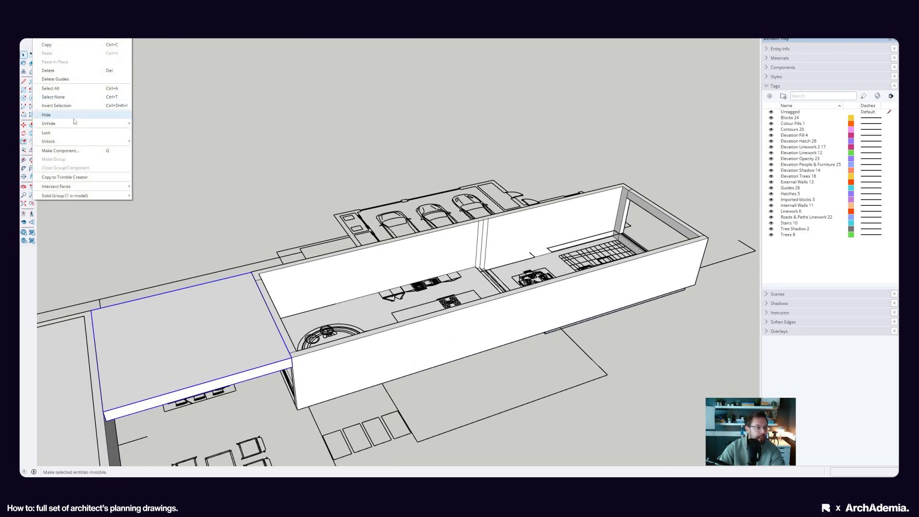
mouse_move(77, 122)
click(163, 140)
middle_drag(166, 138, 240, 380)
click(282, 256)
scroll(397, 304, down, 2)
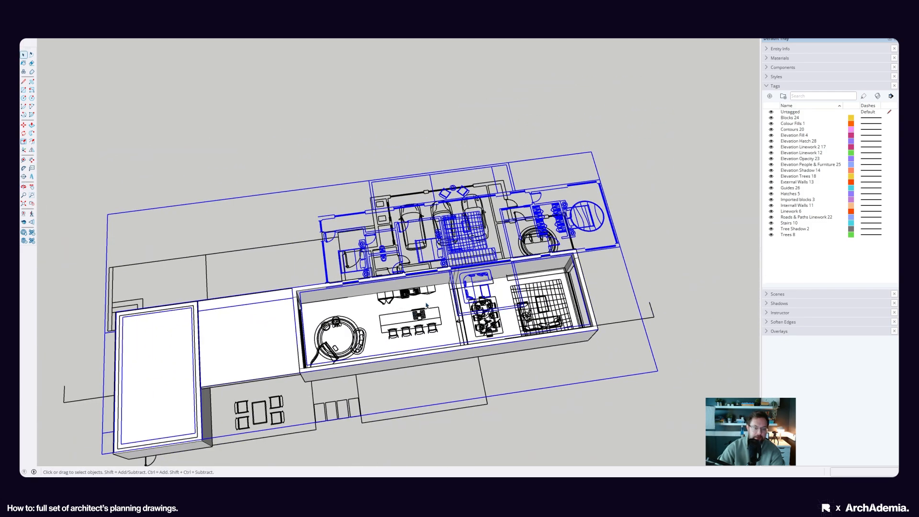
Step: Open the upper-floor plan group to examine its room layout and outline against the blocks below, and leave the group
middle_drag(434, 309, 353, 352)
scroll(416, 300, up, 2)
scroll(465, 262, up, 1)
double_click(464, 262)
scroll(485, 311, down, 1)
middle_drag(485, 313, 475, 325)
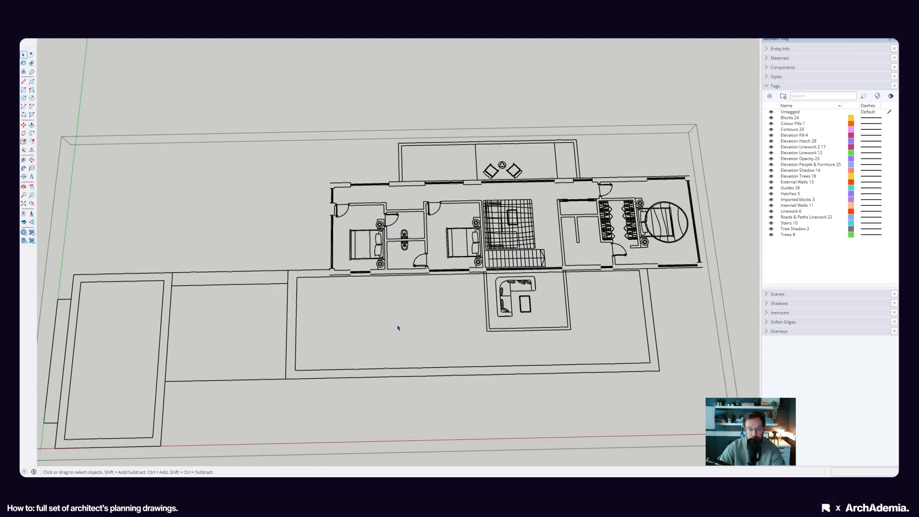
scroll(403, 330, down, 2)
scroll(484, 313, up, 4)
scroll(485, 316, down, 2)
key(Escape)
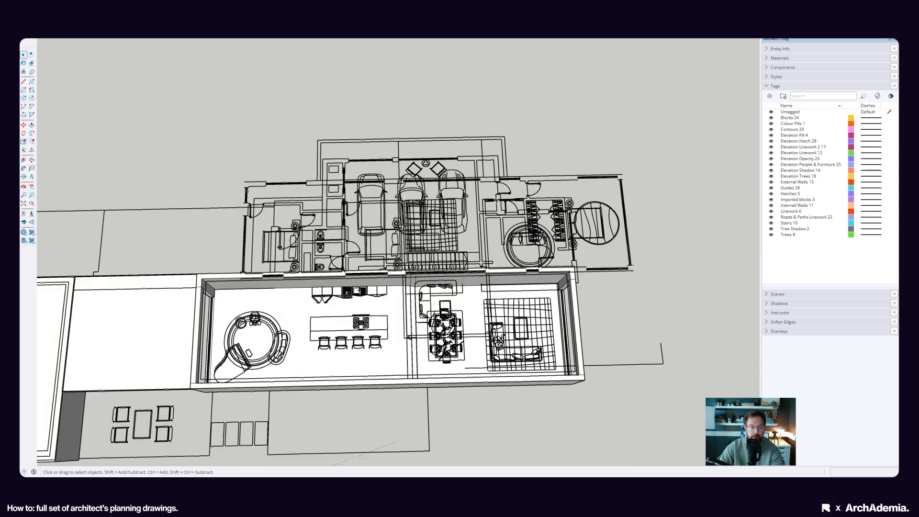
Step: Draw a rectangle over the upper-floor bedroom wing between opposite outer corners of its external walls
scroll(276, 199, up, 2)
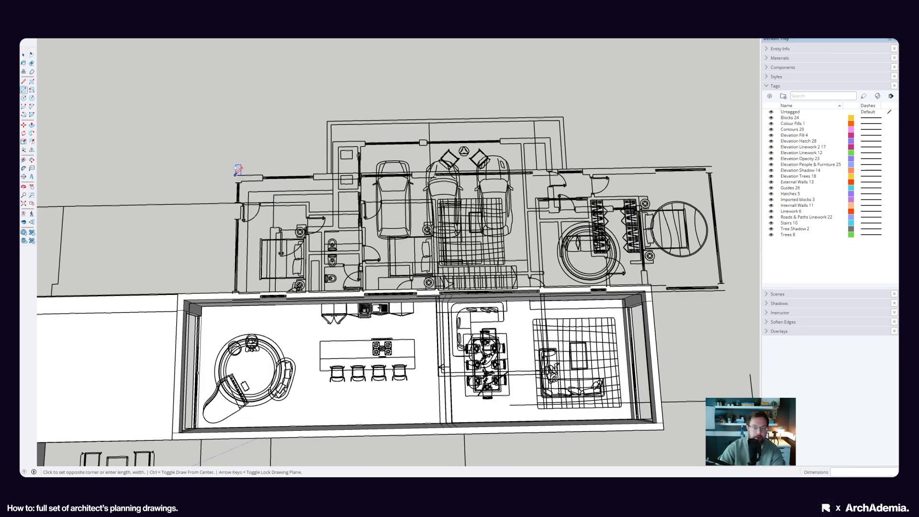
click(236, 176)
click(724, 289)
middle_drag(377, 276, 431, 201)
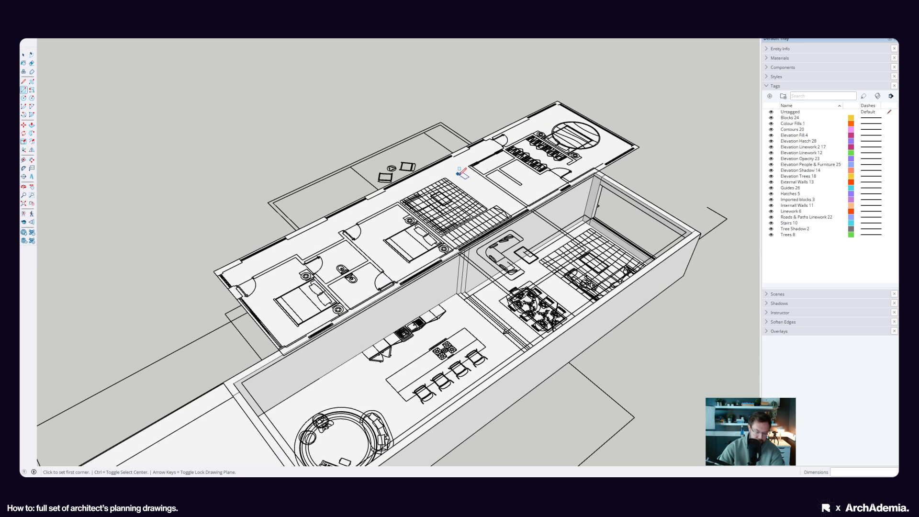
Step: Extrude the upper-floor rectangle up 3000 mm and make the resulting volume a group
key(p)
click(450, 182)
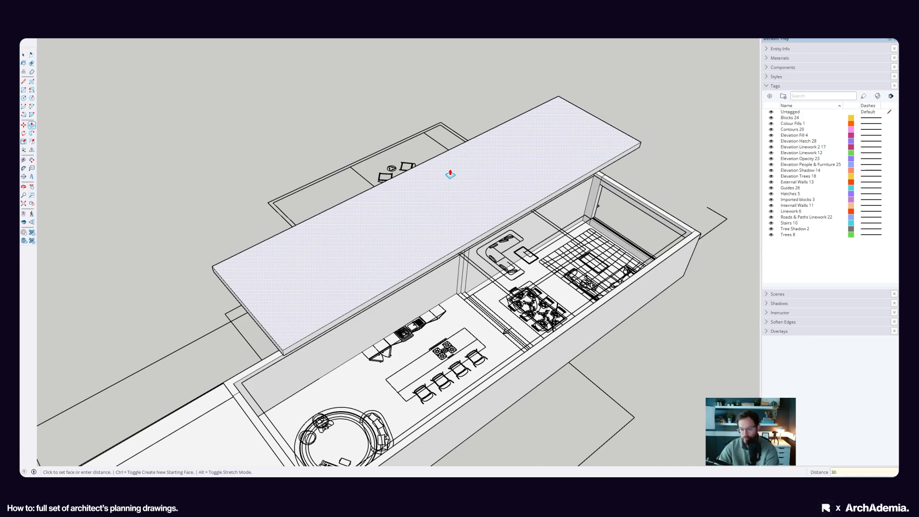
key(Return)
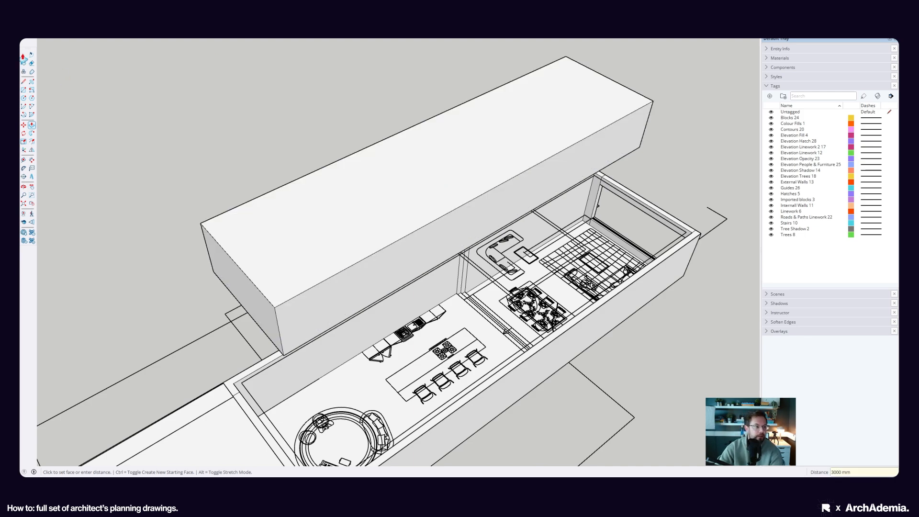
key(space)
middle_drag(335, 285, 326, 259)
triple_click(326, 259)
right_click(326, 255)
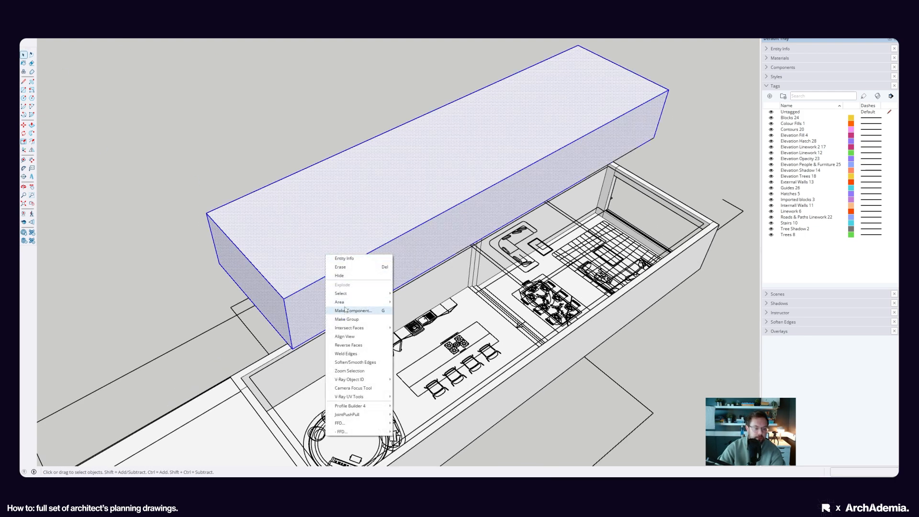
click(345, 319)
Step: Copy the linking roof slab over to the long block and align its corner with the block's near wall corner
middle_drag(345, 319, 219, 282)
scroll(254, 292, down, 3)
click(144, 322)
scroll(115, 335, up, 3)
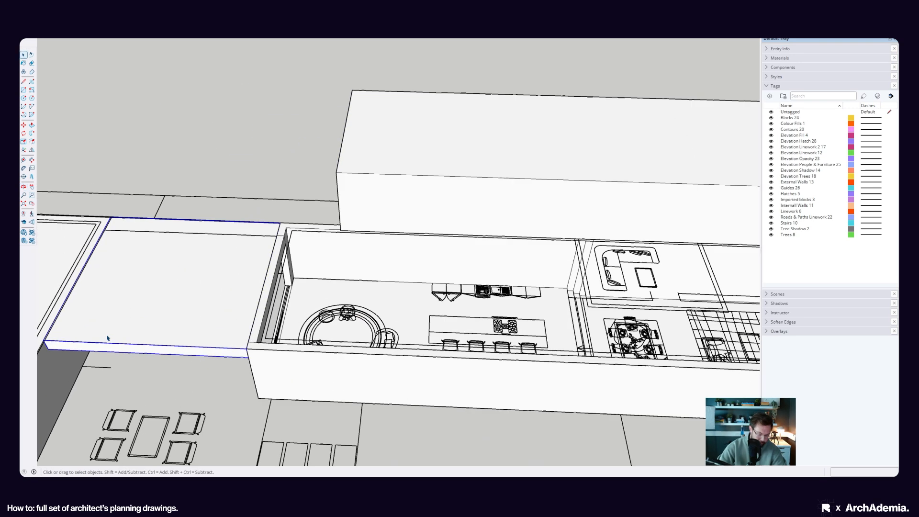
key(m)
click(46, 344)
scroll(261, 347, up, 3)
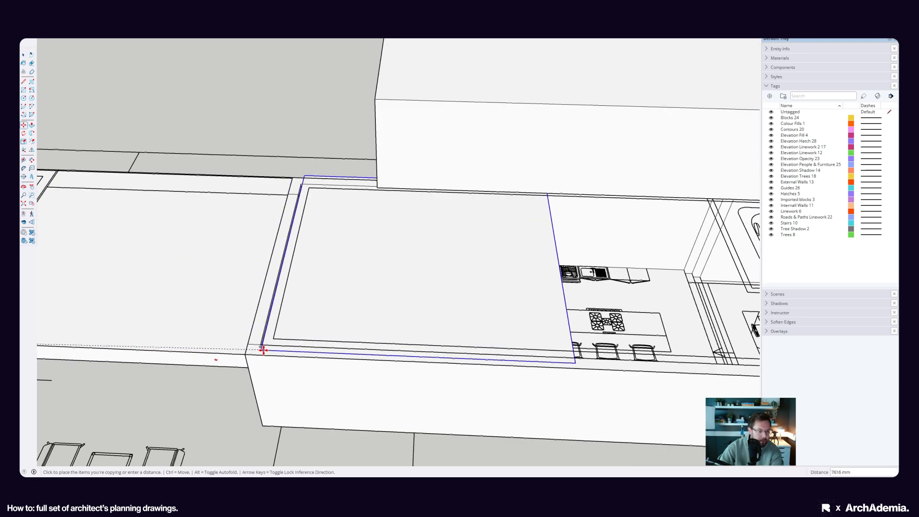
scroll(263, 344, up, 3)
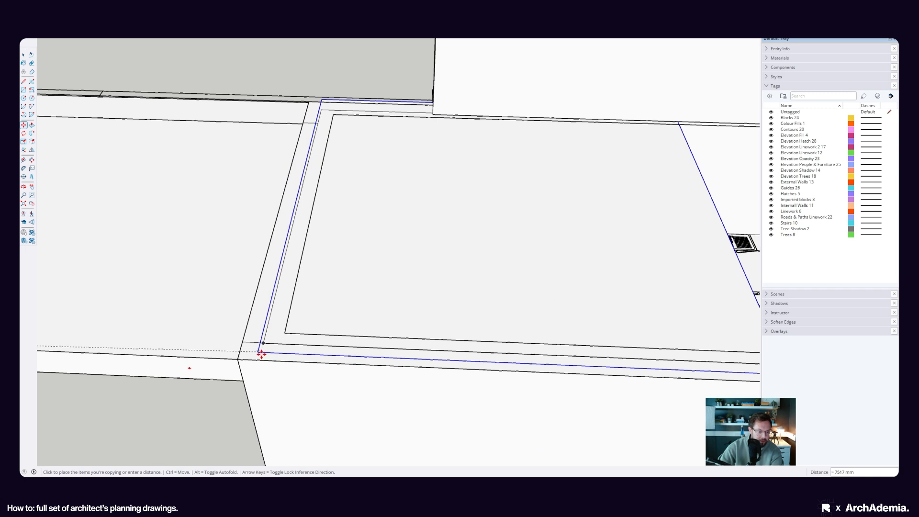
scroll(268, 349, up, 3)
key(ctrl)
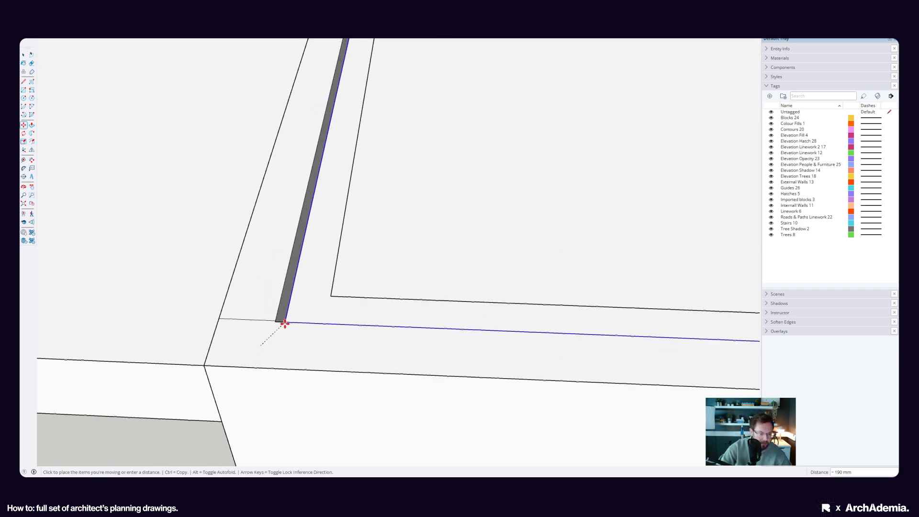
scroll(270, 321, up, 2)
Step: Scale the copied roof slab about 3 times along the red axis to reach the long block's far end wall
scroll(156, 292, down, 8)
key(s)
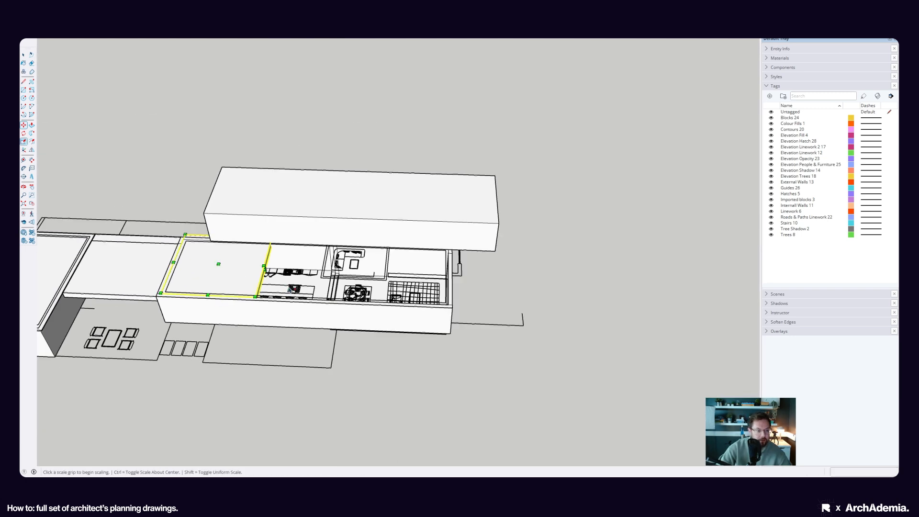
scroll(265, 261, up, 2)
click(263, 268)
scroll(564, 310, up, 3)
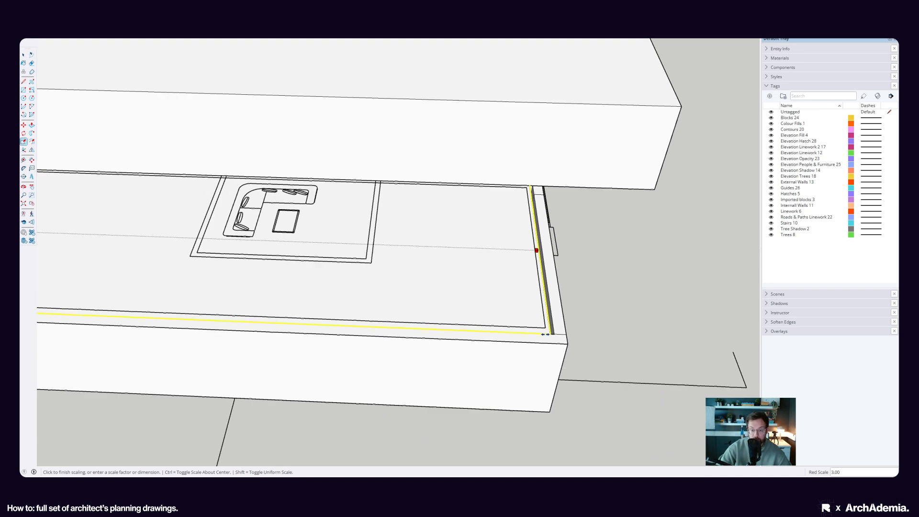
scroll(554, 333, down, 5)
click(554, 333)
key(space)
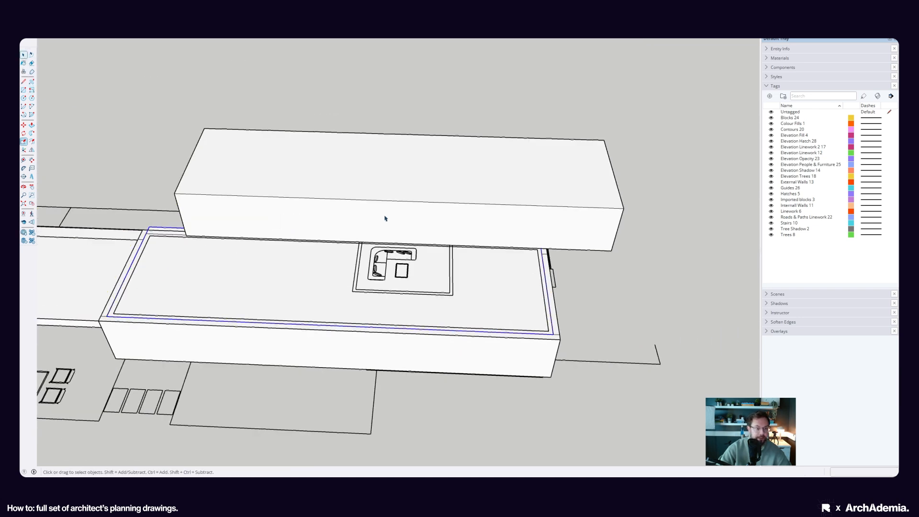
Step: Draw a rectangle over the terrace outline with the sofa on the long block's roof and extrude it up 1100 mm
scroll(357, 264, up, 5)
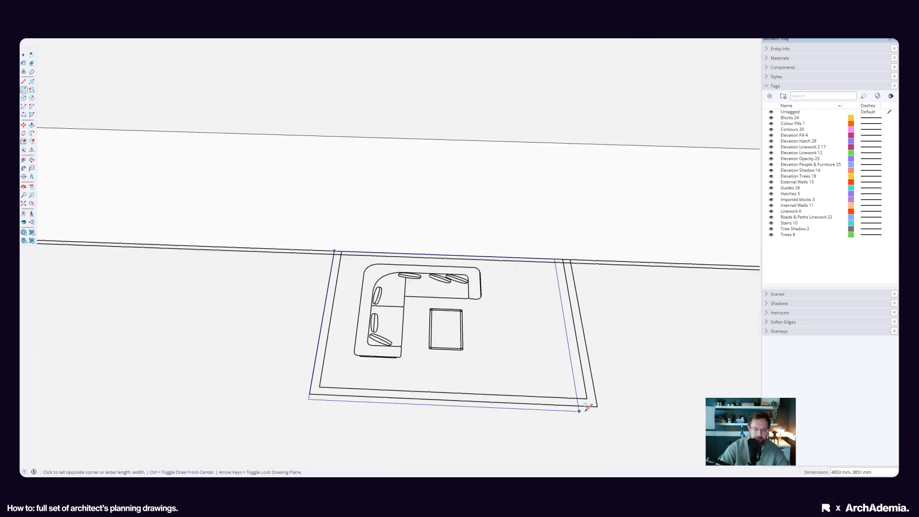
middle_drag(421, 354, 647, 289)
key(p)
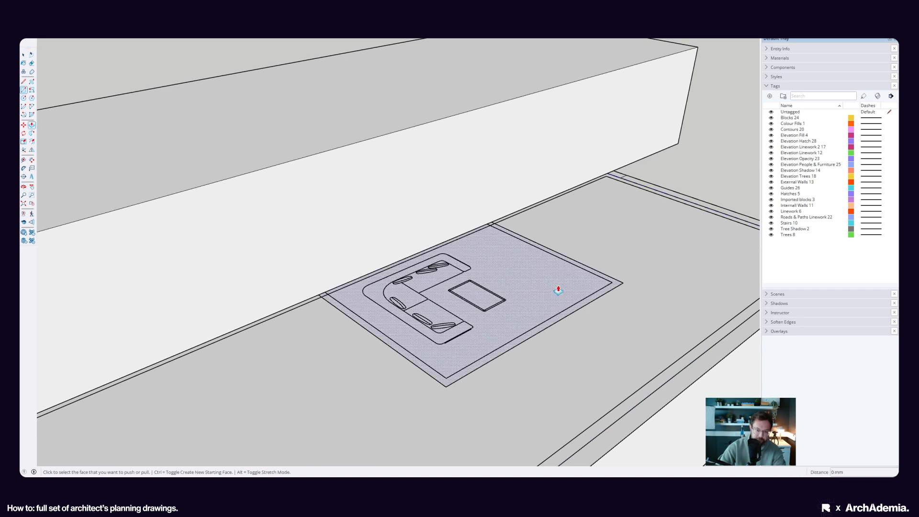
click(549, 299)
text(110)
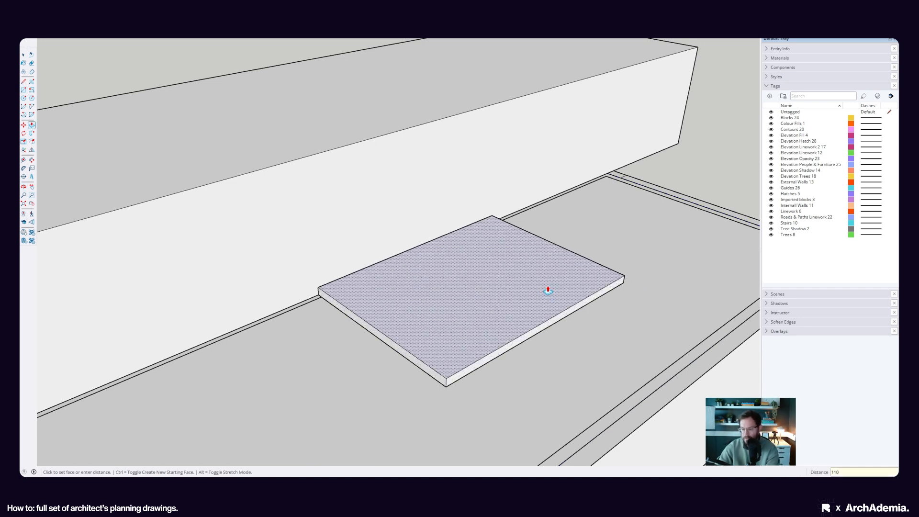
text(0)
key(Return)
Step: Make the terrace box a group, open it and offset its top face 50 mm inward
click(23, 56)
triple_click(473, 268)
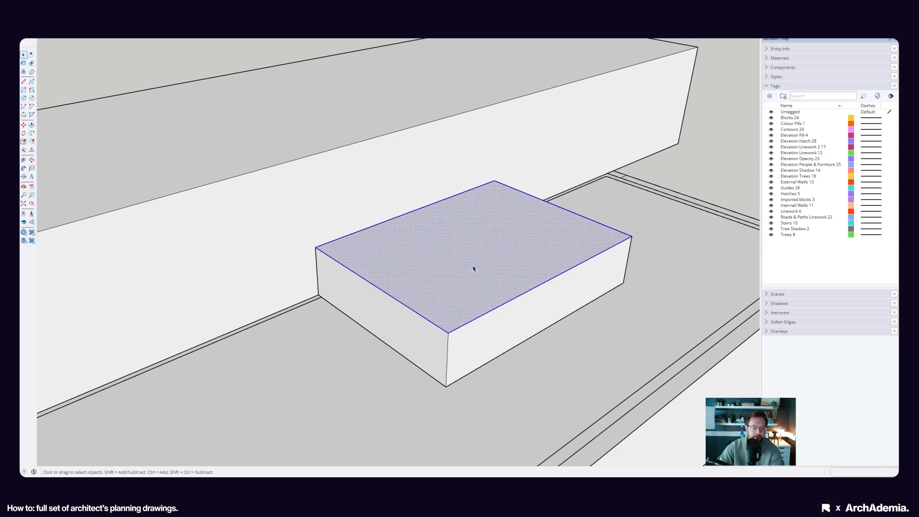
right_click(473, 266)
click(503, 330)
double_click(525, 279)
scroll(517, 254, up, 3)
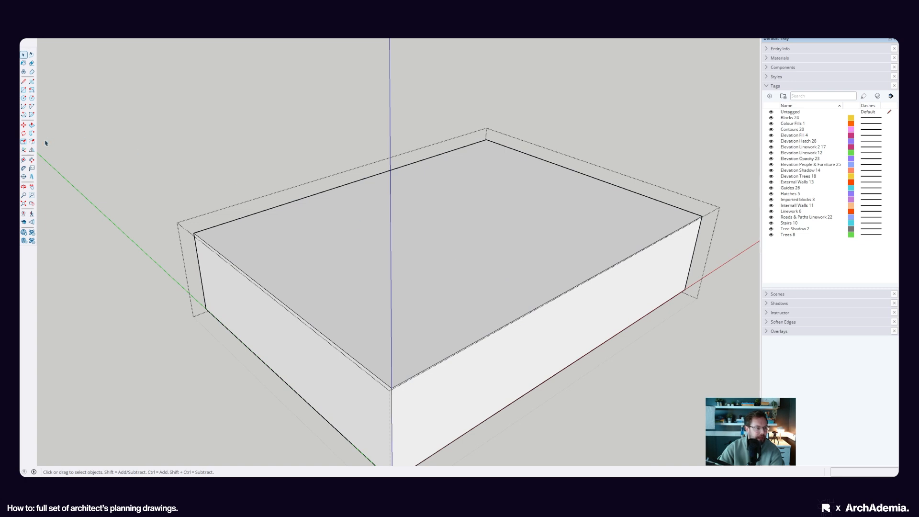
click(242, 271)
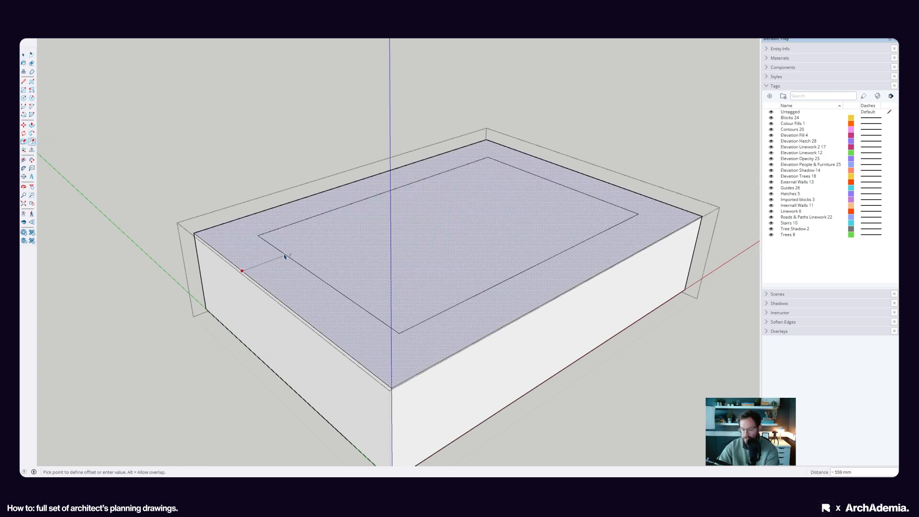
text(50)
key(Return)
Step: Push the terrace box's inner top face down 1100 mm to leave a thin balustrade, and leave the group
key(p)
click(404, 222)
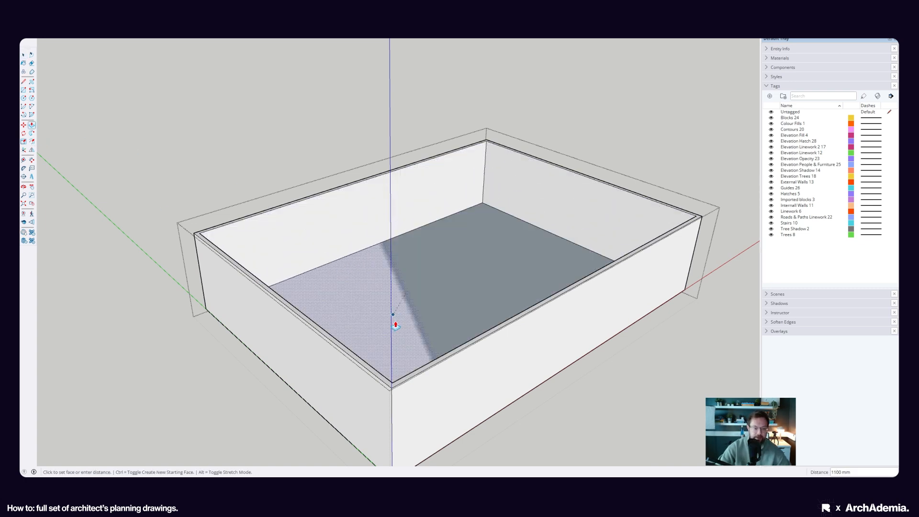
click(395, 325)
click(228, 128)
scroll(419, 224, down, 8)
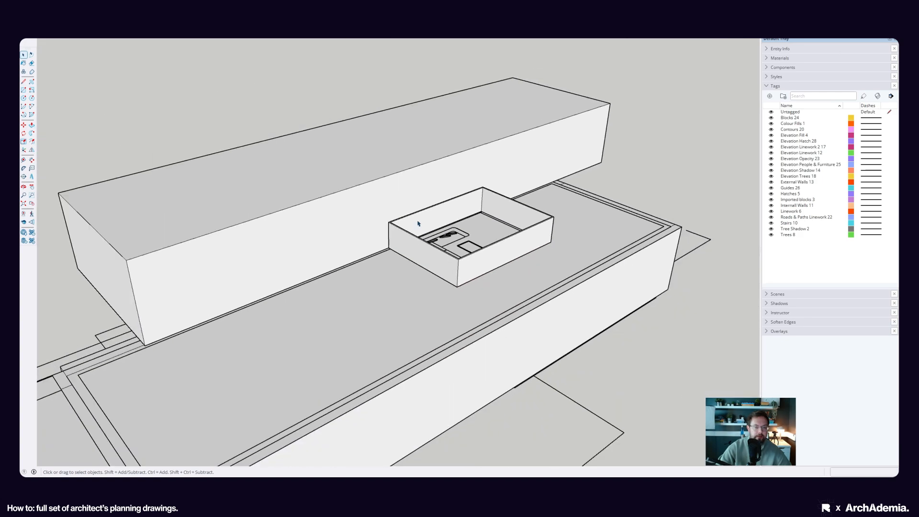
Step: Draw a rectangle between opposite corners of the long block's end opening under the lintel to fill it
middle_drag(324, 311, 158, 275)
scroll(525, 295, up, 6)
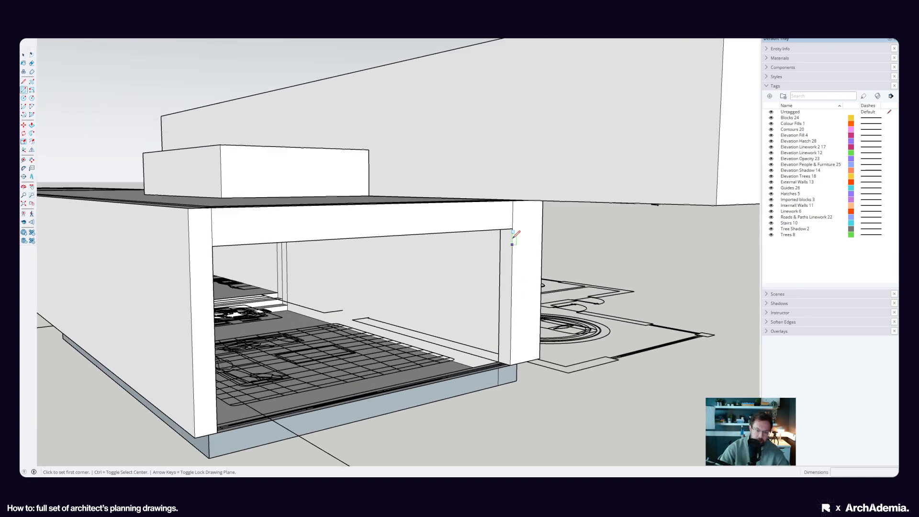
middle_drag(512, 229, 189, 424)
scroll(191, 374, up, 4)
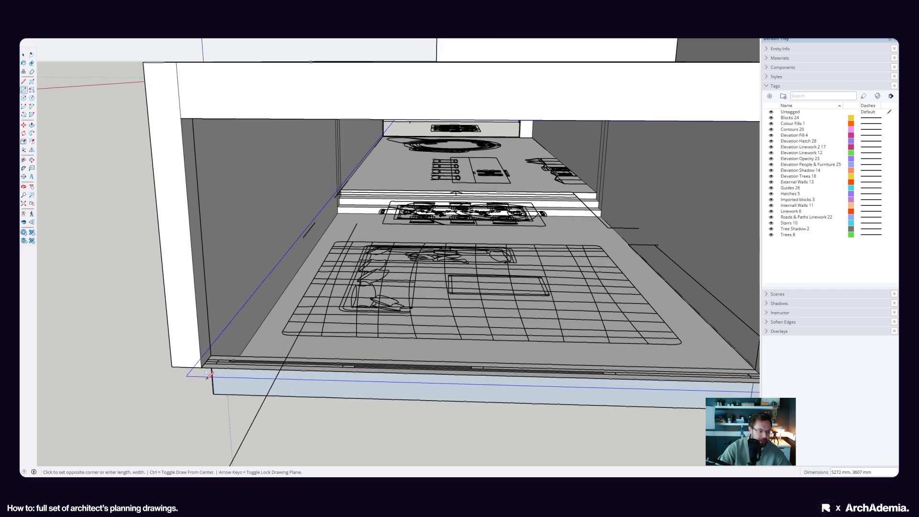
click(202, 365)
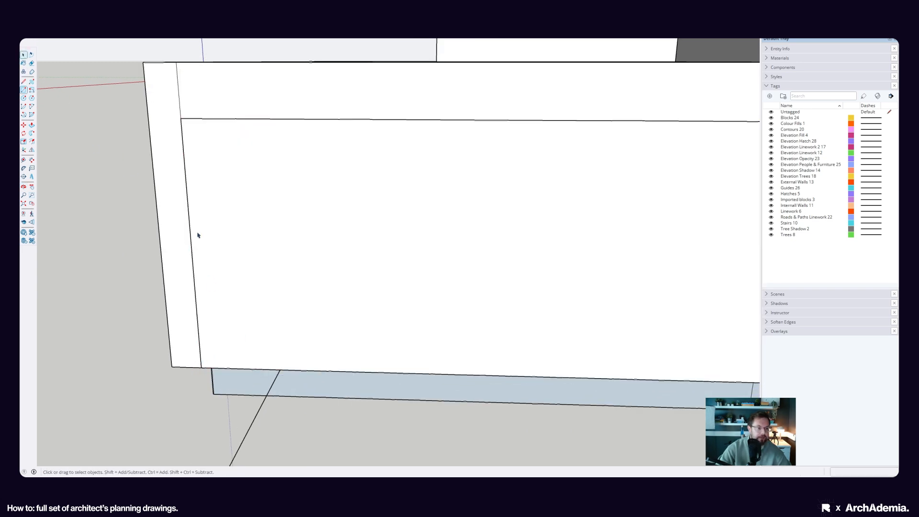
Step: Make the rectangle filling the end opening a group and open it for editing
middle_drag(198, 235, 402, 283)
double_click(402, 283)
right_click(401, 281)
click(419, 347)
double_click(404, 318)
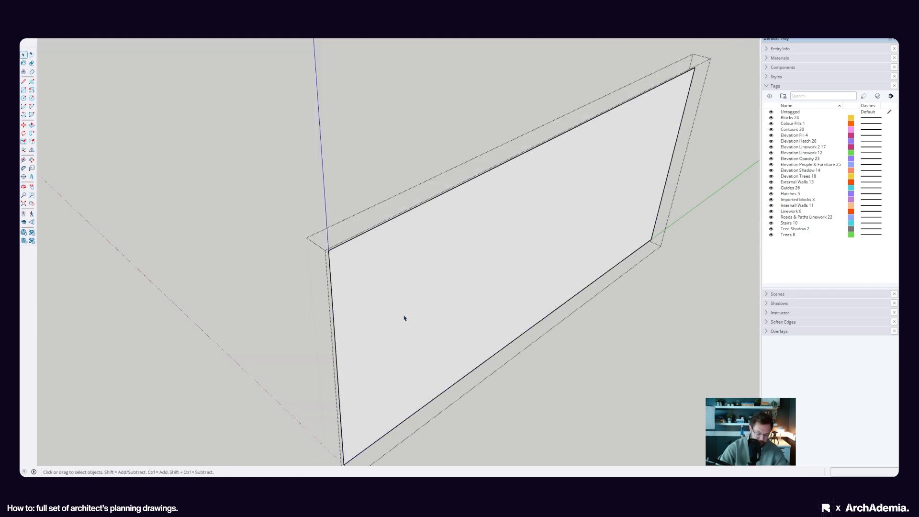
Step: Push/Pull the end-opening infill face to 50 mm thick and leave the group
key(p)
click(401, 327)
text(50)
key(Return)
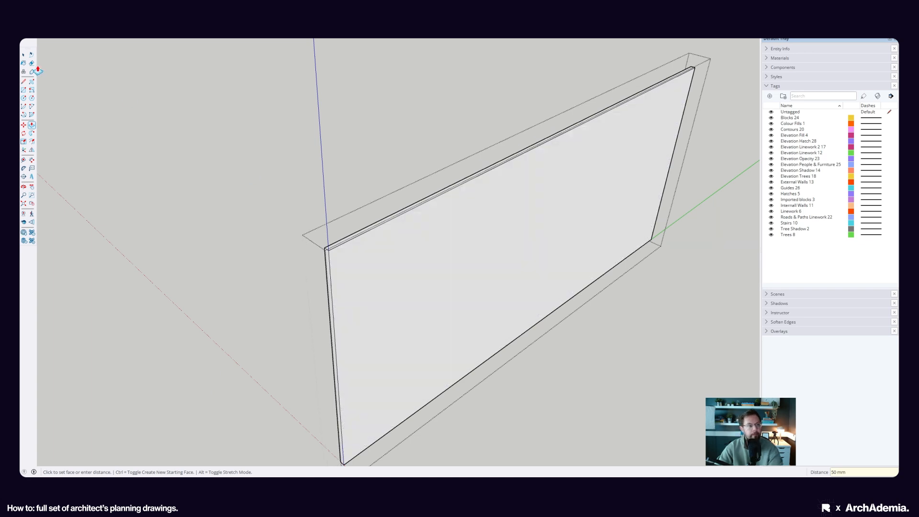
click(48, 67)
Step: Move the infill panel 100 mm so it sits recessed within the long block's end opening
key(m)
click(464, 314)
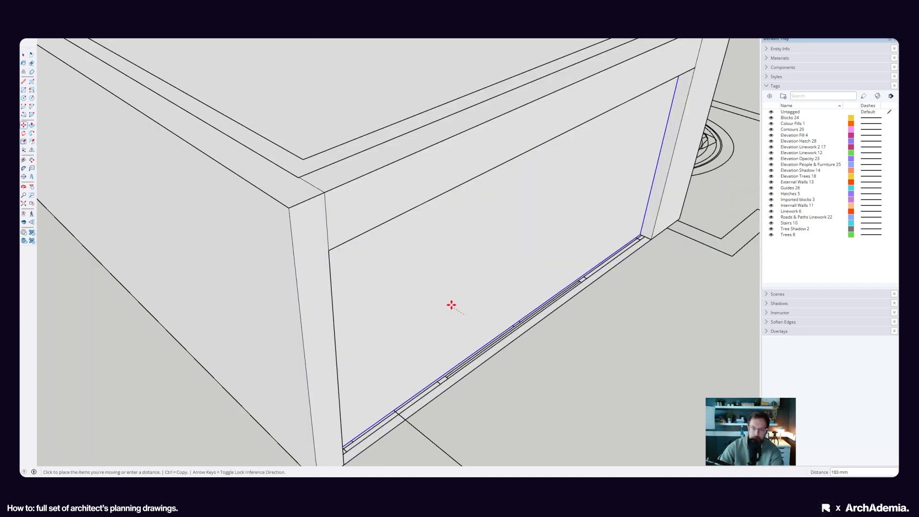
text(100)
key(Return)
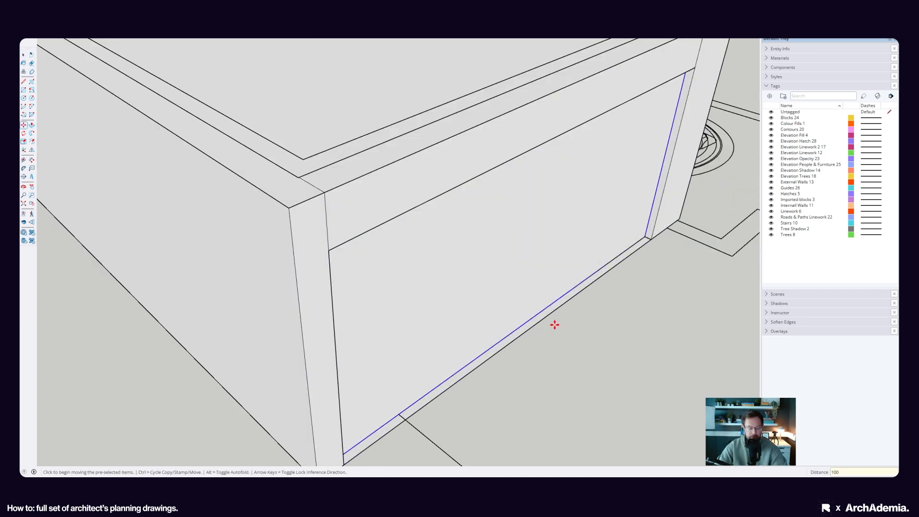
Step: Copy the infill panel from its bottom corner into the long block's opposite end opening, facing the covered outdoor area
scroll(554, 324, down, 3)
key(ctrl)
scroll(638, 244, up, 4)
click(591, 282)
scroll(590, 282, down, 1)
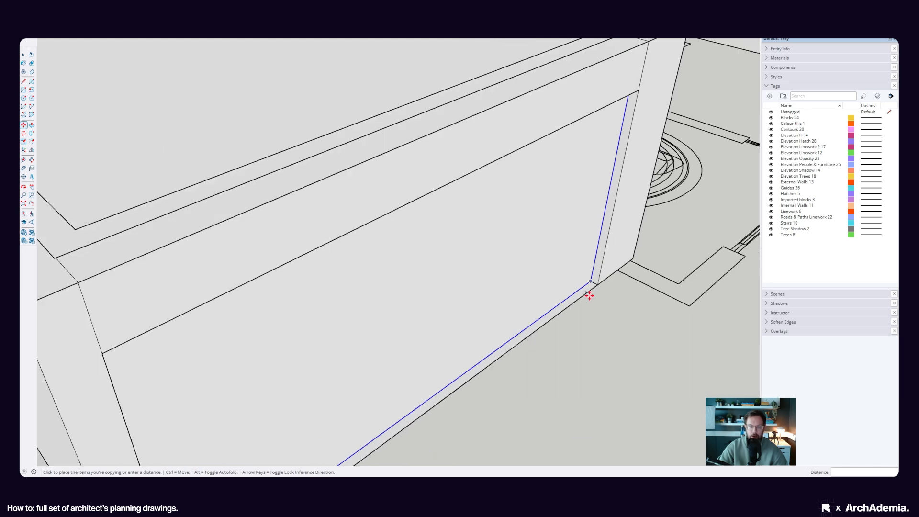
scroll(589, 295, down, 6)
middle_drag(586, 293, 334, 218)
scroll(334, 218, up, 2)
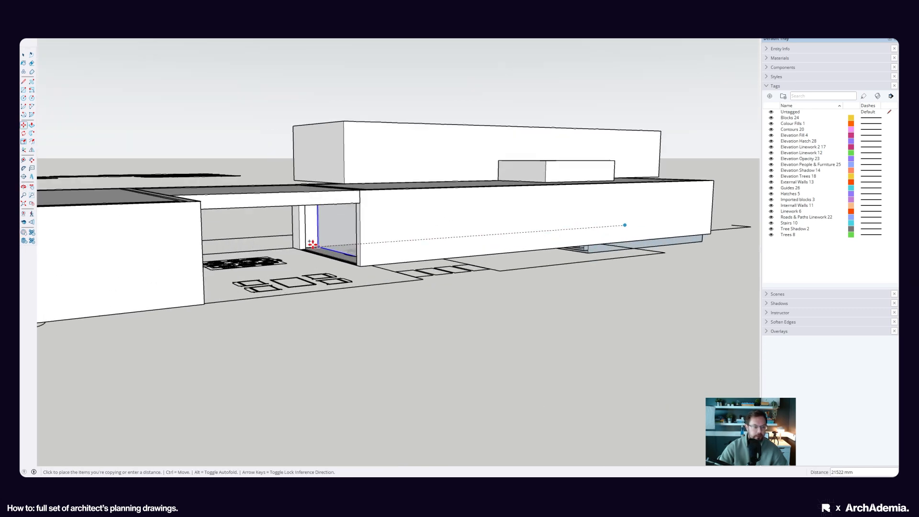
scroll(312, 245, up, 6)
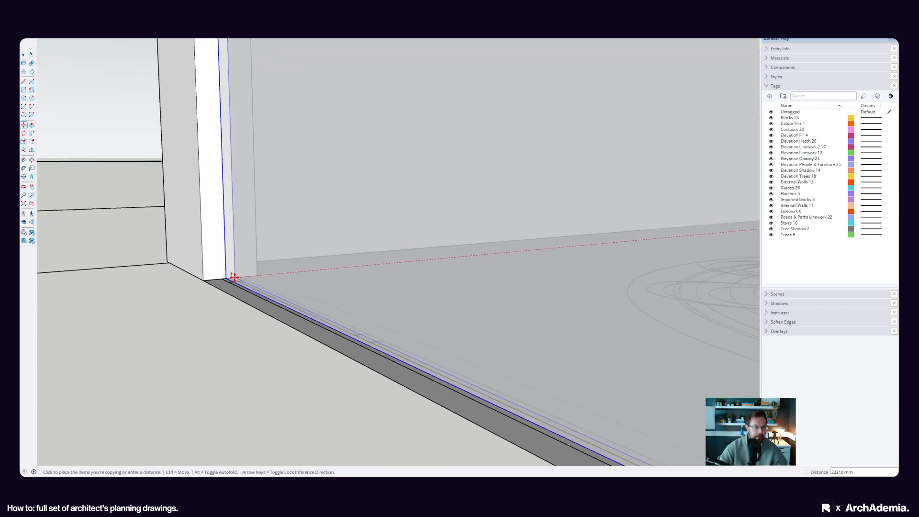
click(307, 242)
scroll(305, 239, down, 5)
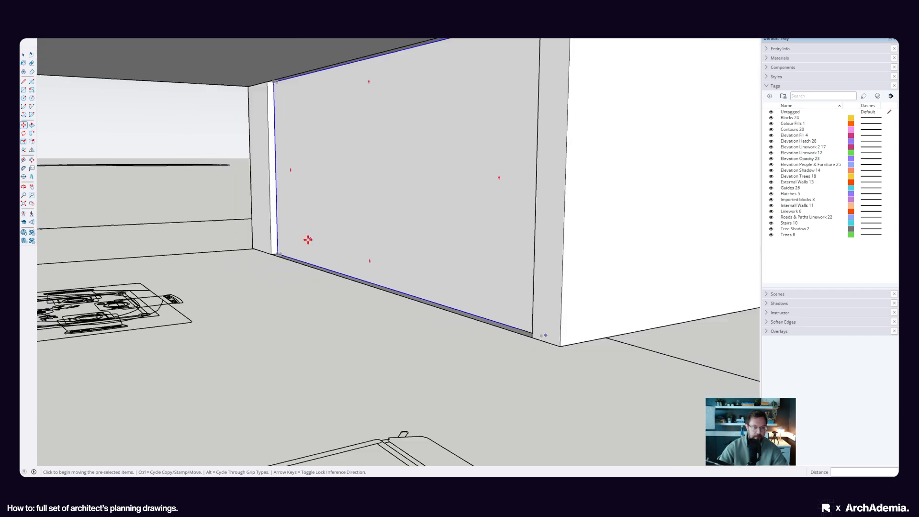
Step: Hide the external walls group to look at the floor plan beneath the roofs
click(23, 55)
scroll(461, 286, down, 4)
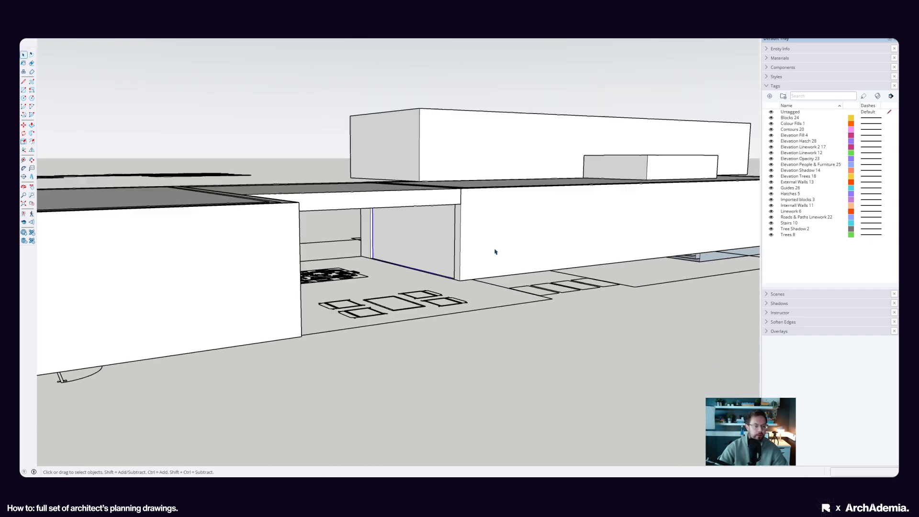
middle_drag(494, 252, 292, 316)
click(304, 332)
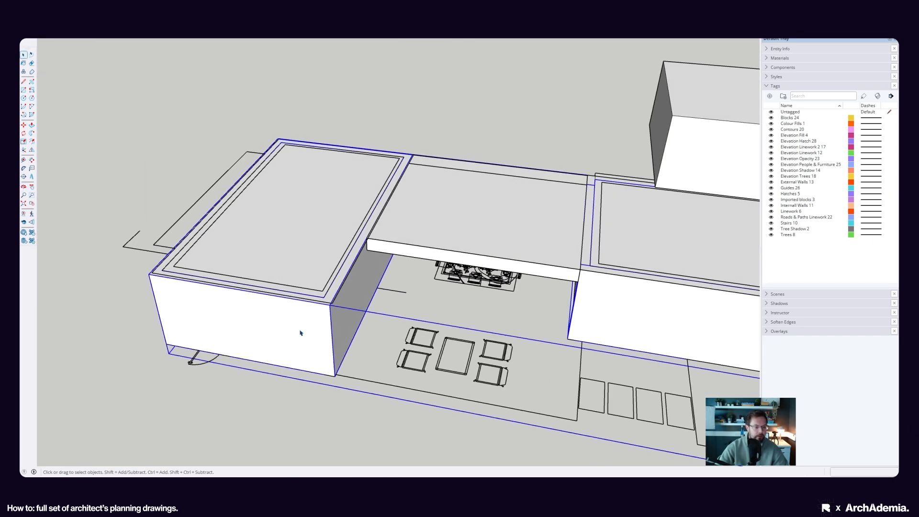
right_click(273, 320)
click(285, 141)
scroll(323, 284, up, 5)
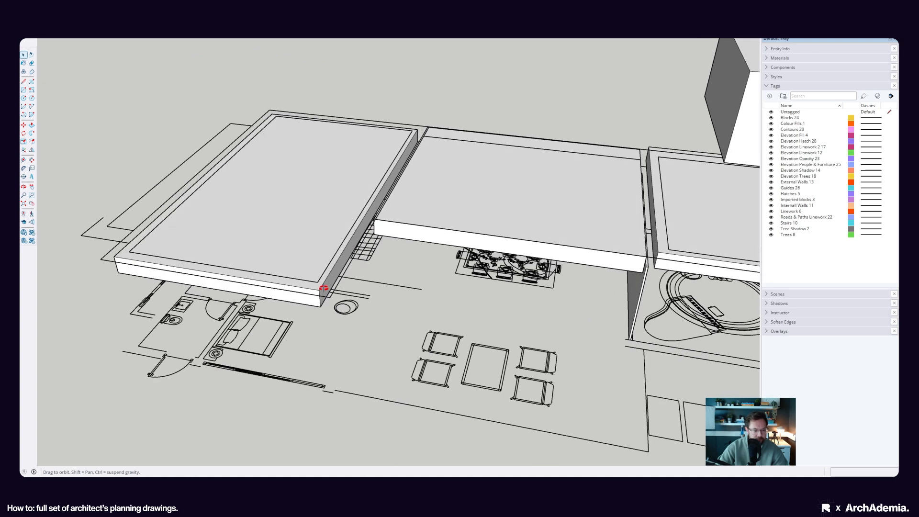
scroll(322, 279, down, 5)
middle_drag(275, 299, 407, 254)
Step: Select the detached site and tree linework behind the house and delete it
middle_drag(469, 250, 426, 292)
scroll(474, 269, down, 4)
drag(184, 179, 184, 178)
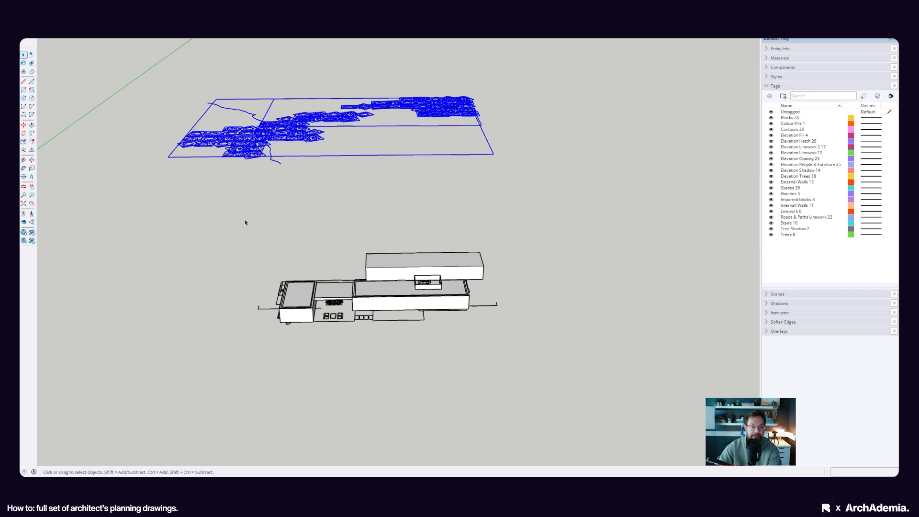
scroll(365, 304, up, 6)
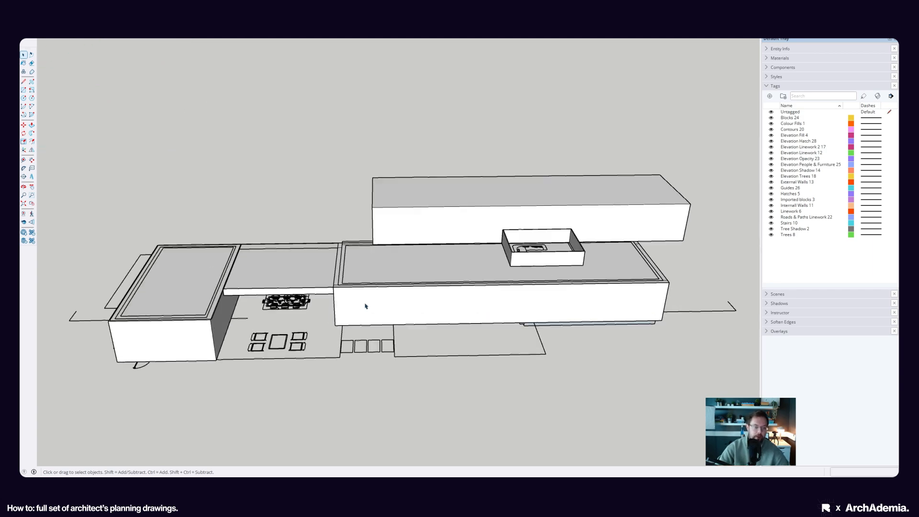
middle_drag(365, 308, 566, 314)
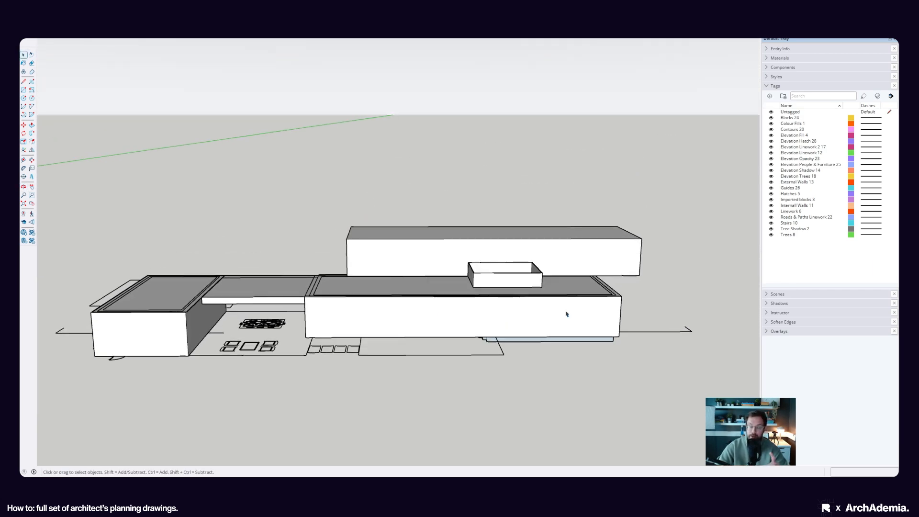
Step: Turn on shadows with the time set to 09:18 and show the house in a front parallel-projection view
click(769, 305)
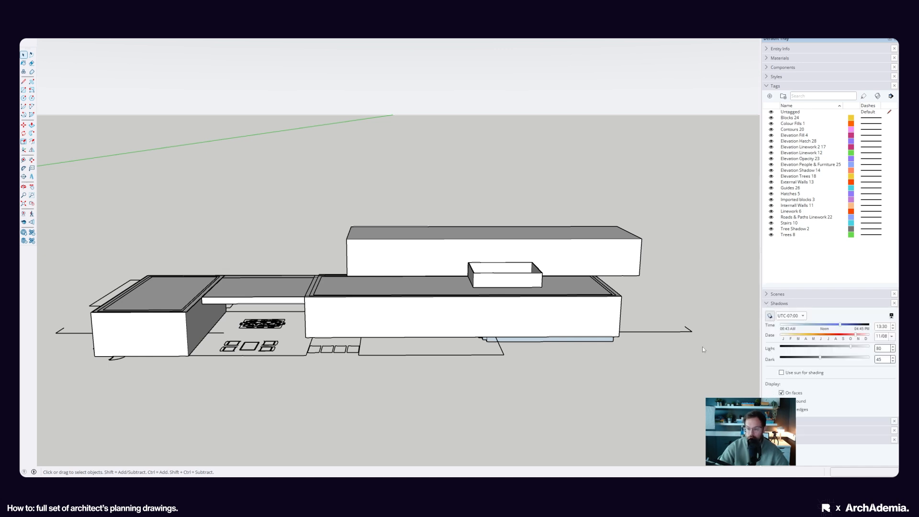
drag(838, 327, 808, 327)
click(804, 327)
middle_drag(367, 290, 411, 300)
click(66, 40)
click(70, 46)
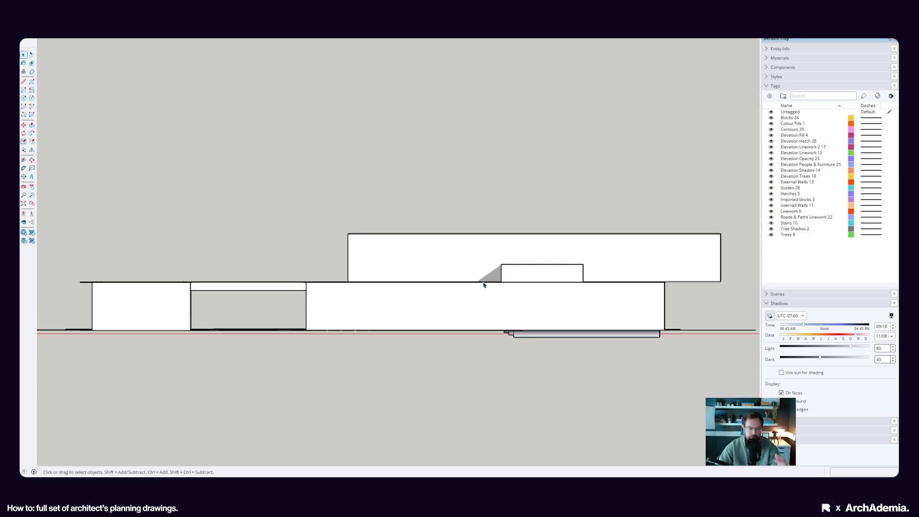
Step: Turn the shadows off and return to an angled view of the whole house
middle_drag(421, 280, 529, 358)
click(768, 319)
shift+middle_drag(415, 307, 463, 284)
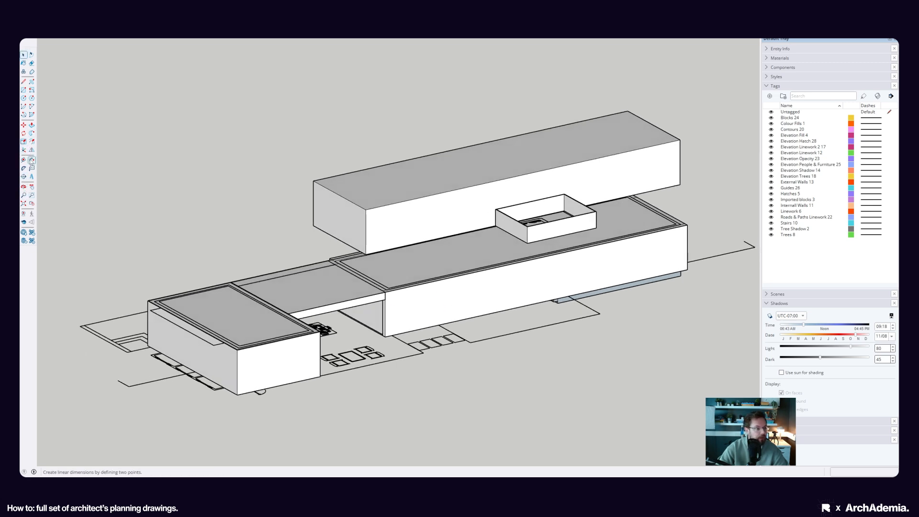
Step: Place a section plane on the small block's front face, keeping the default name Section 1 and symbol 1
middle_drag(553, 196, 476, 220)
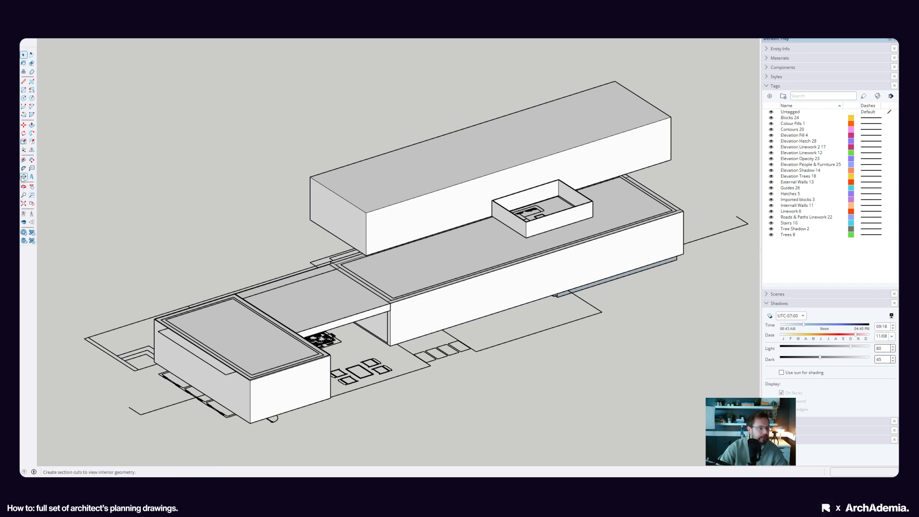
click(297, 391)
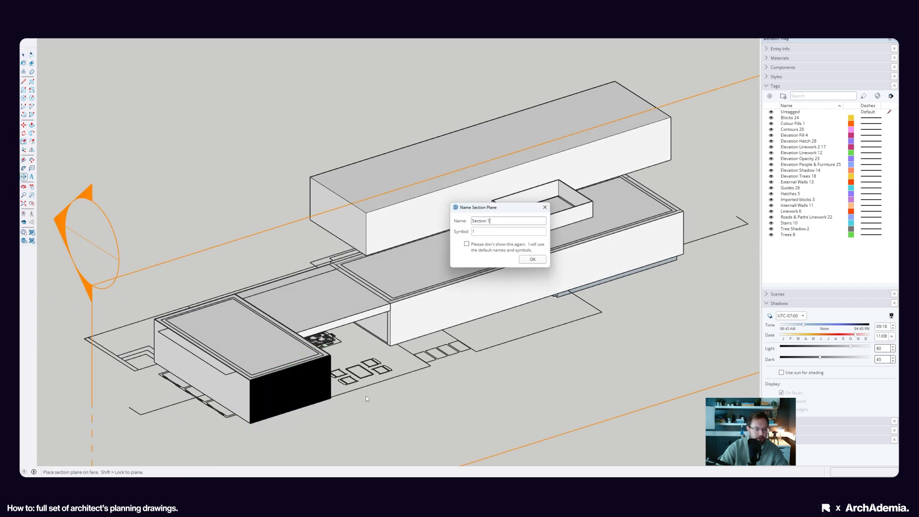
click(524, 261)
Step: Move the section plane about 6853 mm back into the house to cut through both ground-floor blocks
scroll(323, 198, down, 2)
click(299, 215)
middle_drag(255, 252, 271, 268)
key(m)
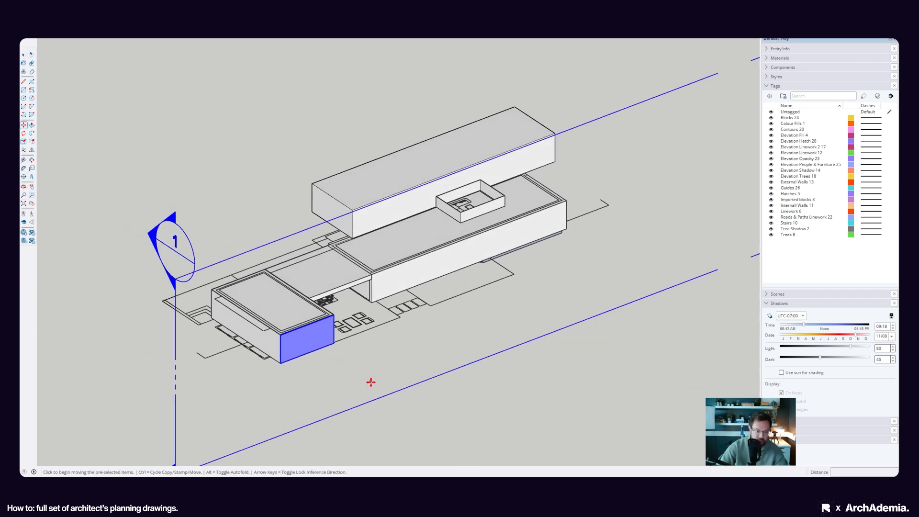
click(370, 382)
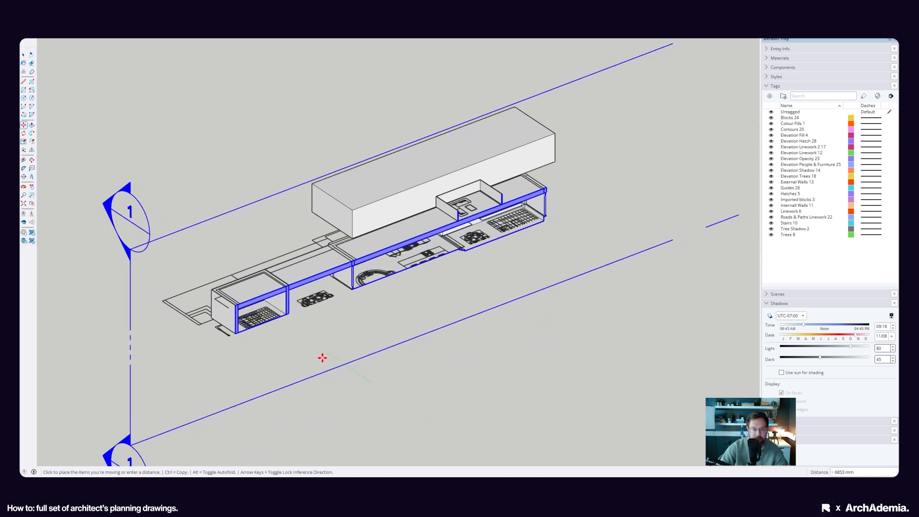
click(322, 357)
middle_drag(386, 319, 287, 316)
middle_drag(187, 91, 420, 216)
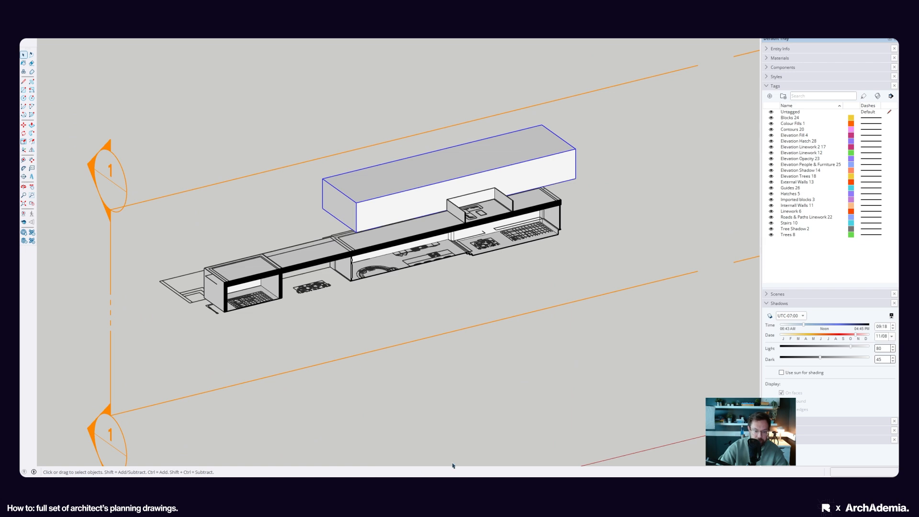
middle_drag(400, 222, 416, 303)
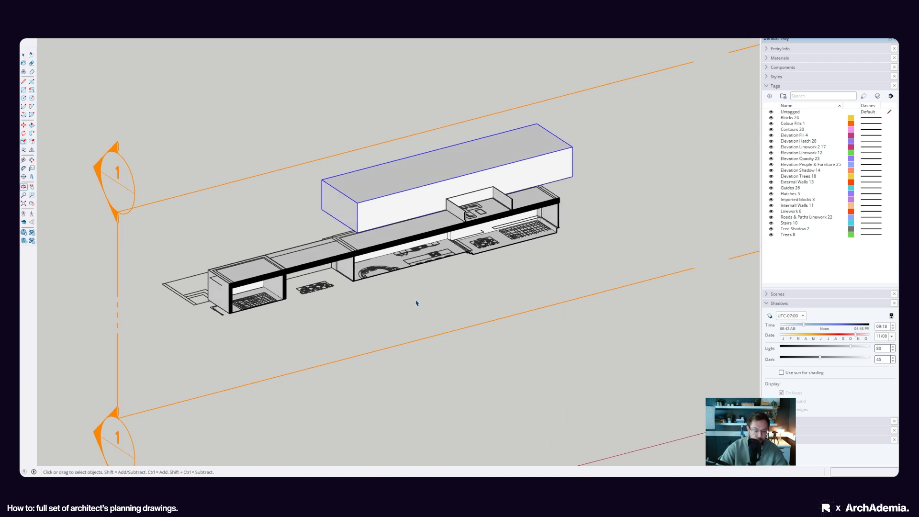
Step: Switch to the Hill Top House drawing in Rayon and bring up the floor plan with section line A
mouse_move(349, 474)
click(350, 457)
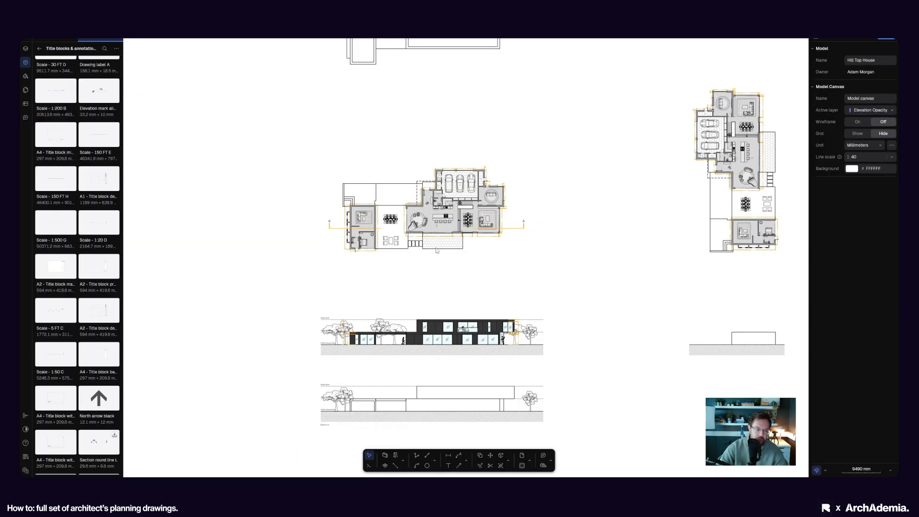
scroll(507, 174, up, 5)
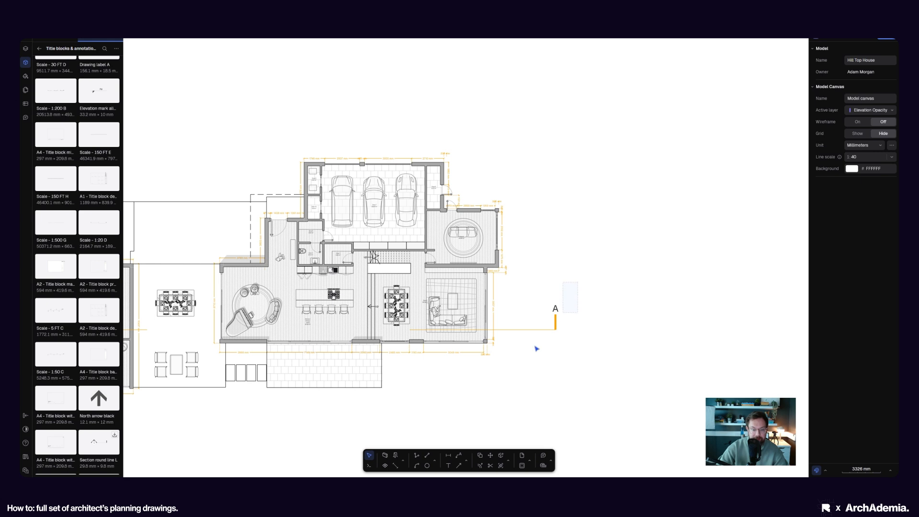
click(544, 338)
scroll(544, 341, up, 3)
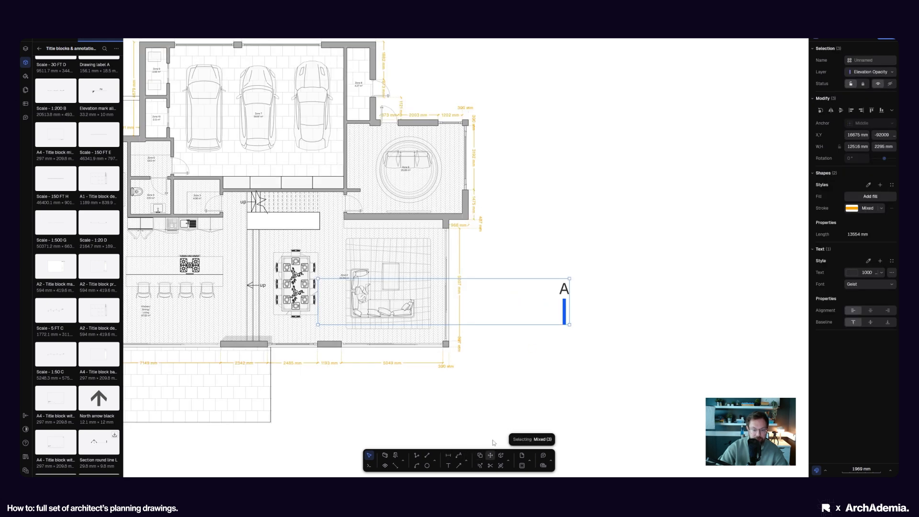
click(490, 456)
scroll(508, 327, down, 5)
click(508, 326)
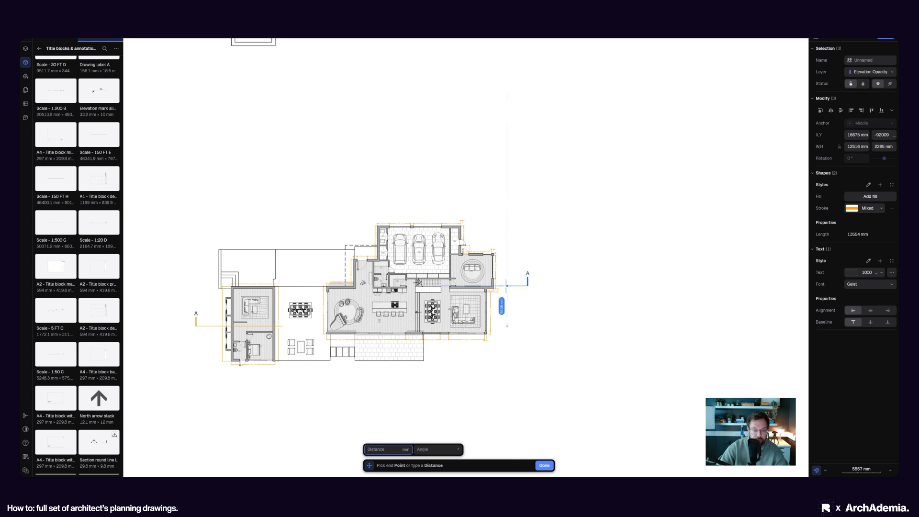
key(Escape)
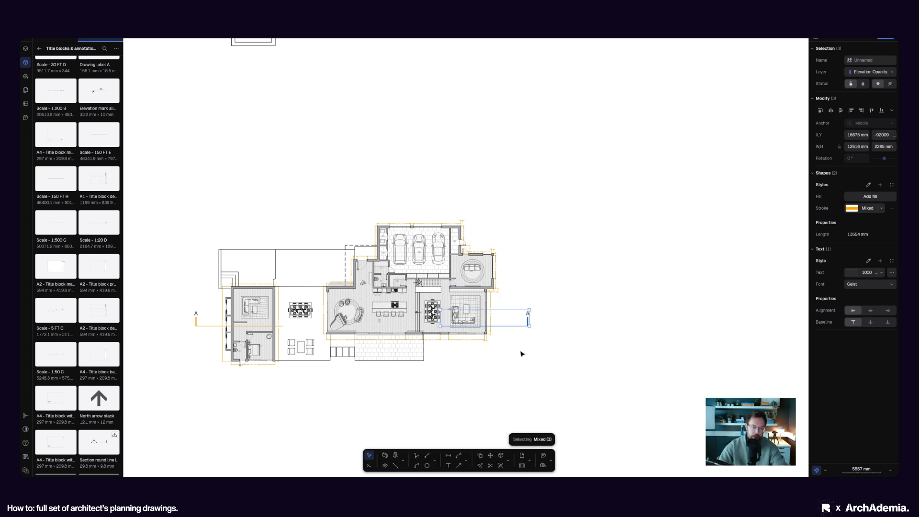
key(Escape)
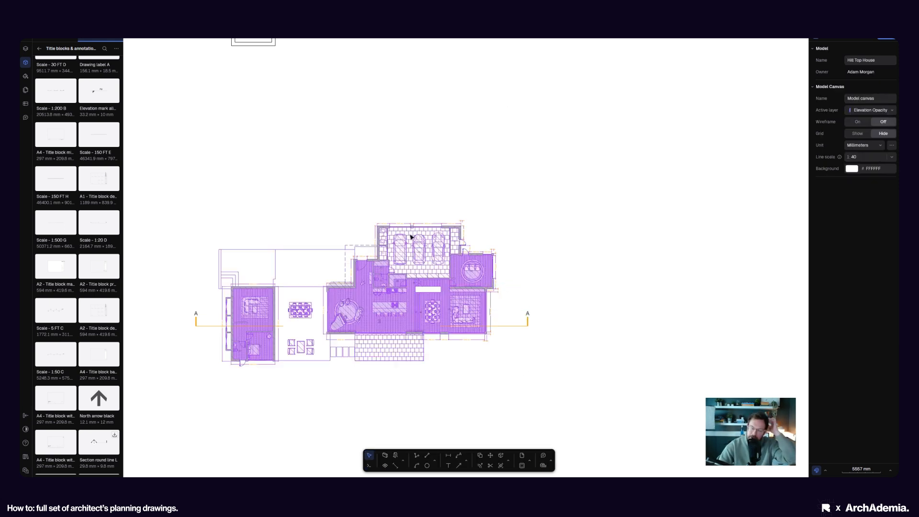
Step: Examine the front elevation below the floor plan, including its facade panels and upper-floor windows
scroll(383, 215, down, 5)
scroll(395, 305, up, 7)
scroll(395, 304, down, 4)
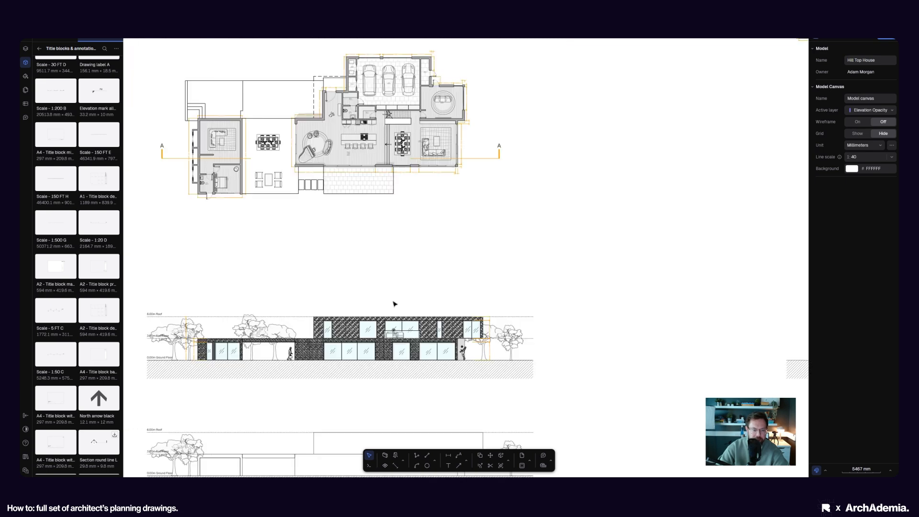
scroll(460, 263, up, 6)
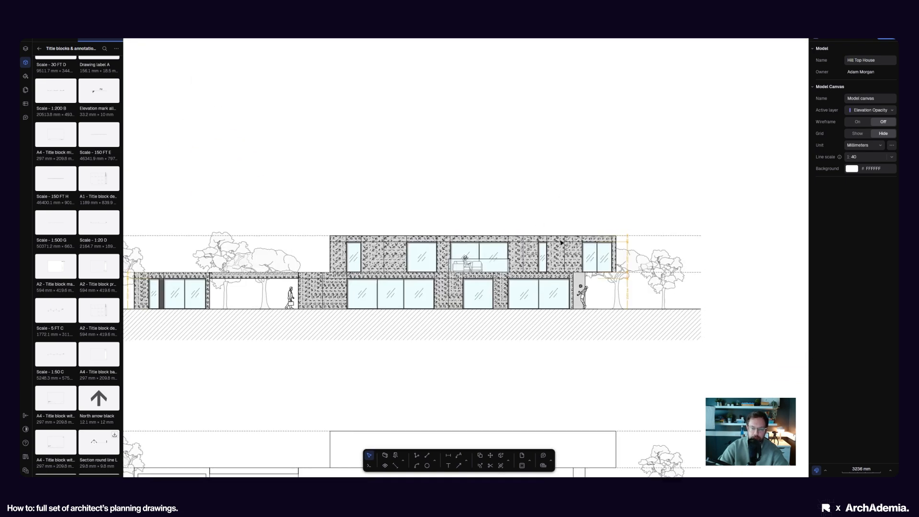
scroll(562, 243, up, 3)
middle_drag(186, 280, 232, 295)
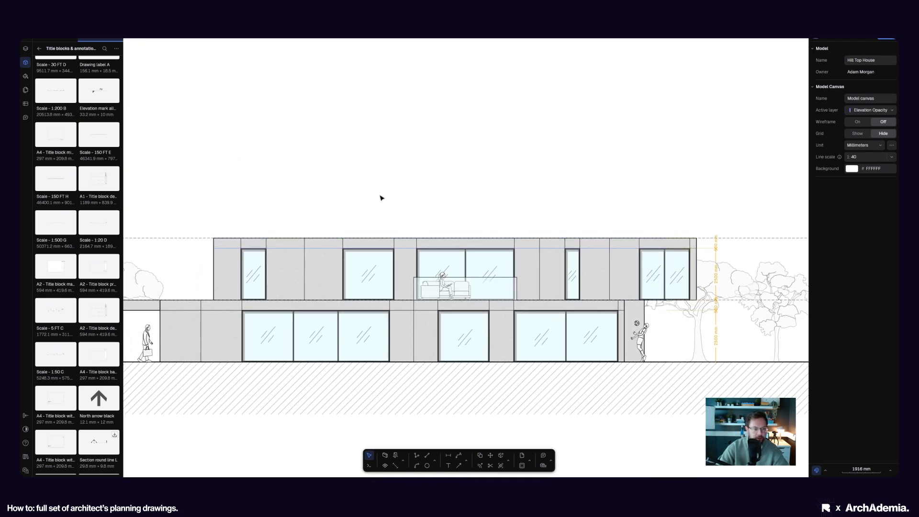
scroll(197, 273, up, 5)
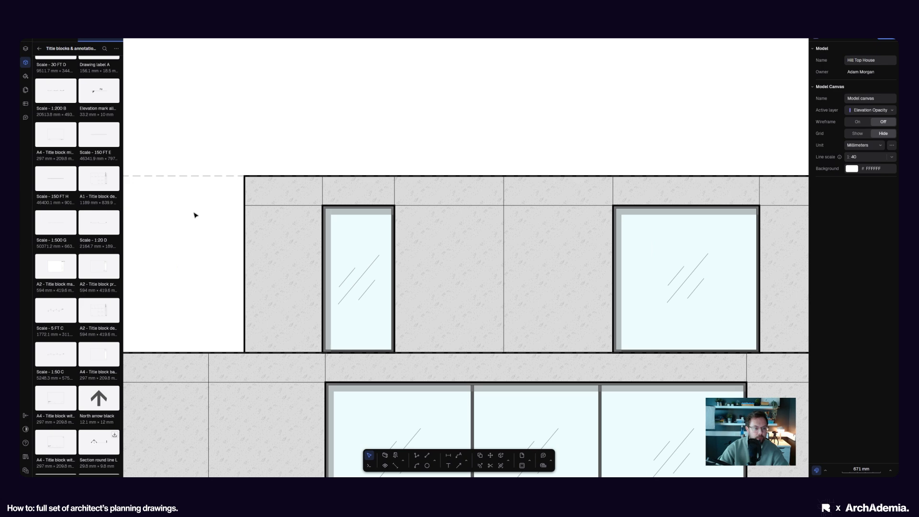
scroll(195, 215, down, 7)
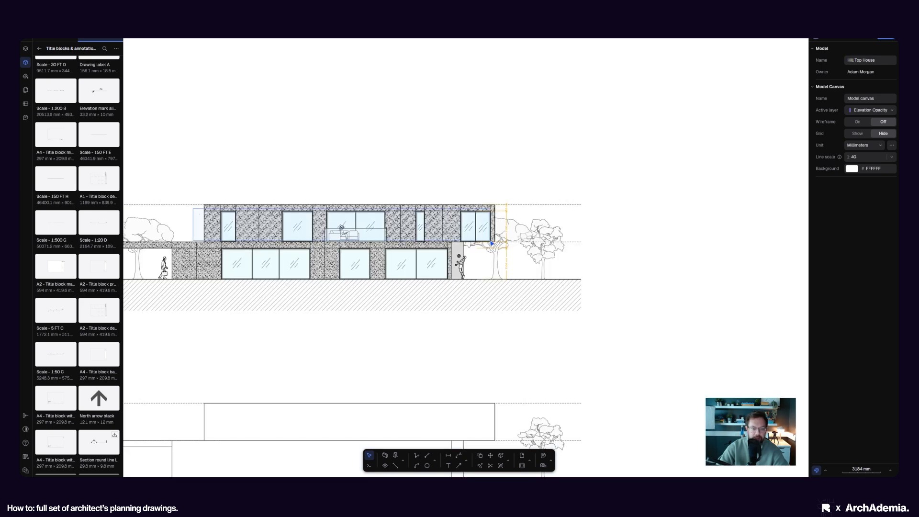
Step: Copy the front elevation's upper-floor windows, glass balustrade and seated figure with sofa onto the Section A-A outline, aligned to the upper-floor level line
key(ctrl+a)
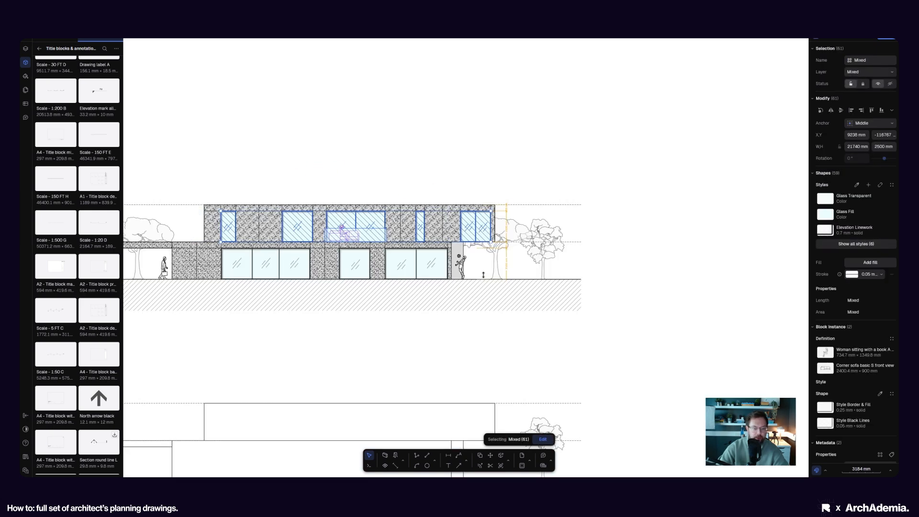
click(478, 453)
click(581, 242)
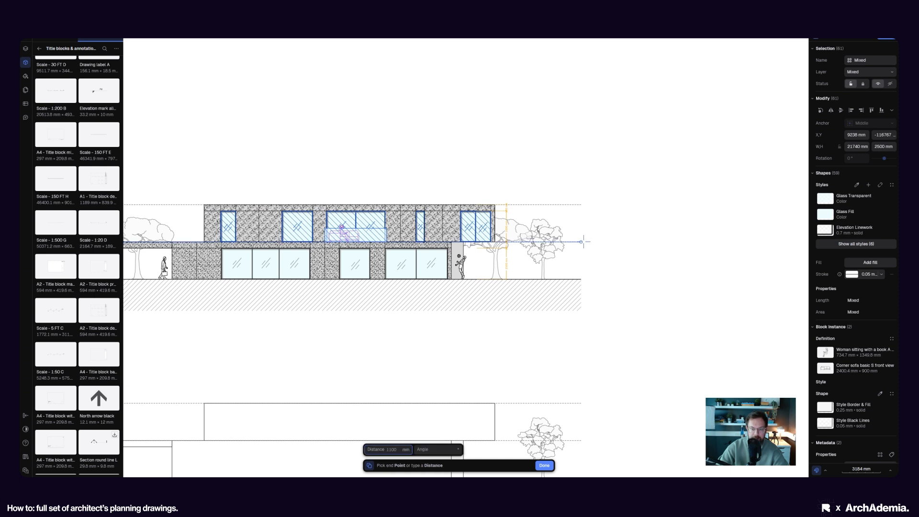
scroll(575, 170, down, 3)
scroll(573, 302, up, 3)
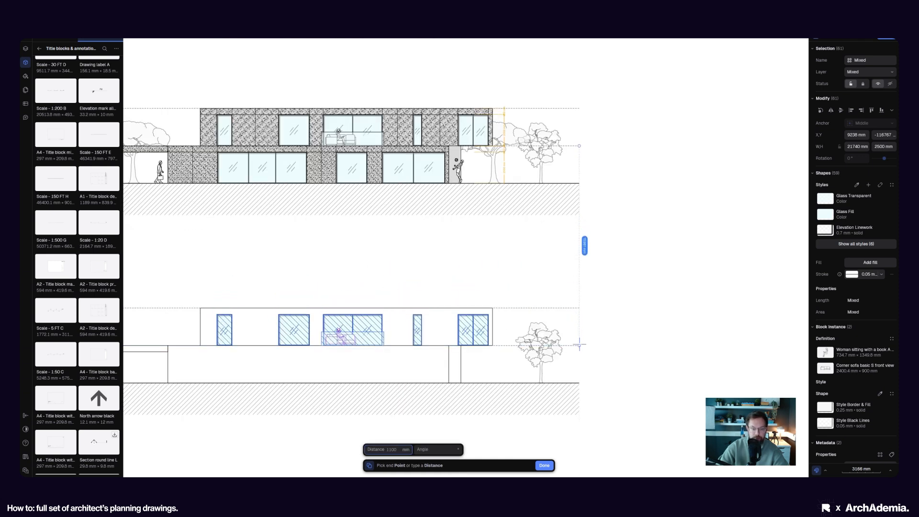
click(630, 343)
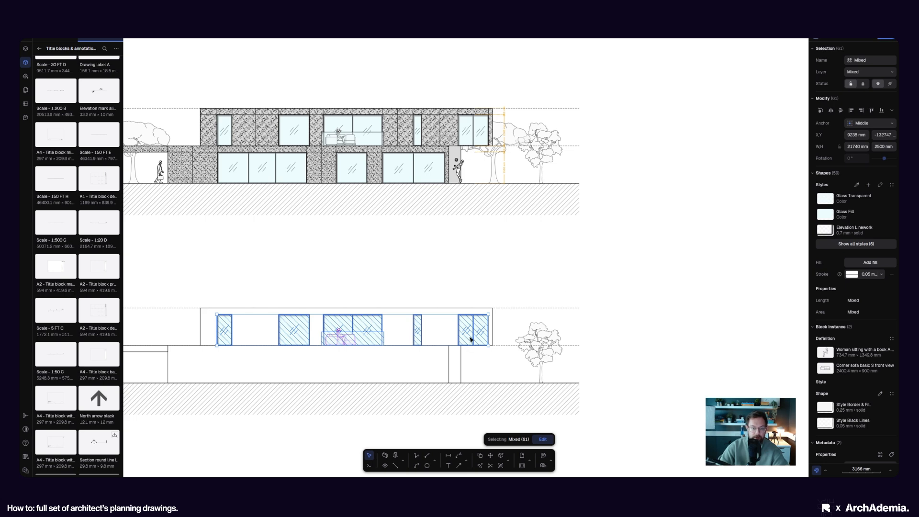
Step: Delete the glass fills and grey shading from the copied double window at the far right of the section
key(Escape)
scroll(518, 350, up, 10)
scroll(525, 348, down, 8)
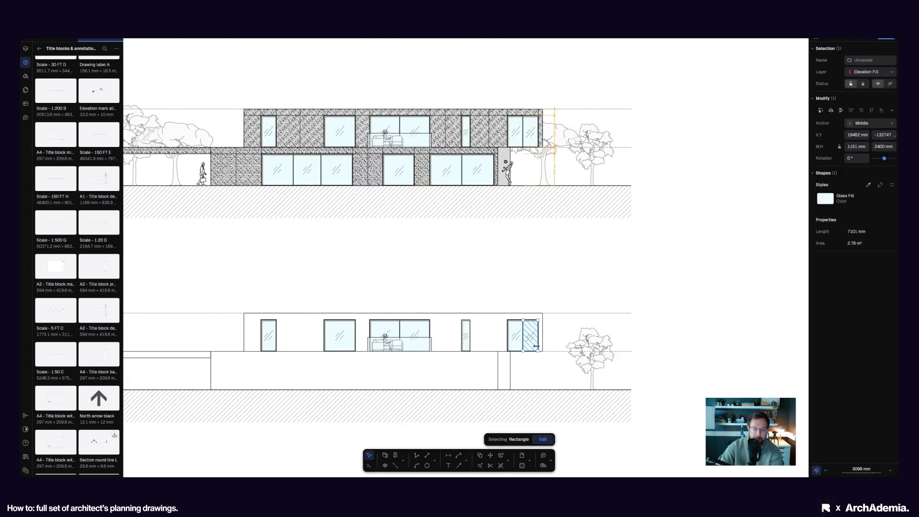
scroll(531, 342, up, 7)
click(526, 352)
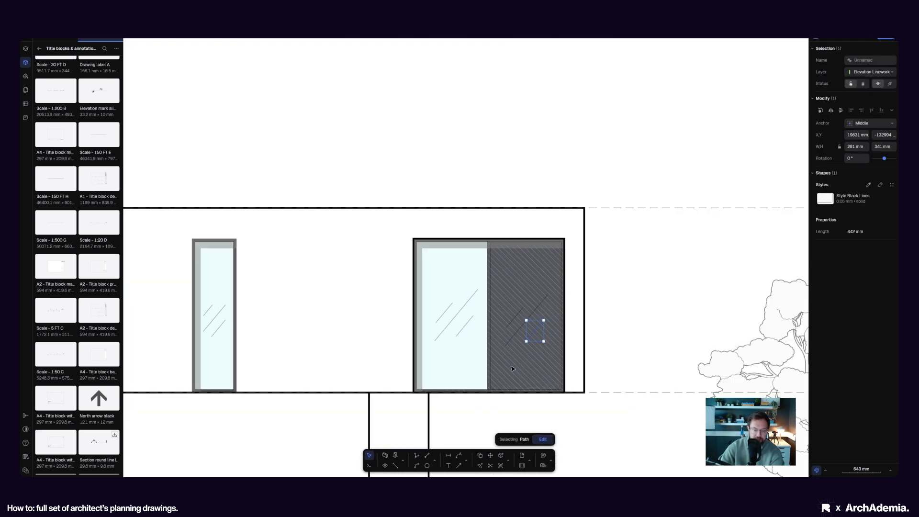
key(Escape)
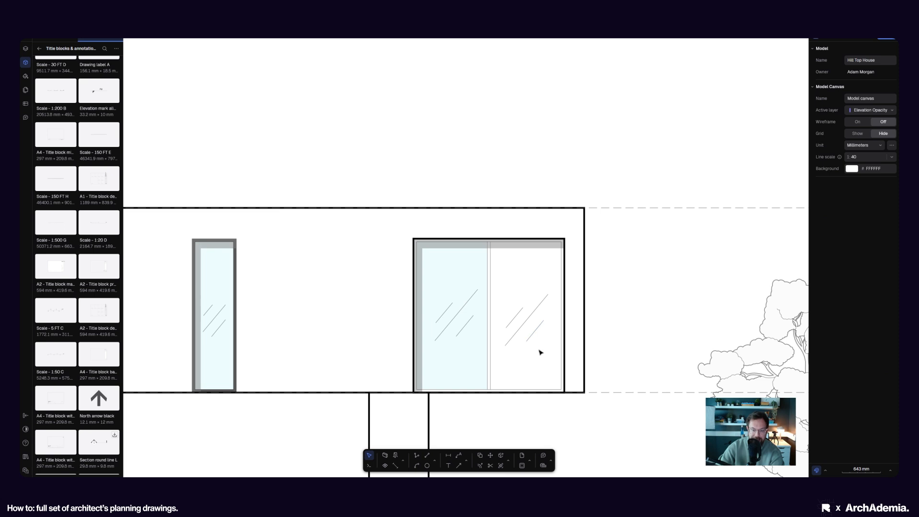
scroll(515, 318, up, 3)
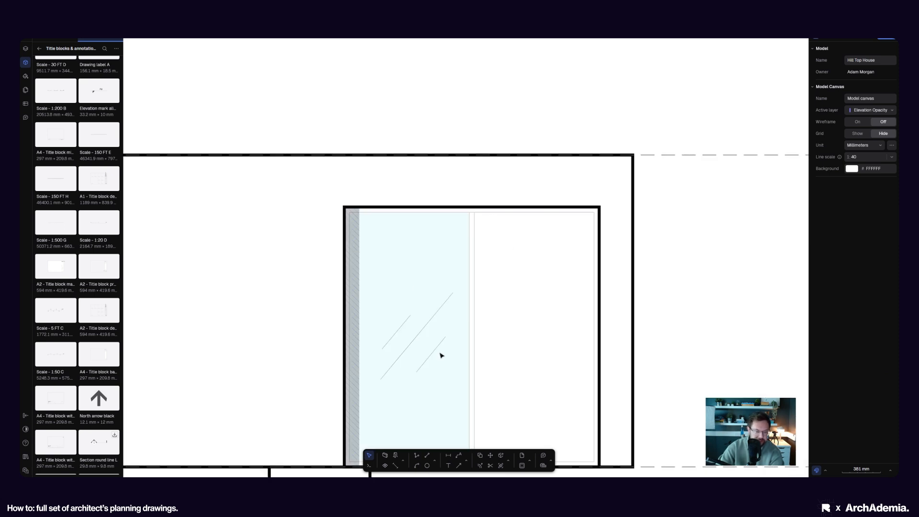
drag(437, 380, 373, 309)
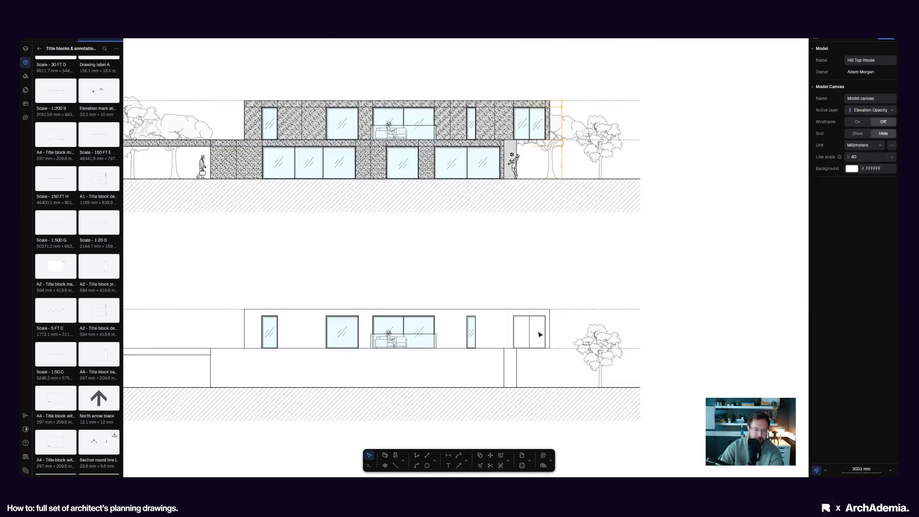
Step: Restore the double window's reflection lines and remove the glass fills and shading from the remaining copied windows in the section
scroll(471, 338, up, 3)
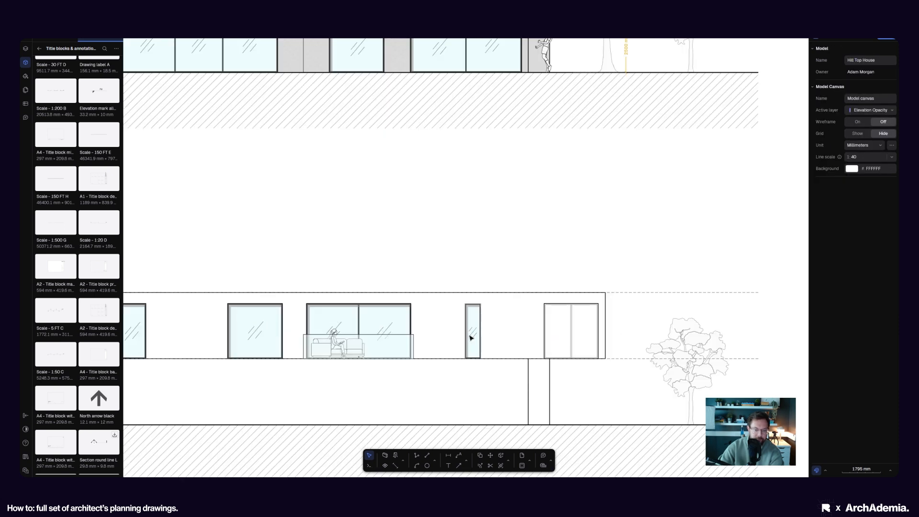
scroll(471, 338, up, 3)
scroll(467, 339, down, 3)
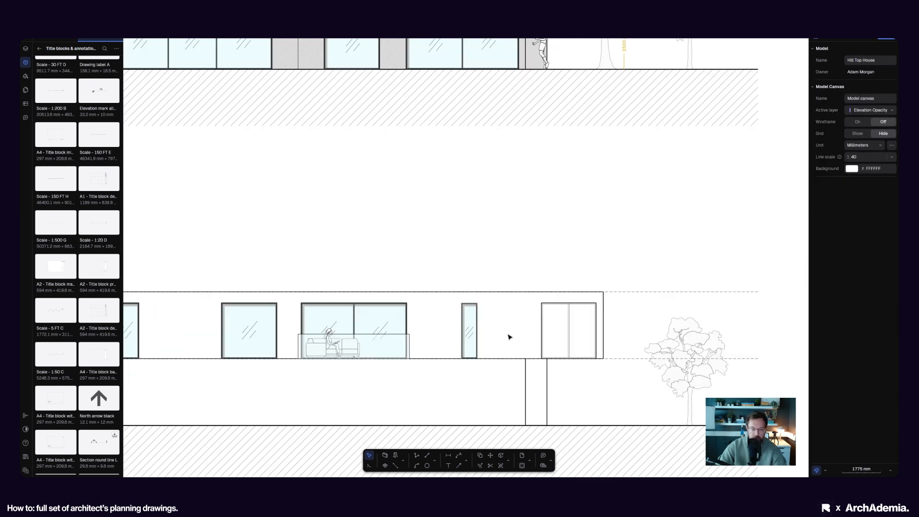
key(ctrl+v)
key(Escape)
scroll(588, 340, up, 5)
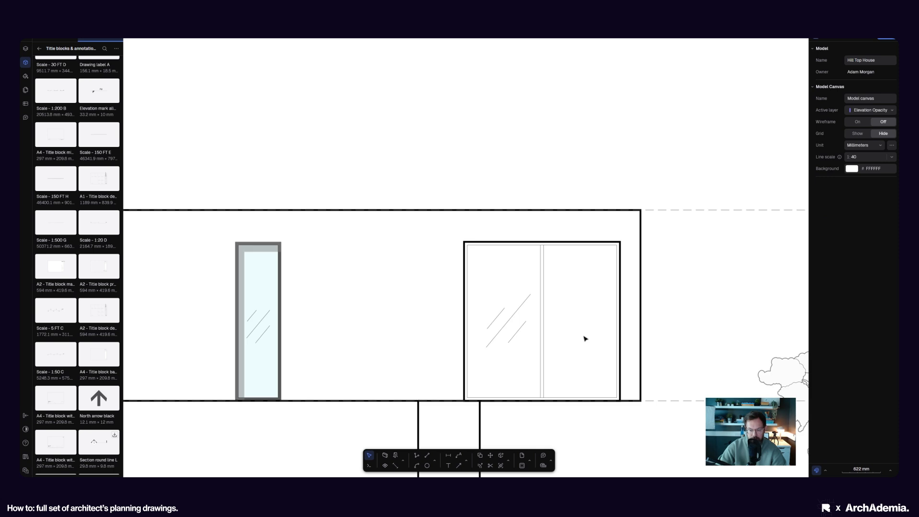
key(ctrl+z)
key(Escape)
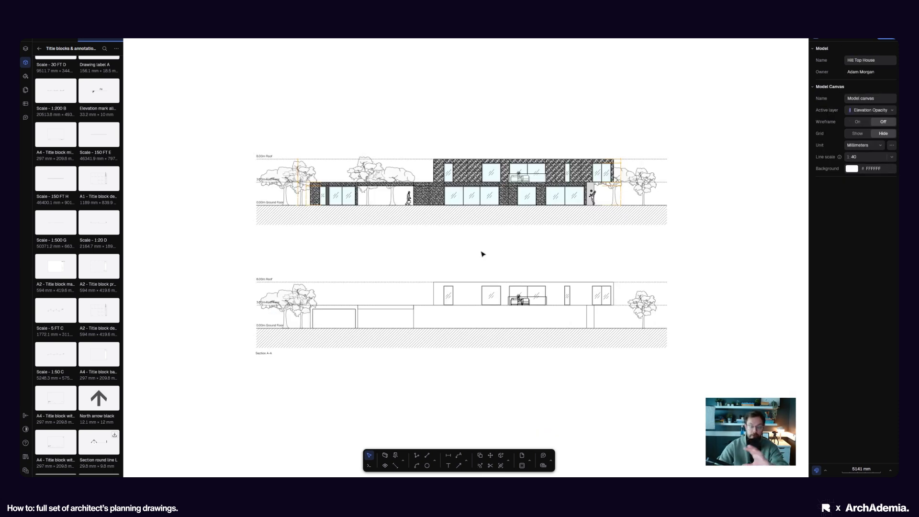
Step: Select the horizontal panel joint on the front elevation's upper floor and the two short joints above the leftmost window
scroll(483, 254, up, 3)
middle_drag(476, 249, 437, 308)
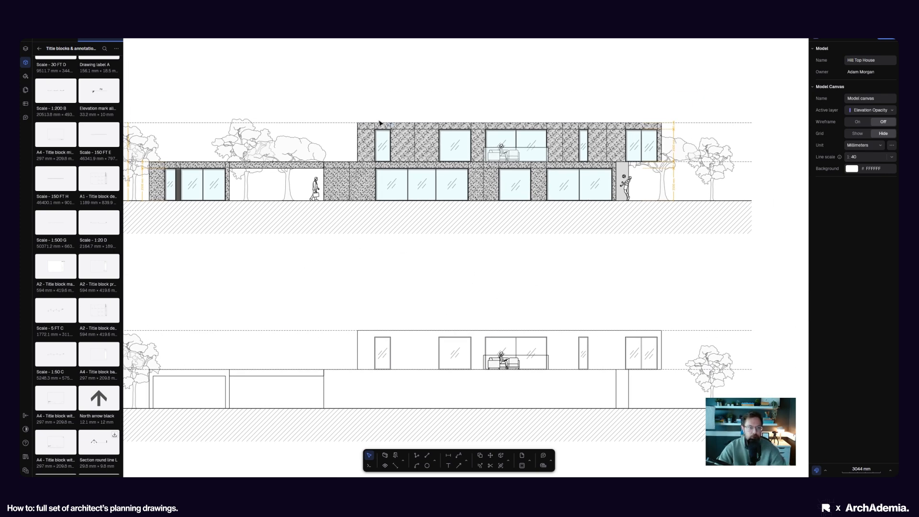
scroll(380, 357, up, 10)
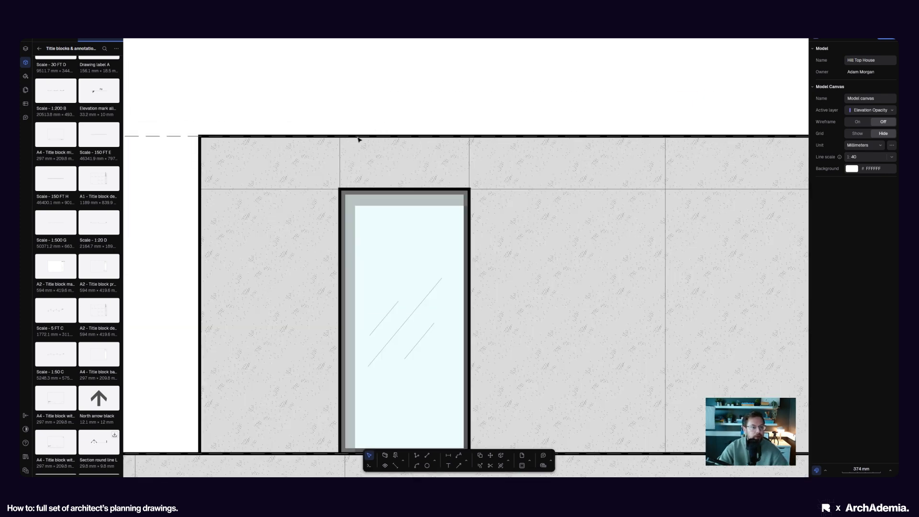
click(341, 173)
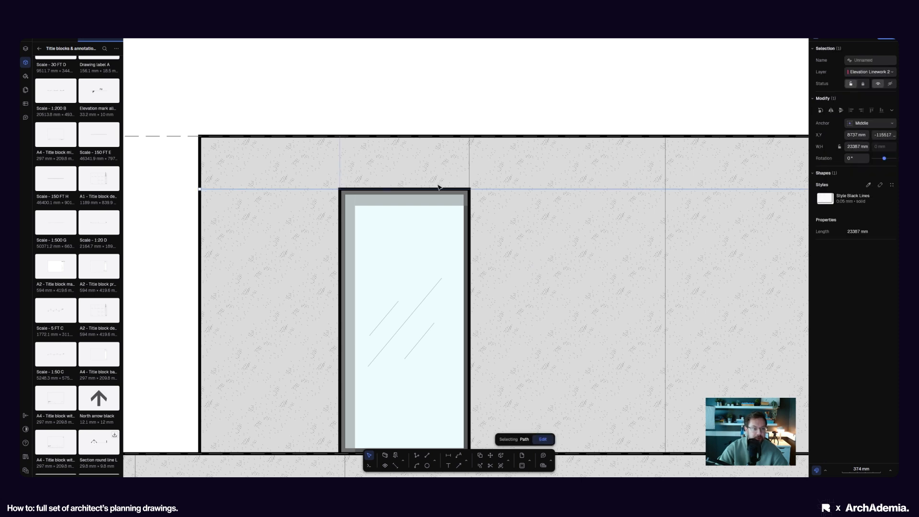
middle_drag(458, 171, 356, 183)
click(326, 116)
scroll(232, 199, up, 10)
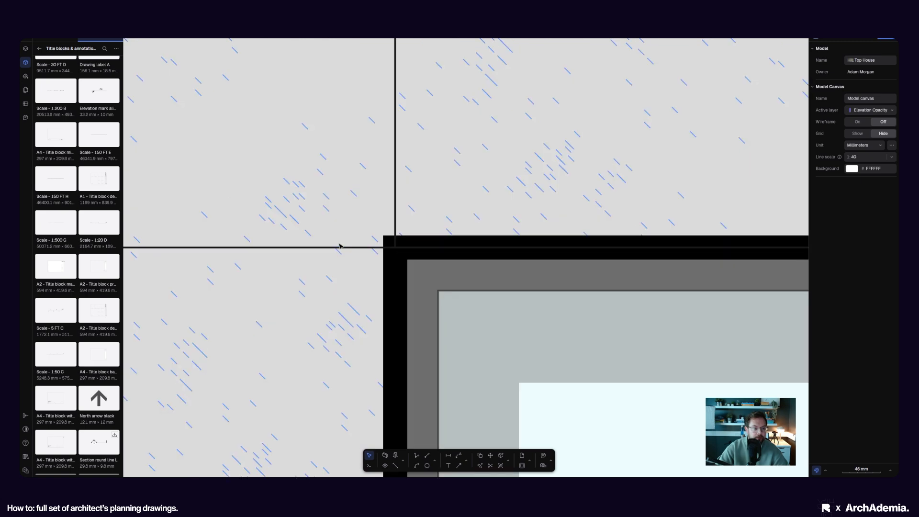
click(395, 223)
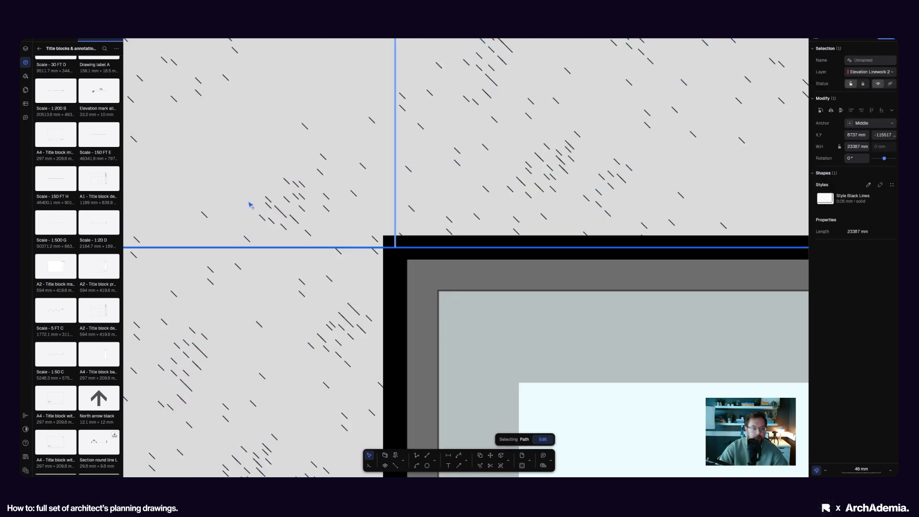
scroll(250, 205, down, 5)
scroll(685, 203, up, 7)
shift+click(637, 223)
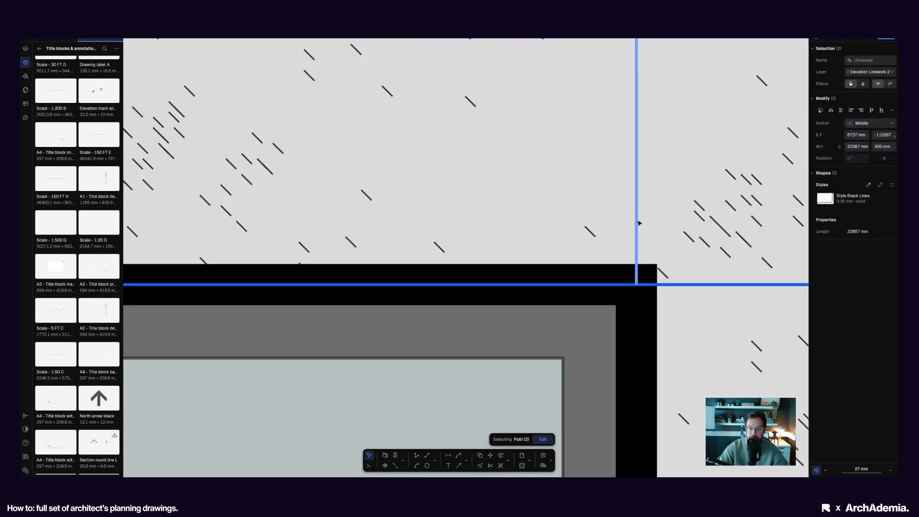
Step: Add the full-height joint beyond the leftmost upper window and the two short joints above the second window to the selection
scroll(334, 213, down, 9)
scroll(545, 180, up, 12)
shift+click(332, 215)
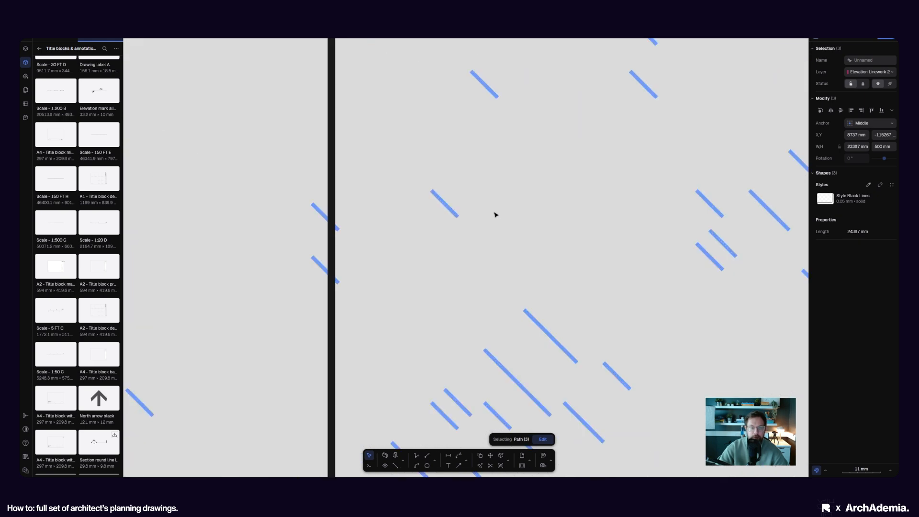
scroll(377, 192, down, 12)
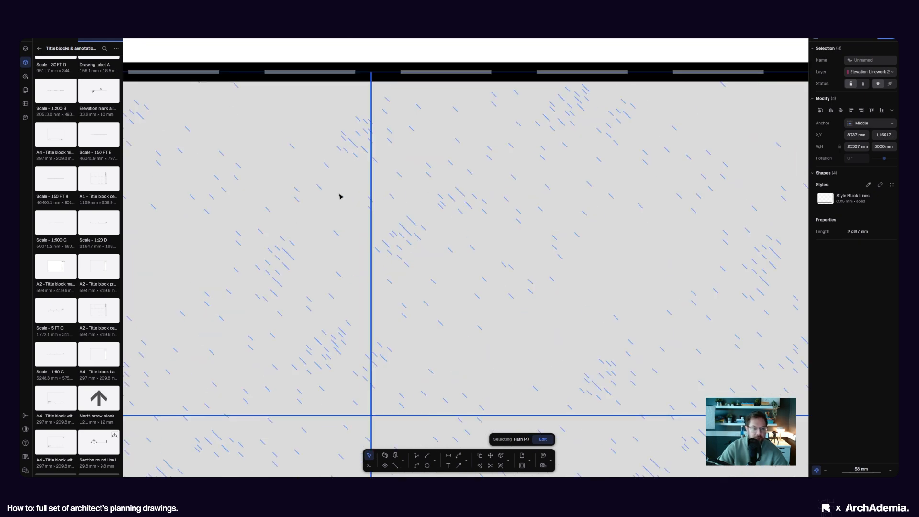
middle_drag(584, 102, 449, 86)
scroll(369, 162, up, 10)
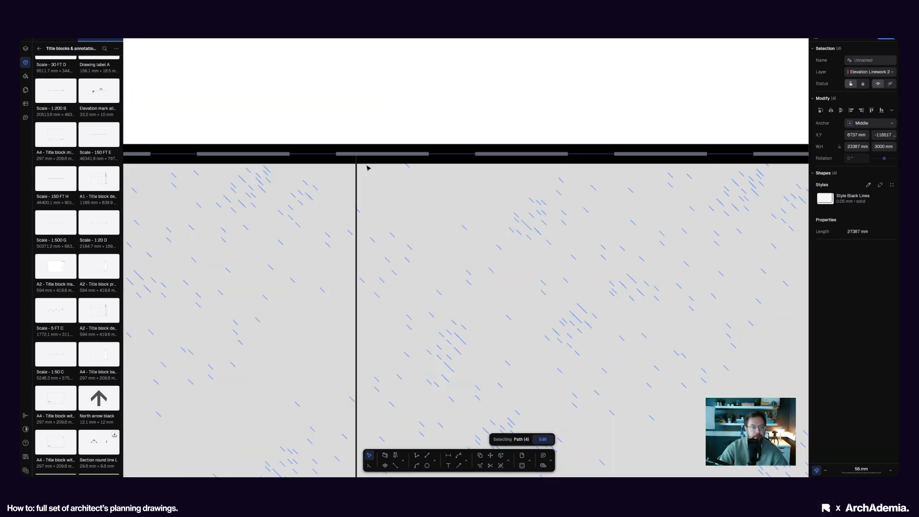
scroll(302, 203, down, 8)
middle_drag(652, 193, 366, 160)
scroll(545, 166, up, 10)
shift+click(414, 187)
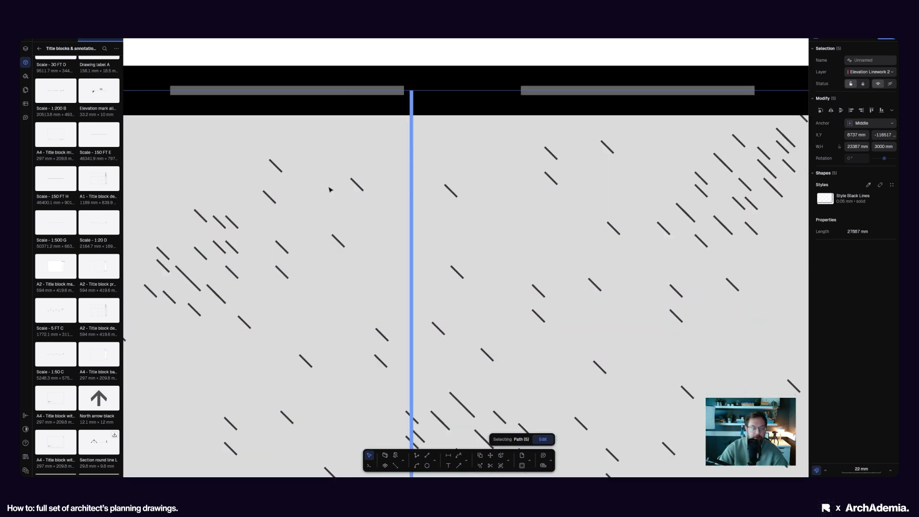
scroll(330, 190, down, 10)
scroll(474, 194, up, 10)
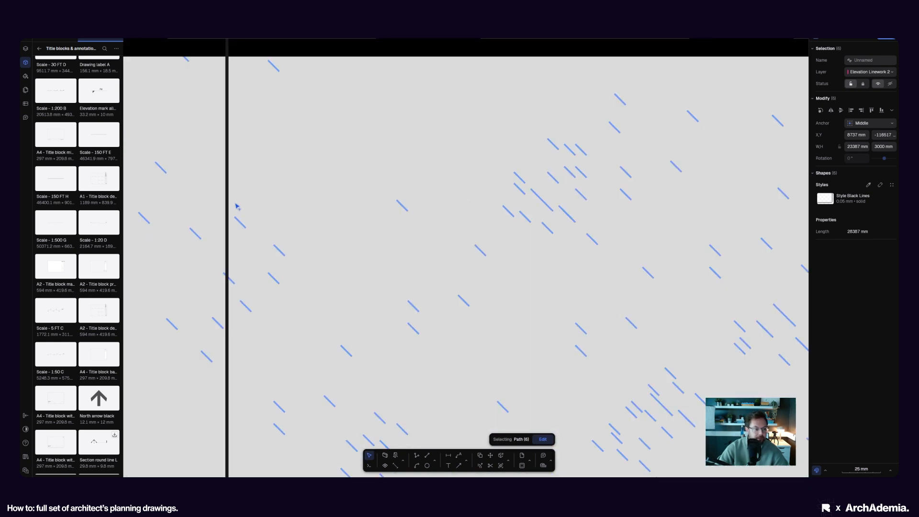
Step: Add the short panel joints at both edges of the wide window with the sofa to the selection
shift+click(270, 189)
scroll(277, 182, down, 10)
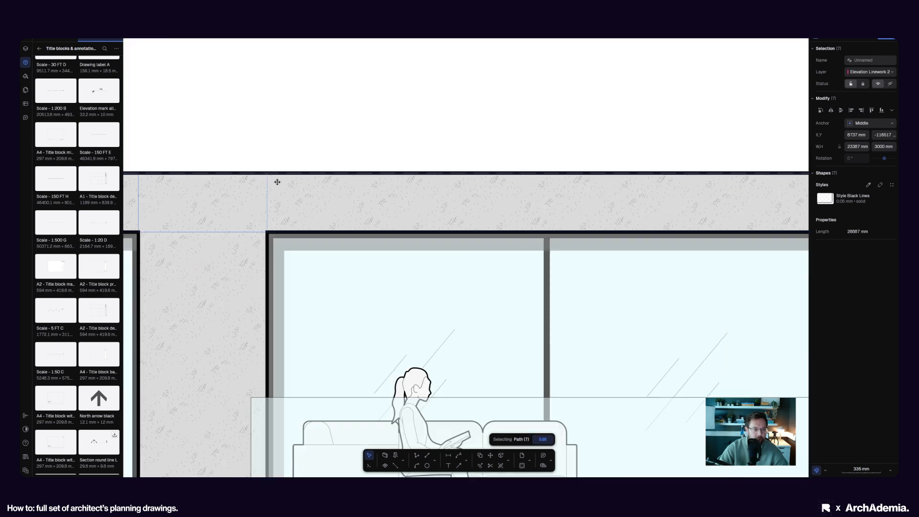
scroll(442, 181, down, 4)
scroll(452, 197, up, 12)
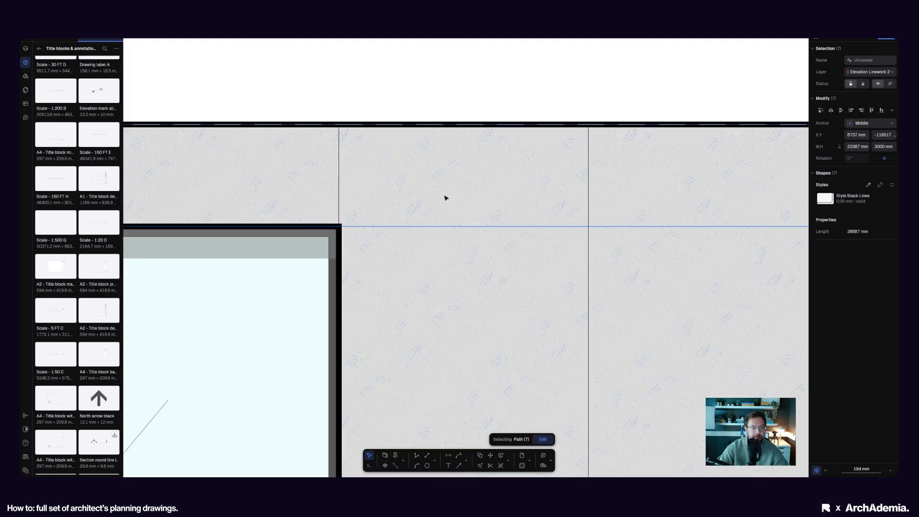
scroll(340, 201, up, 3)
scroll(383, 218, down, 8)
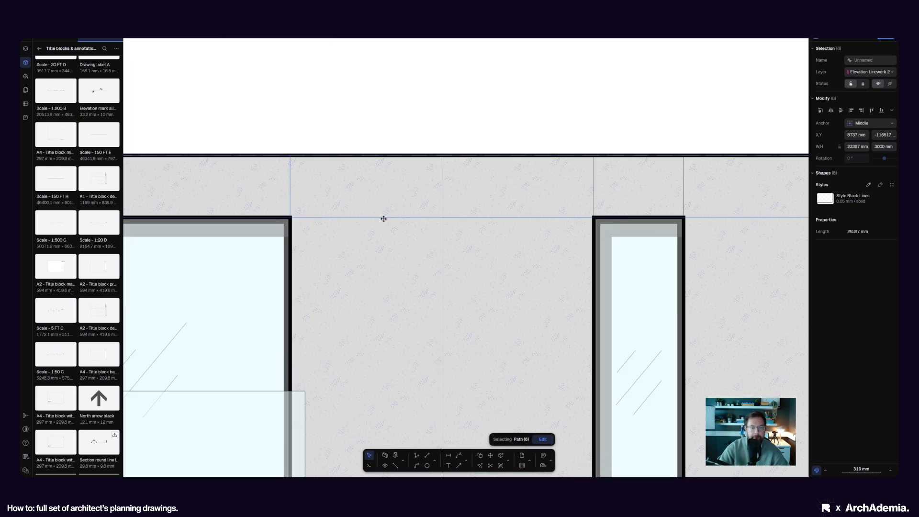
Step: Add the full-height joint beside the narrow upper window and the two short joints above that window to the selection
scroll(443, 199, up, 5)
shift+click(435, 205)
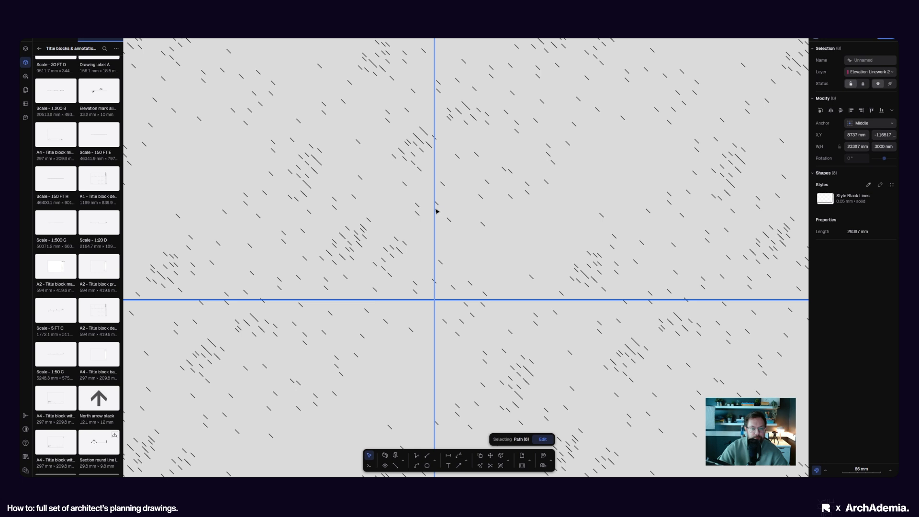
scroll(365, 189, down, 5)
scroll(292, 201, up, 7)
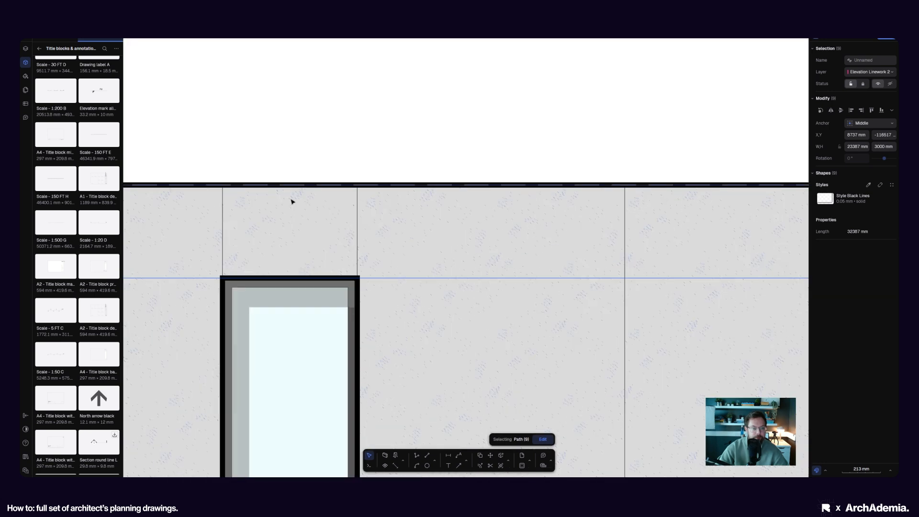
shift+click(274, 184)
scroll(466, 201, down, 4)
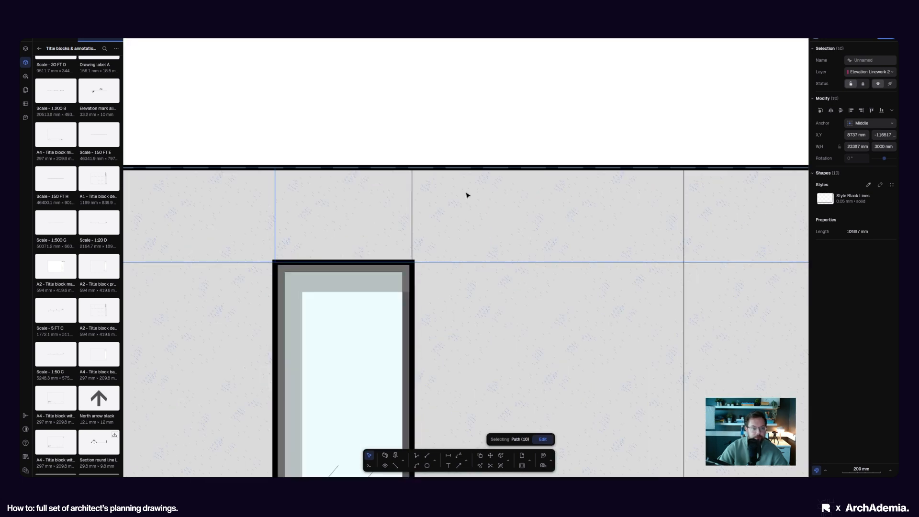
scroll(392, 177, up, 5)
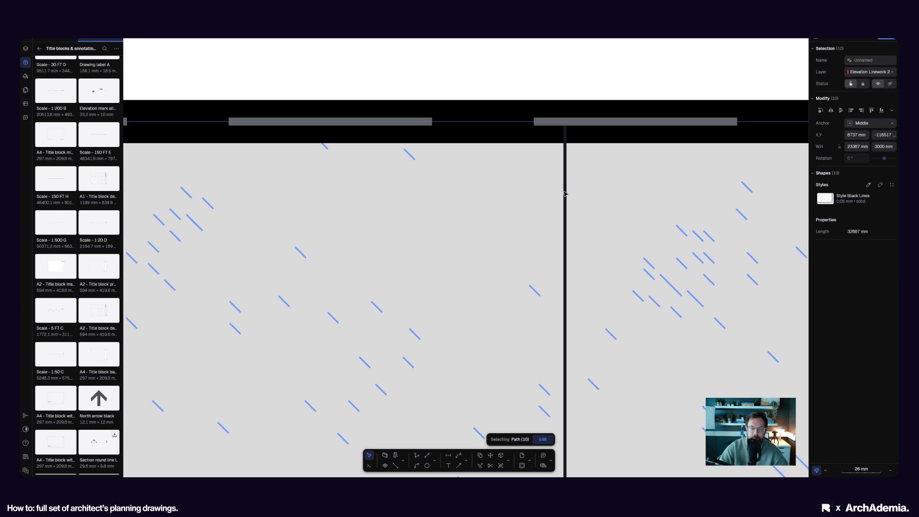
click(565, 193)
scroll(282, 200, down, 5)
Step: Add the full-height joint beyond the narrow upper window and both short joints above the rightmost double window to the selection
scroll(477, 195, up, 4)
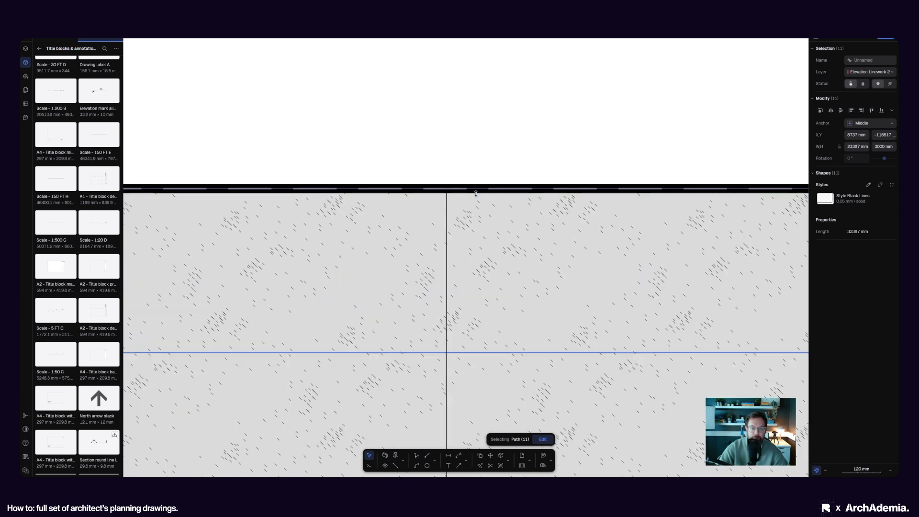
shift+click(390, 225)
scroll(266, 207, down, 4)
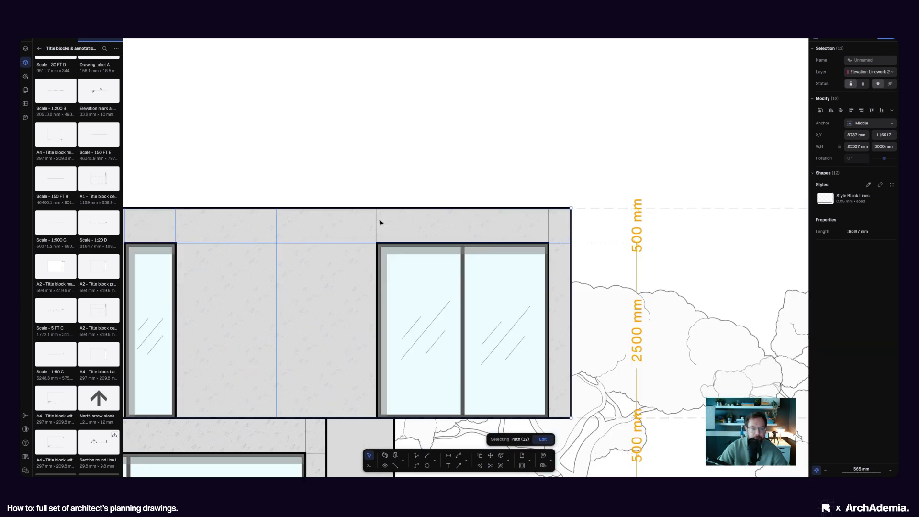
scroll(386, 214, up, 4)
shift+click(396, 211)
scroll(282, 213, down, 5)
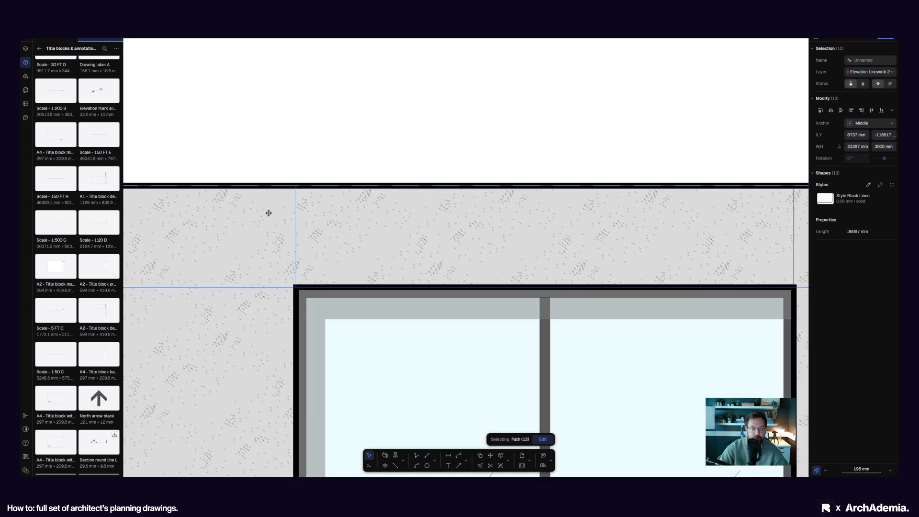
scroll(441, 220, up, 3)
shift+click(450, 221)
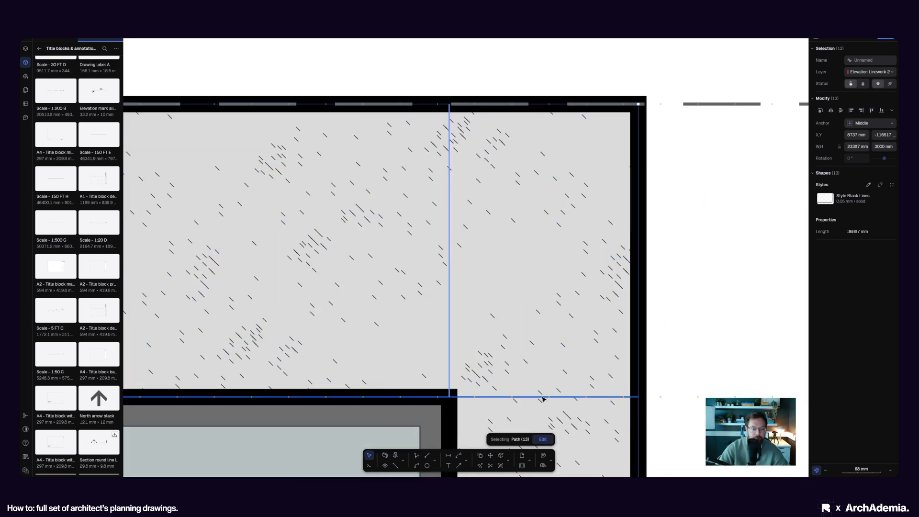
Step: Copy the selected panel joints from the elevation's upper roof corner to the matching roof corner of Section A-A
click(481, 456)
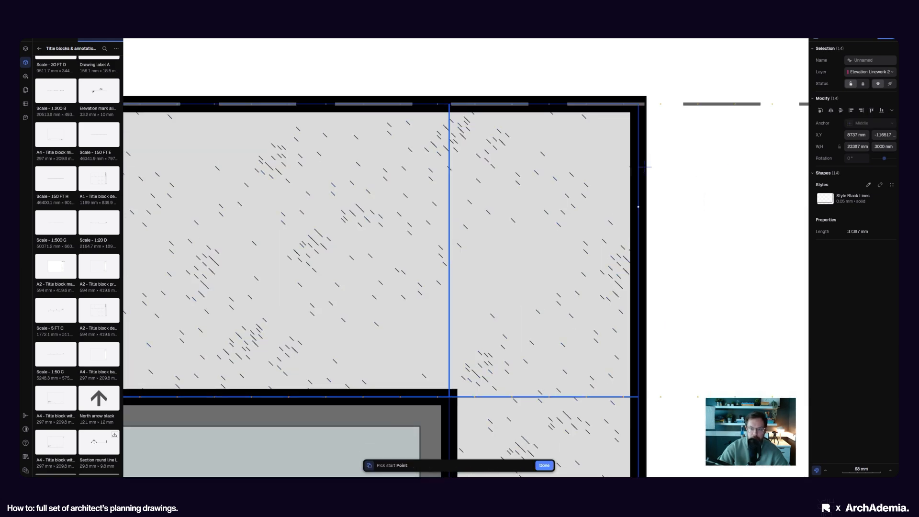
click(686, 105)
scroll(524, 72, down, 5)
scroll(523, 158, up, 3)
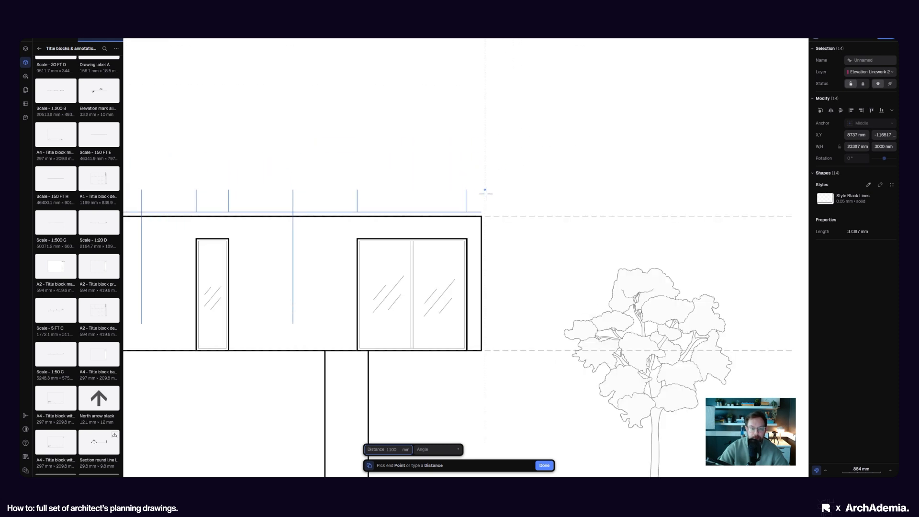
click(485, 218)
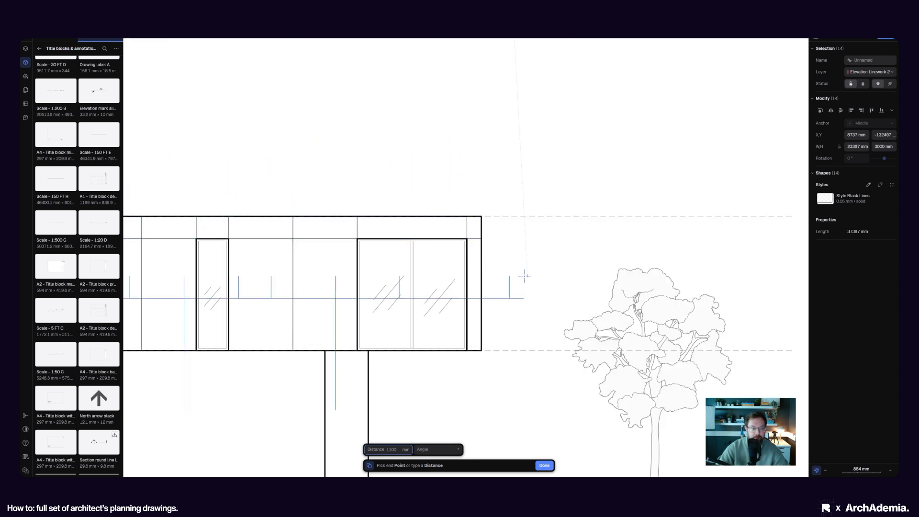
key(Escape)
Step: Switch to the SketchUp model and examine the section cut straight on, including the steps down to the lowered floor
scroll(521, 265, down, 5)
click(502, 248)
middle_drag(498, 248, 407, 263)
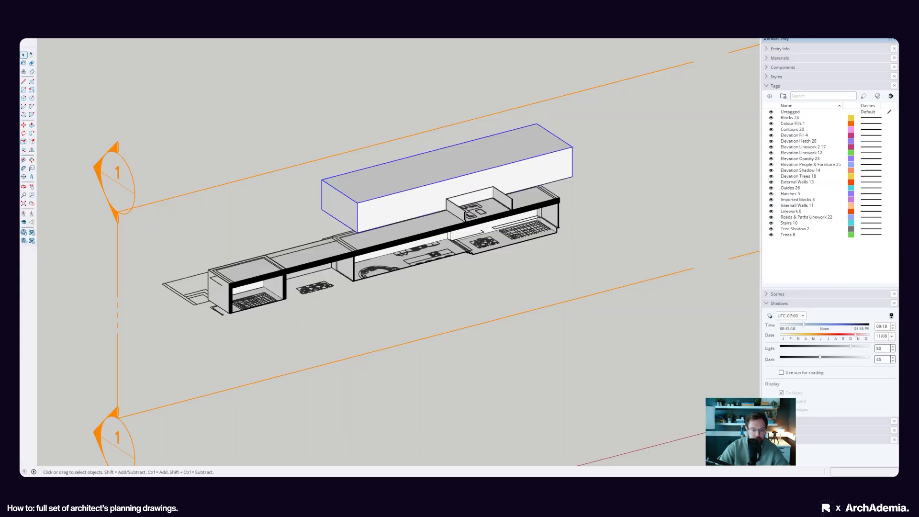
middle_drag(490, 280, 316, 156)
scroll(471, 242, up, 6)
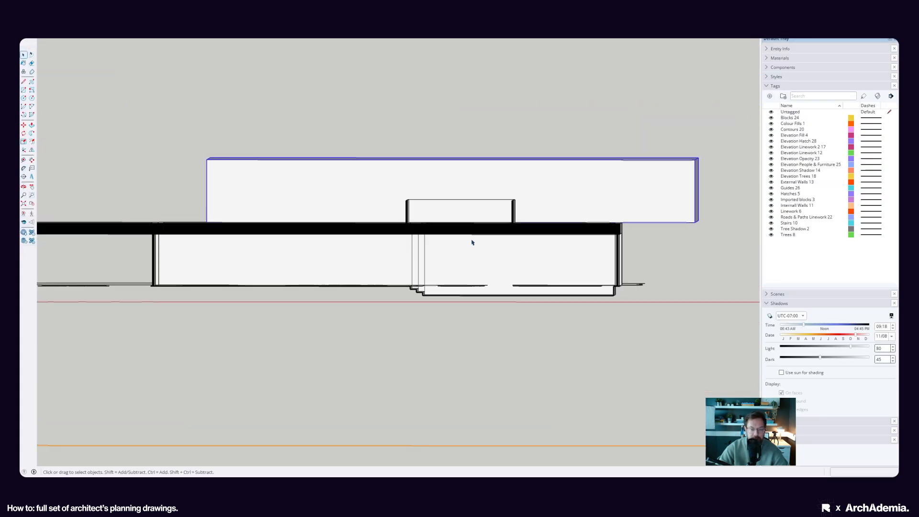
middle_drag(474, 240, 470, 240)
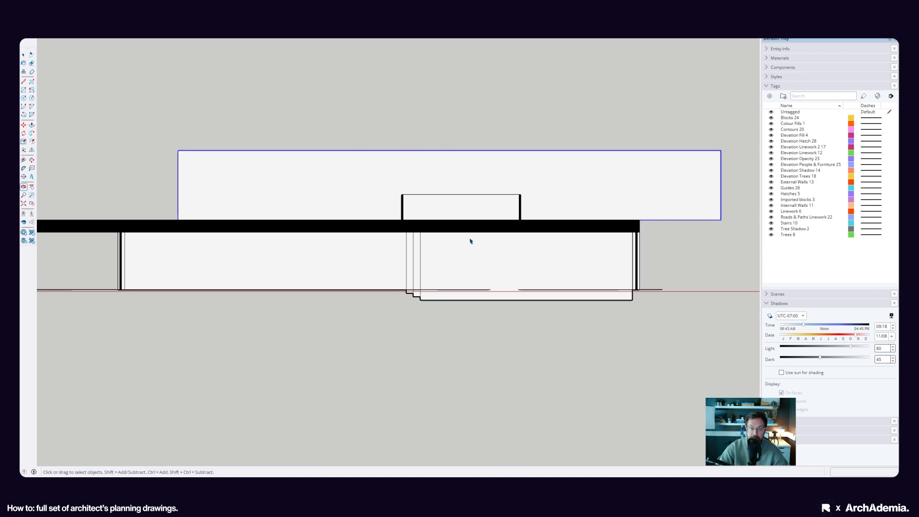
shift+middle_drag(279, 249, 423, 254)
scroll(424, 253, down, 2)
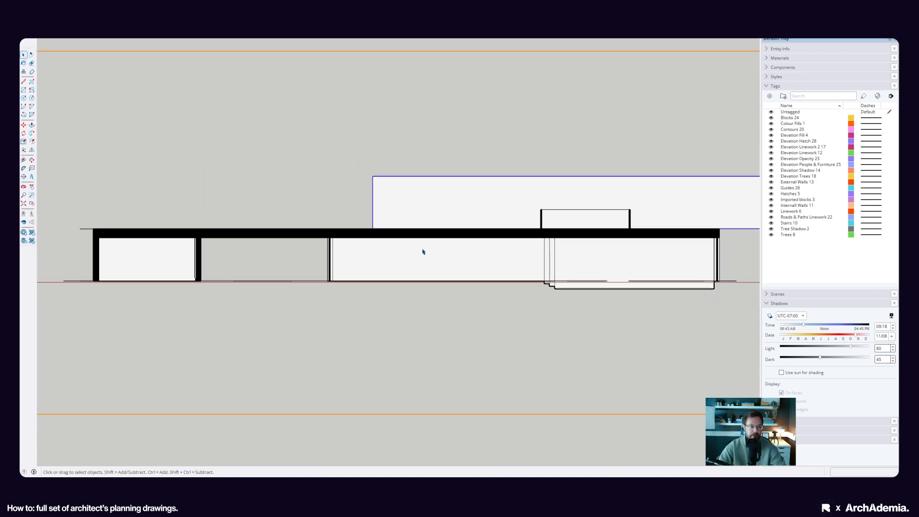
scroll(424, 252, down, 1)
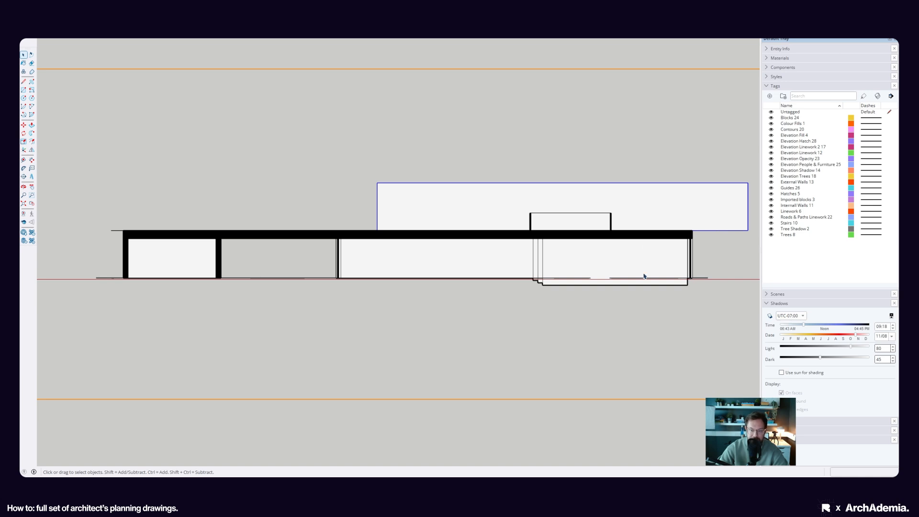
scroll(570, 283, up, 3)
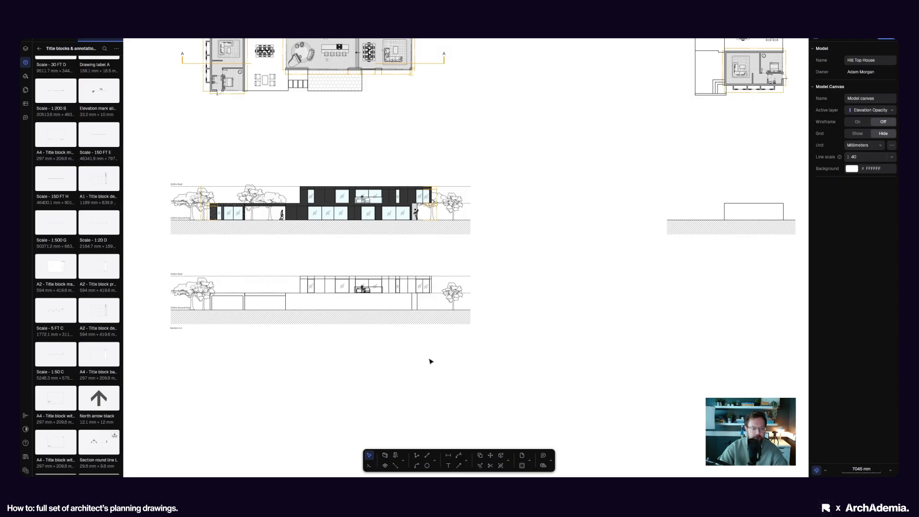
Step: In Rayon, draw a vertical guide line about 52532 mm long from the first step edge on the ground floor plan down past Section A-A
scroll(376, 287, down, 3)
scroll(527, 261, up, 5)
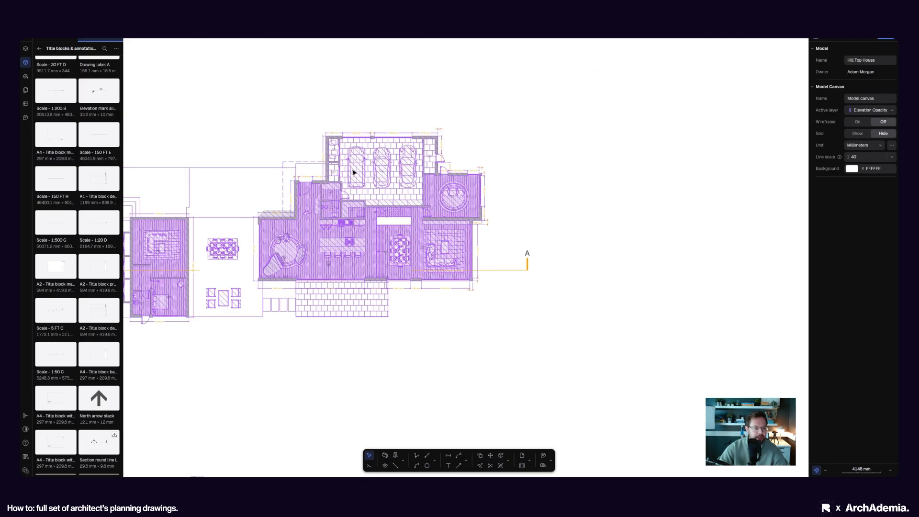
click(418, 456)
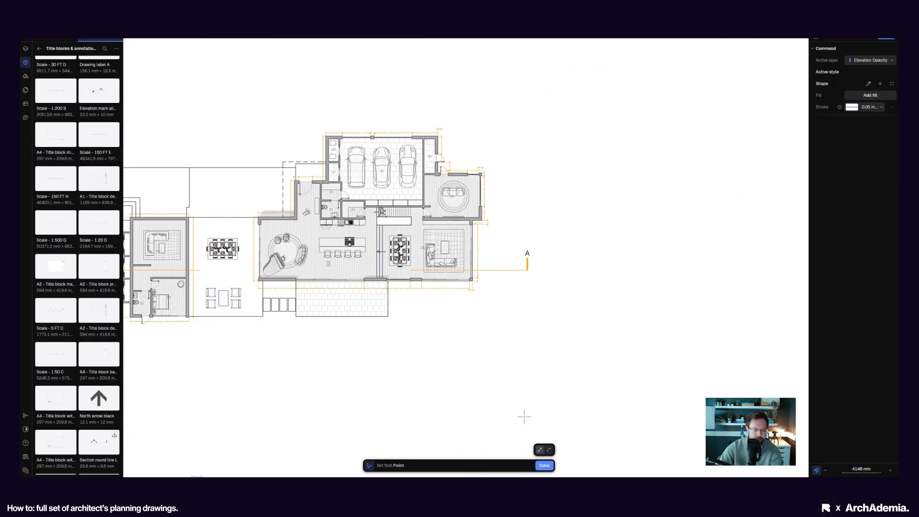
key(Escape)
click(425, 455)
scroll(376, 267, up, 6)
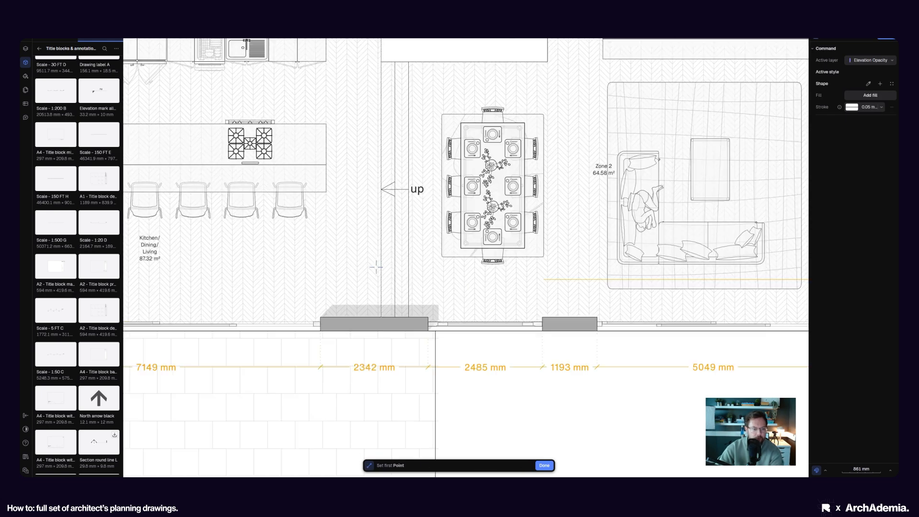
click(381, 263)
scroll(382, 91, down, 10)
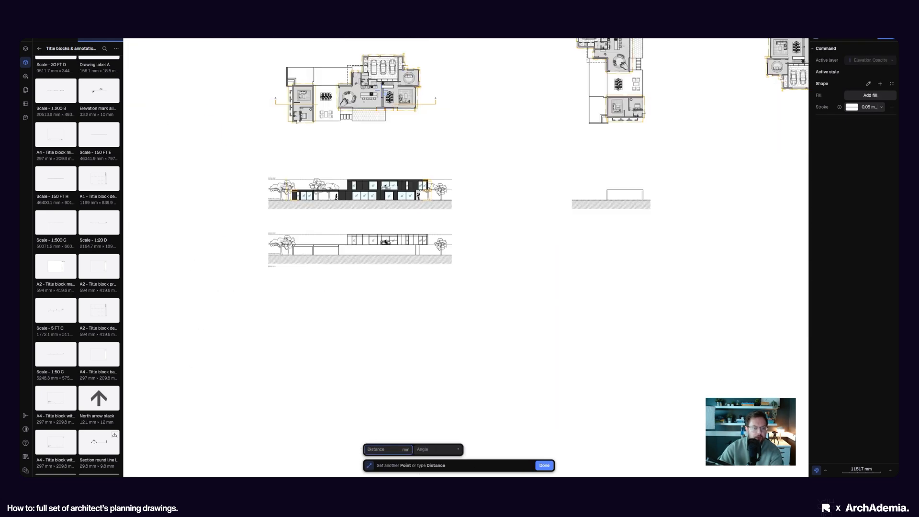
click(381, 286)
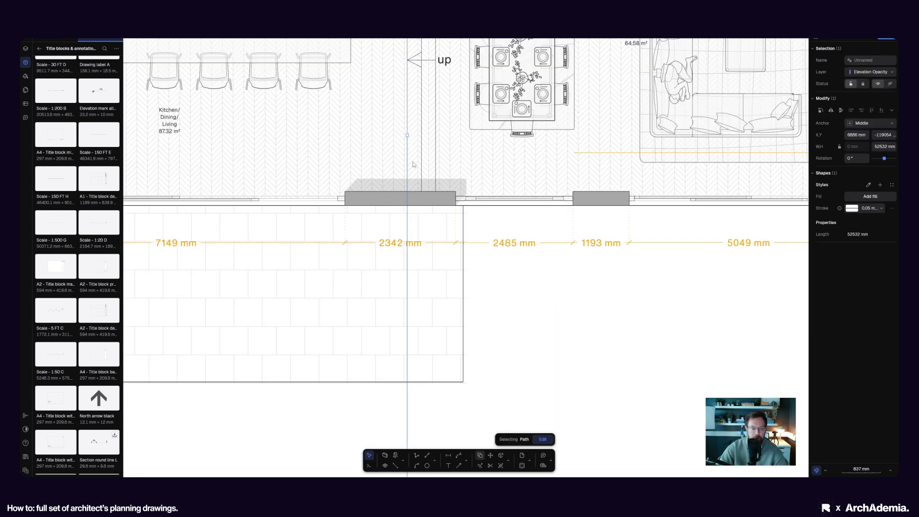
Step: Copy the vertical guide line onto the other two step edges, at 300 mm spacing, down through Section A-A
key(c)
scroll(413, 163, up, 5)
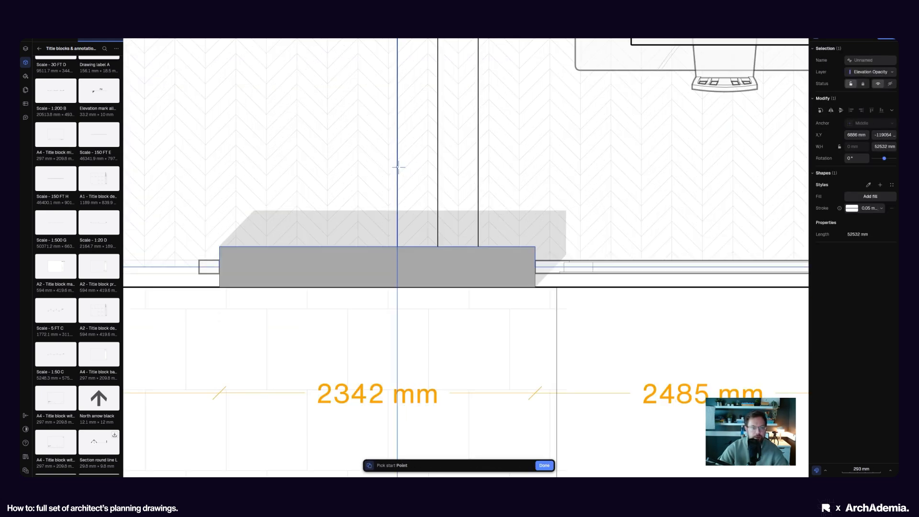
click(398, 167)
click(463, 166)
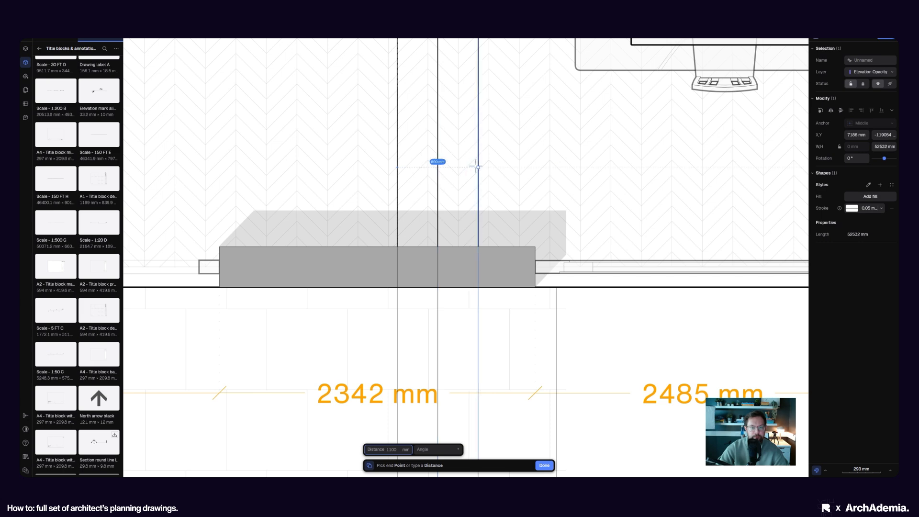
key(Return)
scroll(403, 121, down, 10)
scroll(411, 278, up, 7)
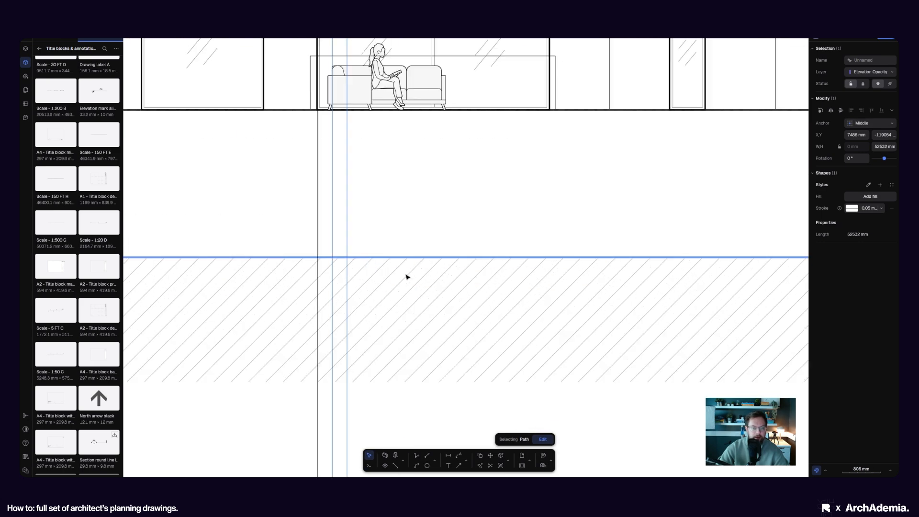
Step: Shorten the right end of Section A-A's ground base line back to the first step guide line
key(Escape)
click(426, 257)
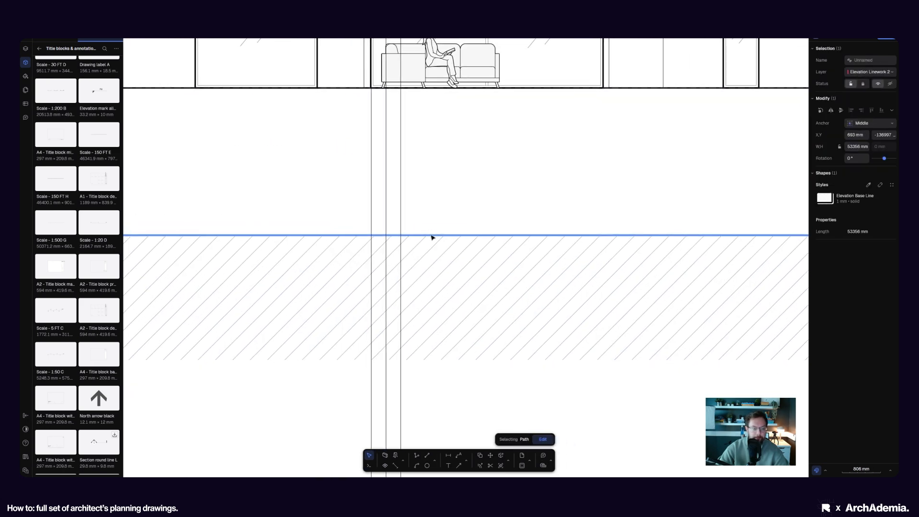
scroll(394, 359, down, 5)
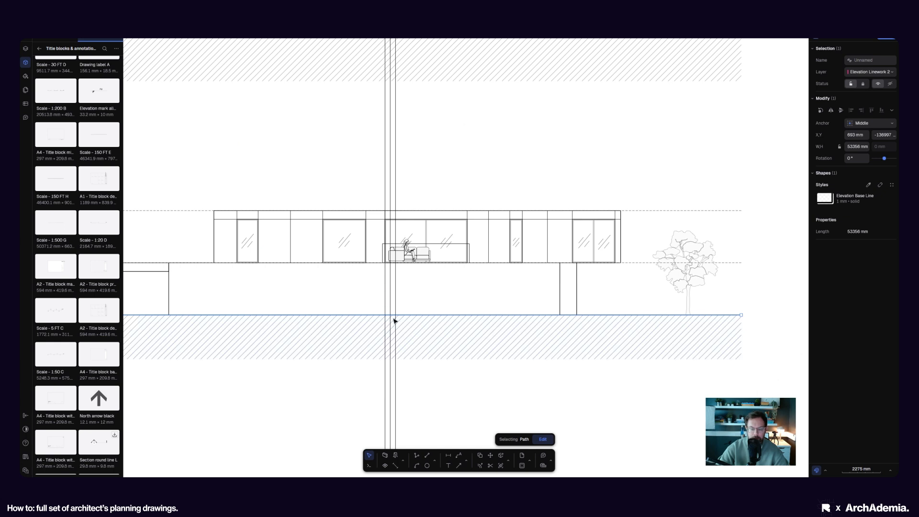
drag(741, 314, 386, 314)
scroll(384, 312, up, 5)
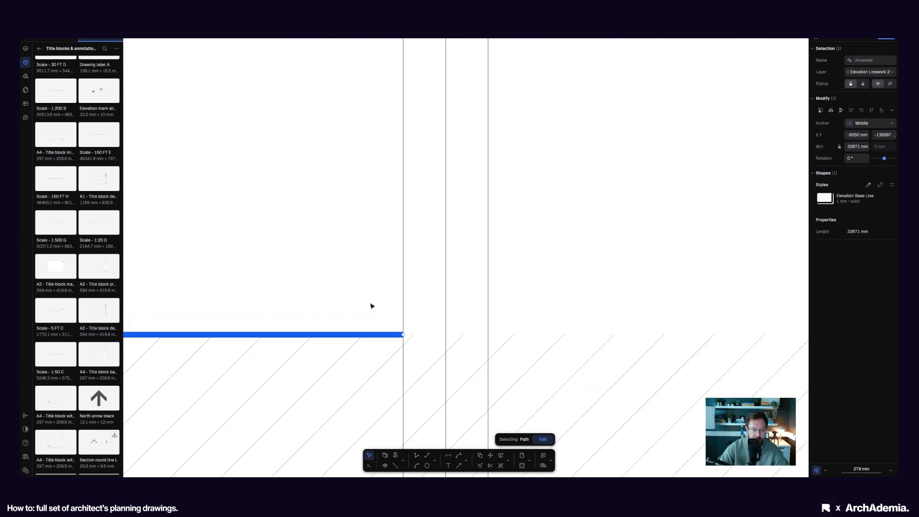
key(Escape)
click(394, 326)
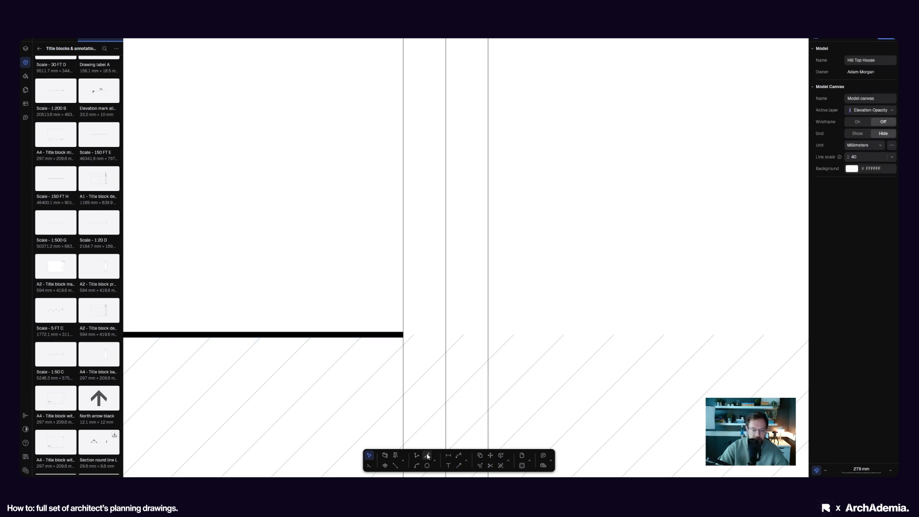
key(Escape)
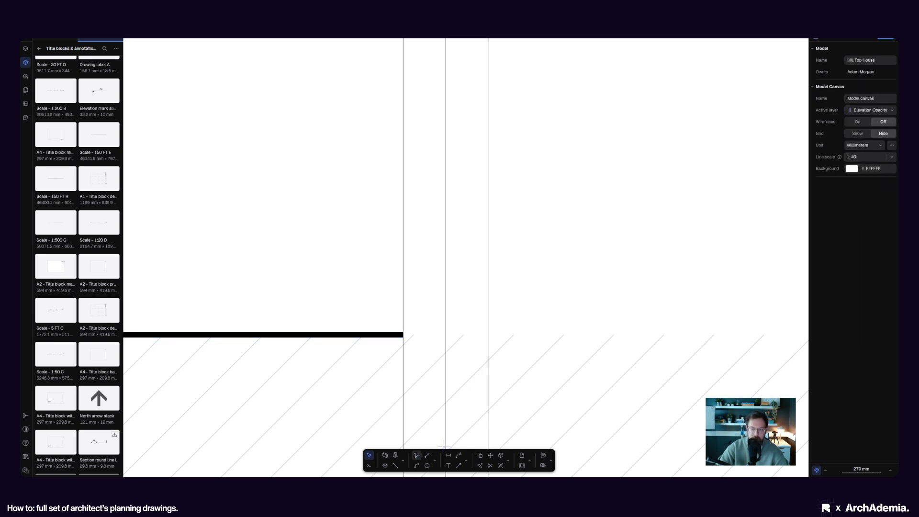
key(l)
click(870, 106)
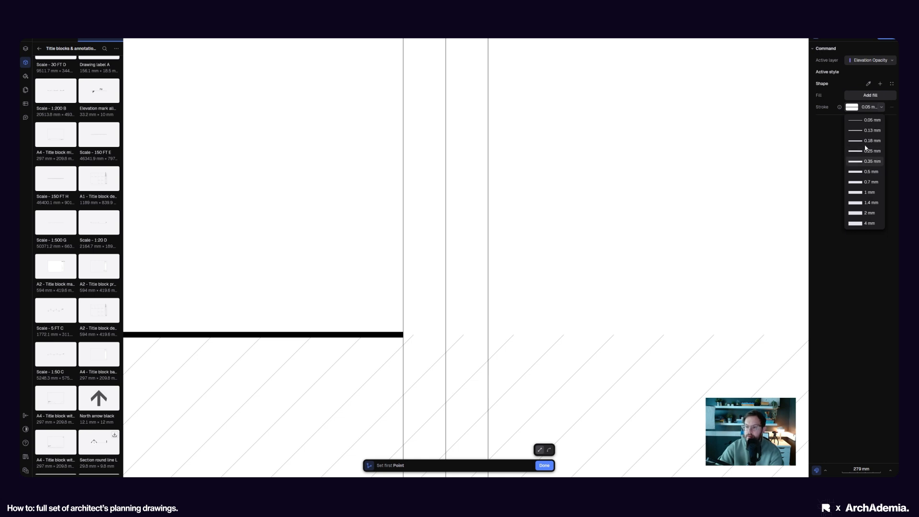
click(853, 120)
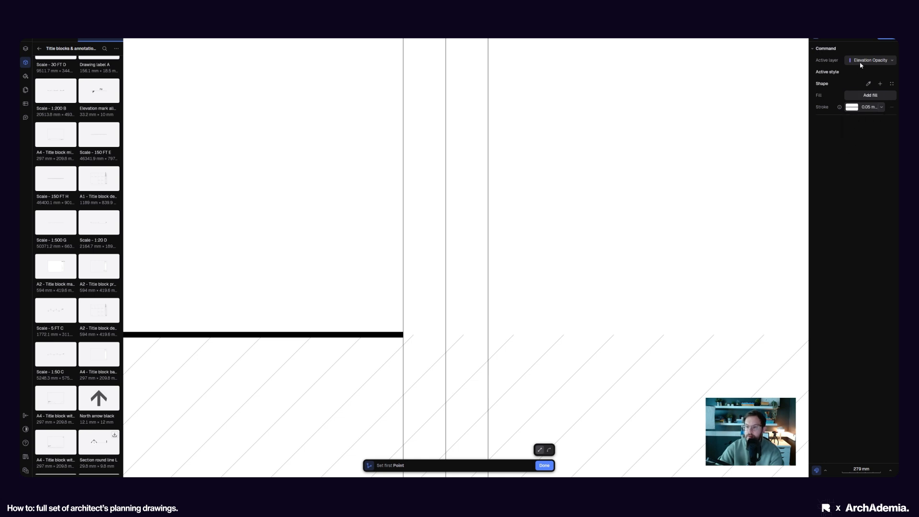
click(853, 107)
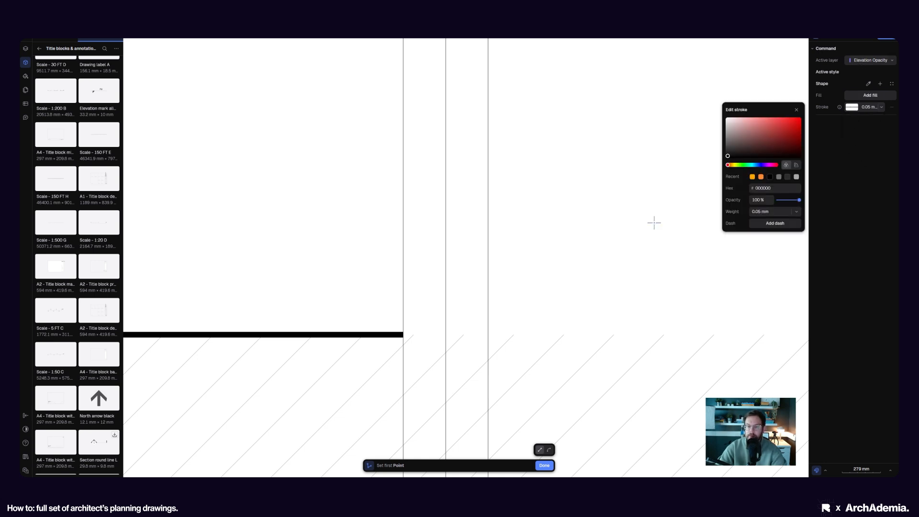
key(Escape)
key(Escape)
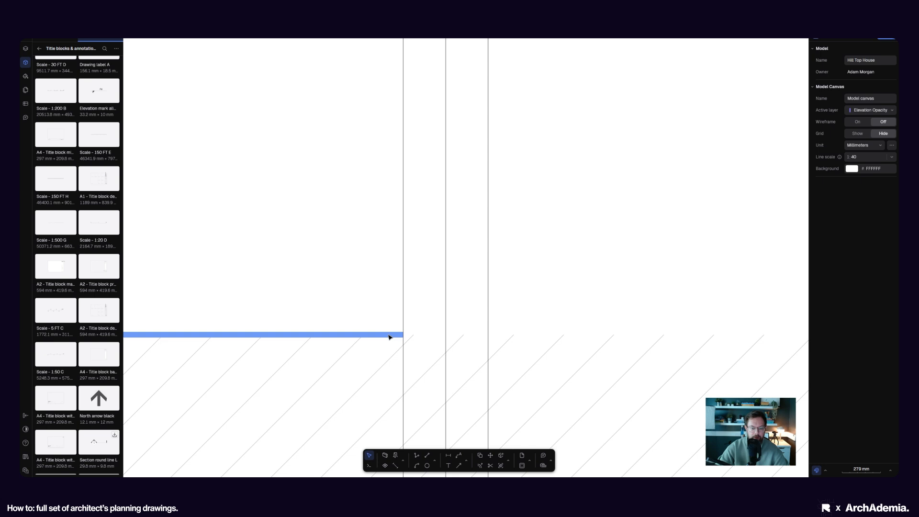
click(416, 455)
key(Escape)
click(365, 334)
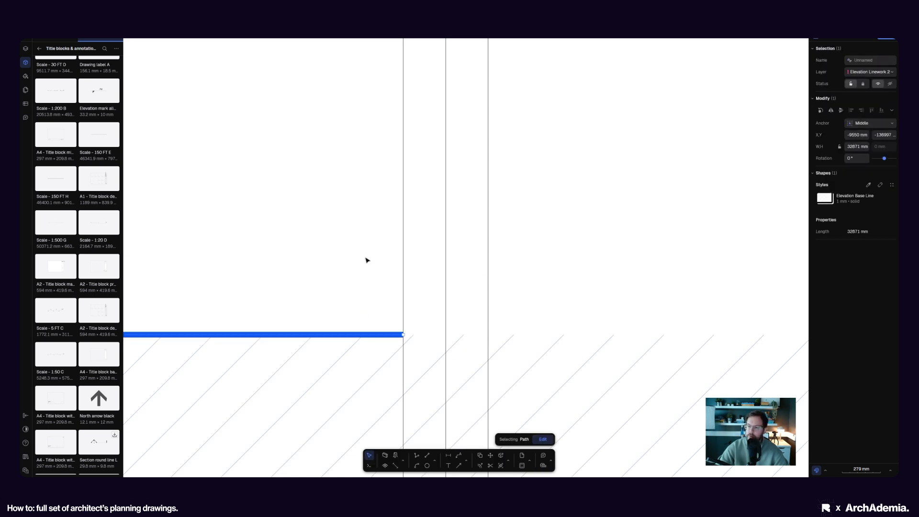
key(Escape)
Step: Draw a 150 mm vertical riser line downward from the shortened base line's end along the first guide
click(421, 457)
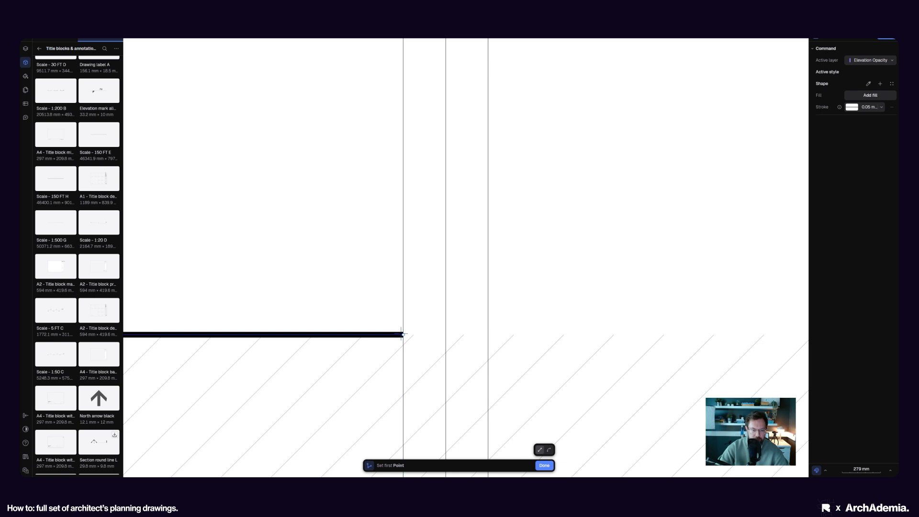
click(404, 334)
text(150)
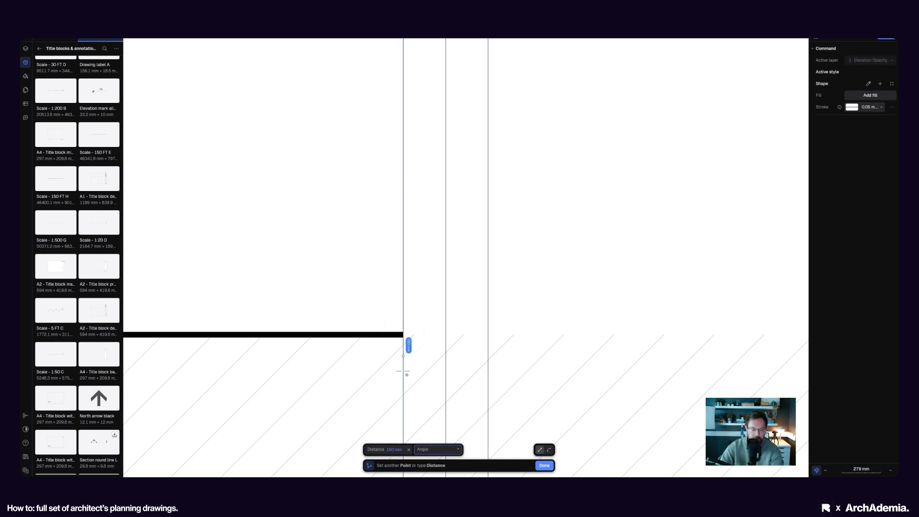
click(403, 371)
key(Return)
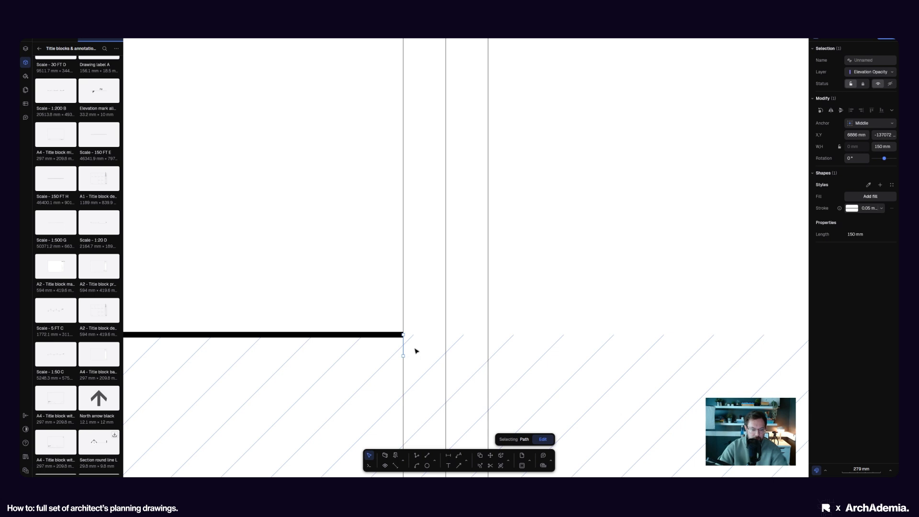
Step: Draw a 300 mm horizontal tread line from the first riser's foot to the second step guide in Section A-A
key(l)
click(404, 356)
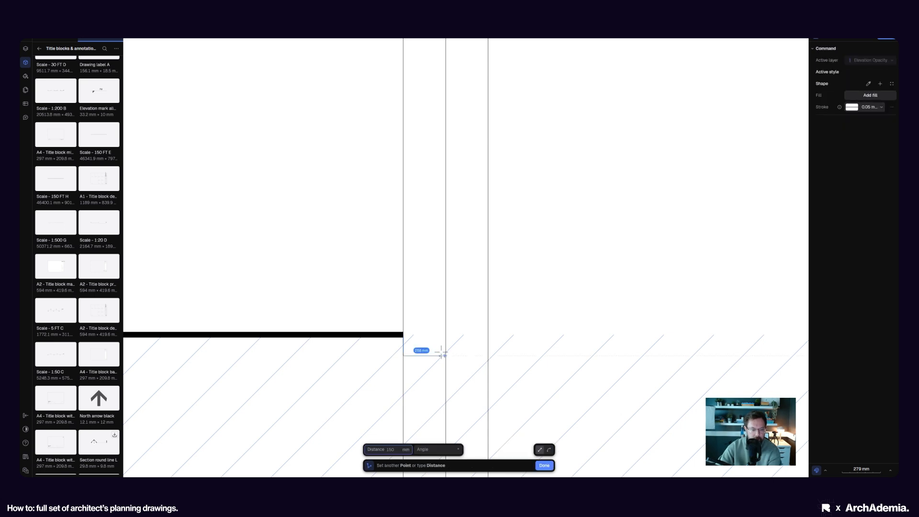
click(470, 357)
key(Escape)
Step: Apply the ground base line's Elevation Base Line style to the first step's riser and tread lines
scroll(413, 350, up, 5)
click(383, 357)
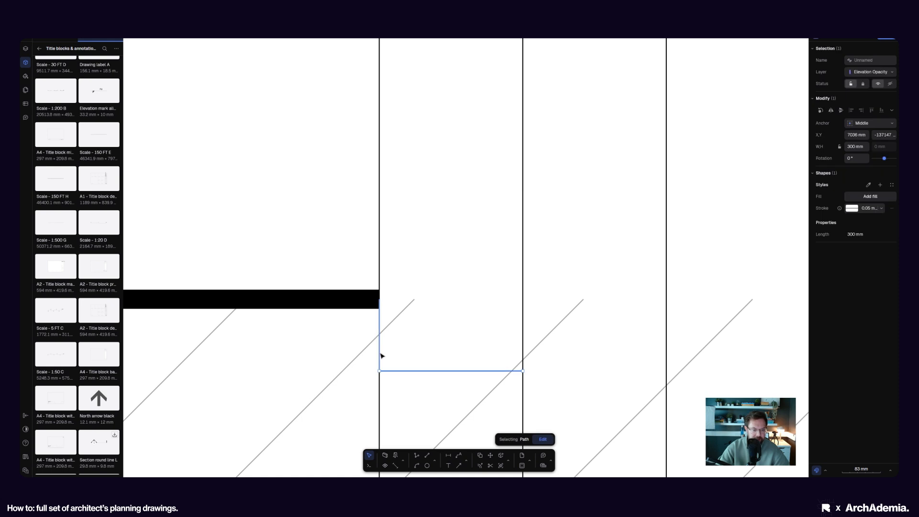
click(868, 185)
click(314, 293)
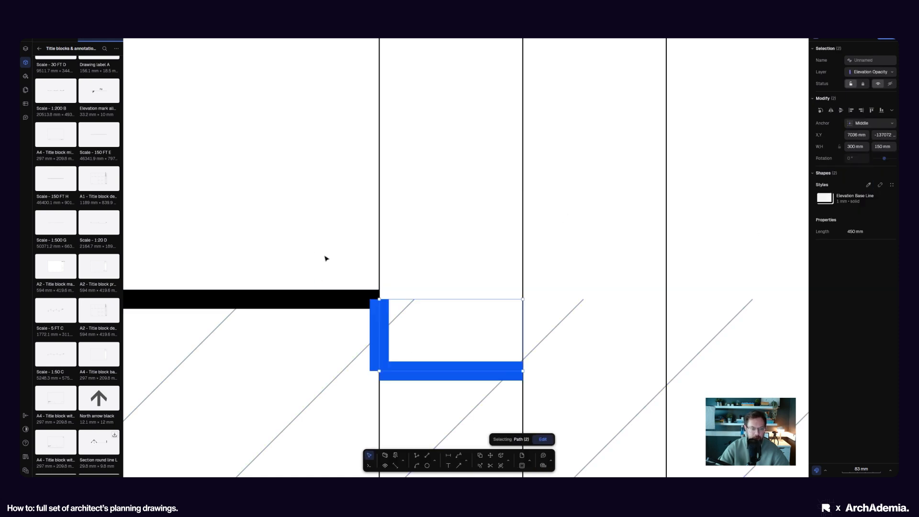
Step: Copy the riser and tread pair twice, each from the end of the preceding tread, to form three descending steps
scroll(324, 252, down, 5)
scroll(357, 275, up, 5)
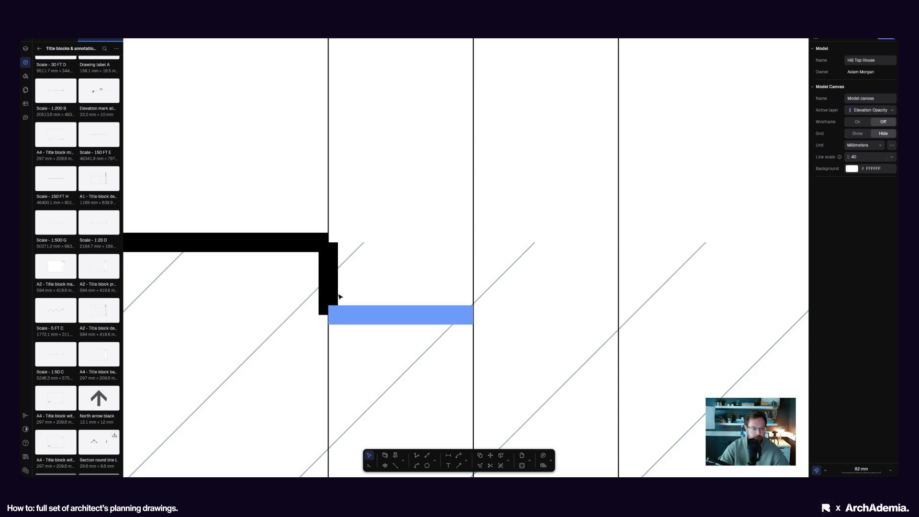
click(332, 310)
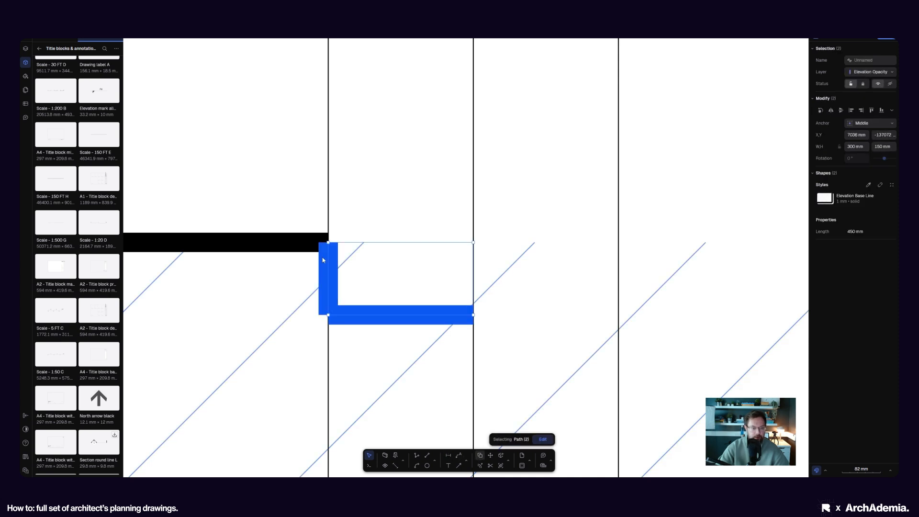
key(d)
click(328, 242)
click(473, 315)
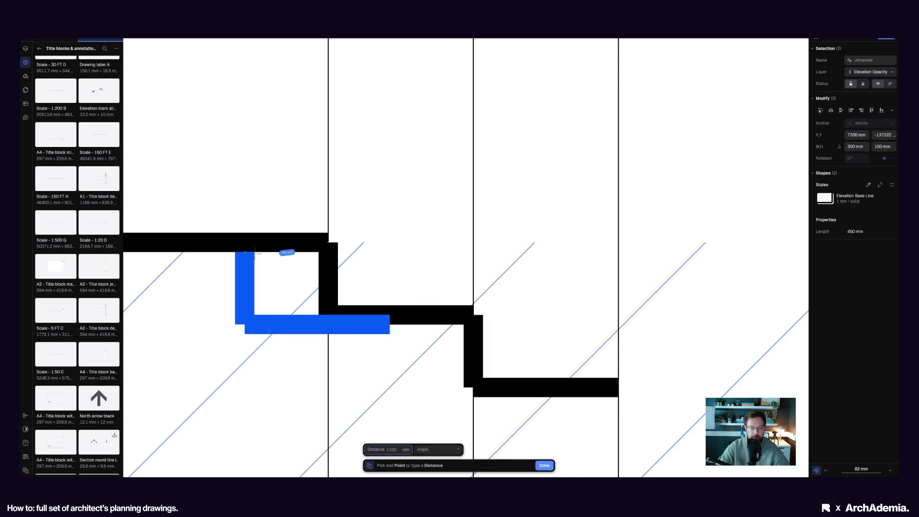
scroll(255, 254, down, 4)
scroll(402, 400, down, 5)
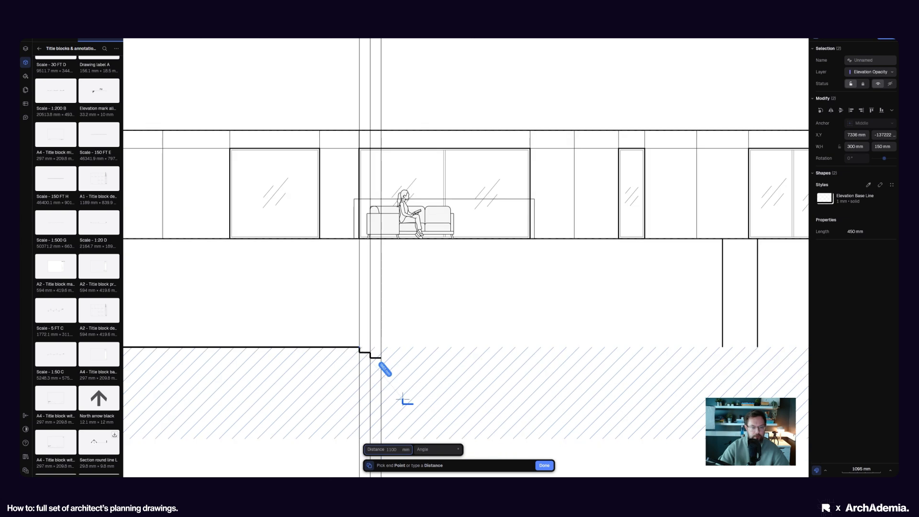
scroll(378, 353, up, 5)
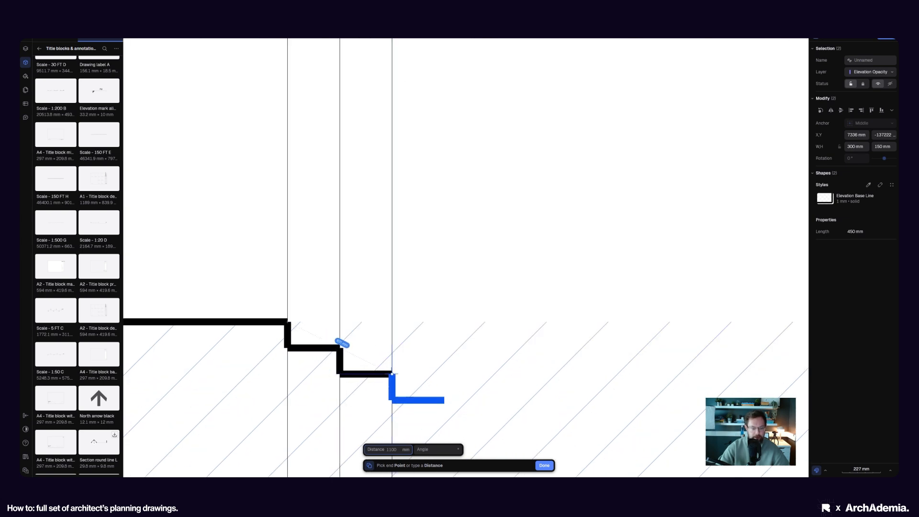
click(392, 374)
key(Escape)
Step: Compare the section's steps with the elevation above and with the stepped lower floor in the SketchUp model
scroll(400, 355, down, 5)
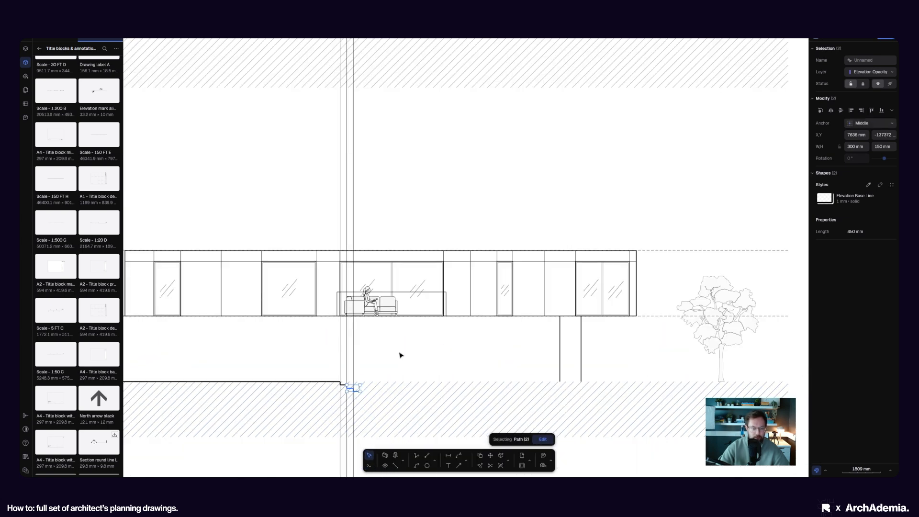
scroll(435, 360, down, 3)
middle_drag(429, 273, 429, 364)
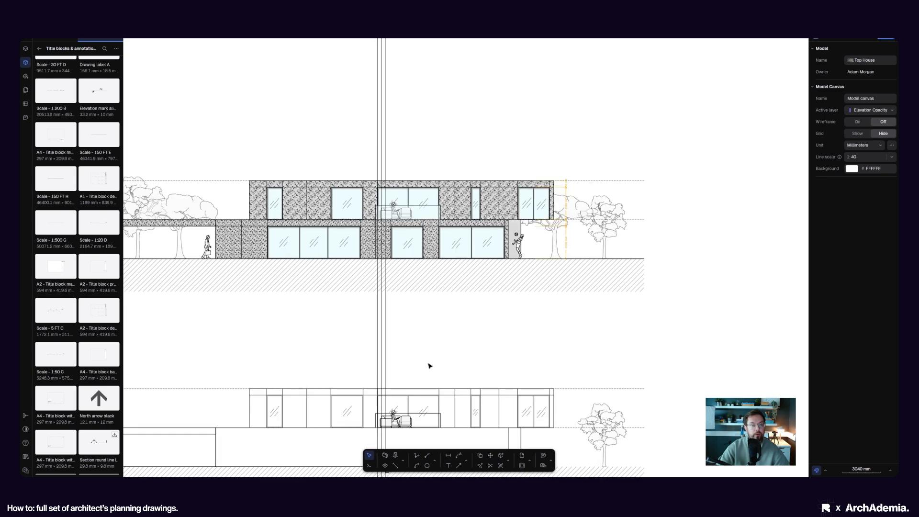
scroll(429, 364, down, 3)
scroll(404, 433, up, 8)
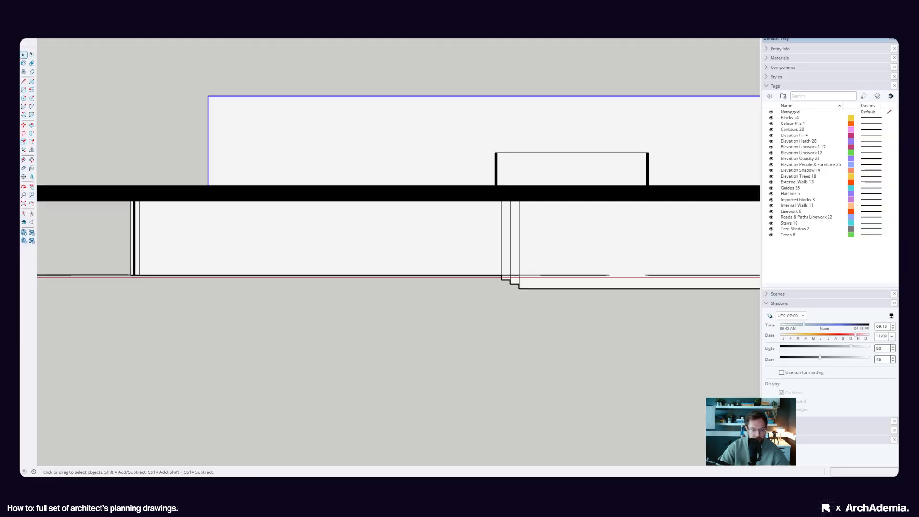
scroll(488, 277, up, 5)
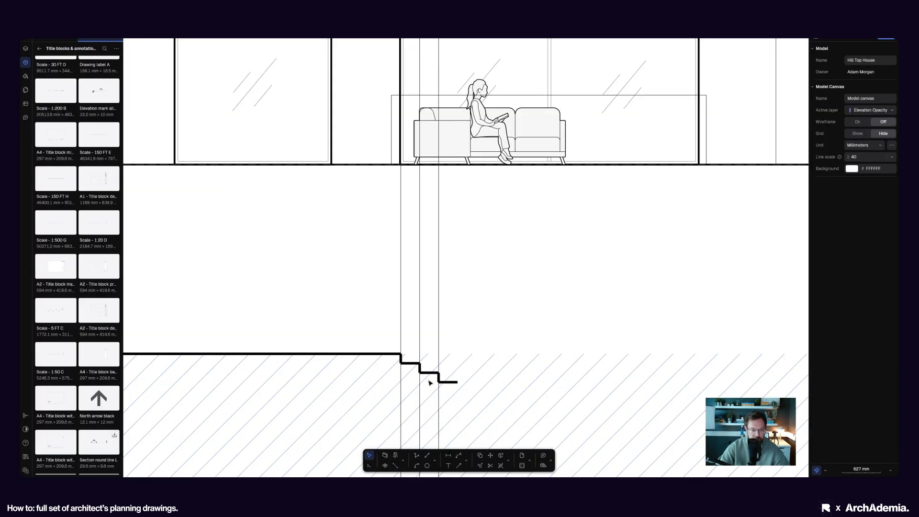
Step: Extend the lowest tread to Section A-A's right end, about 19885 mm long, and delete the three vertical step guide lines
scroll(431, 381, up, 3)
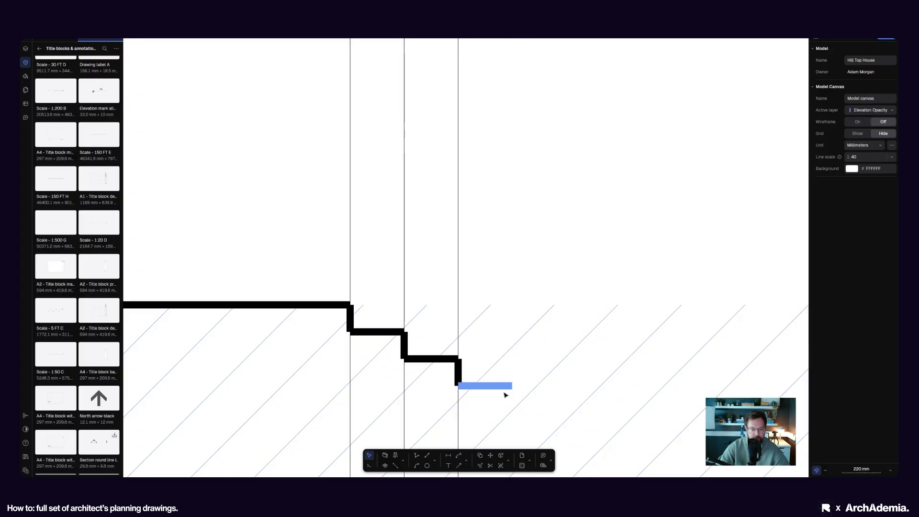
scroll(259, 295, down, 5)
scroll(259, 295, down, 5)
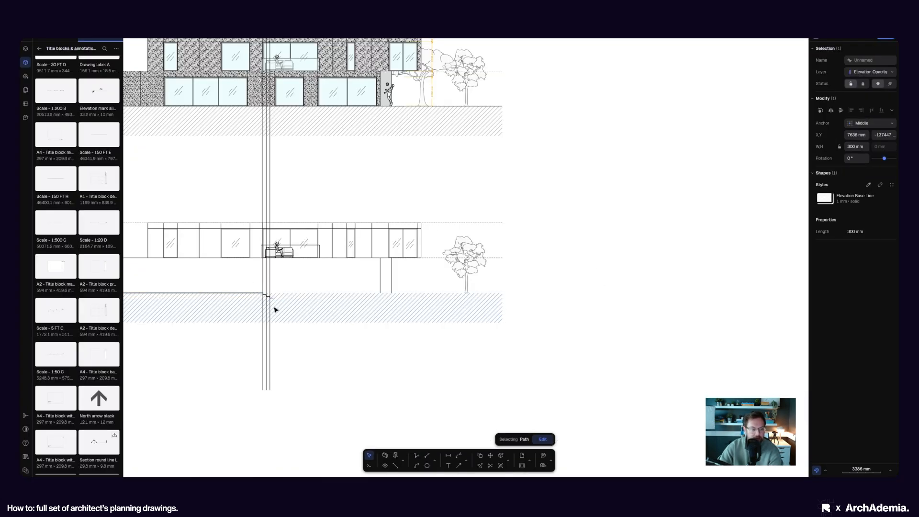
scroll(272, 299, up, 5)
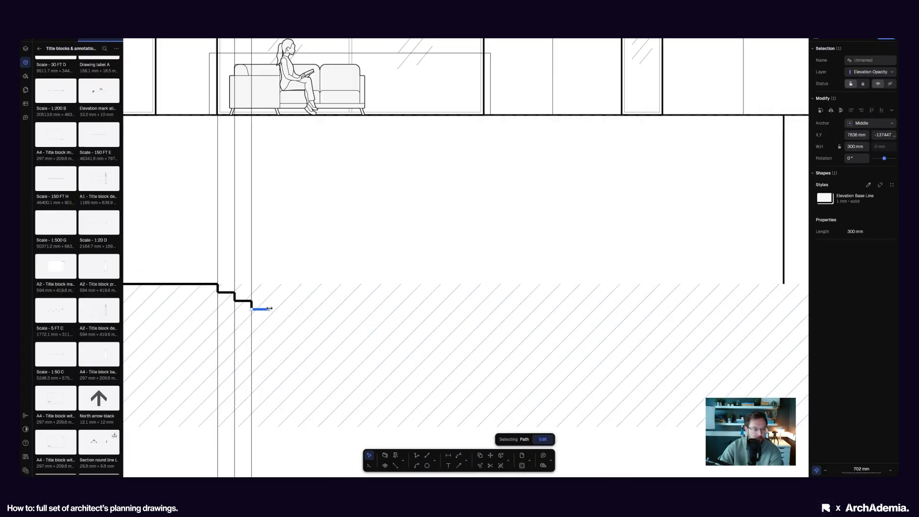
scroll(270, 309, down, 5)
drag(270, 309, 503, 307)
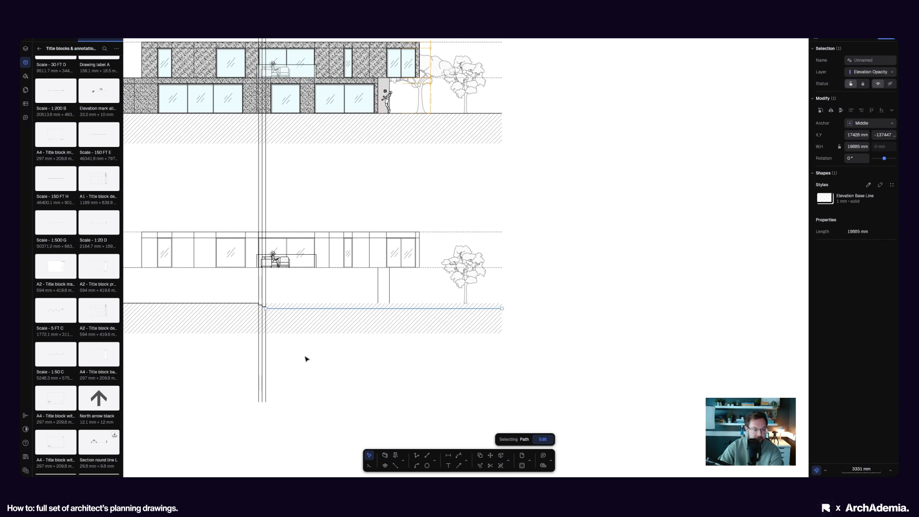
drag(305, 355, 225, 393)
key(Delete)
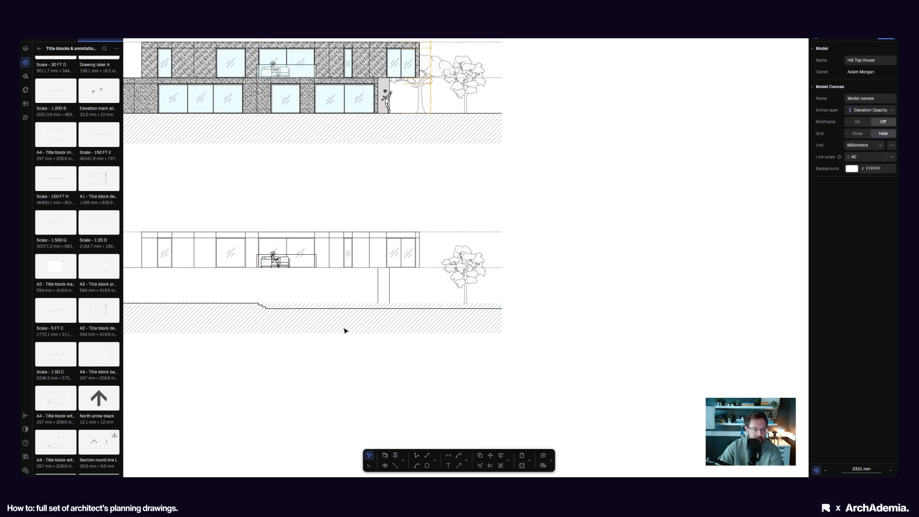
Step: Lower the ground hatch's upper right corner onto the lower base line and add a hatch vertex at the last riser's foot
click(458, 332)
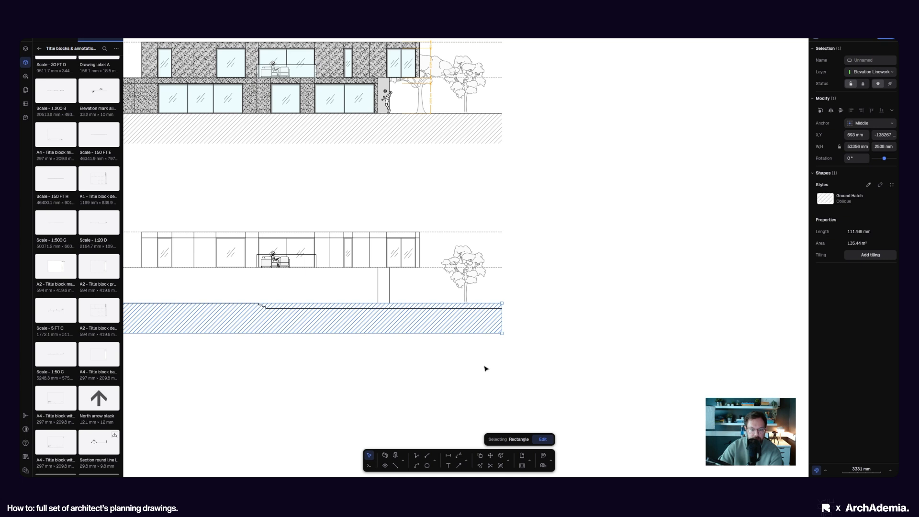
click(542, 439)
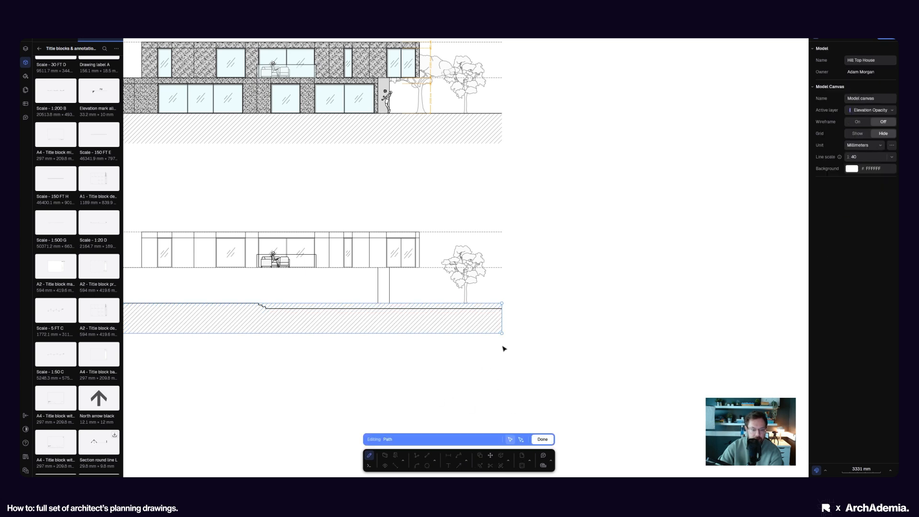
scroll(504, 330, up, 5)
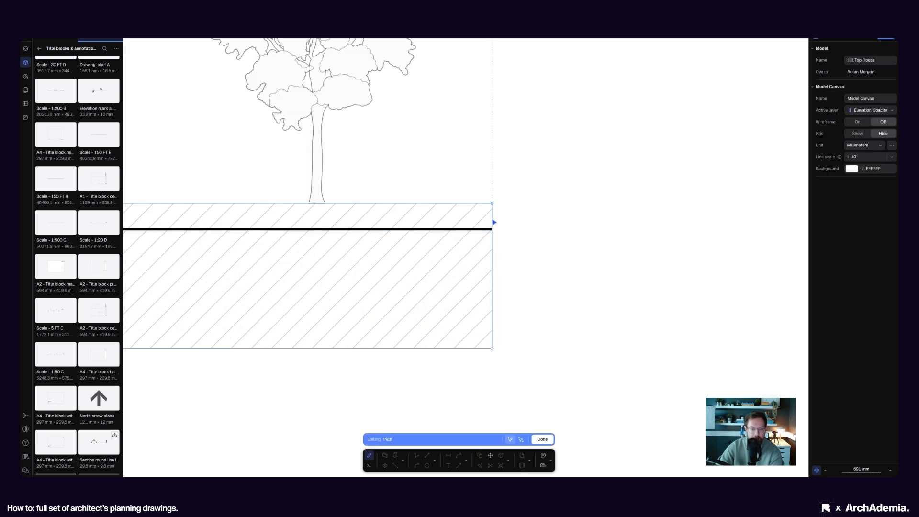
drag(495, 222, 493, 229)
scroll(673, 333, down, 5)
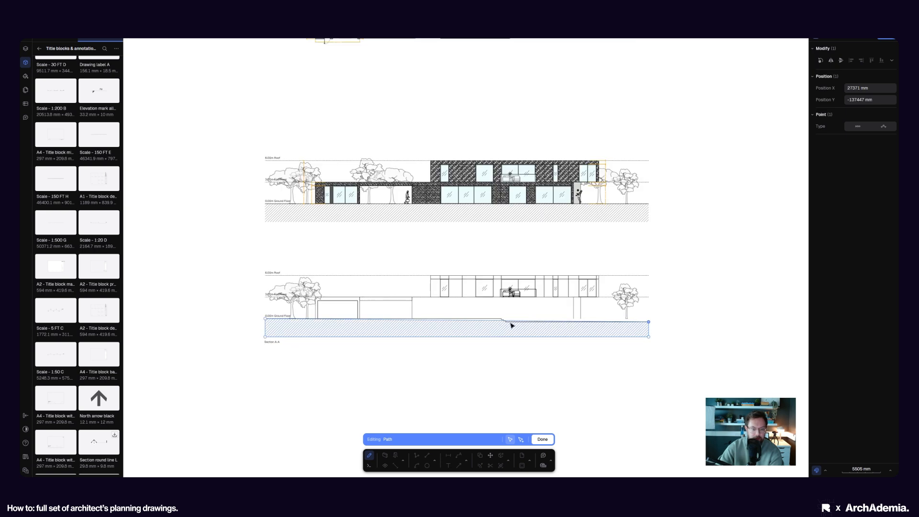
scroll(511, 326, up, 8)
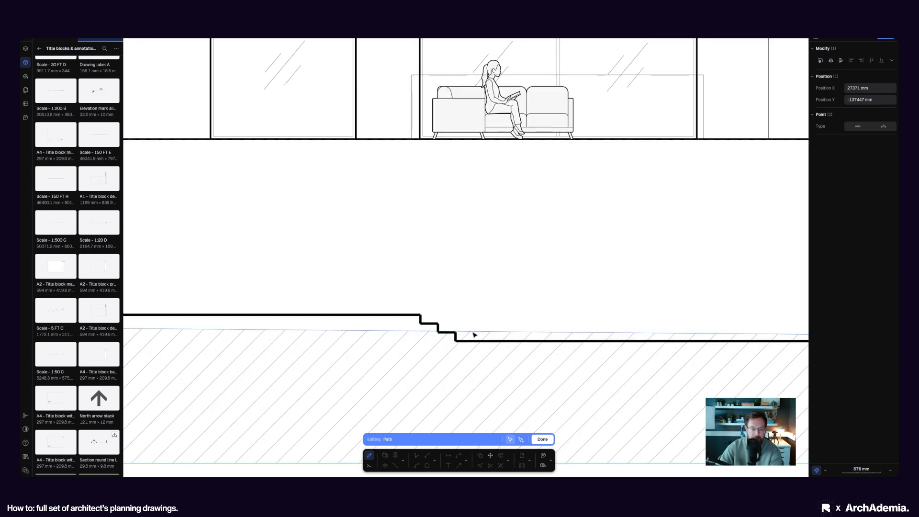
click(435, 329)
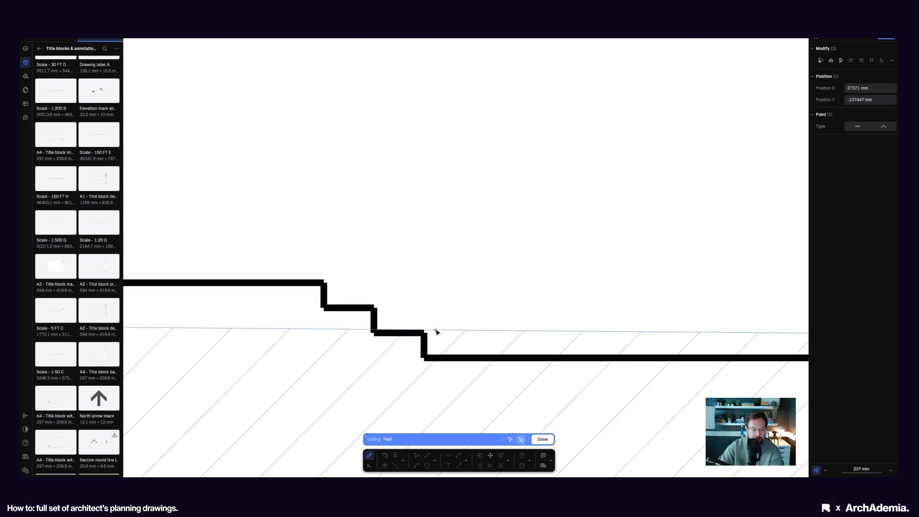
drag(436, 330, 424, 357)
scroll(375, 342, up, 2)
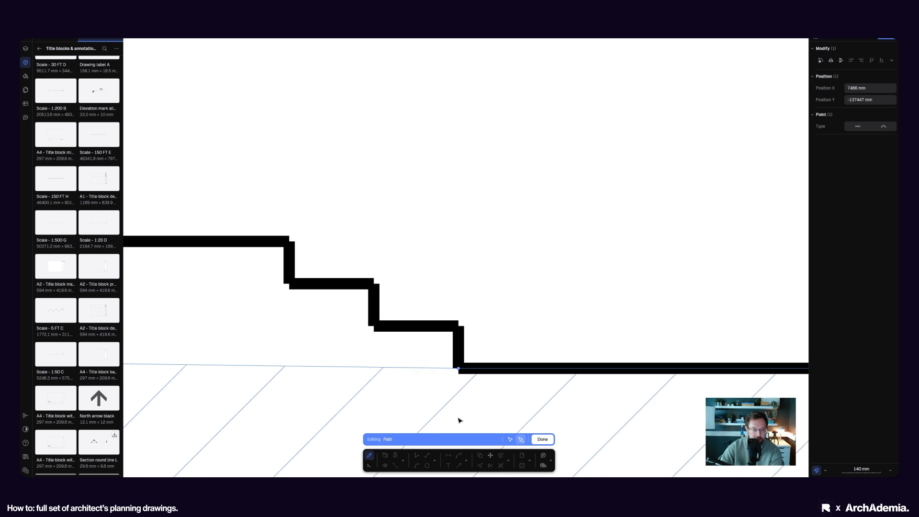
Step: Add four vertices along the ground hatch's sloping upper edge and snap them to the corners of the upper two risers
click(341, 366)
click(218, 365)
click(241, 358)
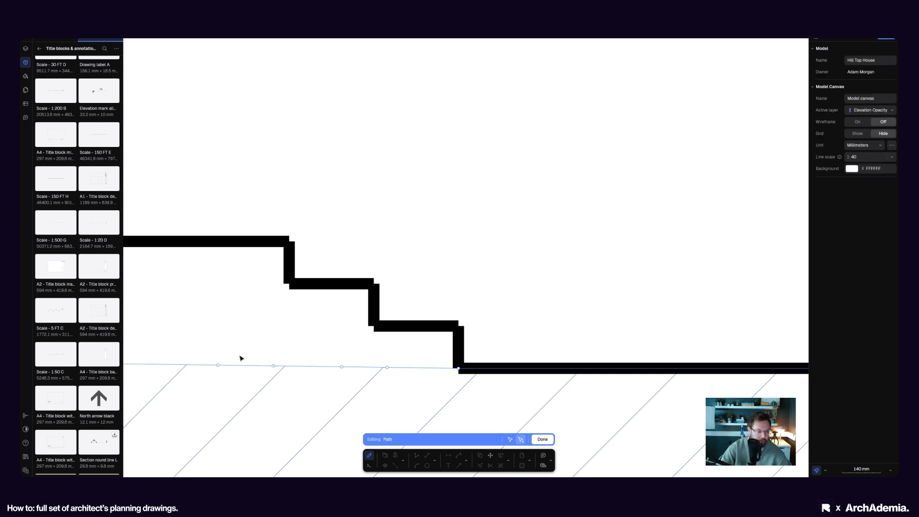
drag(219, 366, 289, 242)
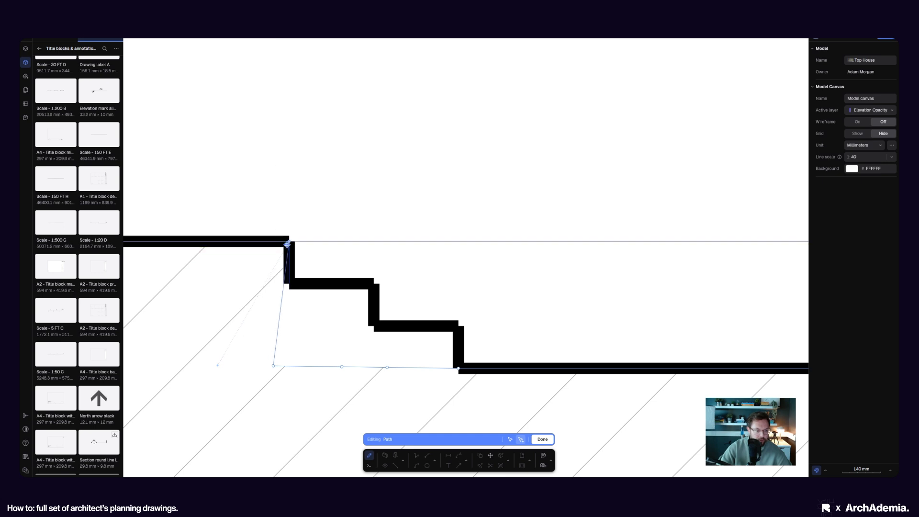
click(274, 366)
drag(273, 367, 289, 284)
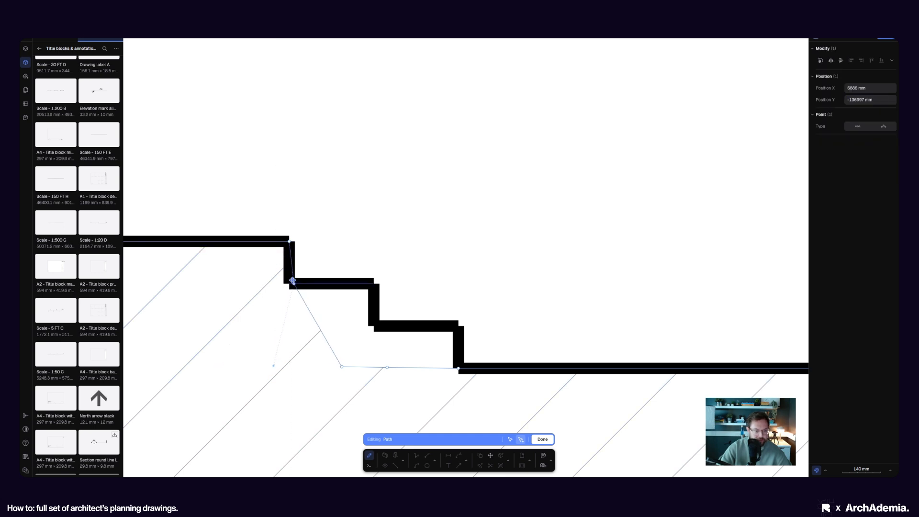
drag(342, 367, 374, 284)
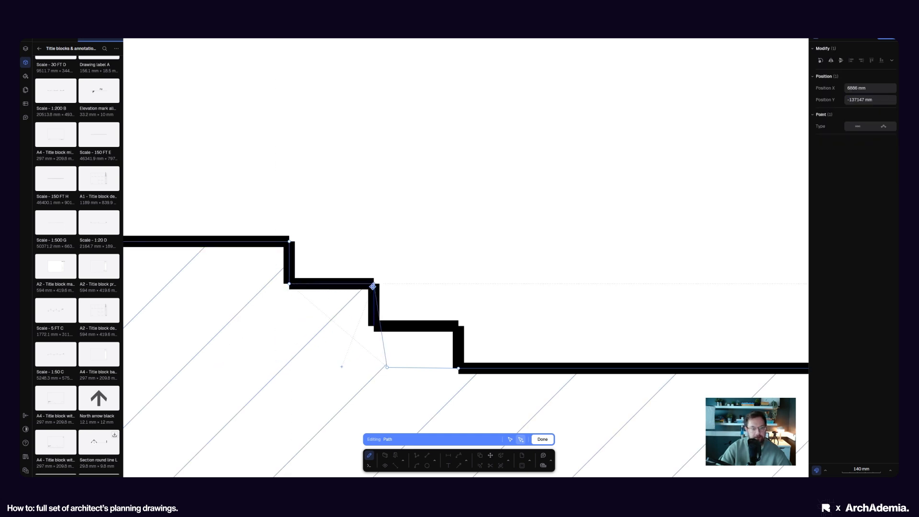
drag(387, 368, 375, 326)
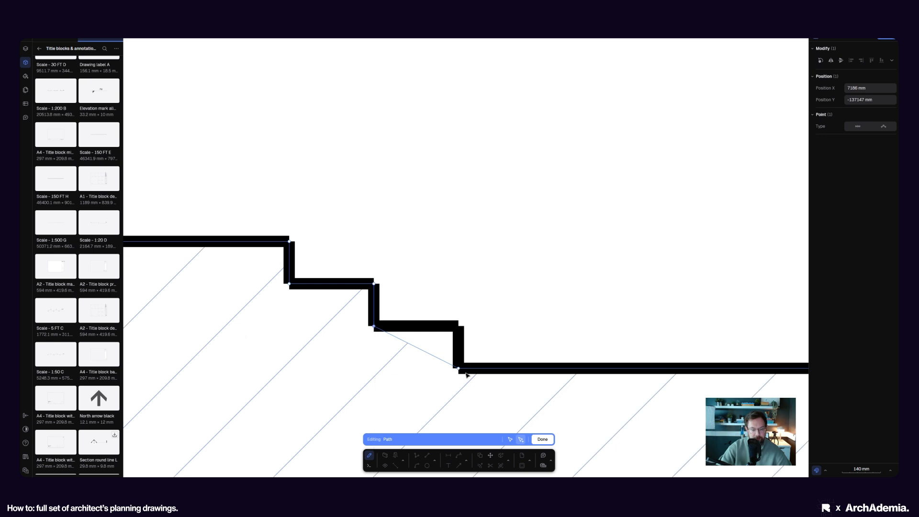
Step: Add a hatch vertex snapped to the top of the last riser and finish editing the ground hatch
click(456, 348)
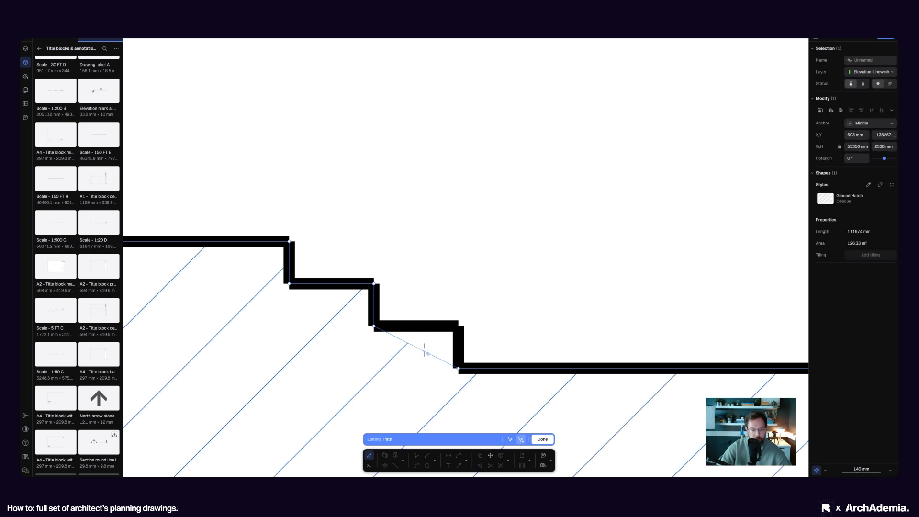
drag(424, 351, 456, 328)
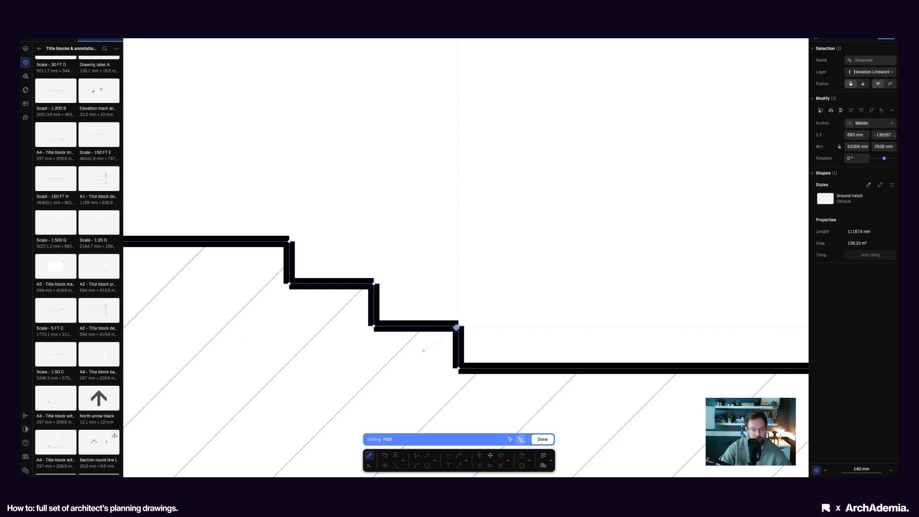
click(541, 439)
scroll(380, 371, down, 10)
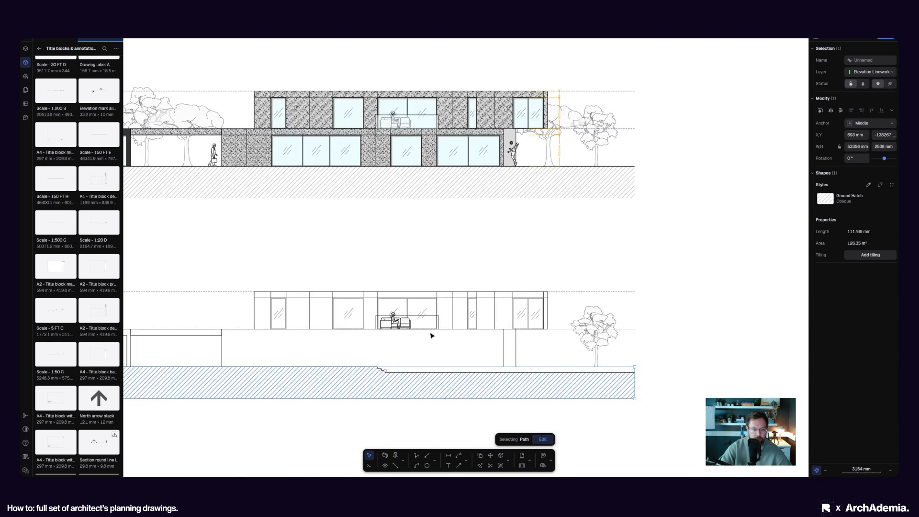
key(Escape)
Step: Extend the right-hand vertical line below the upper floor in Section A-A down to the lowered ground line
scroll(527, 368, up, 3)
scroll(517, 365, up, 3)
scroll(505, 364, down, 4)
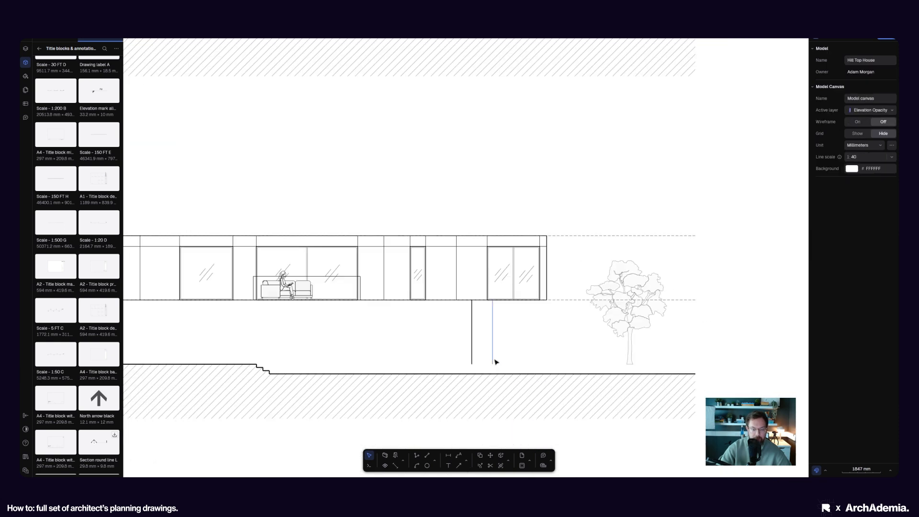
click(493, 371)
scroll(494, 367, up, 5)
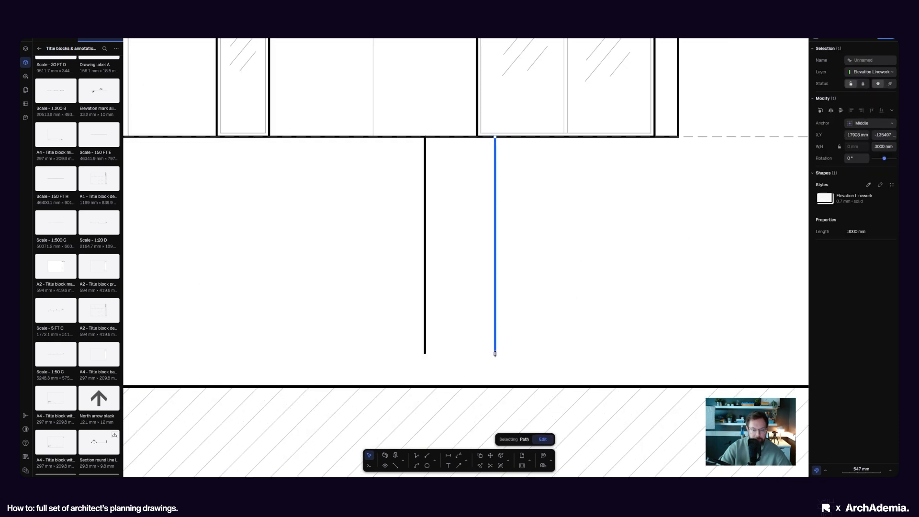
drag(495, 354, 495, 386)
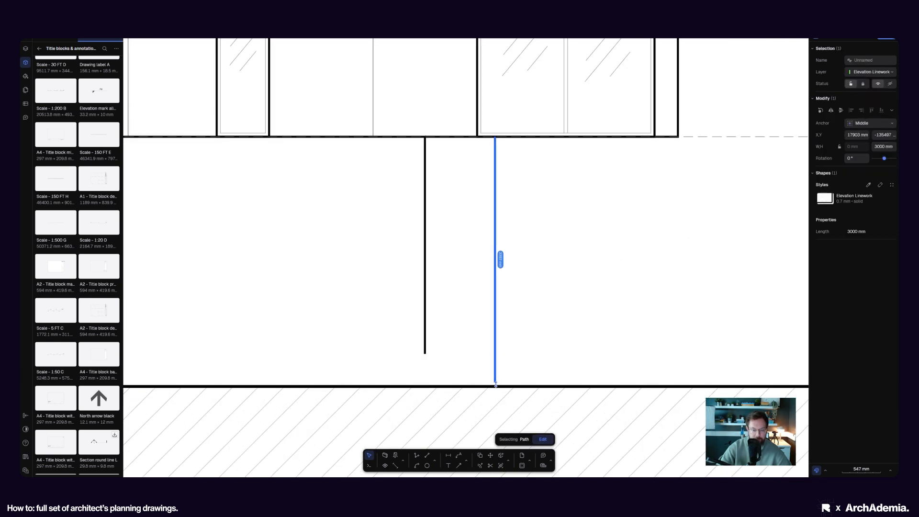
Step: Extend the left-hand vertical wall line below the upper floor in Section A-A down to the lowered ground line
click(425, 355)
click(538, 439)
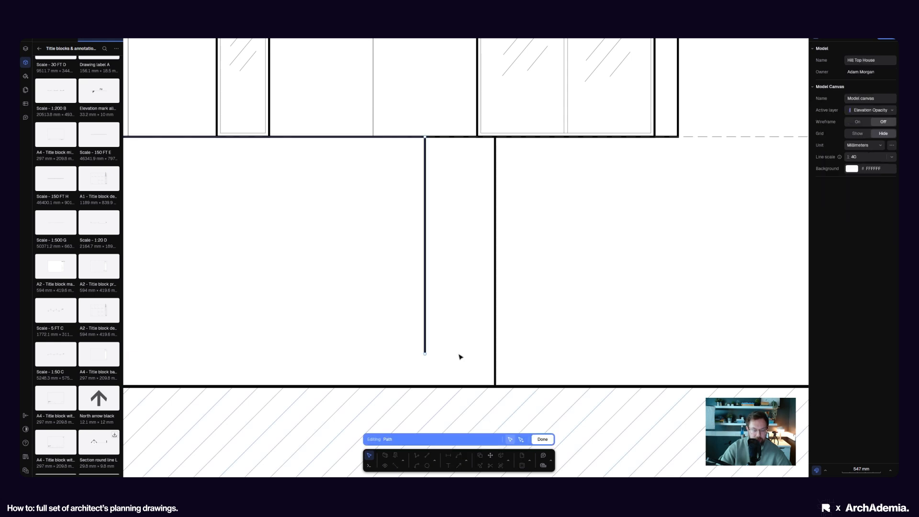
drag(425, 355, 425, 386)
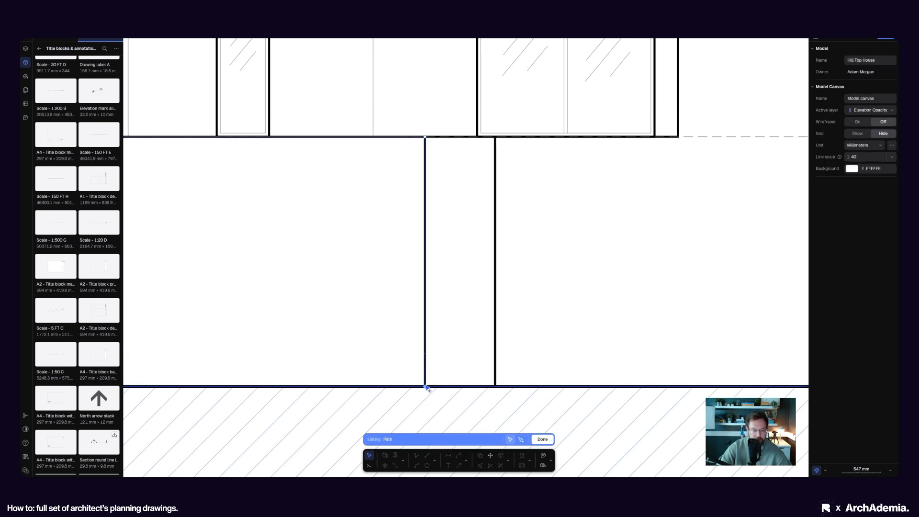
click(543, 439)
click(608, 314)
scroll(608, 314, down, 8)
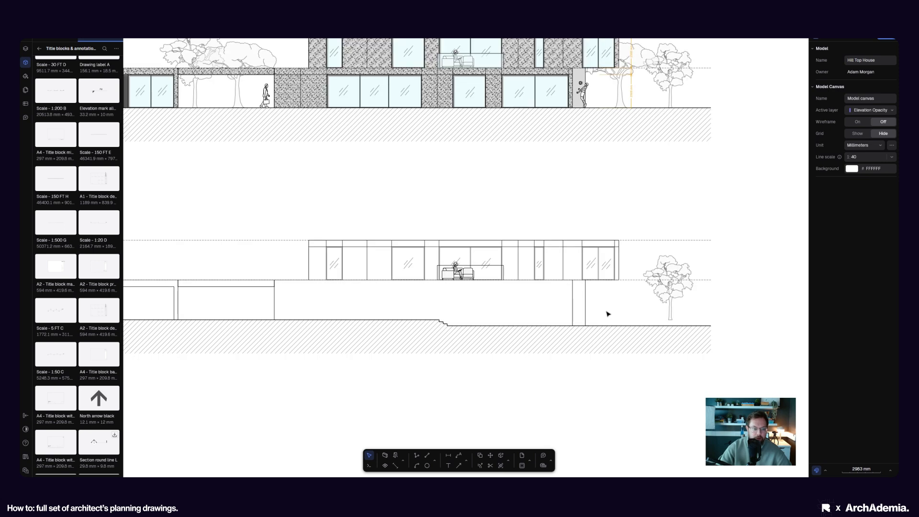
Step: Draw a horizontal ceiling line from the lower right corner of the covered area's roof slab to the right-hand wall line in Section A-A
scroll(446, 301, up, 2)
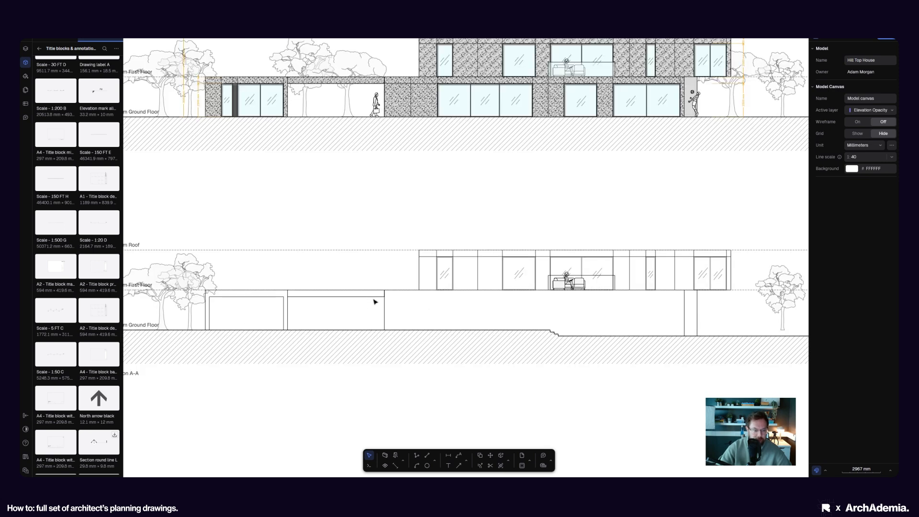
scroll(404, 312, up, 6)
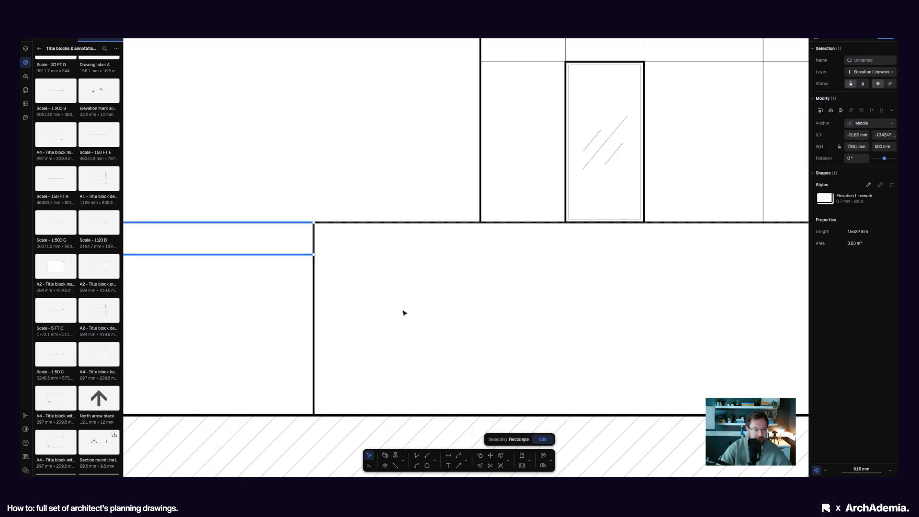
scroll(404, 311, down, 4)
key(Escape)
click(428, 455)
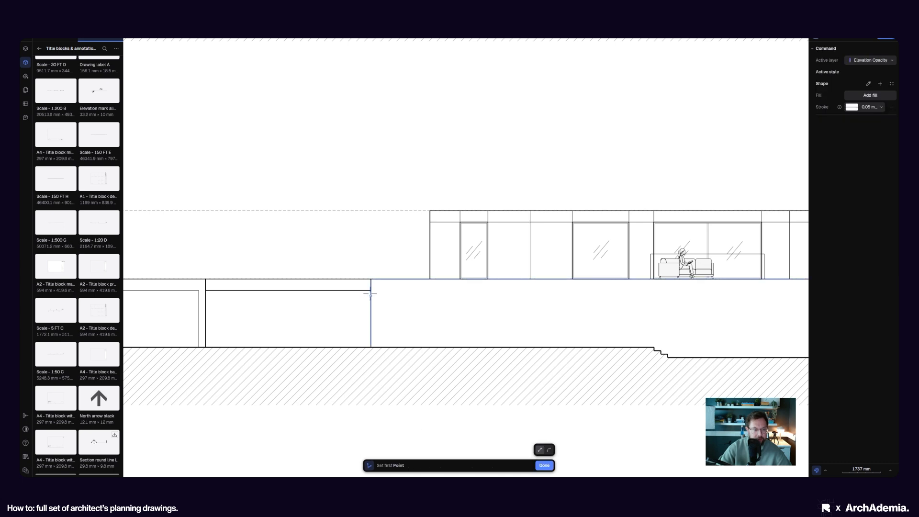
click(371, 290)
middle_drag(606, 291, 462, 298)
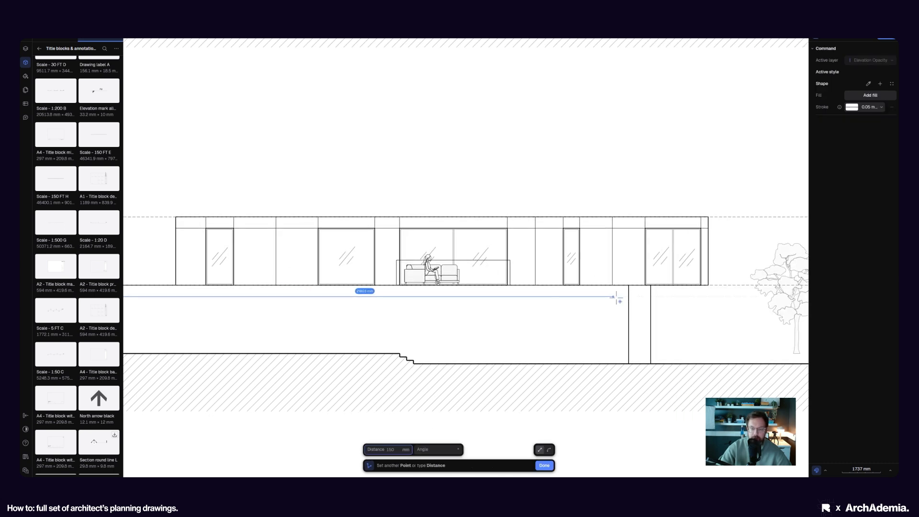
click(629, 296)
key(Escape)
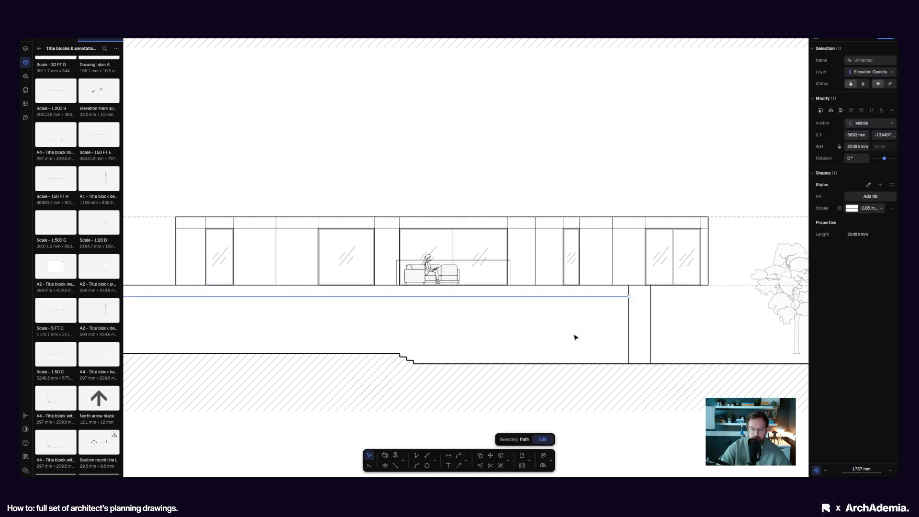
key(Escape)
Step: Project a vertical line from the inner face of the living area's left wall in the floor plan down past Section A-A
scroll(562, 333, down, 3)
scroll(587, 326, left, 3)
scroll(587, 326, up, 1)
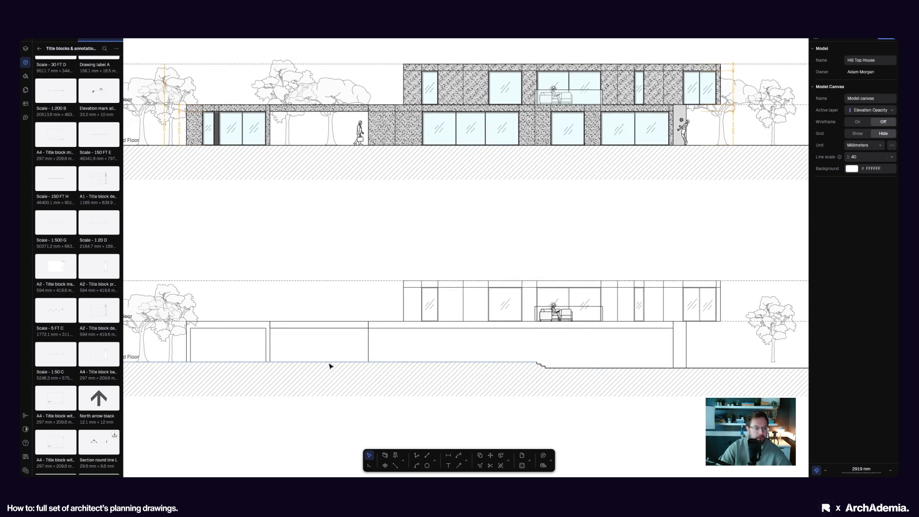
scroll(330, 363, down, 3)
scroll(331, 146, up, 5)
middle_drag(338, 86, 314, 195)
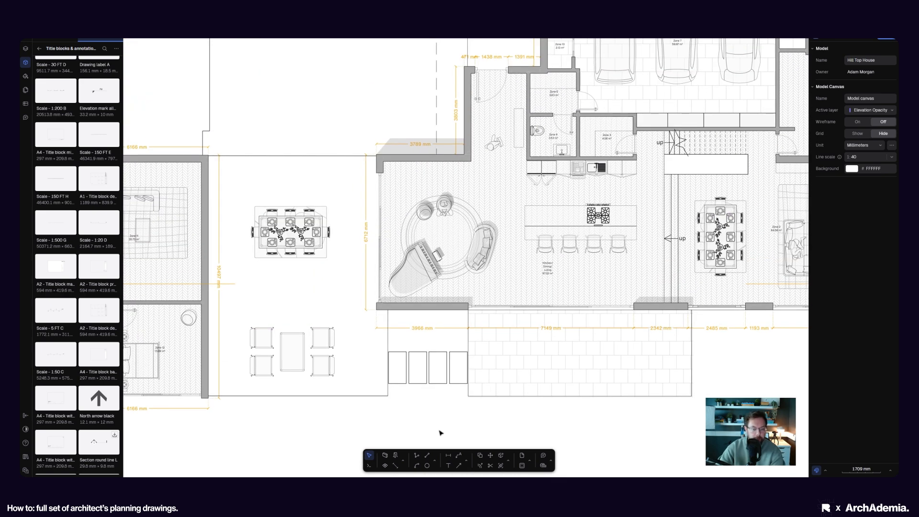
click(416, 455)
click(386, 165)
scroll(383, 191, down, 6)
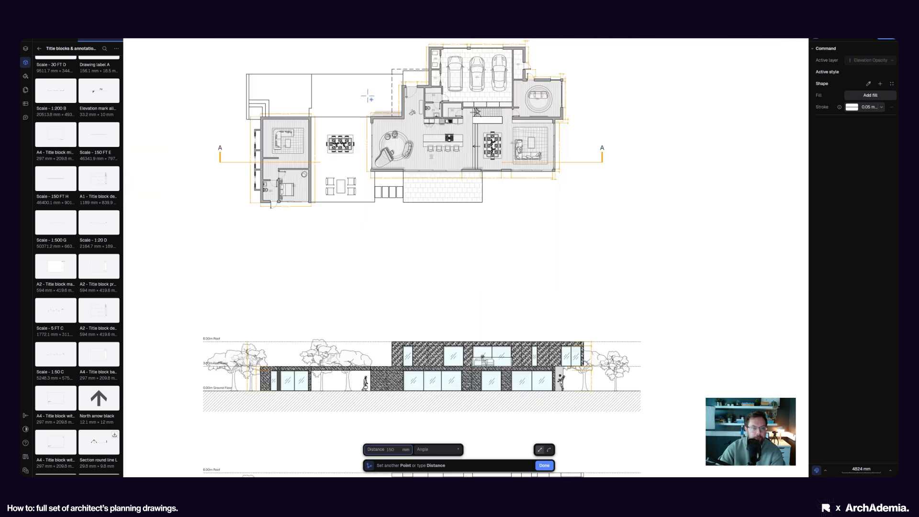
click(372, 373)
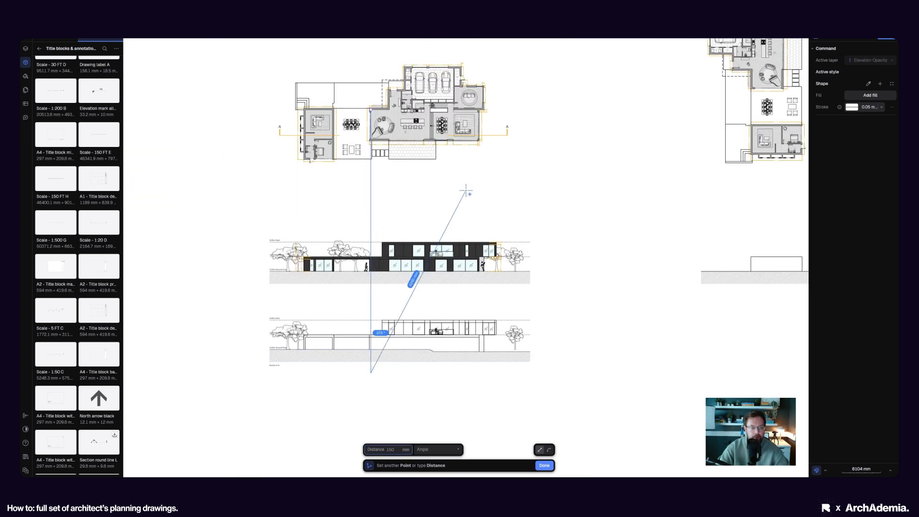
key(Return)
scroll(509, 84, up, 5)
key(Escape)
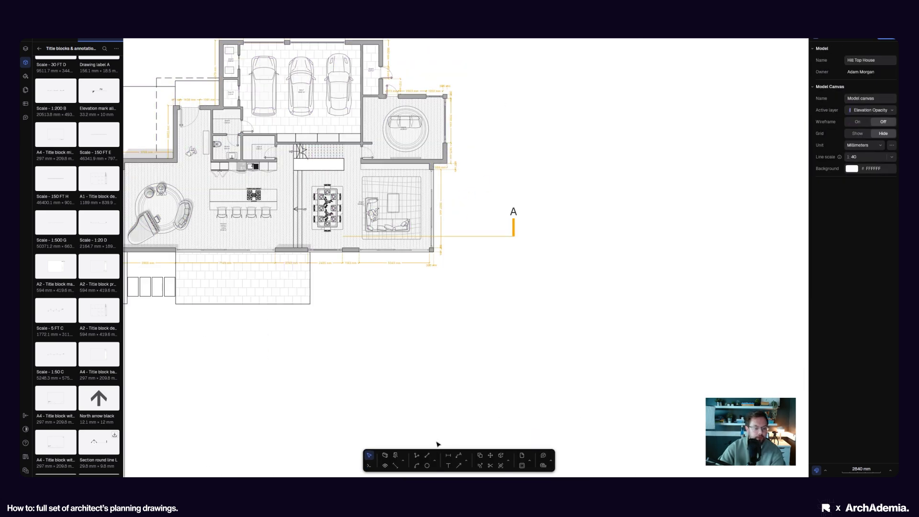
Step: Project a vertical line from the inner face of the lounge's right wall in the floor plan down past Section A-A's ground
click(447, 456)
scroll(433, 171, up, 5)
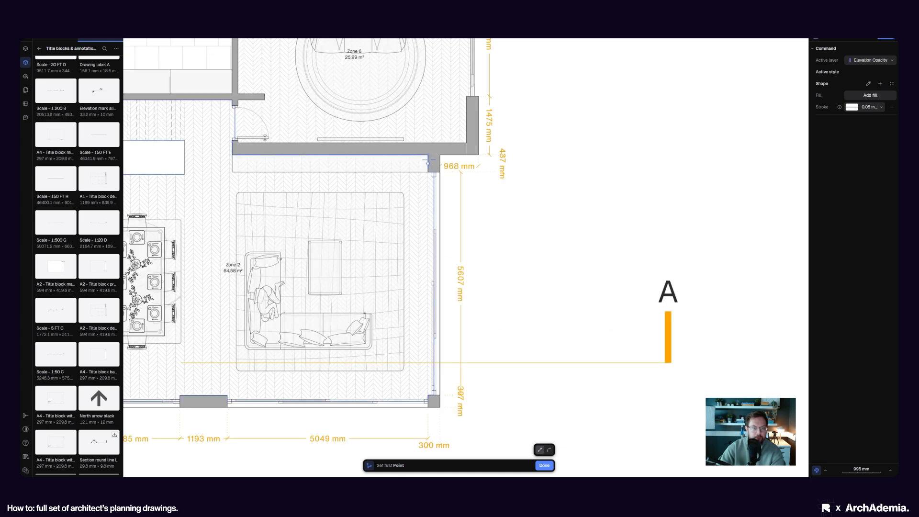
click(427, 156)
scroll(428, 155, down, 10)
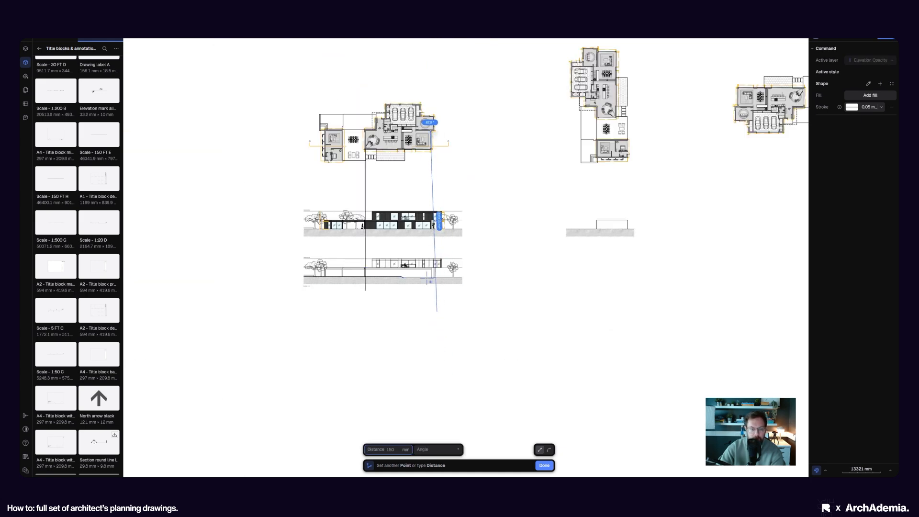
scroll(433, 292, up, 8)
scroll(433, 292, up, 3)
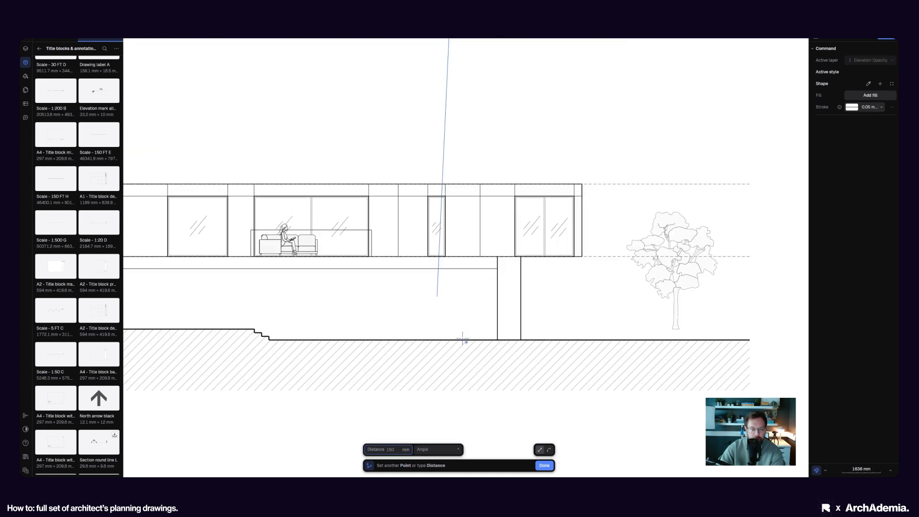
click(490, 424)
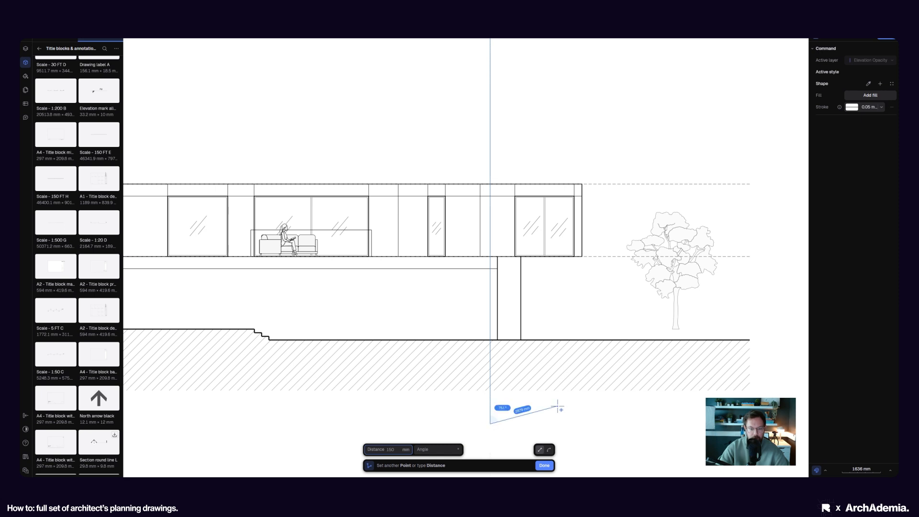
key(Escape)
key(Escape)
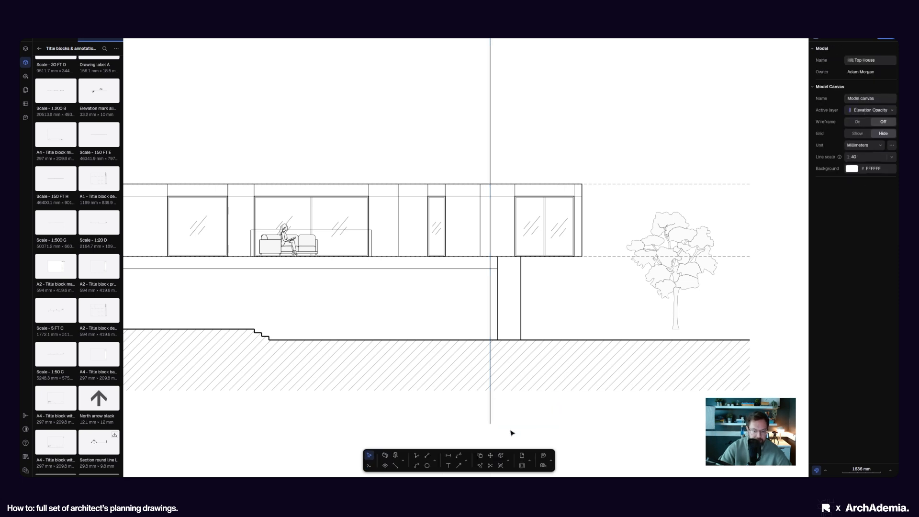
Step: Trim the right projection line where it runs below the lowered ground line
click(481, 466)
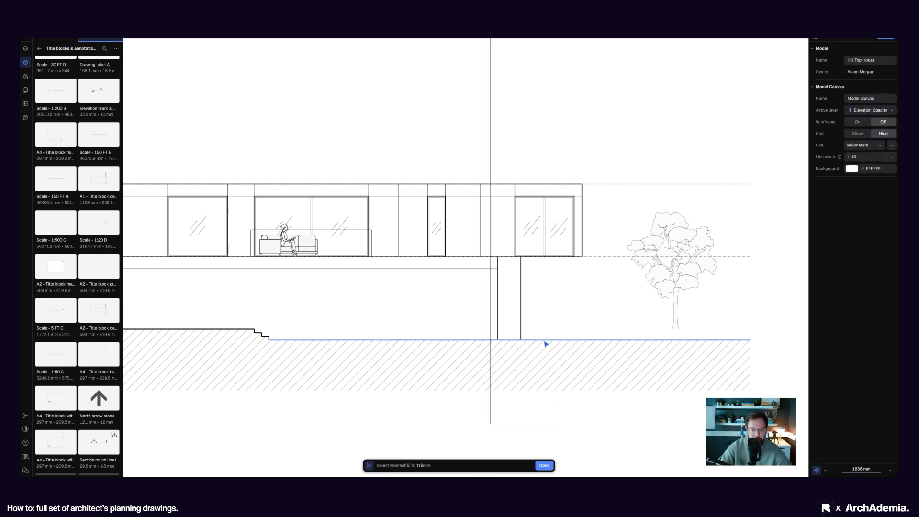
click(544, 466)
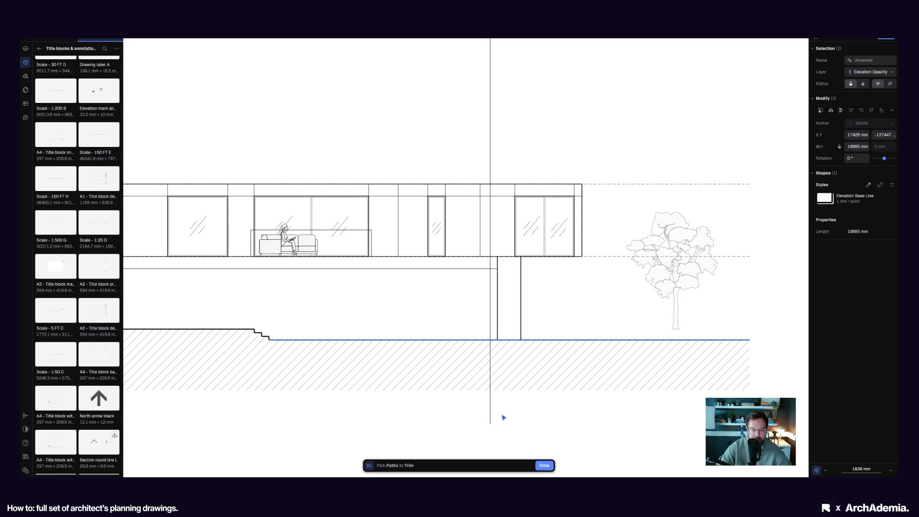
scroll(546, 290, up, 3)
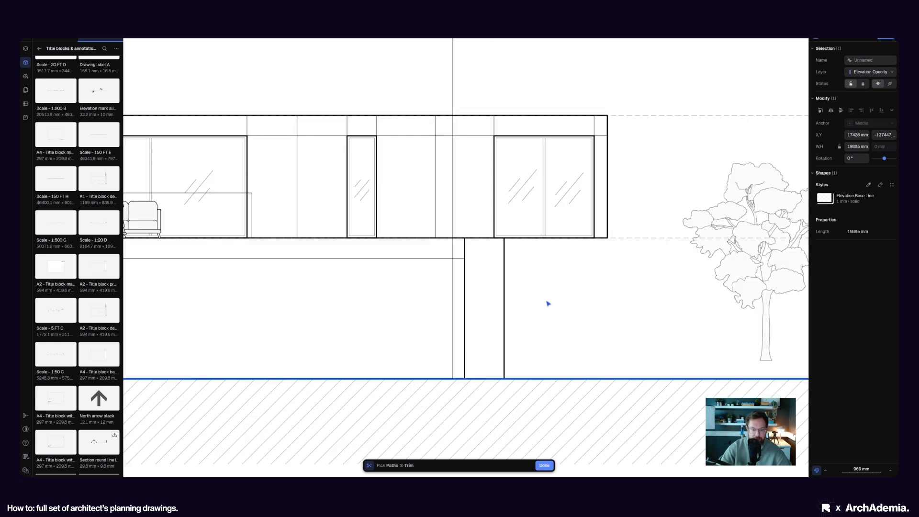
key(Escape)
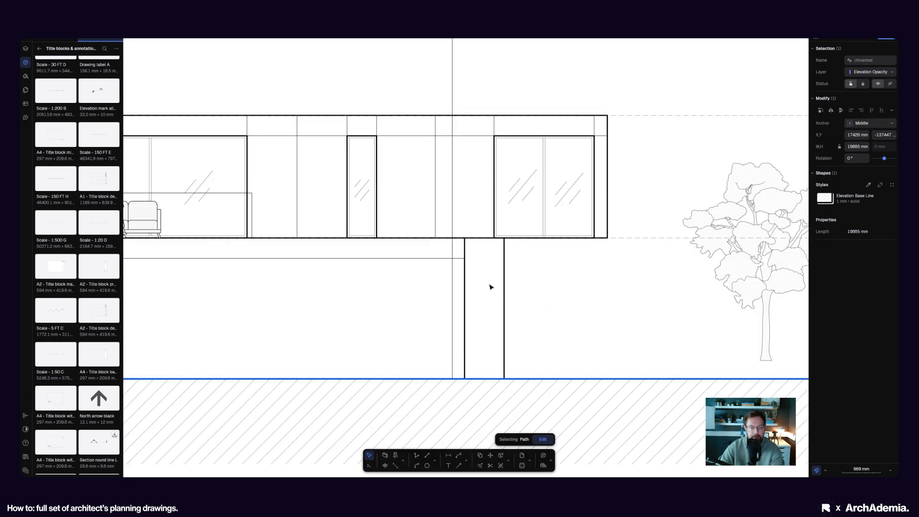
click(491, 466)
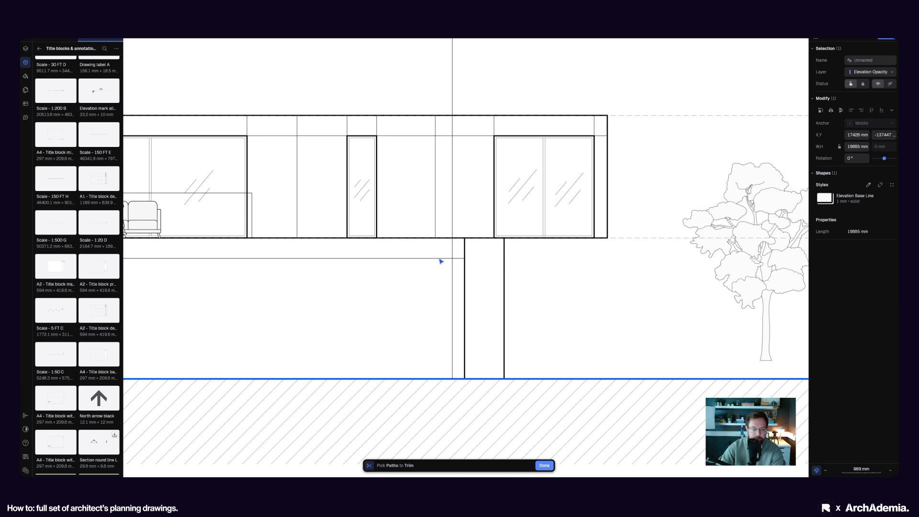
key(Escape)
key(Escape)
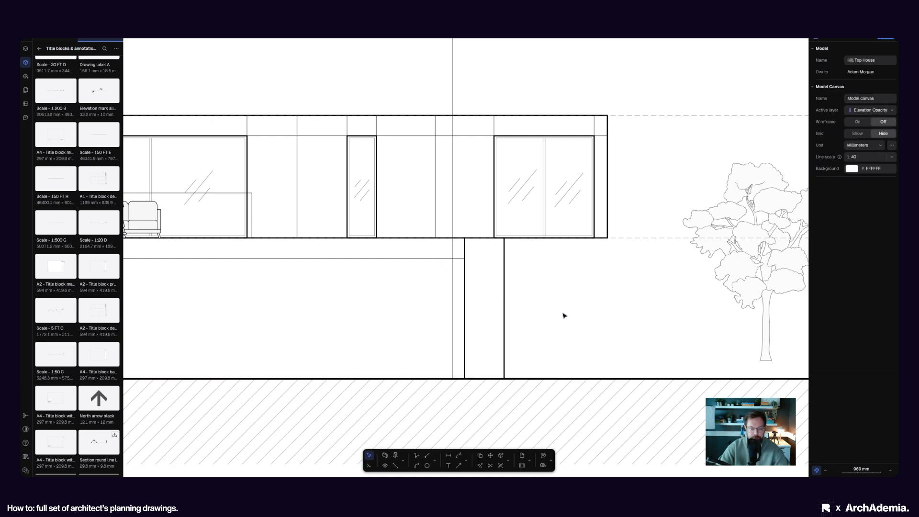
Step: Trim both vertical projection lines above the new ceiling line in Section A-A
scroll(435, 248, up, 6)
click(490, 466)
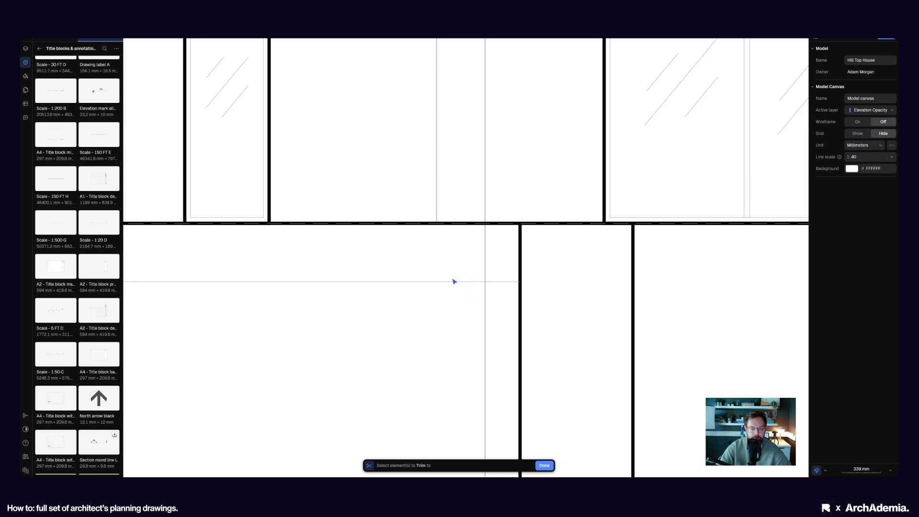
click(454, 282)
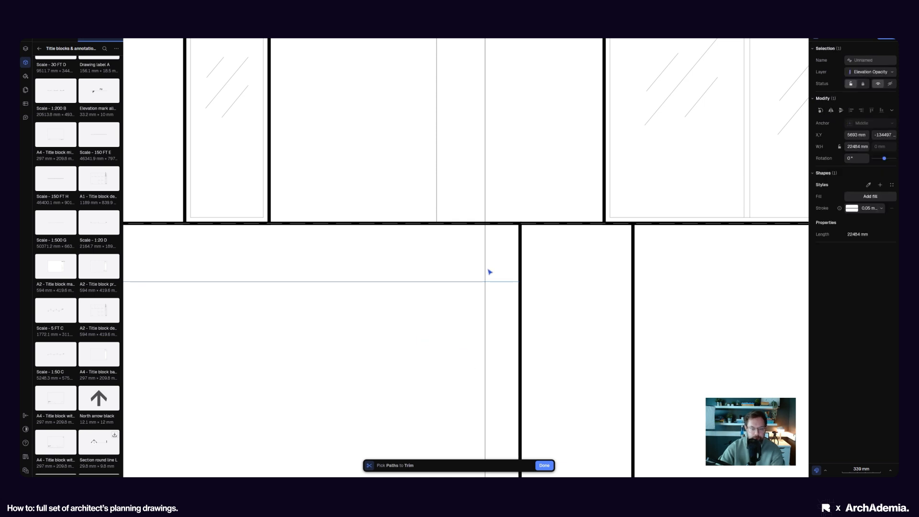
scroll(699, 324, down, 5)
scroll(353, 323, up, 5)
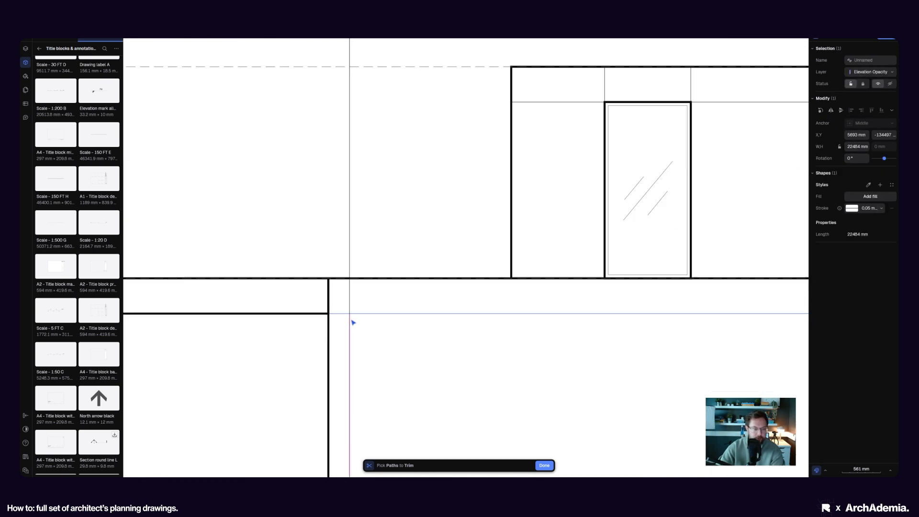
click(351, 305)
key(Escape)
scroll(383, 206, down, 3)
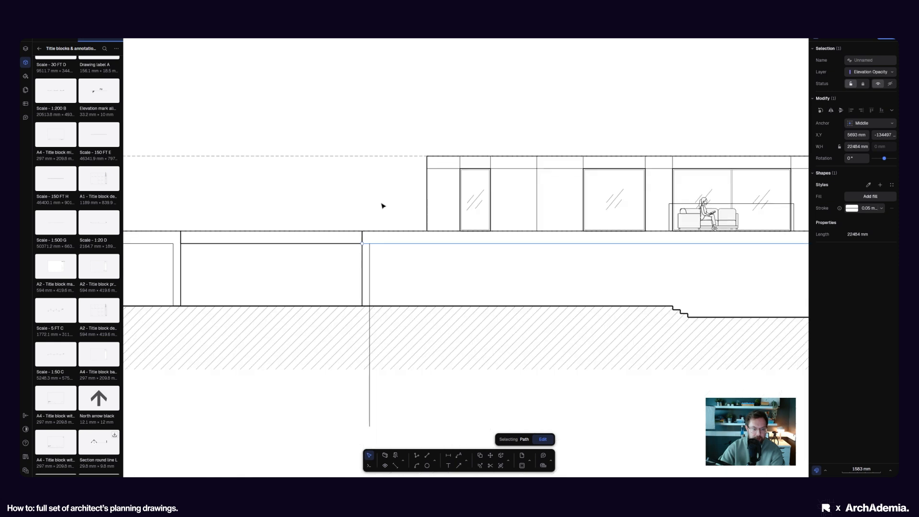
key(Escape)
Step: Trim the left projection line where it runs below the upper ground line
click(491, 466)
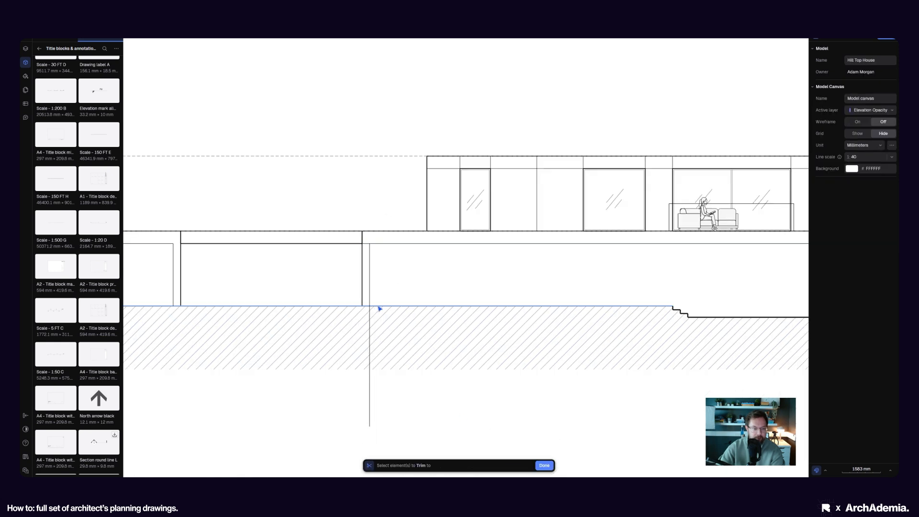
key(Return)
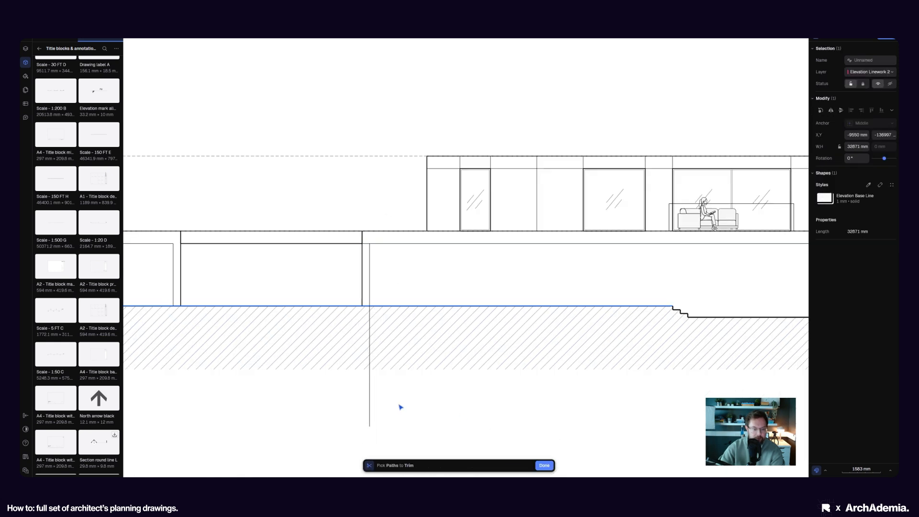
click(326, 411)
key(Escape)
Step: Trim the ceiling line in Section A-A where it extends past the inner wall lines at both ends of the main house
scroll(372, 387, down, 3)
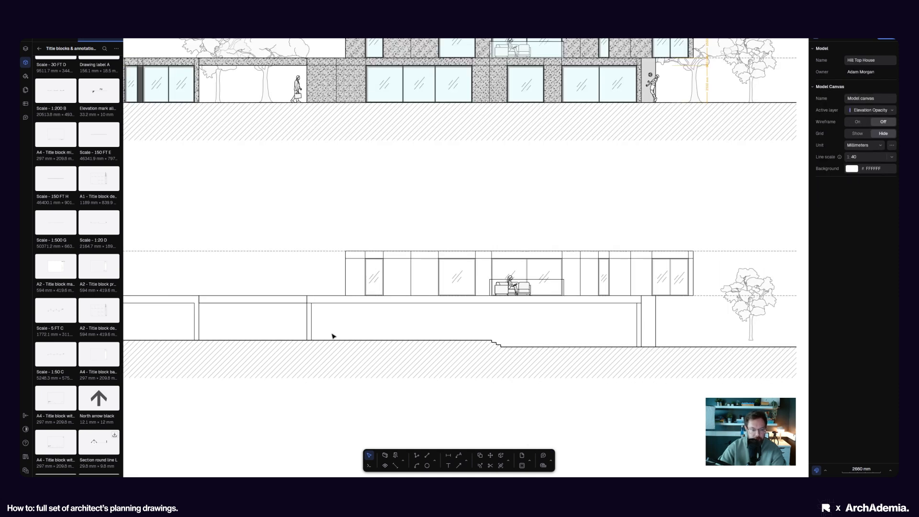
click(490, 465)
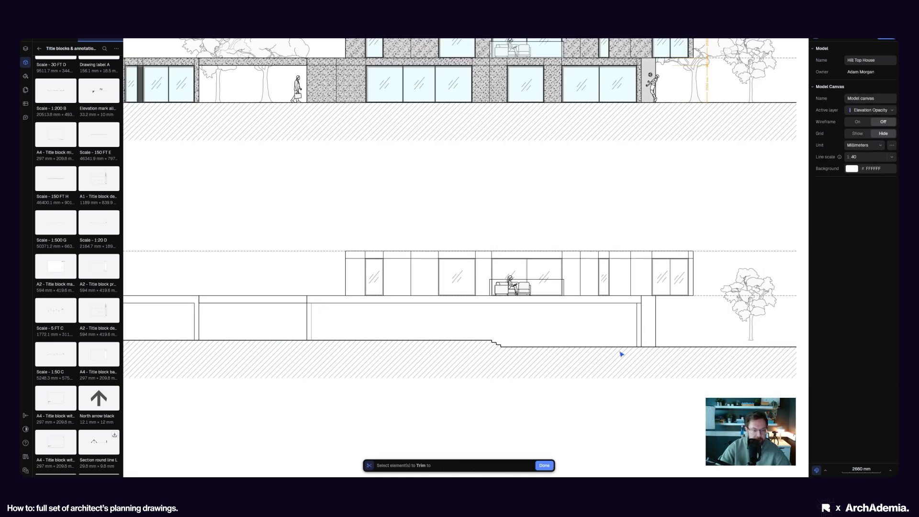
click(638, 330)
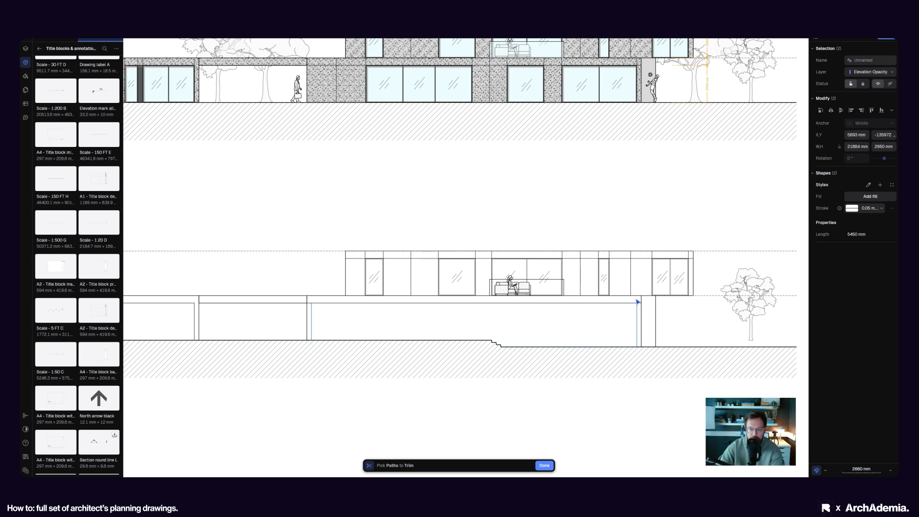
scroll(639, 302, up, 5)
scroll(639, 337, down, 5)
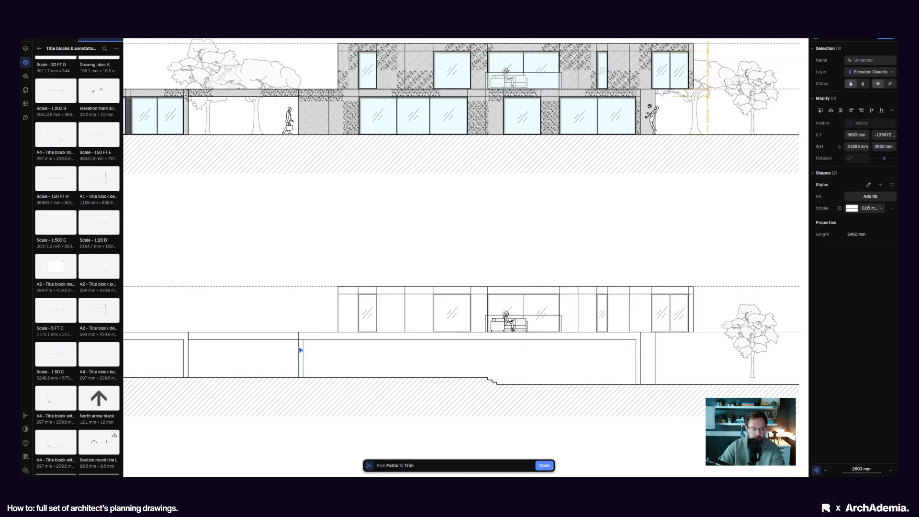
scroll(302, 343, up, 5)
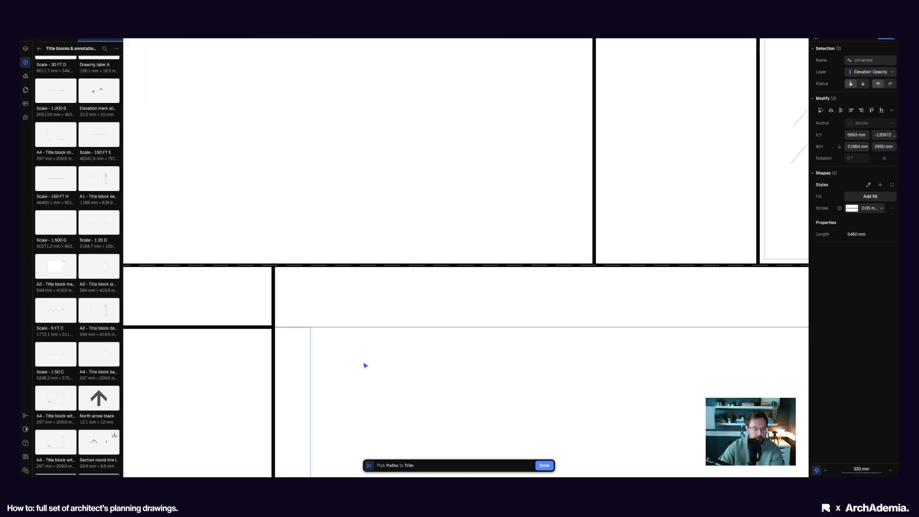
key(Return)
scroll(377, 375, down, 4)
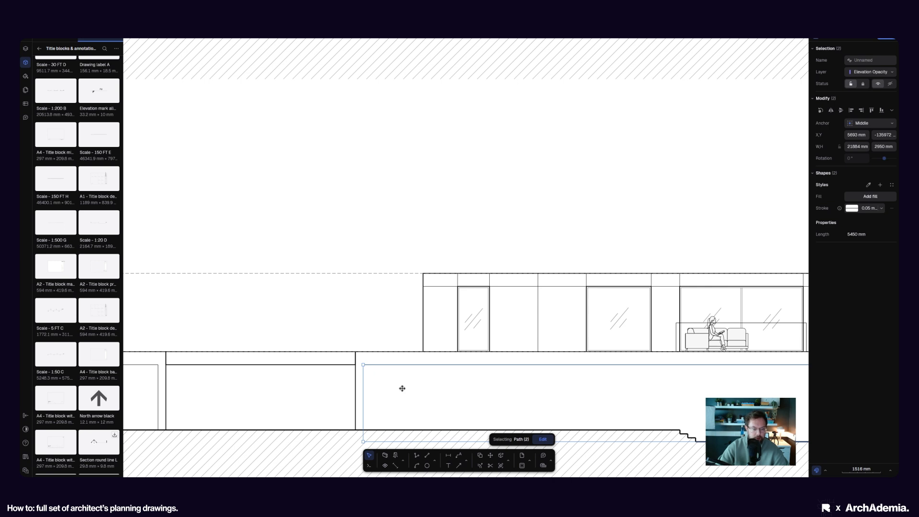
key(Escape)
scroll(318, 352, down, 5)
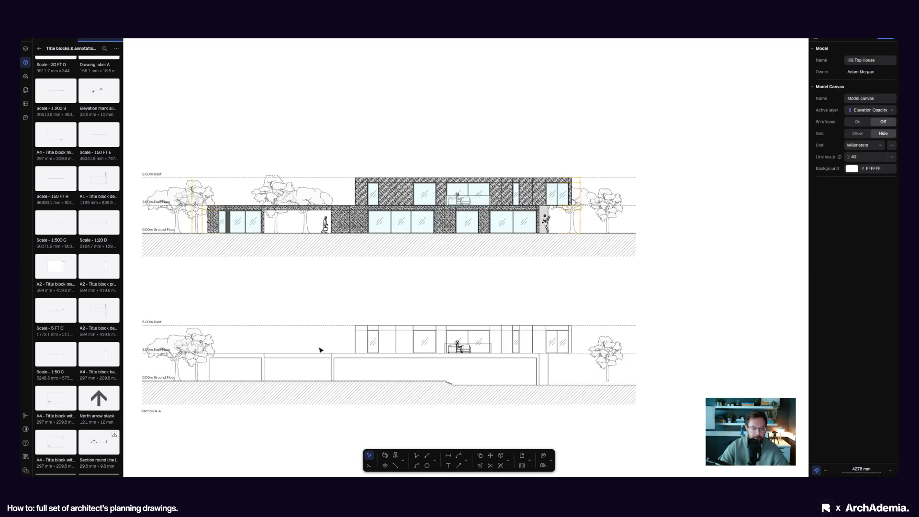
scroll(424, 327, down, 4)
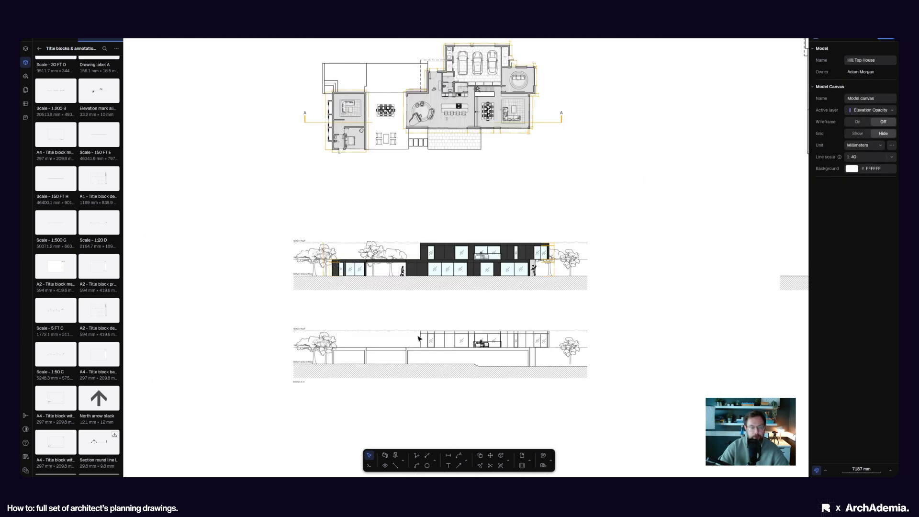
middle_drag(465, 326, 474, 328)
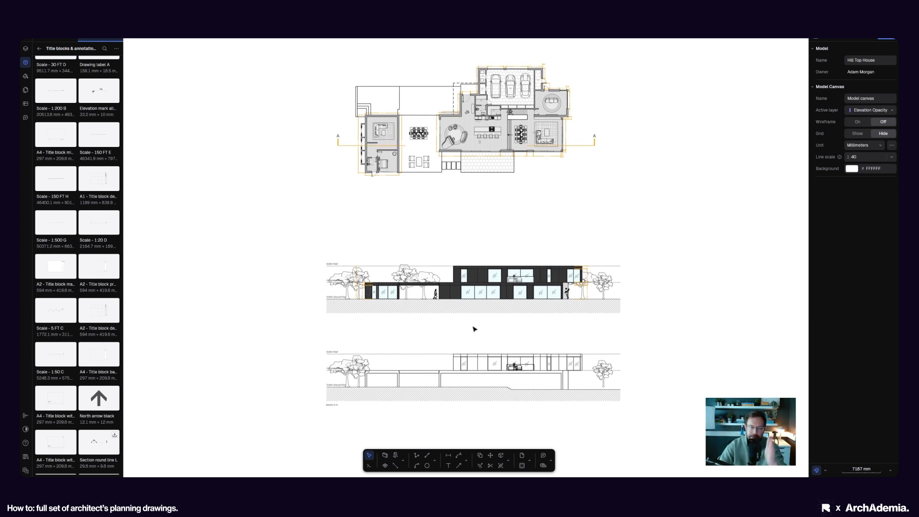
middle_drag(462, 325, 469, 298)
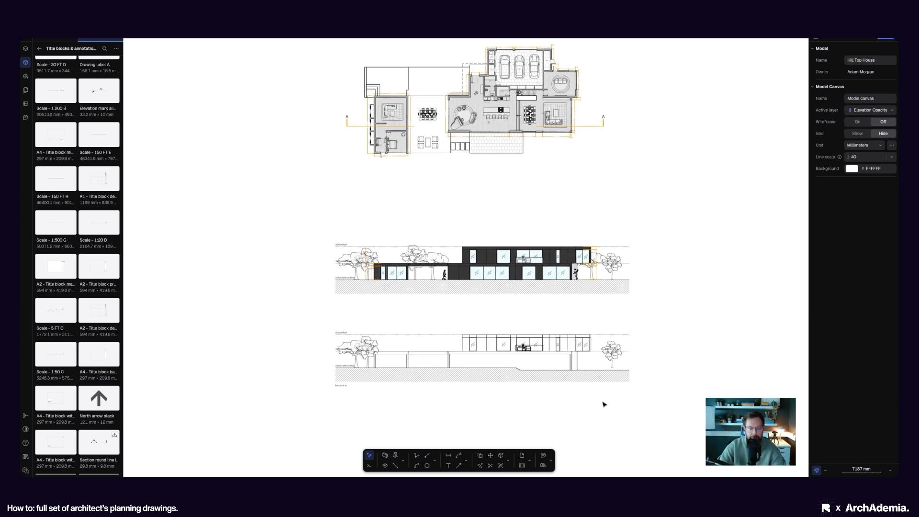
middle_drag(558, 398, 568, 381)
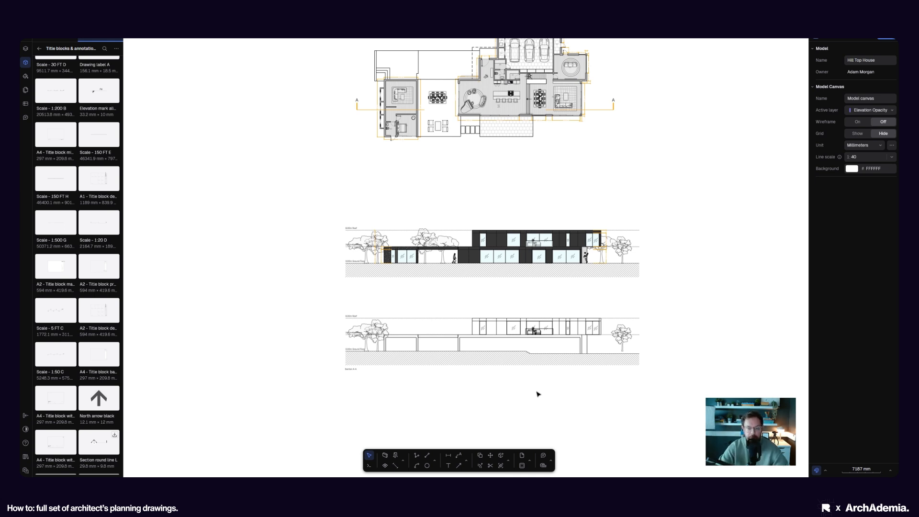
Step: Switch to the SketchUp model and examine the section cut through the house, previewing a shifted section plane and inspecting the split-level steps
scroll(536, 376, right, 3)
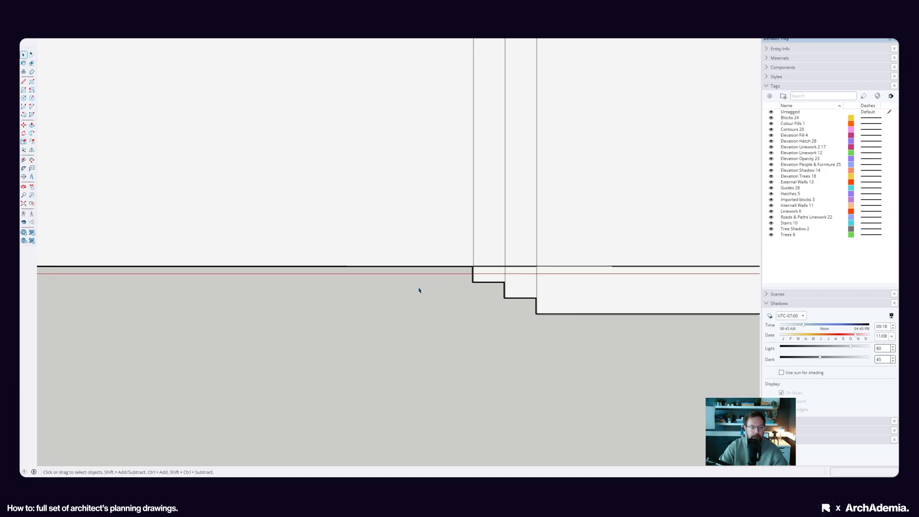
scroll(418, 290, down, 5)
mouse_move(381, 296)
middle_down()
mouse_move(428, 221)
mouse_move(459, 332)
mouse_move(339, 342)
mouse_move(322, 392)
middle_up()
scroll(354, 330, down, 2)
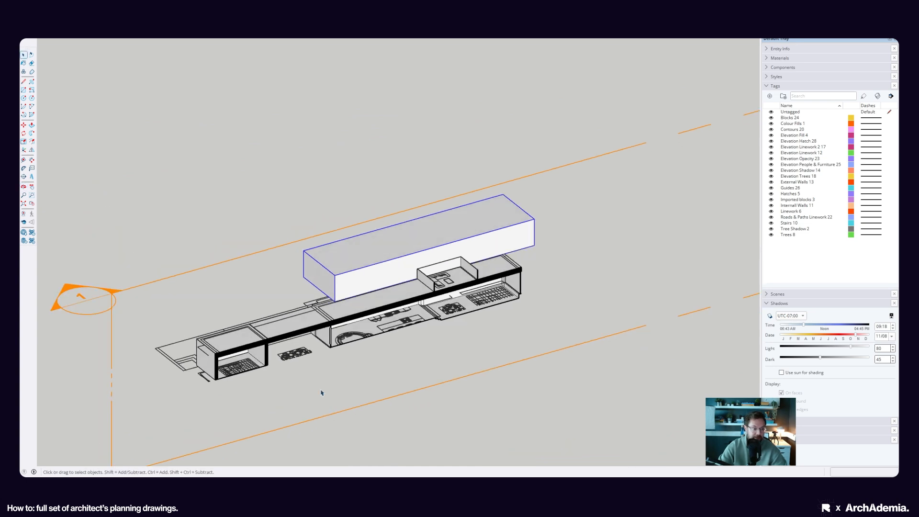
click(329, 412)
key(m)
click(402, 388)
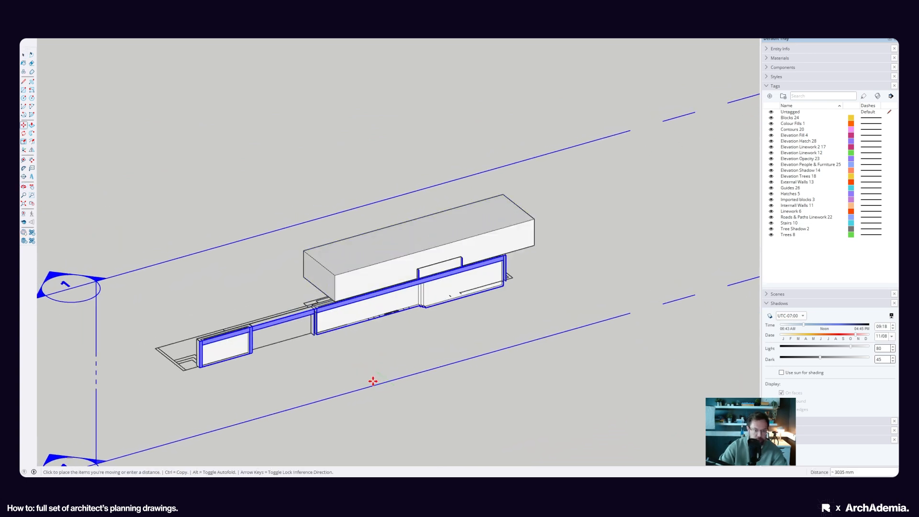
key(Escape)
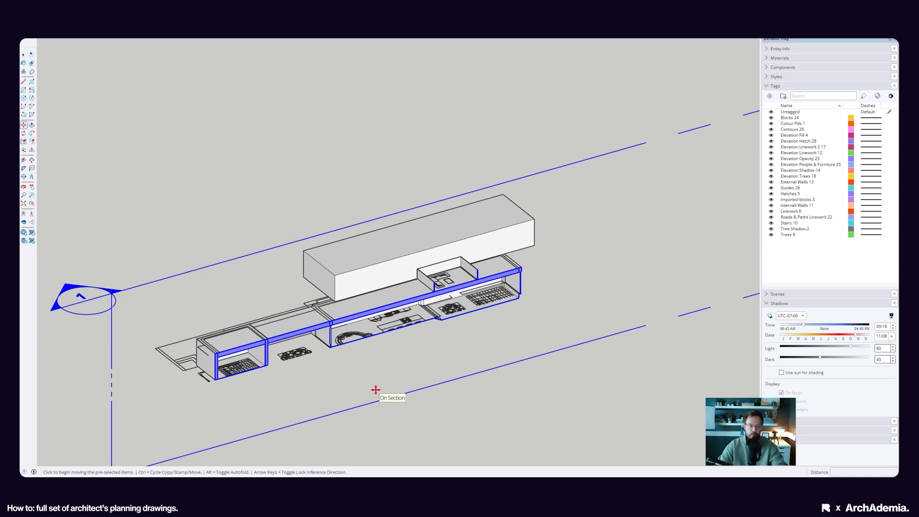
scroll(445, 316, up, 5)
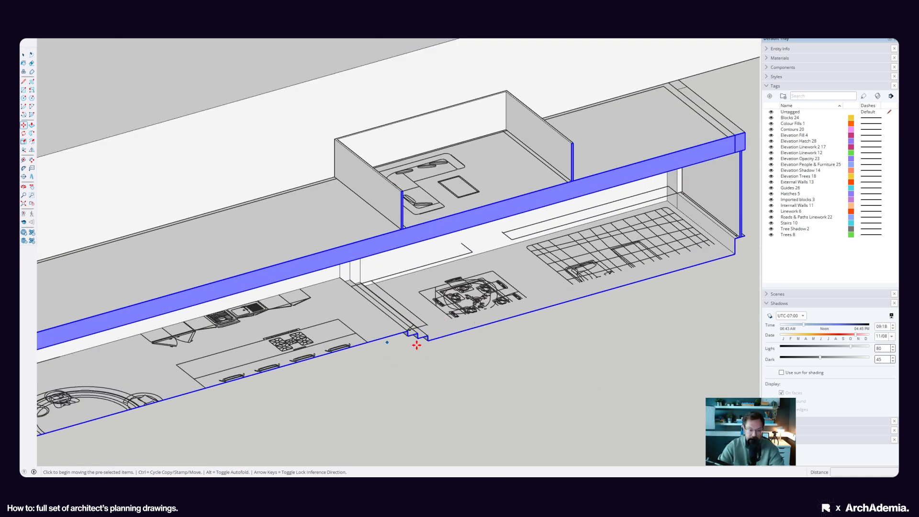
mouse_move(410, 335)
middle_down()
mouse_move(379, 233)
mouse_move(324, 303)
middle_up()
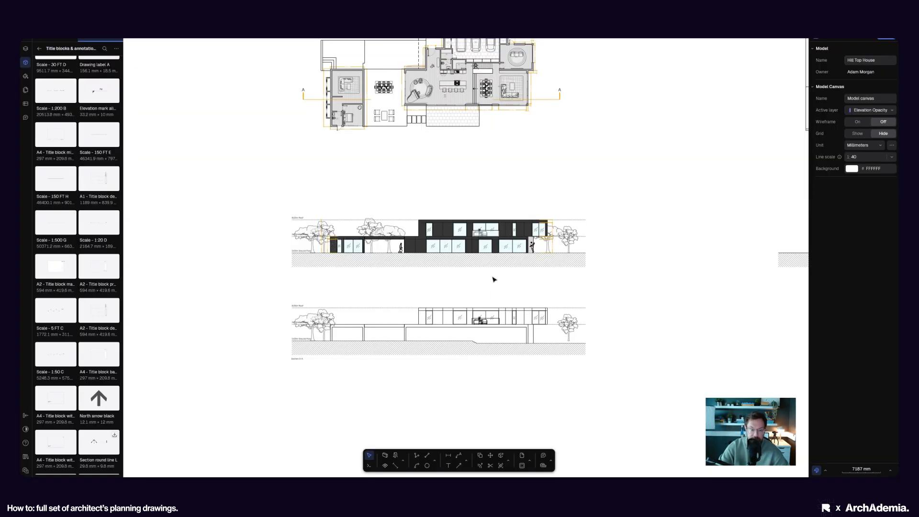
Step: Return to the 2D drawing and compare the small wing's walls and roof in Section A-A with its floor plan
scroll(481, 183, up, 3)
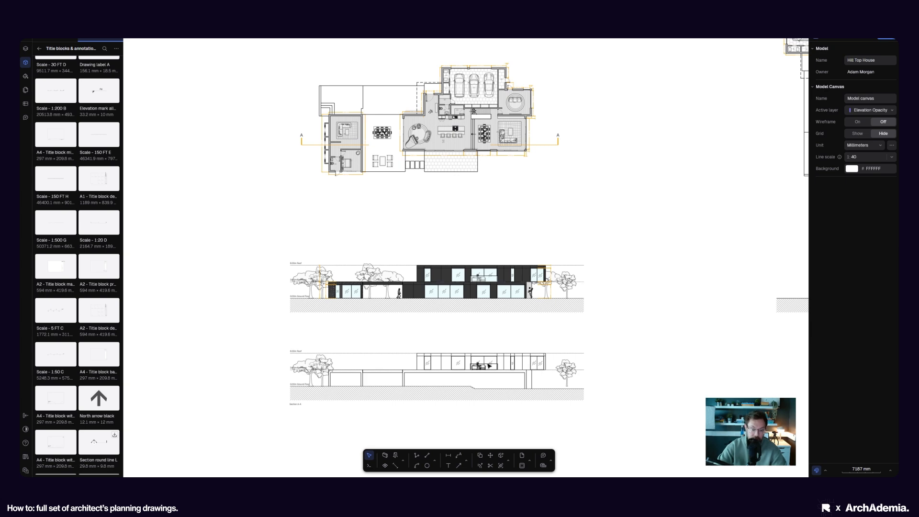
scroll(459, 385, up, 5)
scroll(423, 355, down, 2)
scroll(295, 350, up, 5)
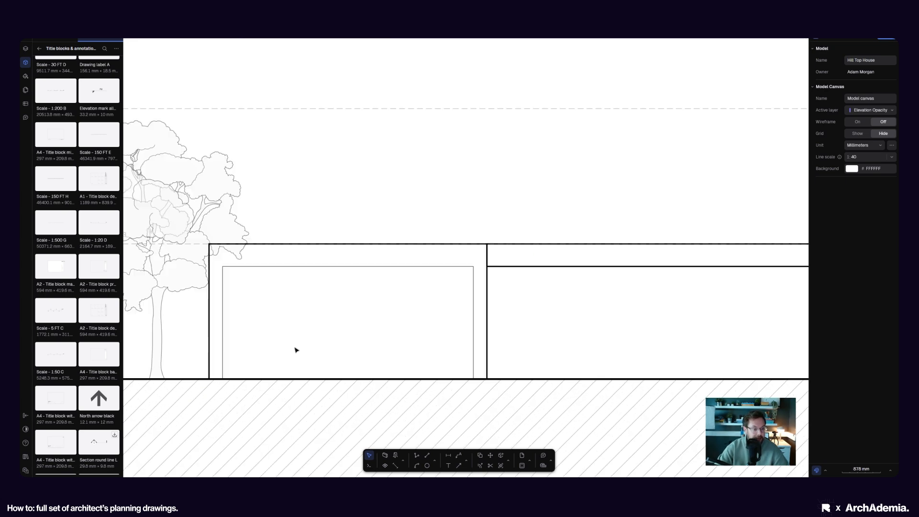
scroll(317, 371, down, 3)
scroll(340, 378, up, 3)
scroll(322, 364, down, 8)
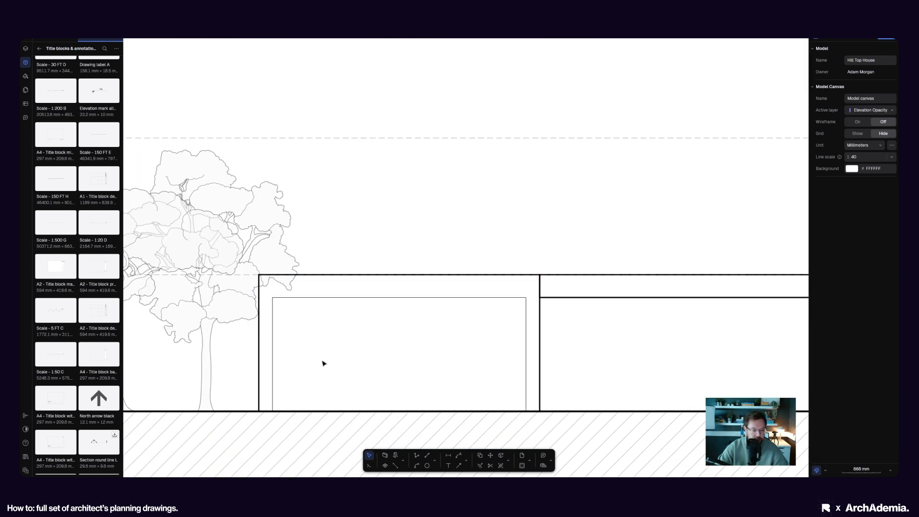
scroll(325, 271, up, 8)
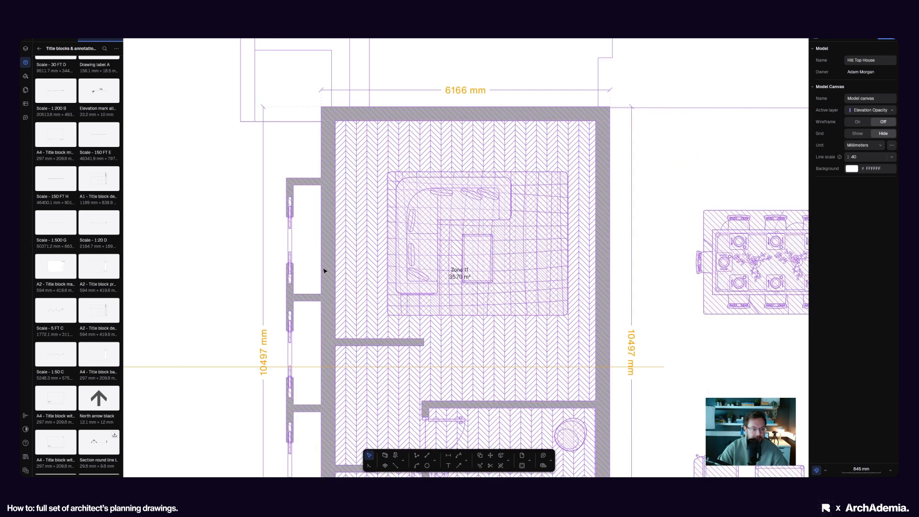
scroll(338, 286, up, 5)
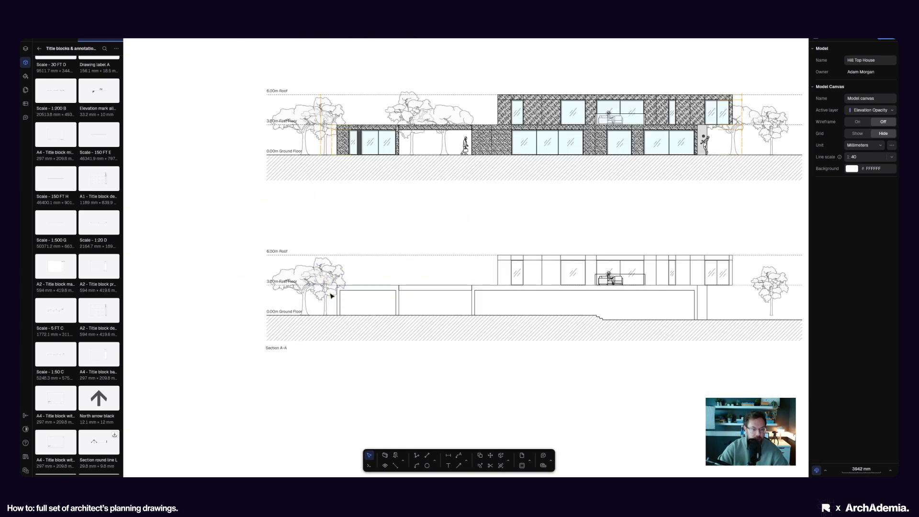
scroll(347, 304, up, 5)
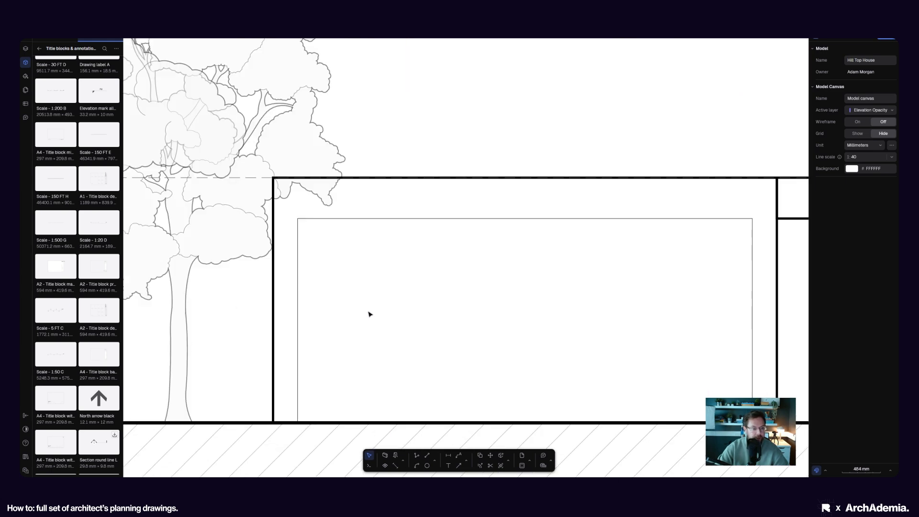
Step: Draw a closed path around the cut wall and roof thickness of the small wing in Section A-A, following its outer and inner outlines
click(417, 455)
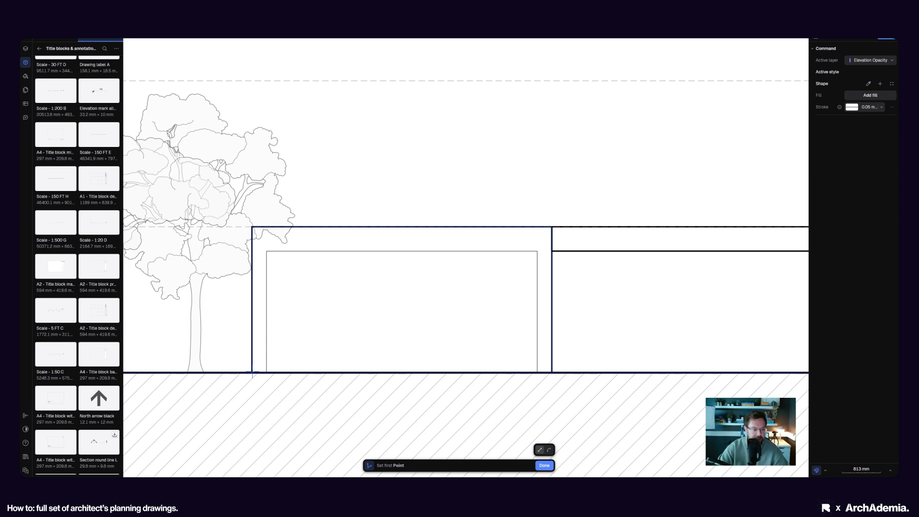
click(252, 226)
scroll(252, 227, up, 5)
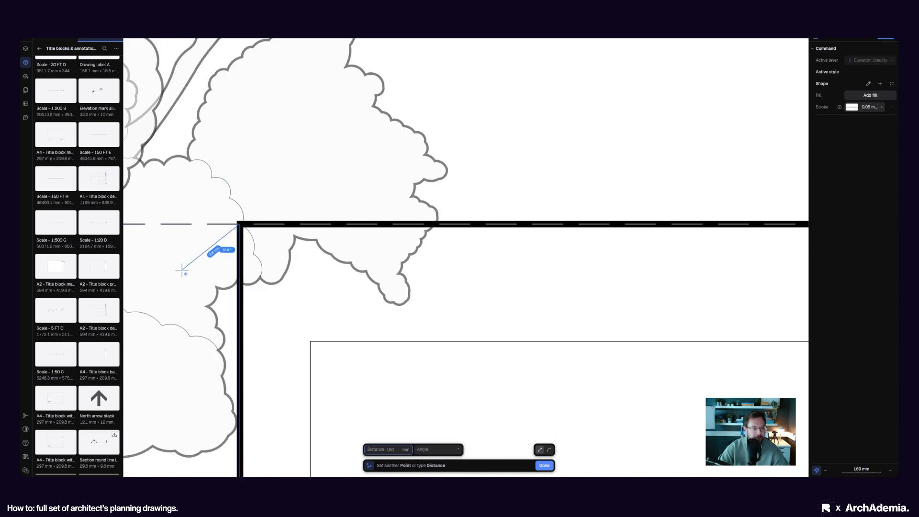
scroll(182, 270, down, 5)
click(498, 261)
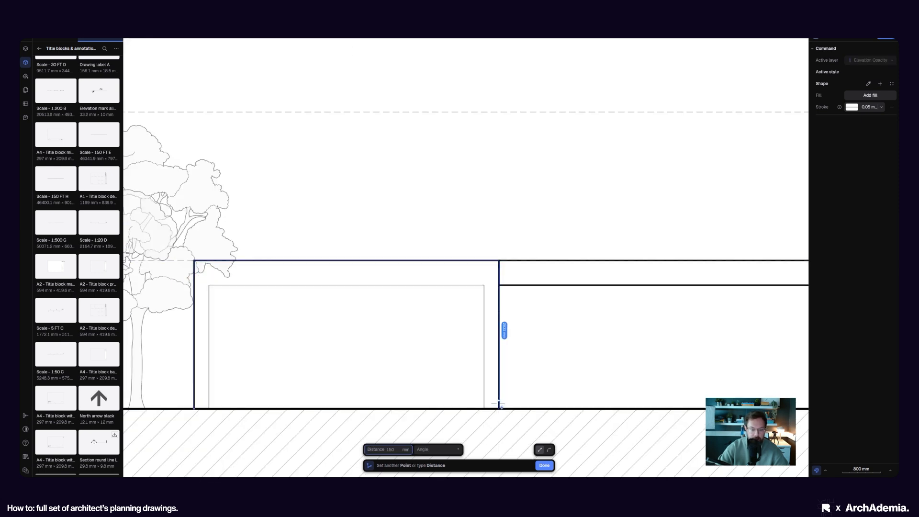
click(499, 408)
click(484, 408)
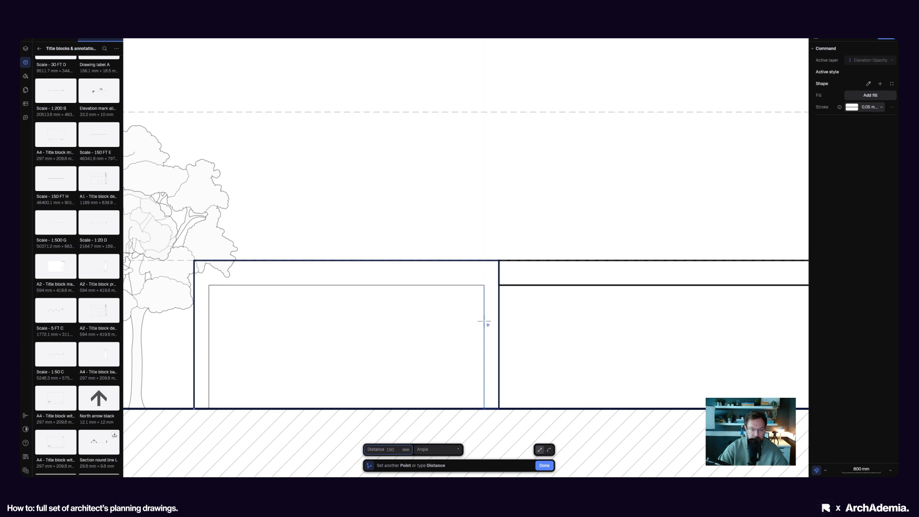
click(484, 286)
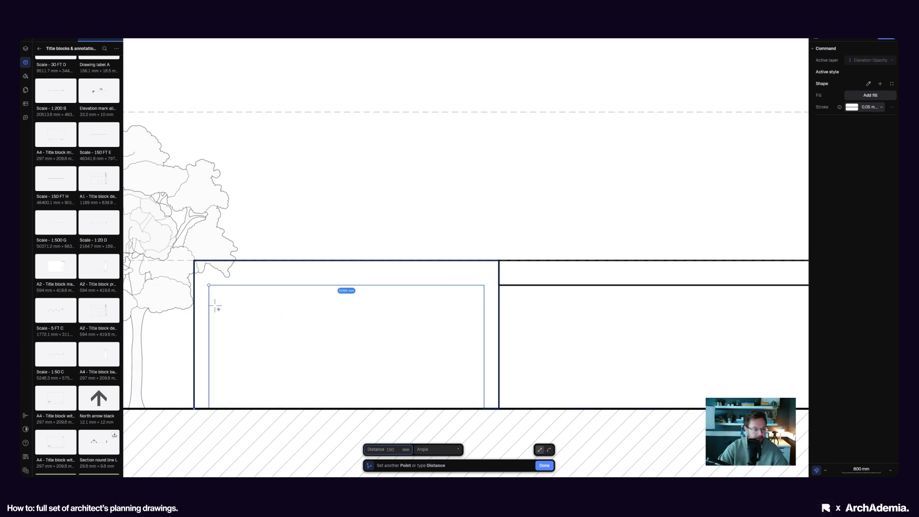
click(208, 285)
click(209, 409)
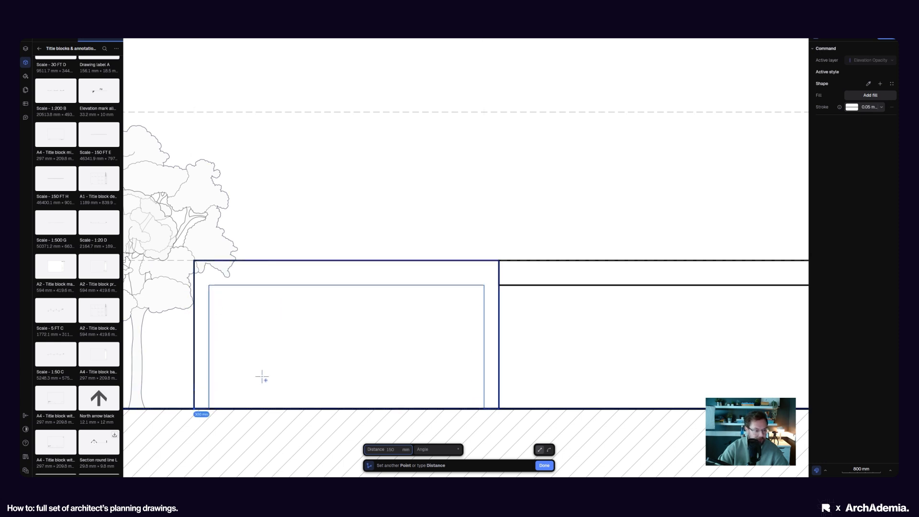
key(Return)
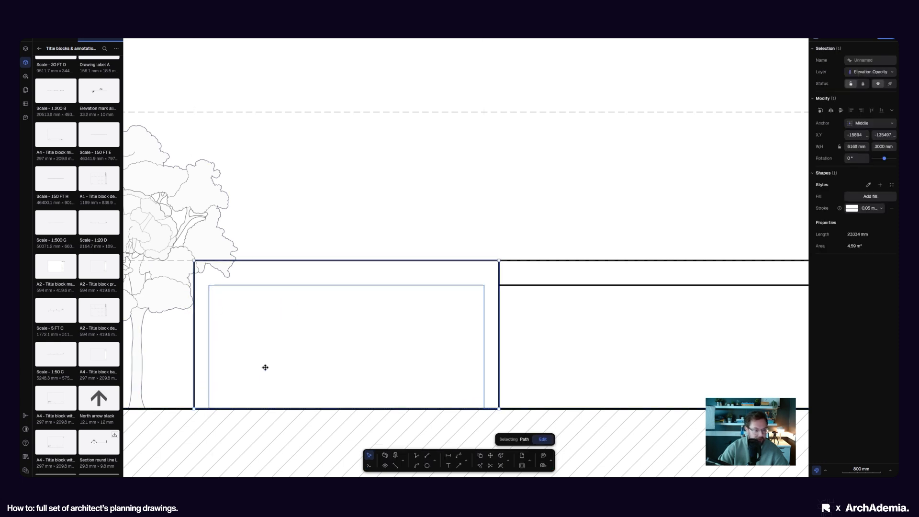
Step: Give the small wing's cut wall and roof shape a solid dark grey fill
click(864, 198)
click(787, 278)
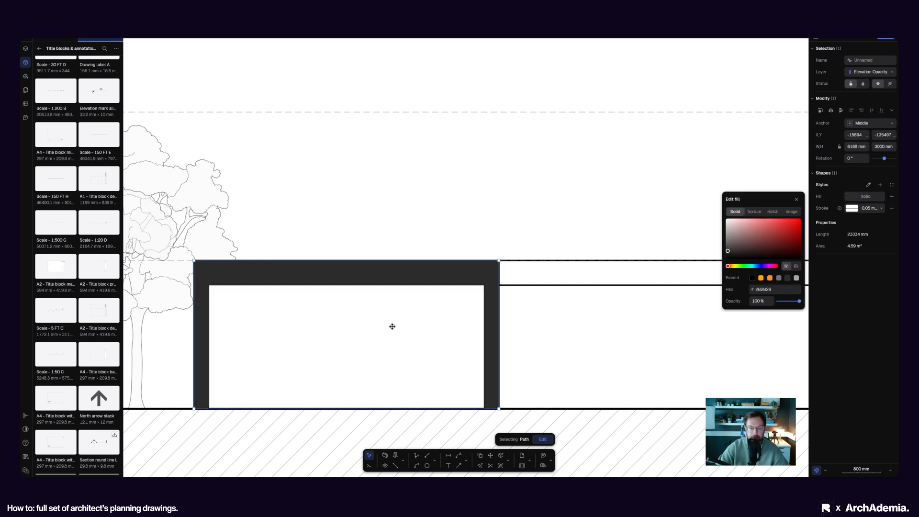
key(Escape)
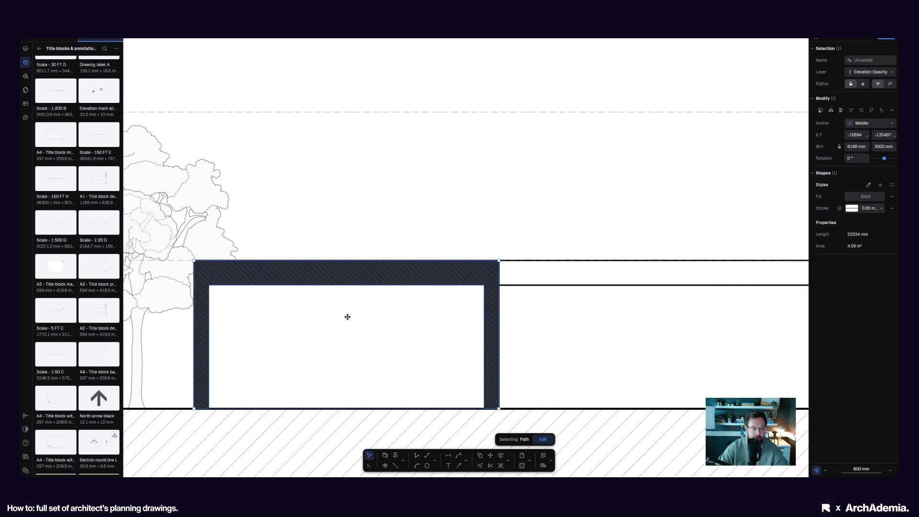
key(Escape)
scroll(317, 344, down, 3)
scroll(317, 343, down, 10)
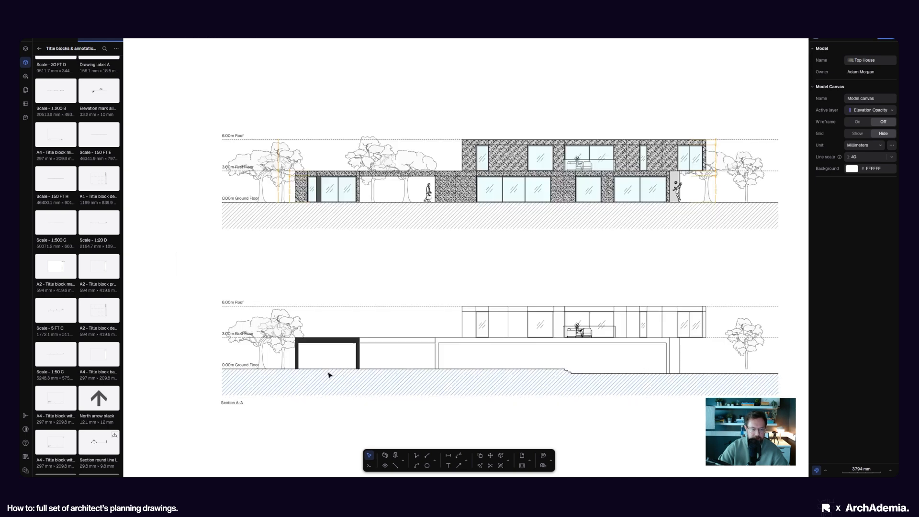
middle_drag(424, 381, 420, 389)
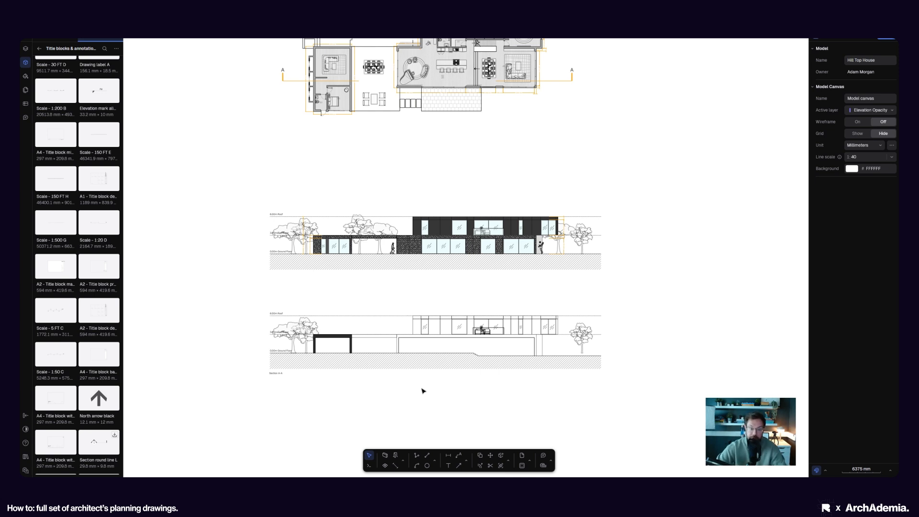
scroll(371, 393, down, 5)
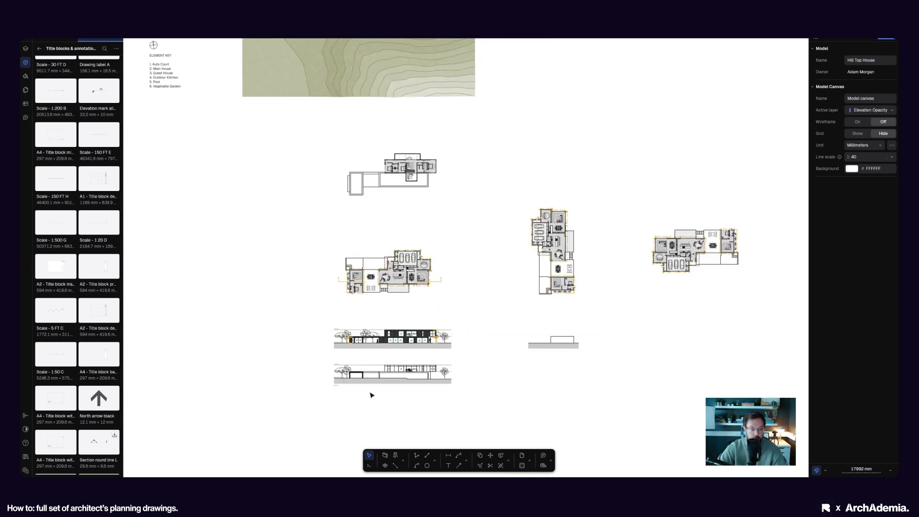
Step: Move the beech tree beside the house in Section A-A straight down so its trunk base sits on the lower ground line
scroll(372, 395, up, 2)
scroll(409, 395, up, 5)
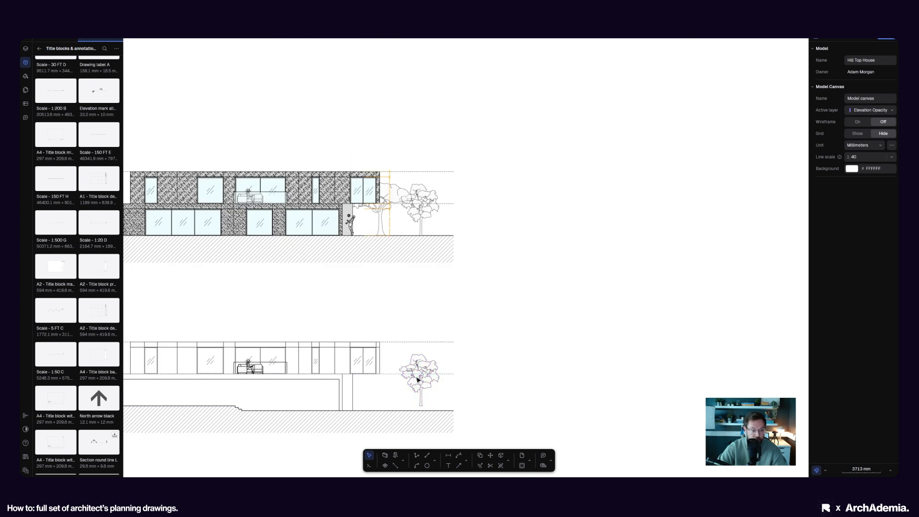
click(417, 380)
middle_drag(439, 377, 480, 348)
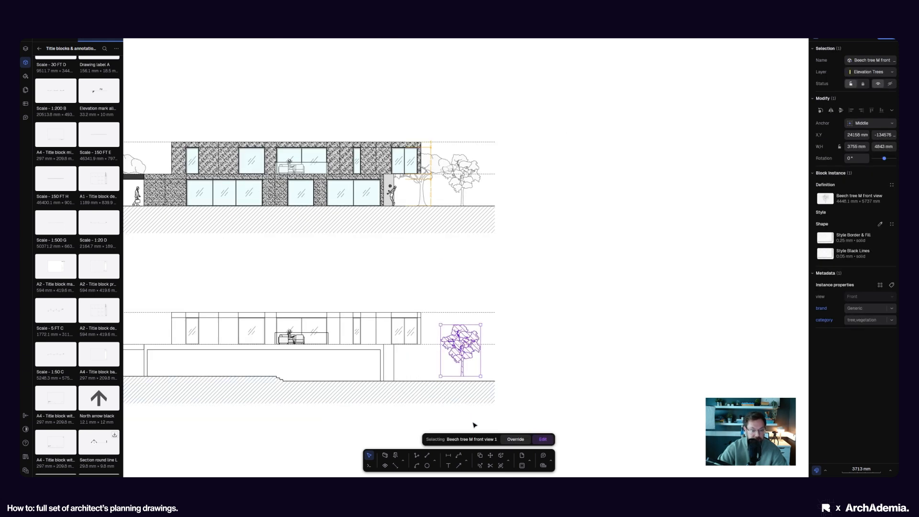
click(490, 455)
scroll(472, 378, up, 5)
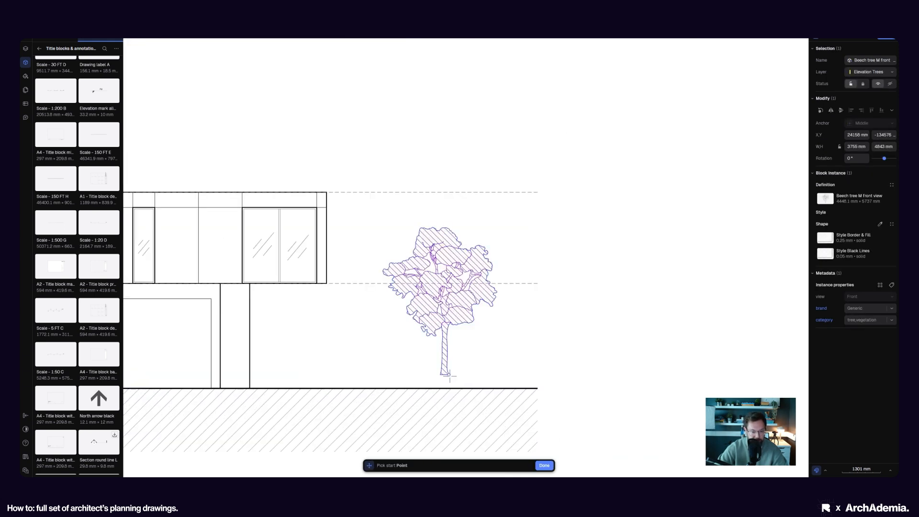
click(449, 375)
click(449, 387)
scroll(431, 391, down, 12)
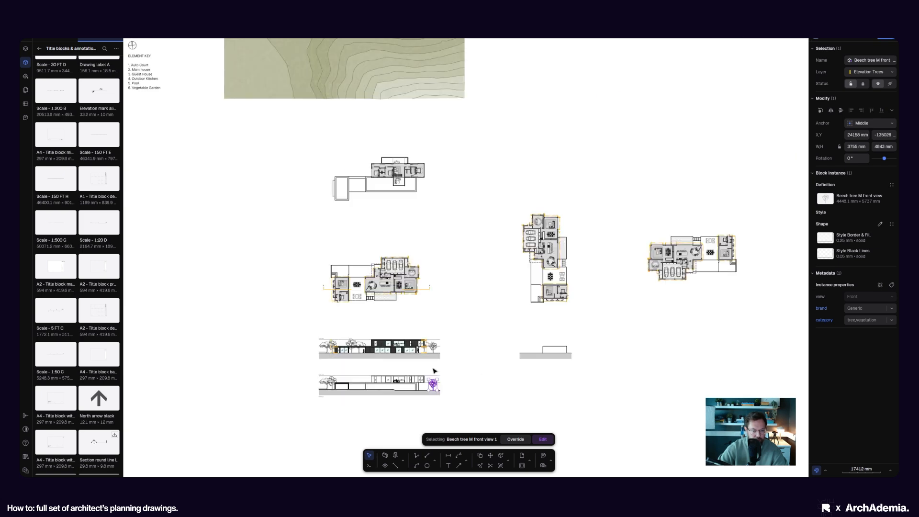
scroll(422, 371, up, 5)
key(Escape)
Step: Review Section A-A against the elevation above it, checking the trees, ground line and filled small wing
middle_drag(421, 377, 482, 345)
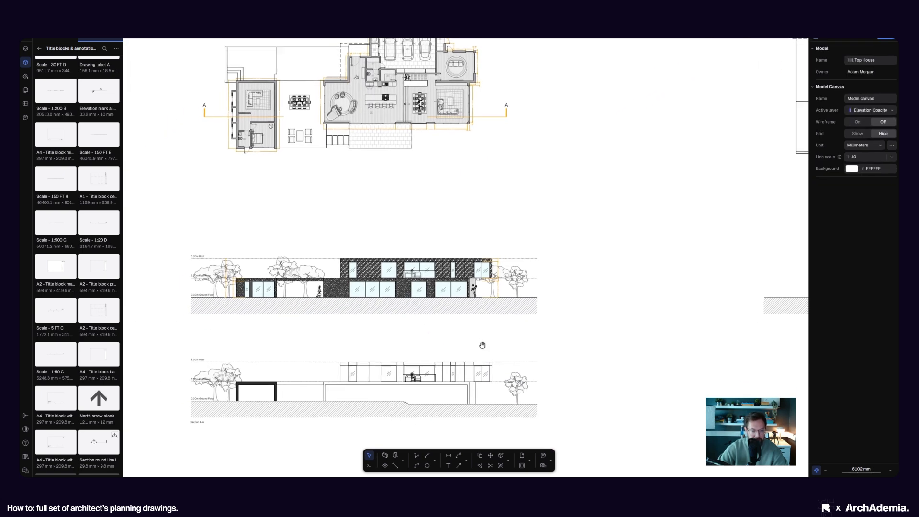
scroll(484, 340, down, 3)
scroll(467, 339, up, 5)
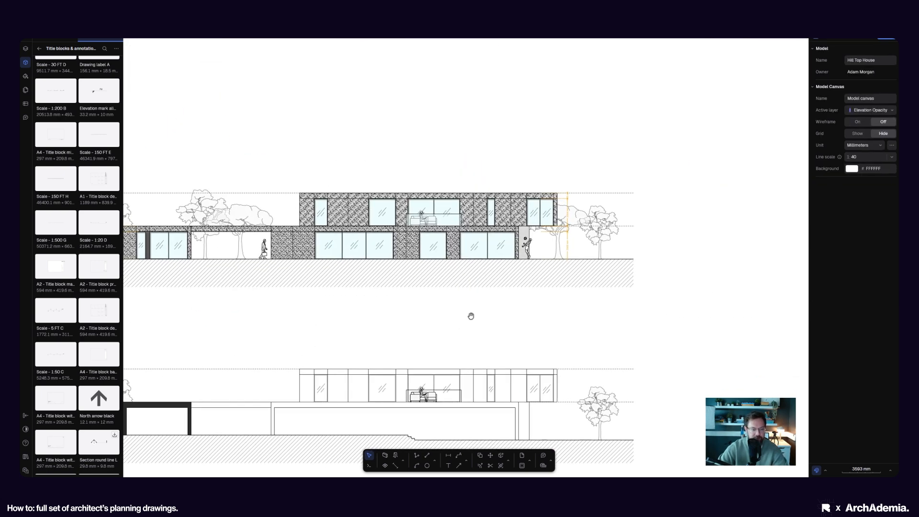
scroll(532, 288, down, 5)
scroll(507, 304, up, 5)
scroll(505, 311, down, 5)
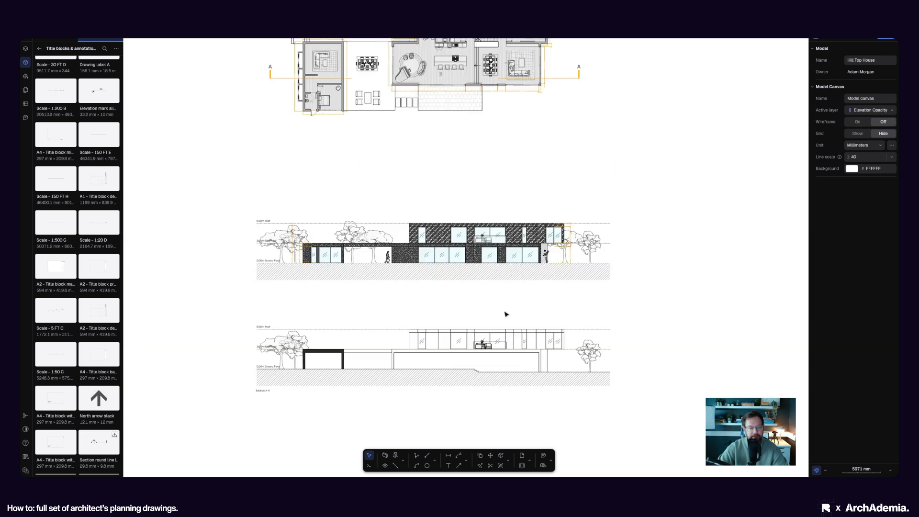
scroll(489, 316, up, 3)
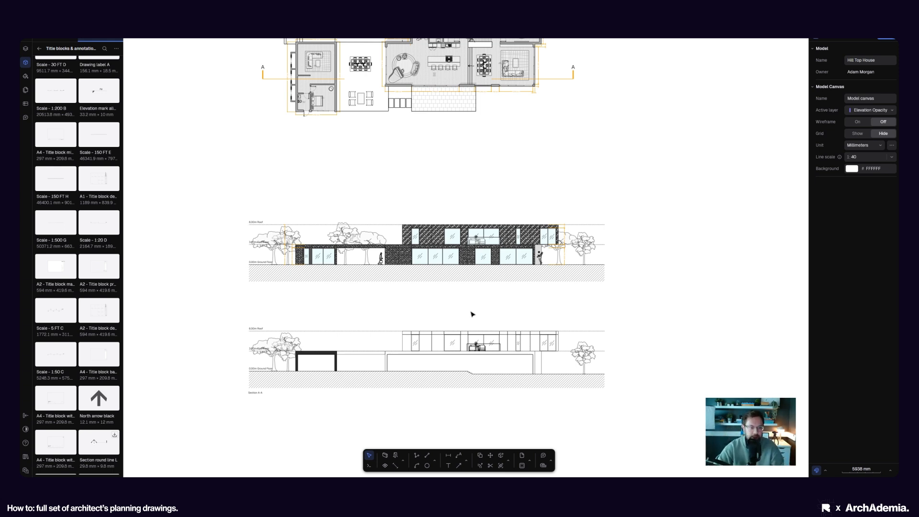
middle_drag(472, 313, 463, 306)
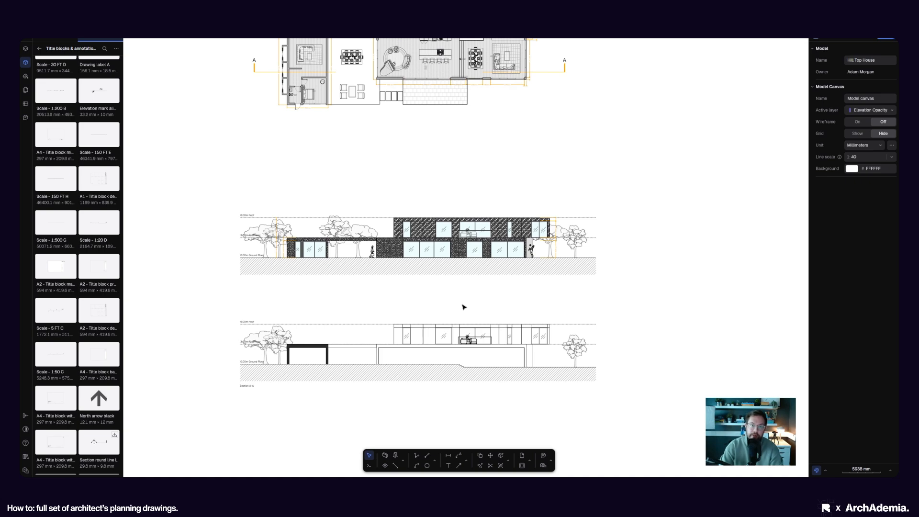